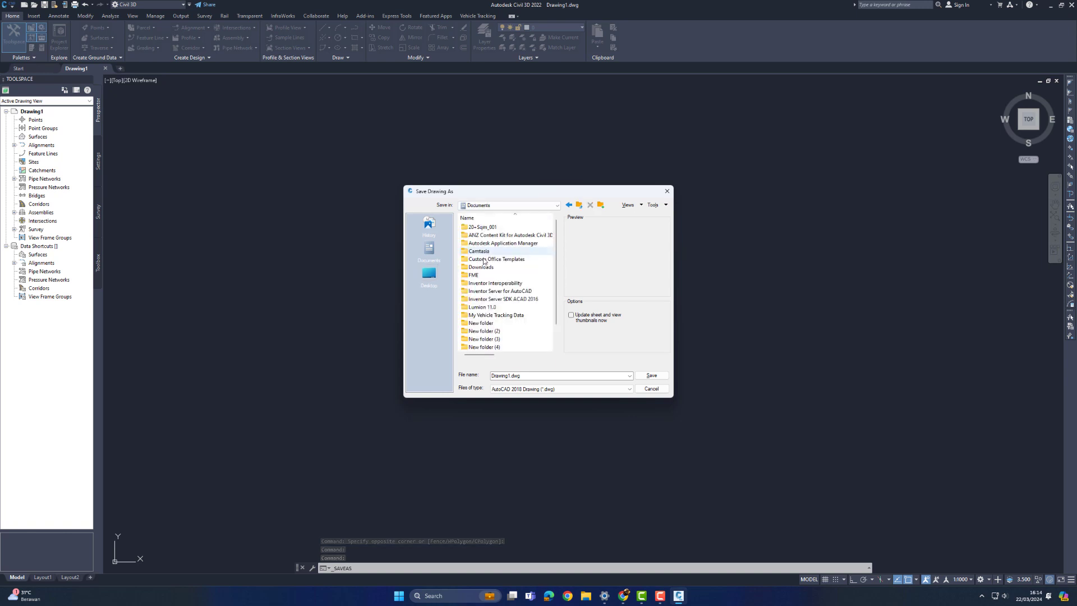
Step: Save the drawing as ROAD DESIGN SECTION AB in a new ROAD SECTION AB folder on Local Disk (E:)
click(429, 273)
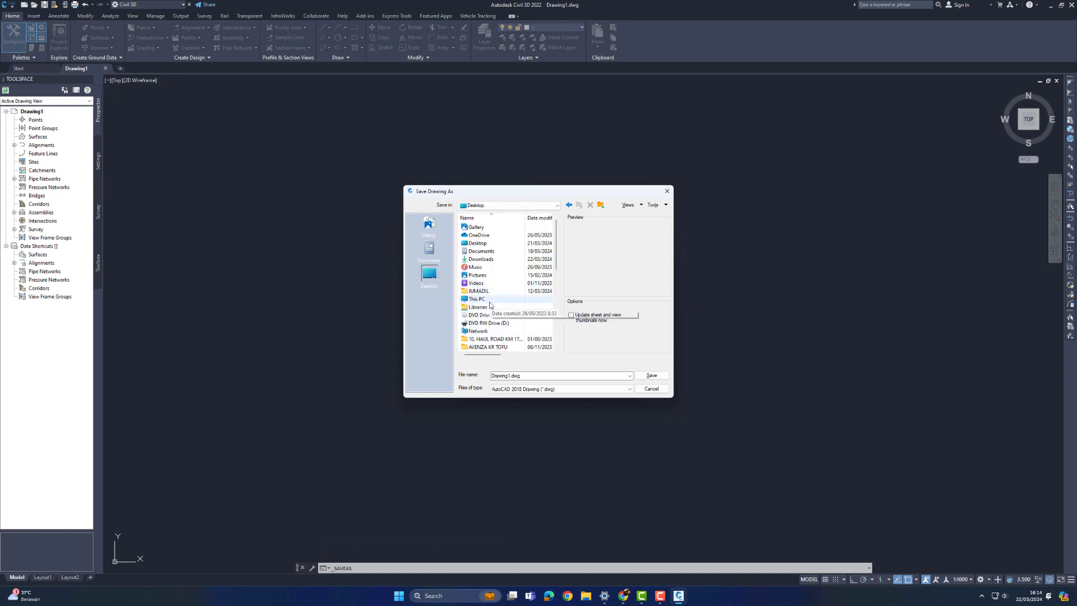
double_click(489, 300)
double_click(493, 303)
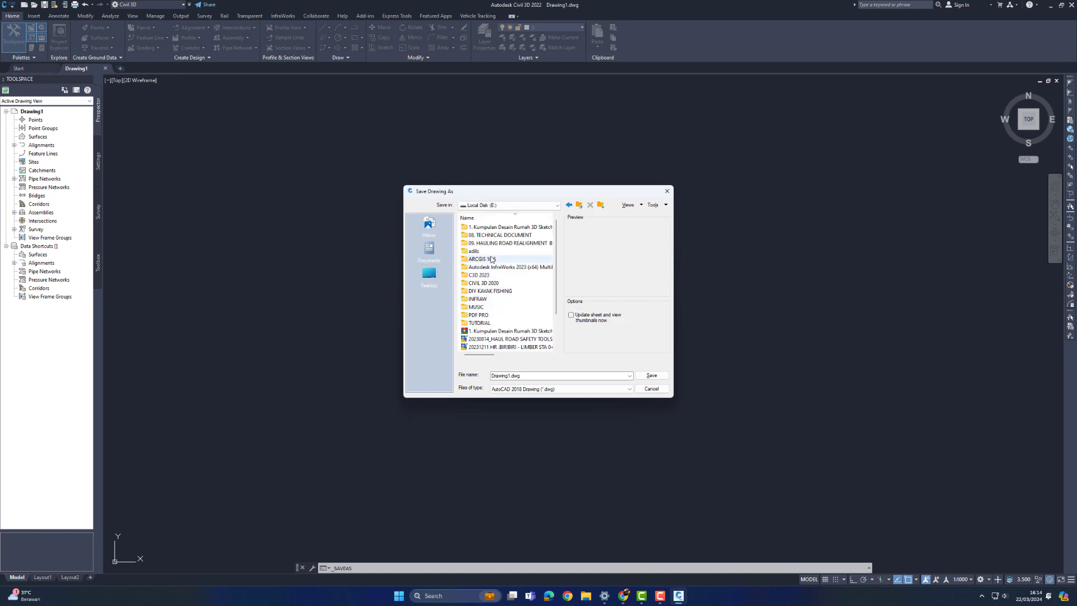
double_click(501, 305)
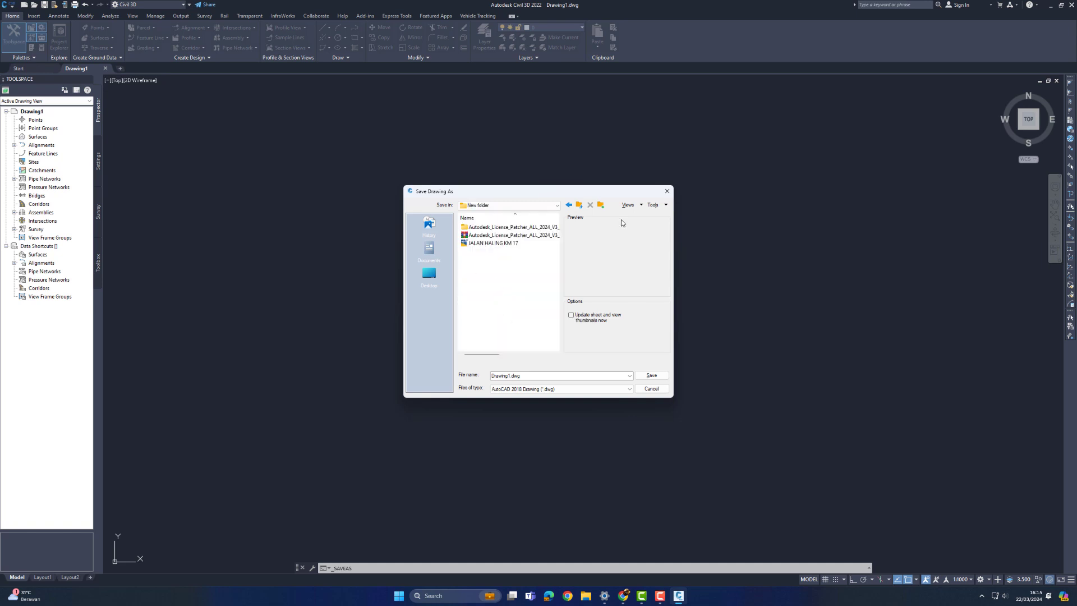
click(579, 204)
click(600, 205)
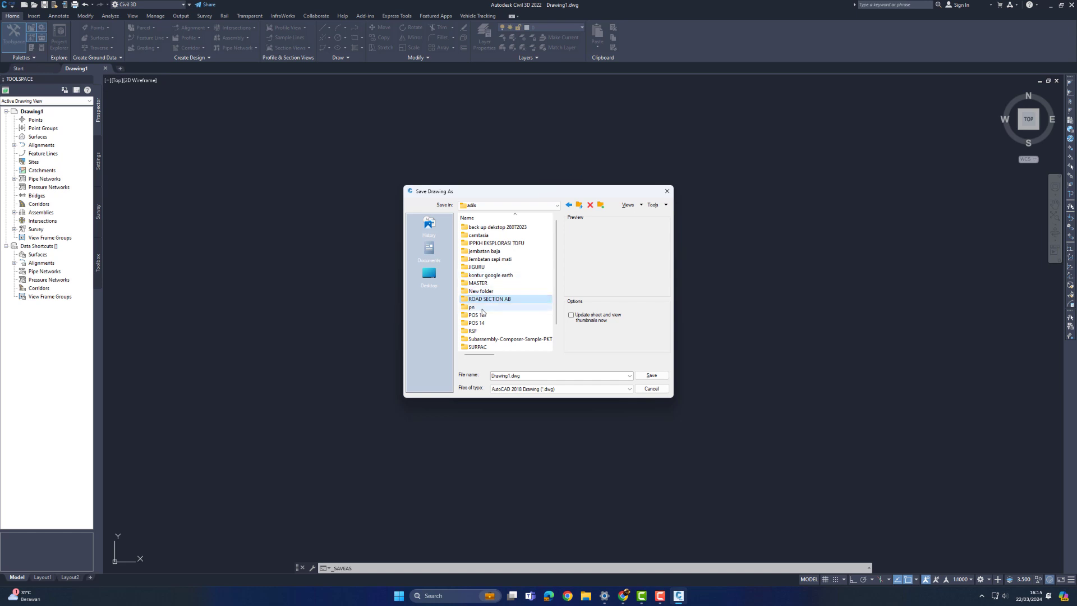
double_click(492, 299)
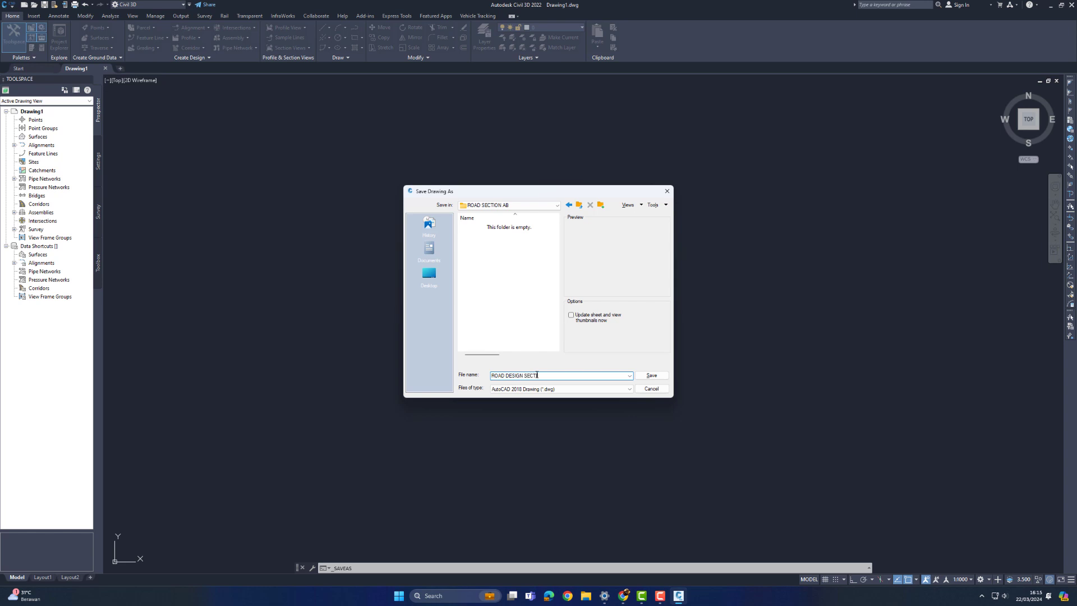
click(640, 375)
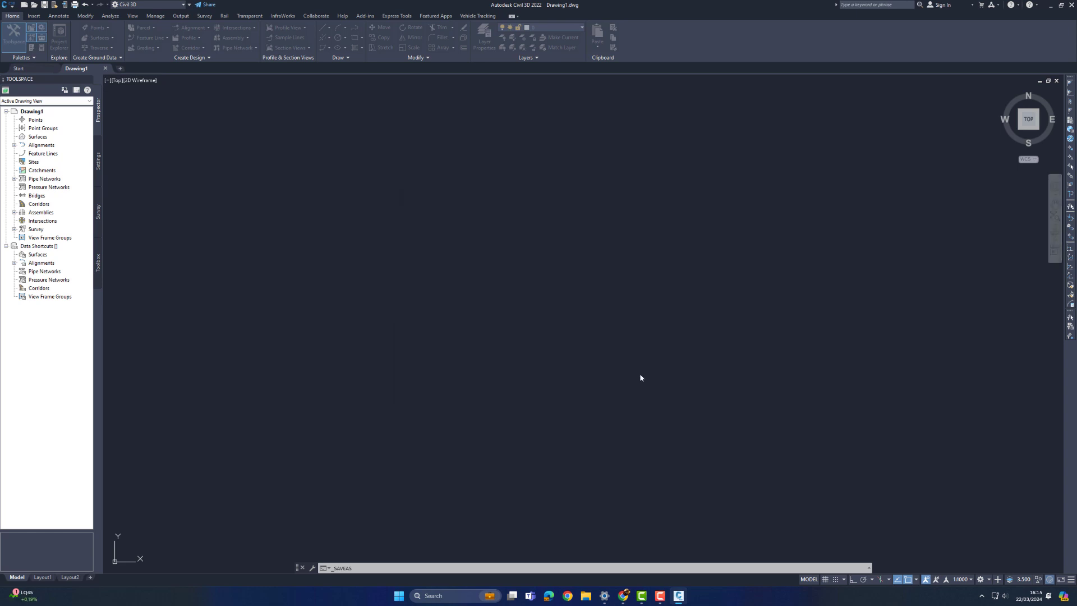
Step: Import the points from the csv countour file and add them to a new point group named POINT
right_click(39, 122)
click(52, 127)
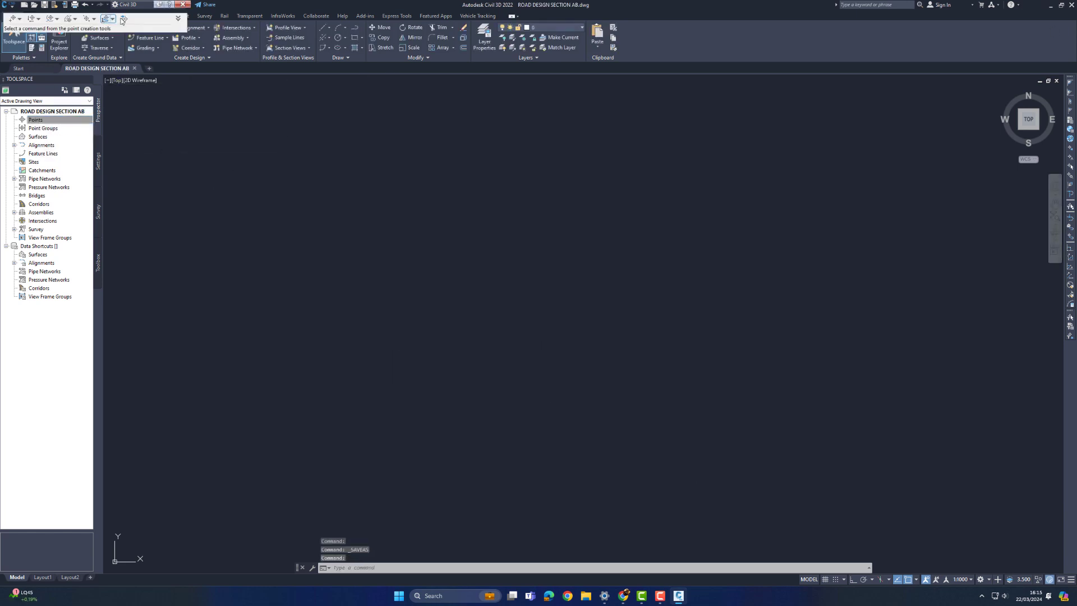
click(122, 19)
click(530, 36)
double_click(426, 84)
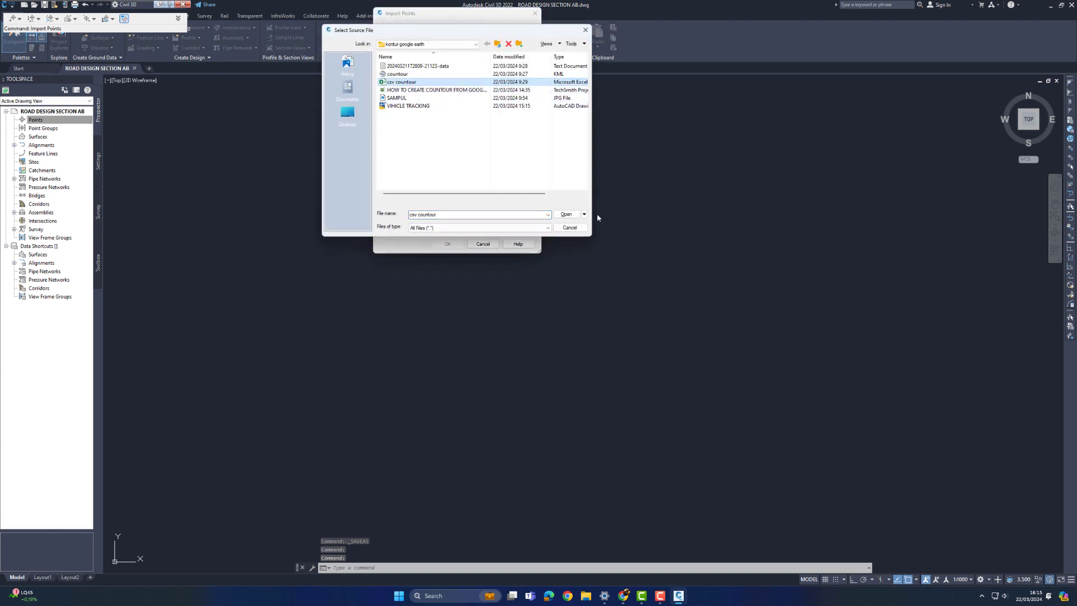
click(431, 167)
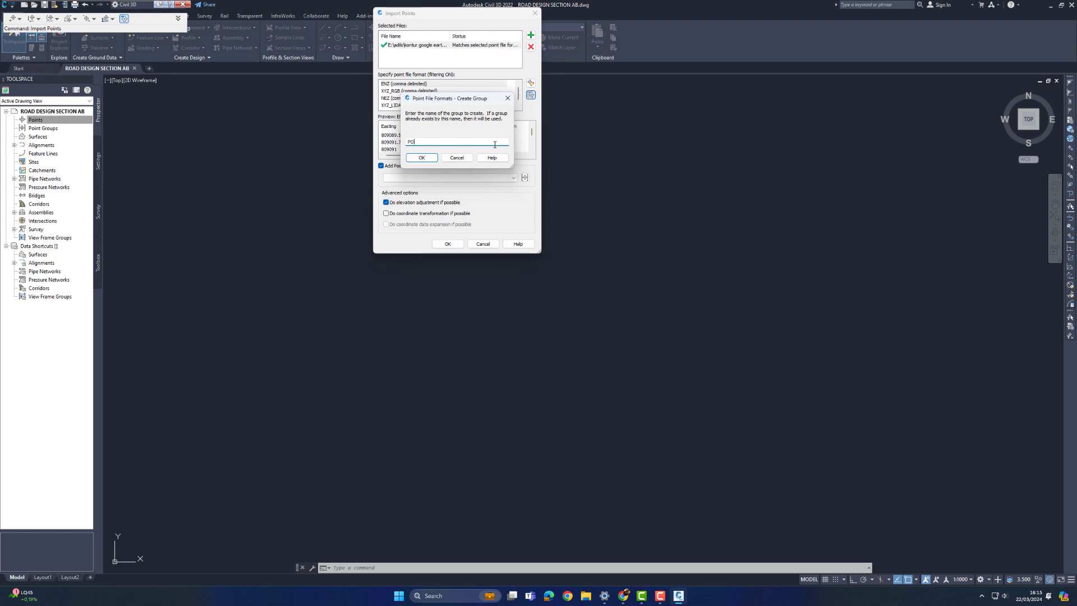
click(422, 158)
click(447, 243)
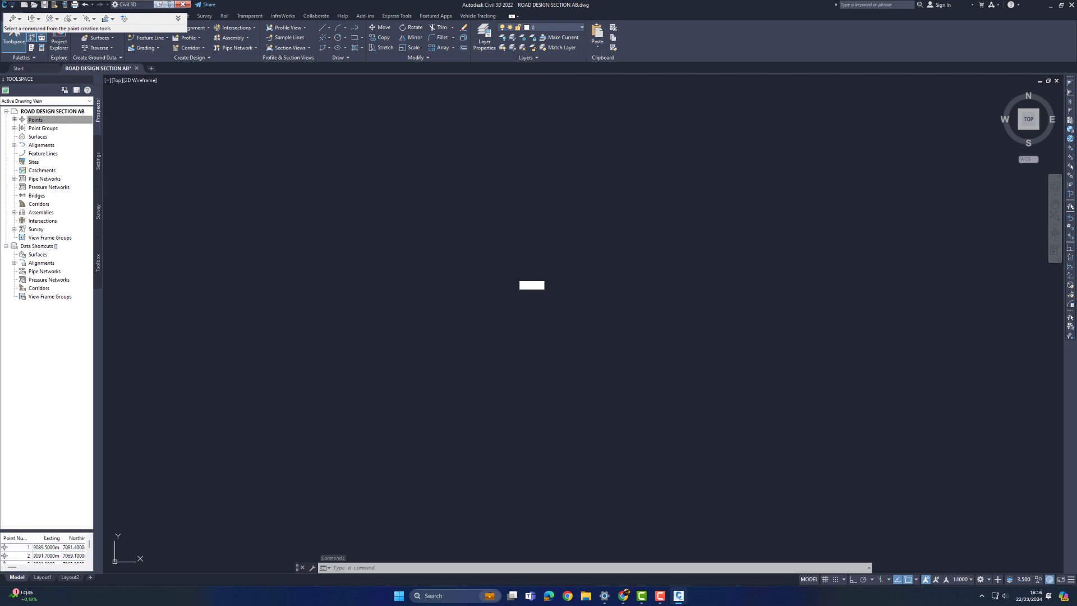
Step: Create a TIN surface named Surface EG with the Contours 2m and 10m (Background) style
middle_click(510, 273)
middle_click(510, 273)
scroll(588, 230, down, 2)
middle_drag(571, 219, 512, 226)
scroll(589, 271, up, 10)
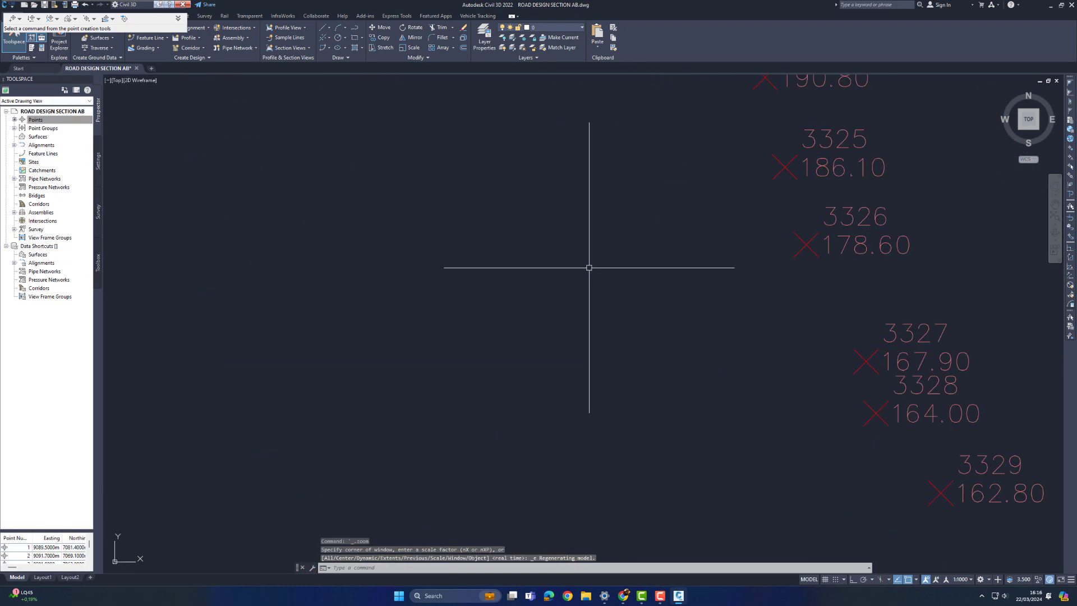
scroll(589, 267, down, 8)
right_click(38, 136)
click(56, 140)
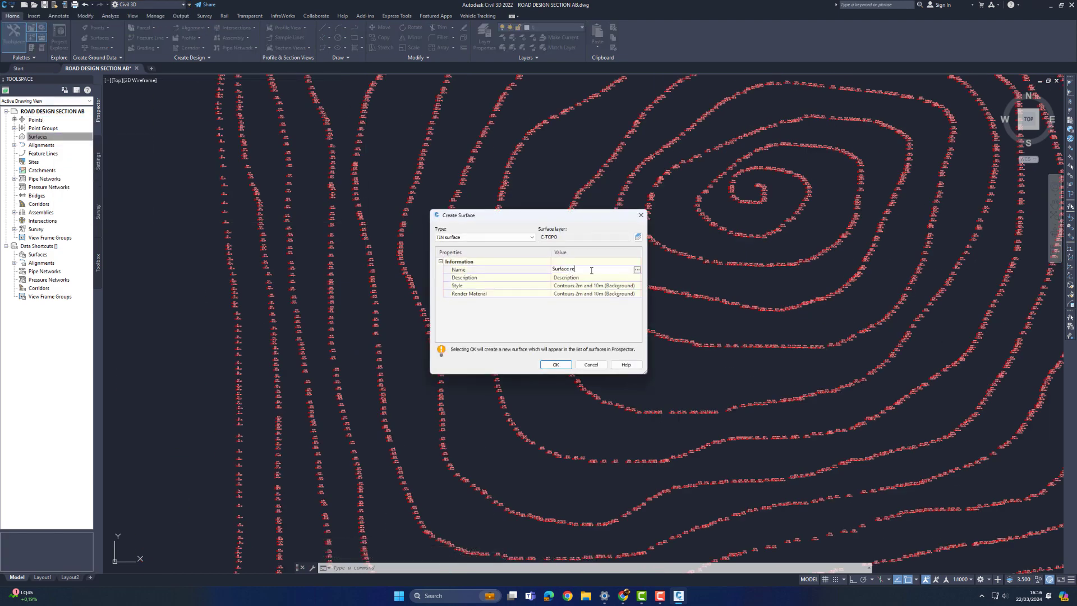
click(555, 365)
Step: Add the POINT point group to the definition of Surface EG
double_click(49, 145)
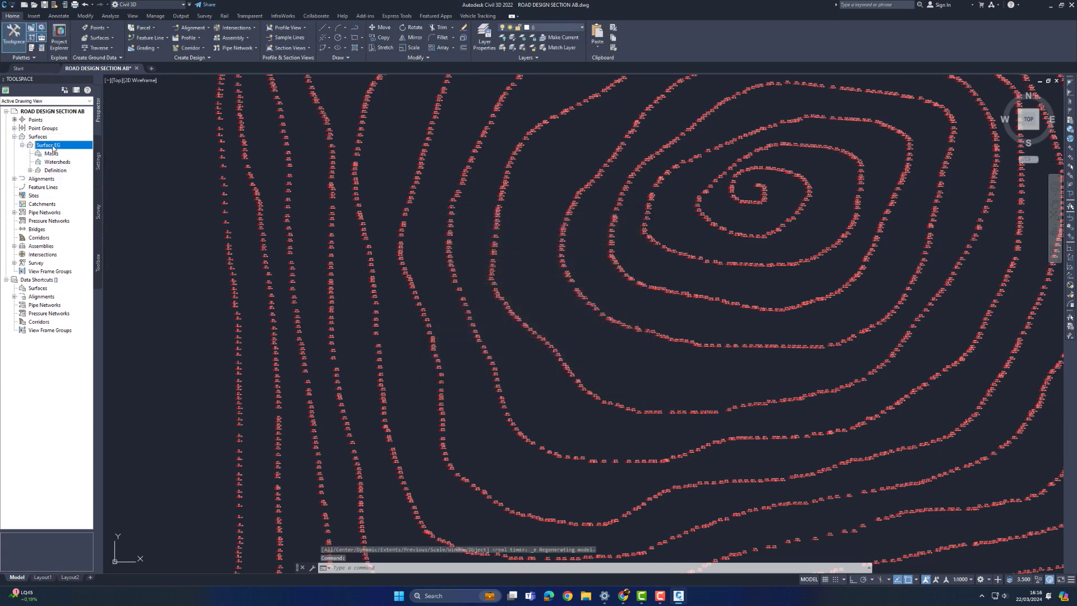
right_click(52, 147)
click(31, 171)
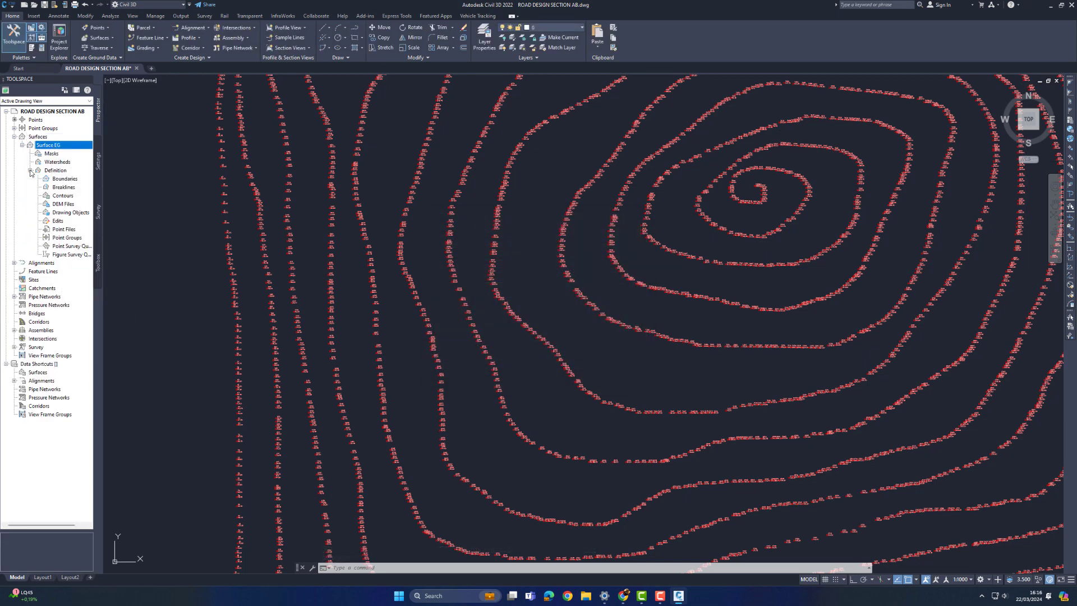
right_click(67, 238)
click(79, 244)
click(549, 335)
click(490, 335)
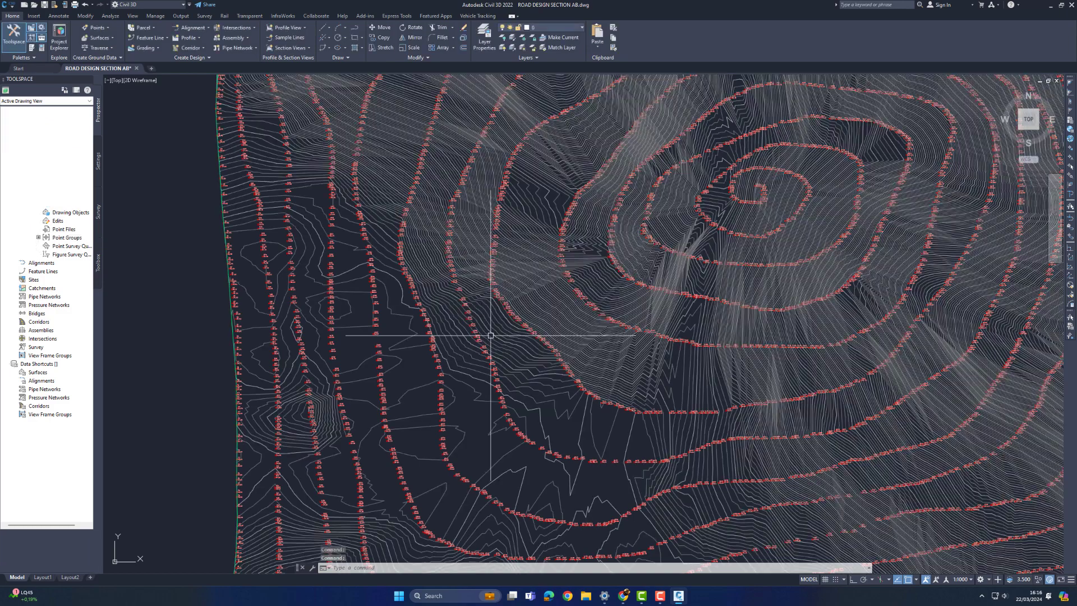
scroll(491, 333, up, 3)
click(490, 322)
click(421, 286)
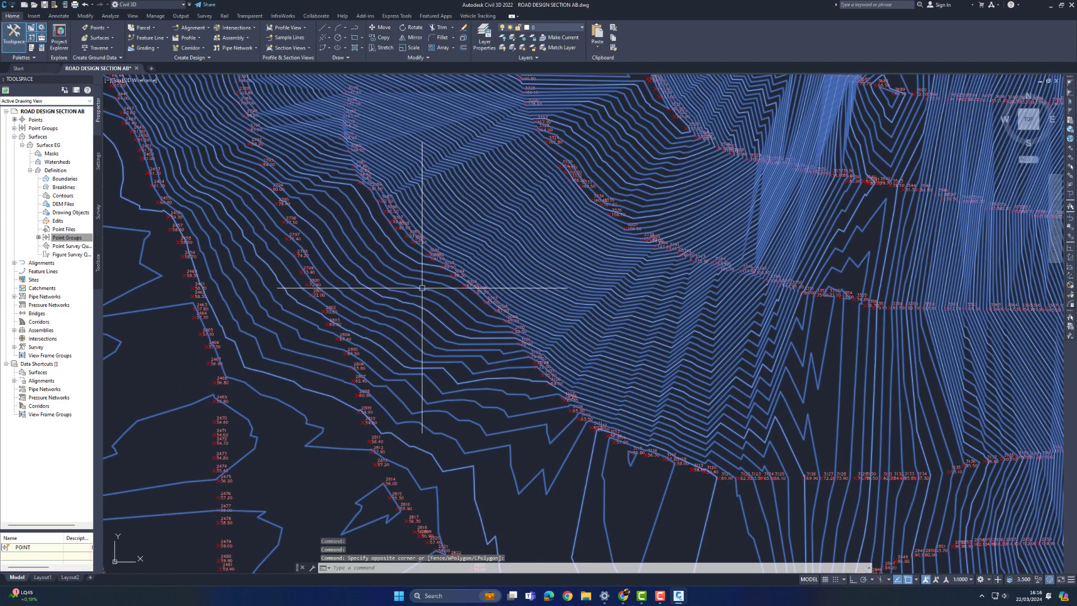
scroll(420, 287, down, 3)
middle_drag(425, 315, 407, 260)
scroll(407, 259, up, 4)
Step: Set both the point style and the point label style of the POINT point group to <none>
click(43, 128)
click(14, 128)
right_click(51, 136)
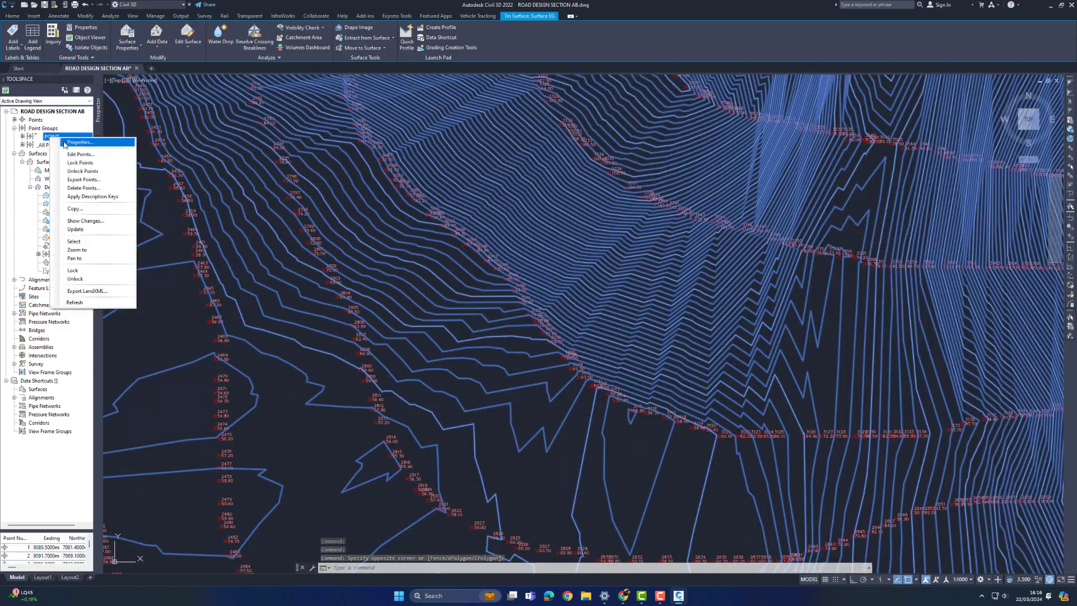
click(82, 142)
click(475, 298)
click(438, 307)
click(482, 317)
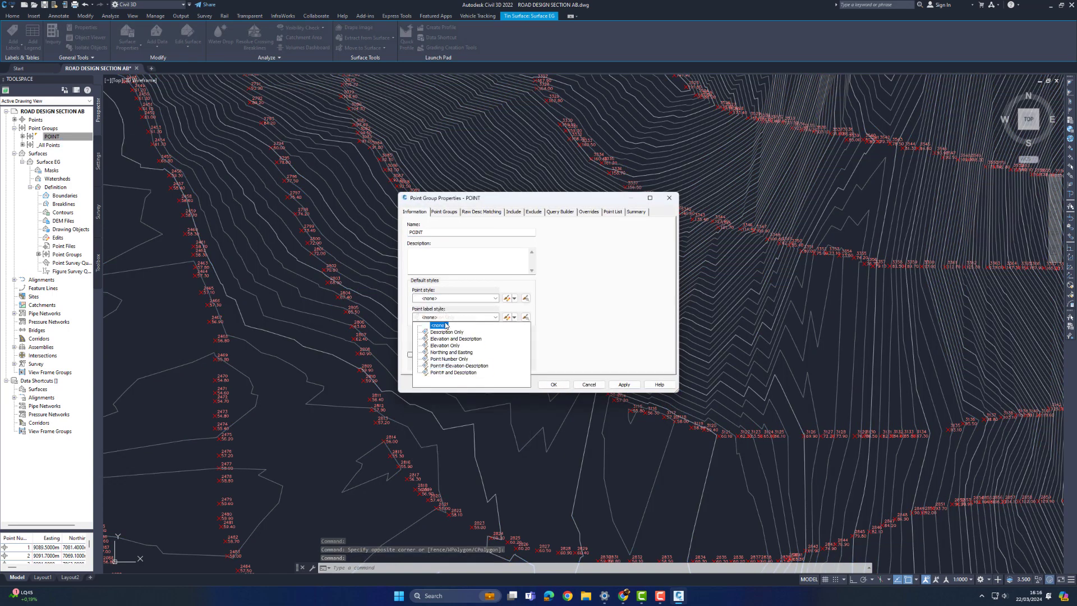
click(443, 327)
click(479, 317)
click(444, 328)
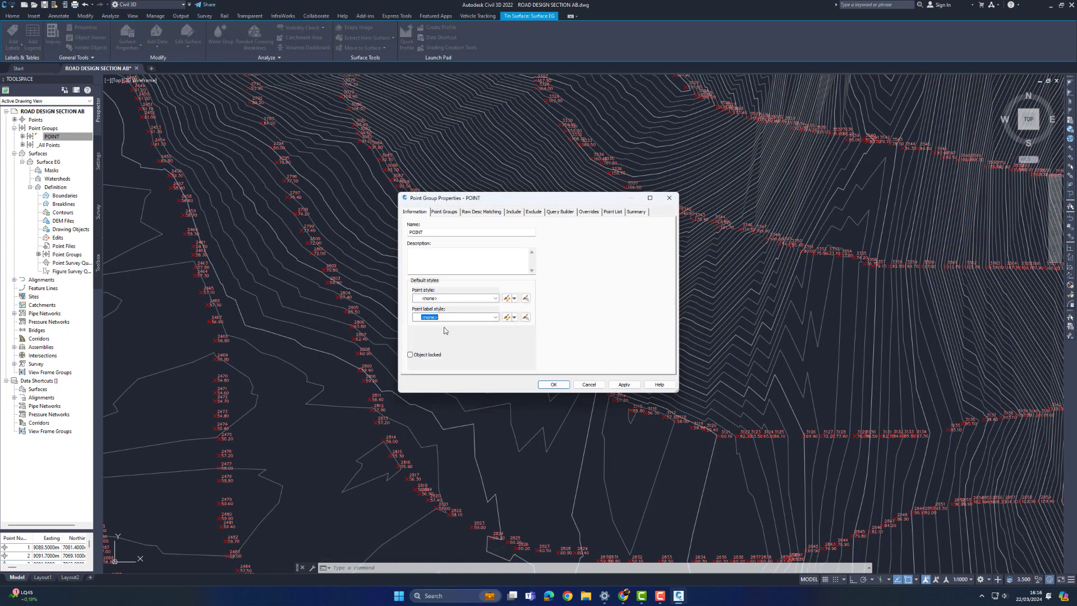
click(627, 386)
click(553, 385)
Step: Thin out the displayed contours of Surface EG by adjusting the contour components' visibility in its surface style
middle_drag(270, 330, 548, 236)
key(Escape)
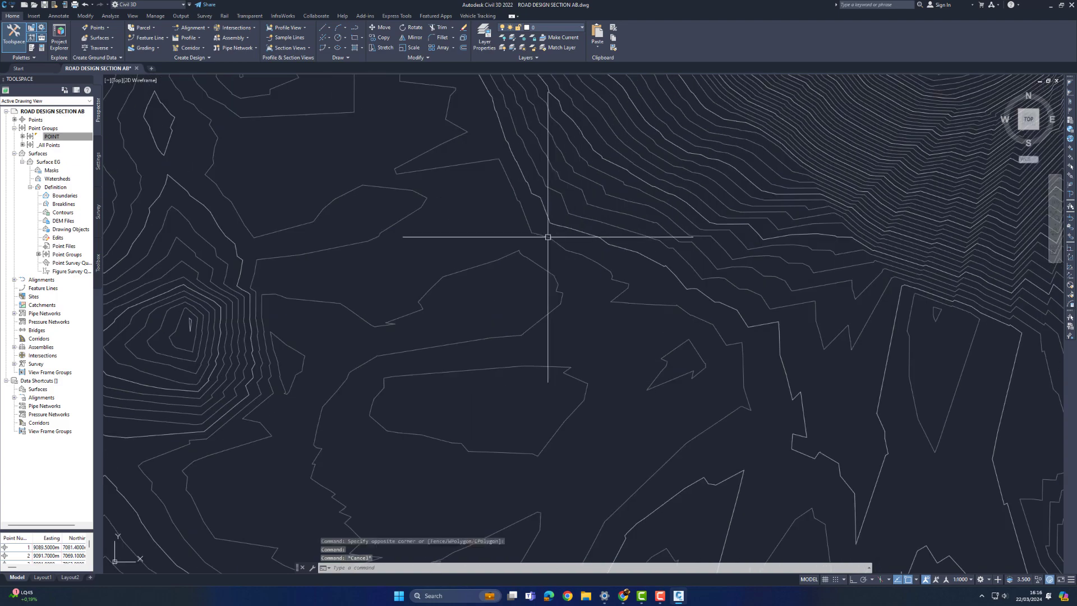
click(548, 237)
right_click(548, 237)
click(583, 341)
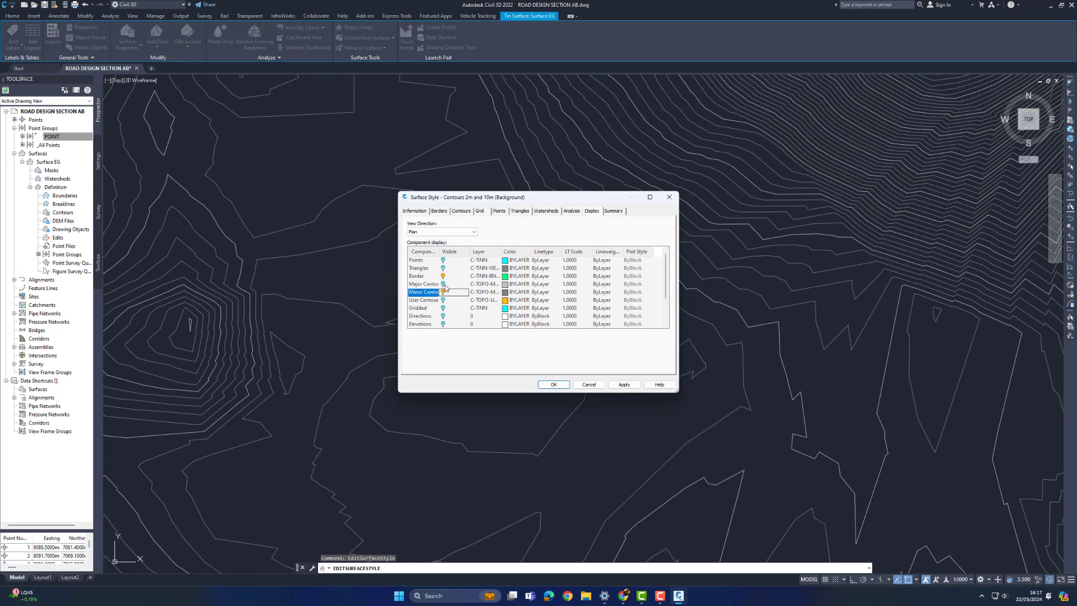
click(625, 385)
click(554, 384)
scroll(569, 313, down, 2)
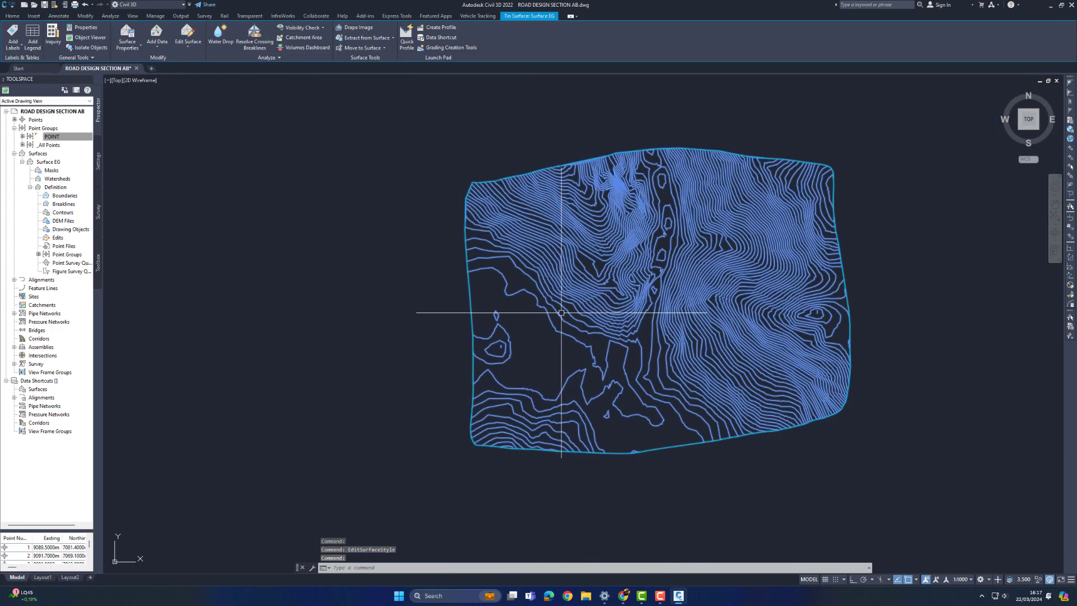
scroll(444, 302, up, 3)
scroll(444, 302, up, 2)
key(Escape)
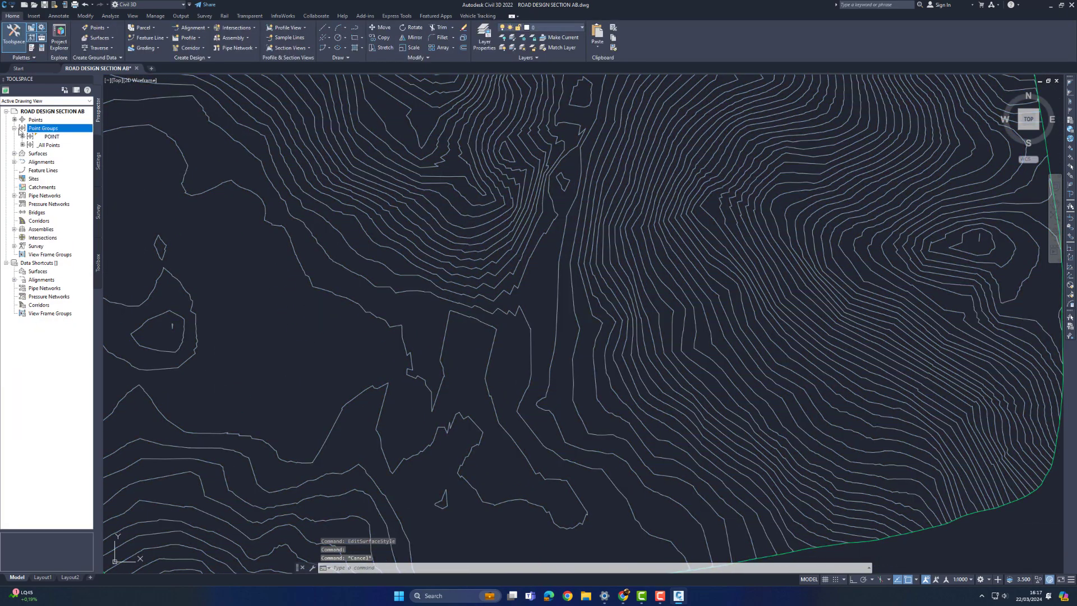
Step: Start a centerline alignment layout named Alignment ROAD AB with the Proposed style and All Labels label set
click(186, 30)
click(214, 39)
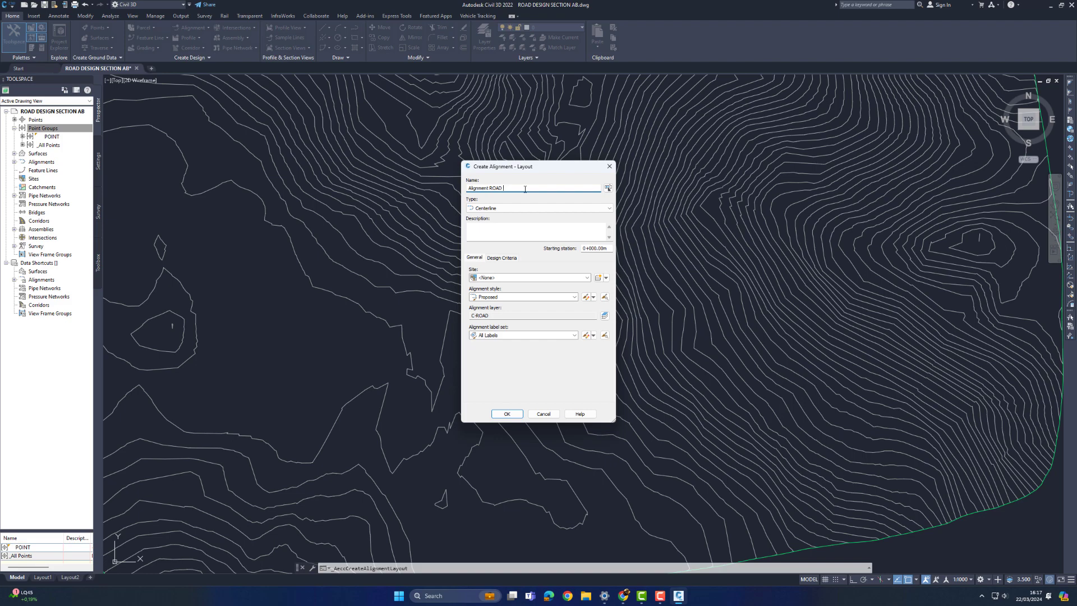
click(506, 414)
Step: Lay out the alignment as tangents with curves, from near the surface's southern border northwest and then west across the flat area
scroll(492, 330, down, 3)
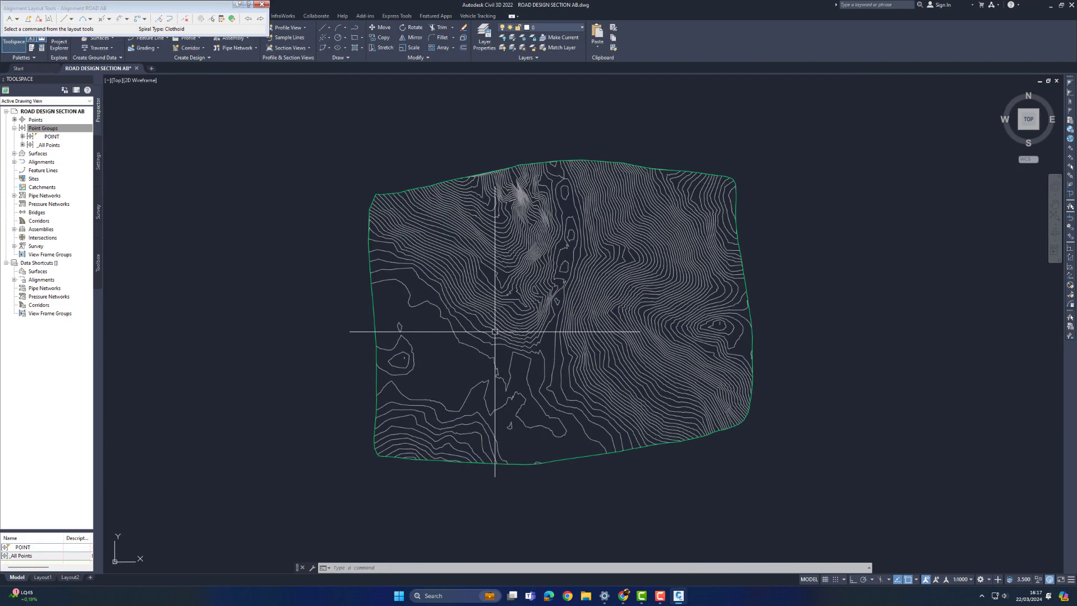
scroll(541, 442, up, 5)
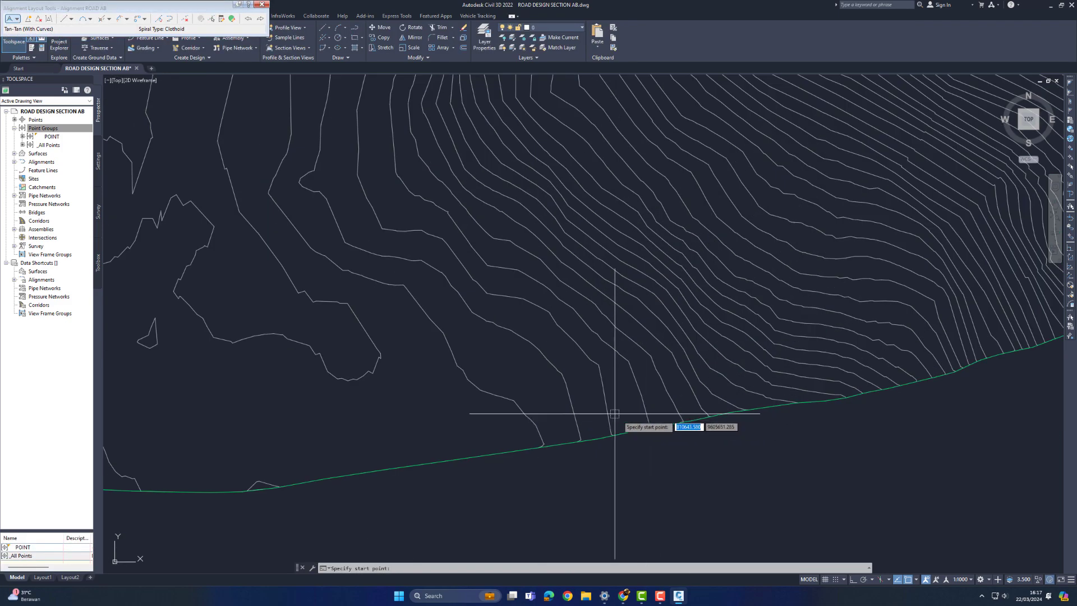
click(572, 408)
click(385, 256)
scroll(316, 242, down, 2)
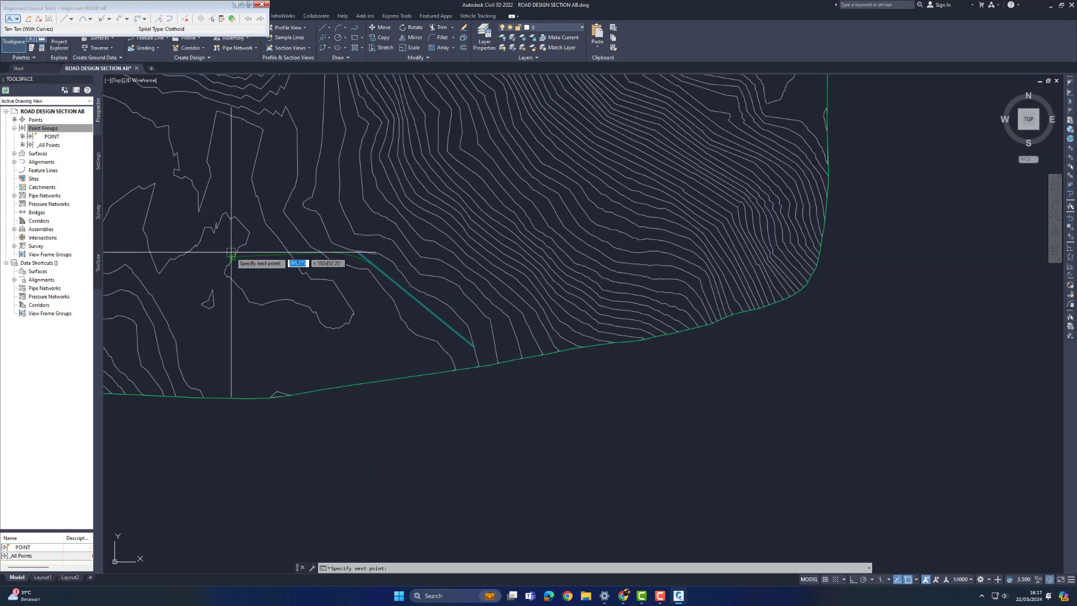
click(232, 252)
middle_drag(194, 247, 534, 268)
click(396, 263)
Step: Continue the alignment northwest and north along the surface's western side, and finish it at a total length of about 2048 m
middle_drag(311, 134, 311, 359)
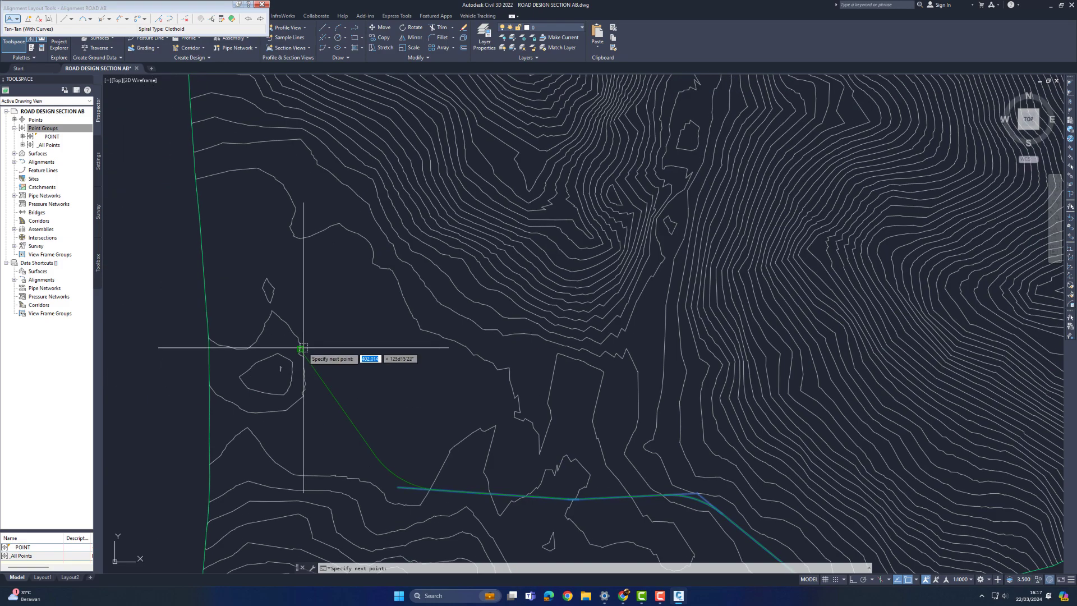
click(301, 345)
click(260, 215)
middle_drag(261, 140, 310, 237)
scroll(307, 232, up, 2)
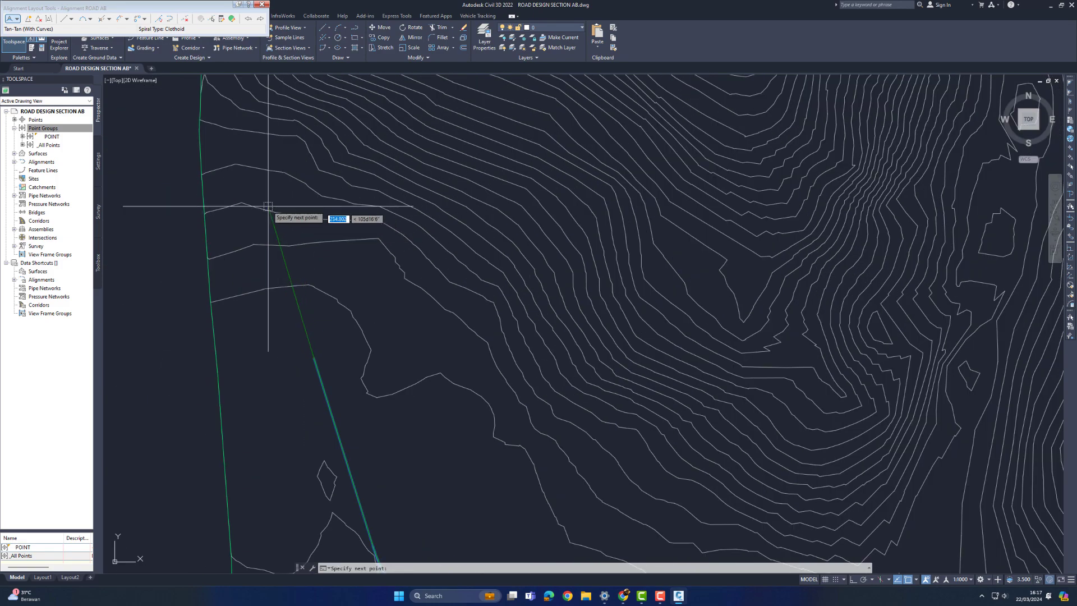
middle_drag(245, 203, 324, 282)
scroll(326, 284, down, 4)
scroll(332, 300, up, 4)
key(Escape)
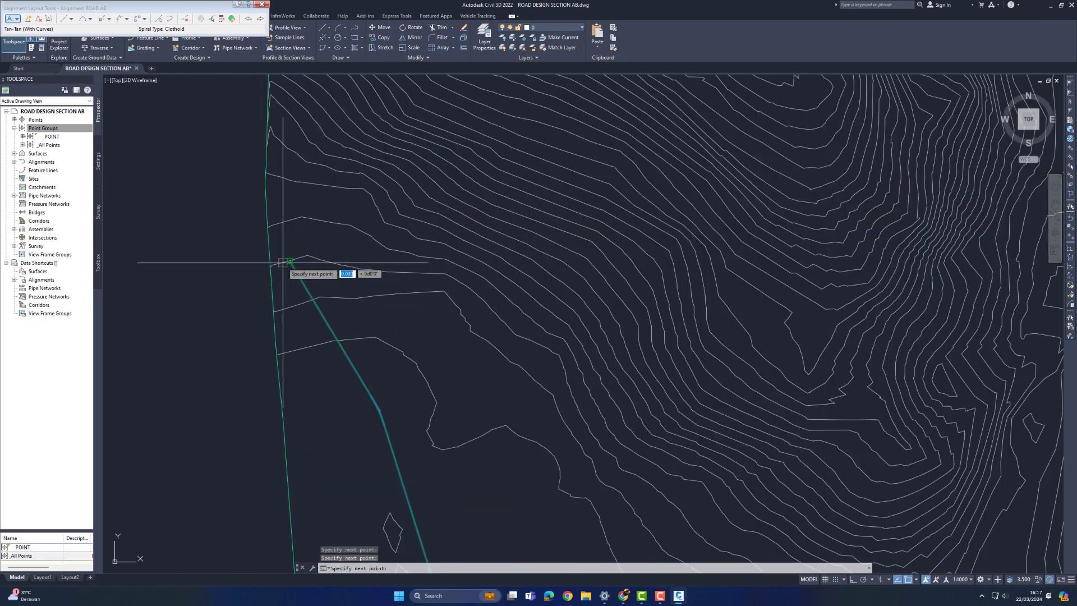
Step: Set the major and minor station label increments of Alignment ROAD AB to 25 m
scroll(337, 291, down, 4)
scroll(381, 317, up, 7)
click(399, 313)
right_click(398, 313)
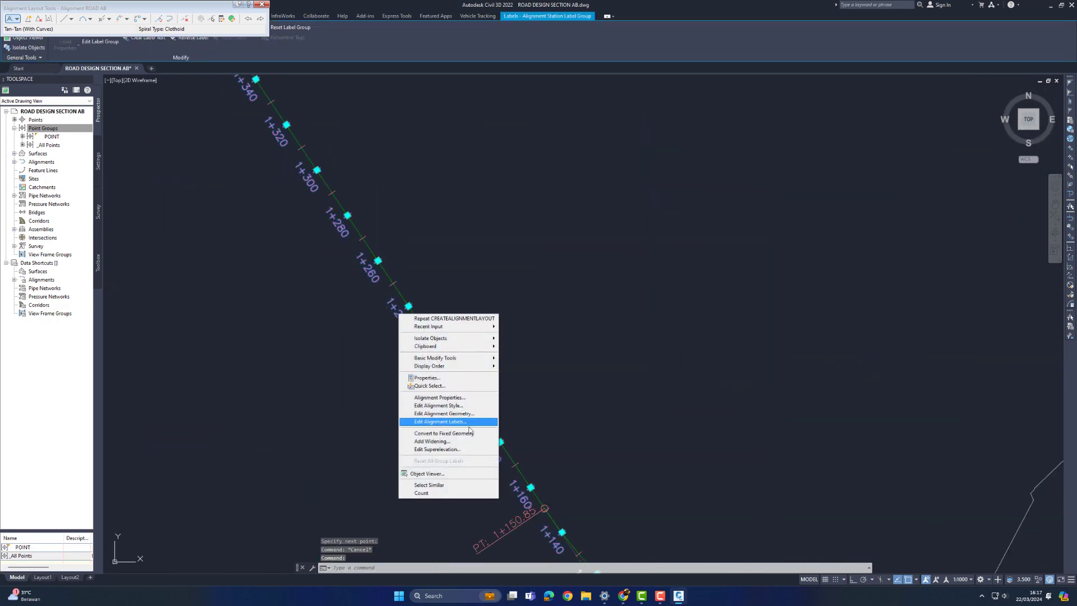
click(471, 422)
click(469, 249)
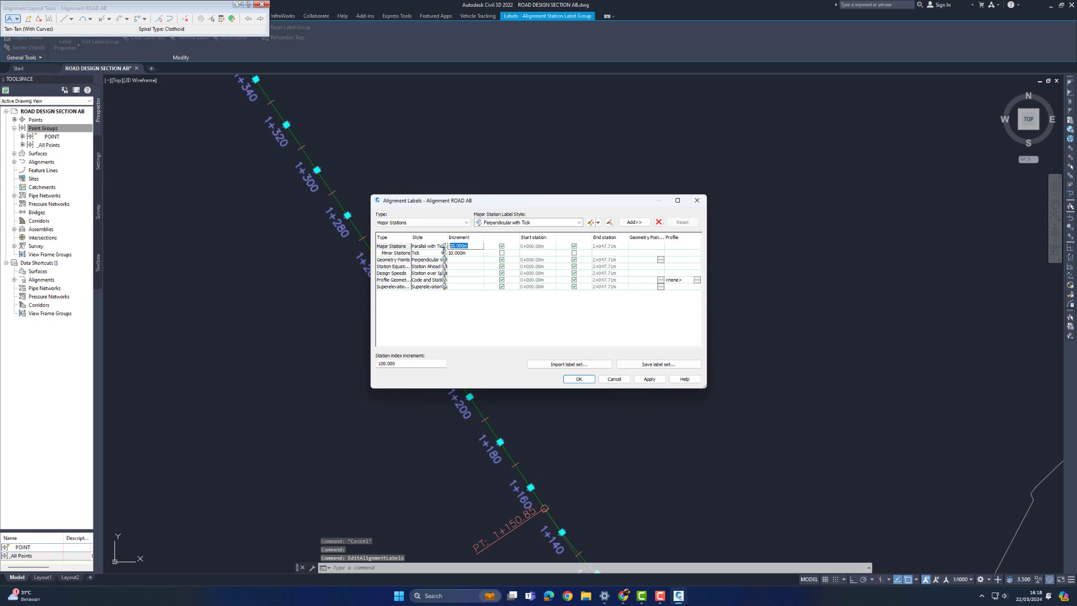
click(459, 254)
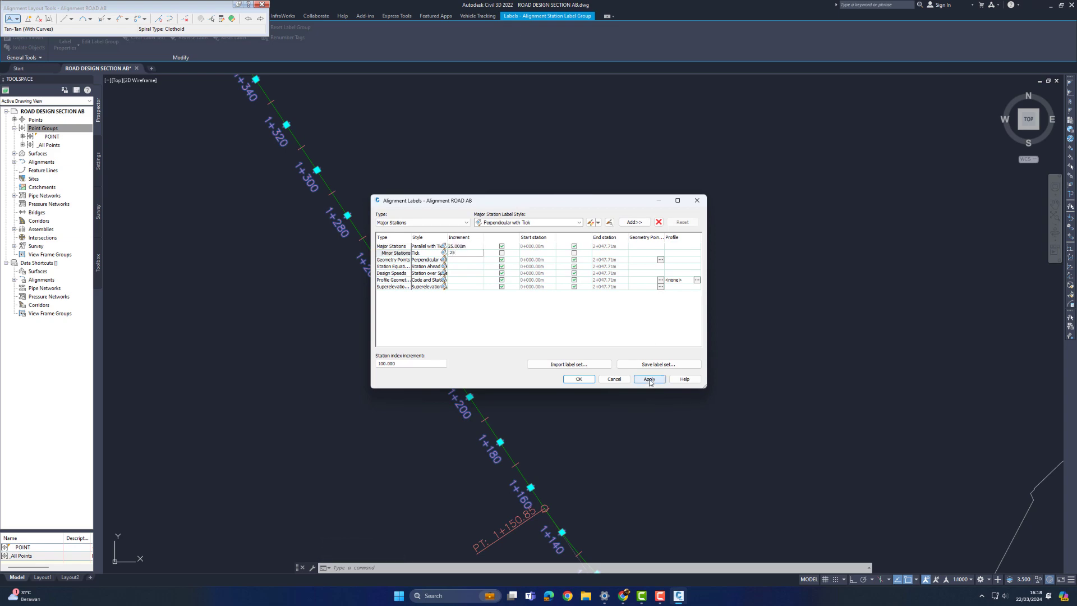
click(579, 379)
Step: Open the alignment's entity grid and examine the radius values of its curves
scroll(512, 385, up, 3)
click(485, 383)
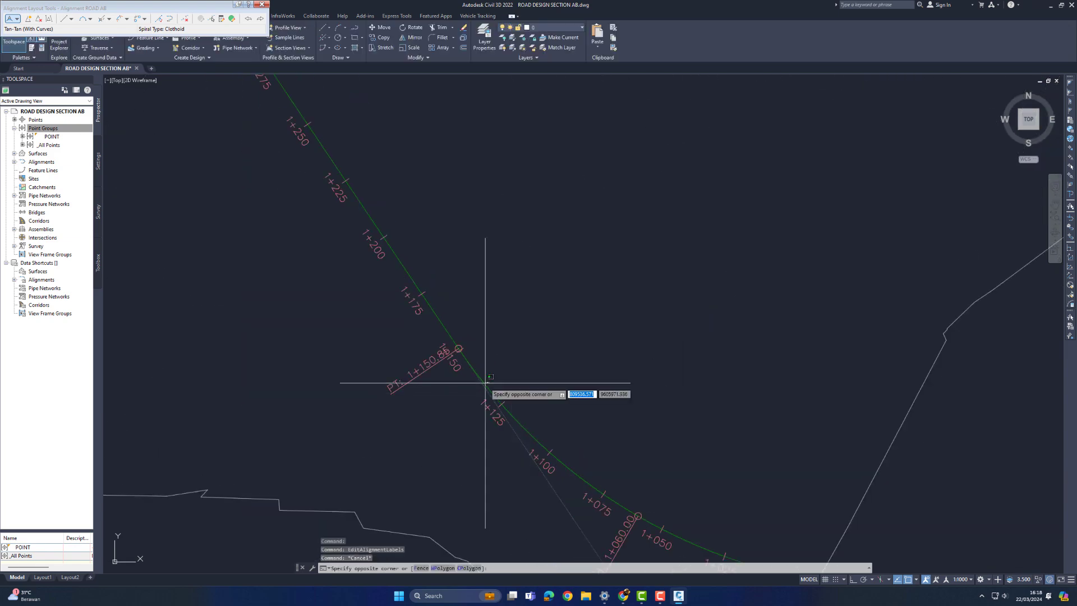
click(534, 434)
scroll(534, 433, down, 2)
click(231, 18)
click(196, 43)
click(194, 35)
click(188, 48)
click(186, 61)
scroll(458, 321, down, 2)
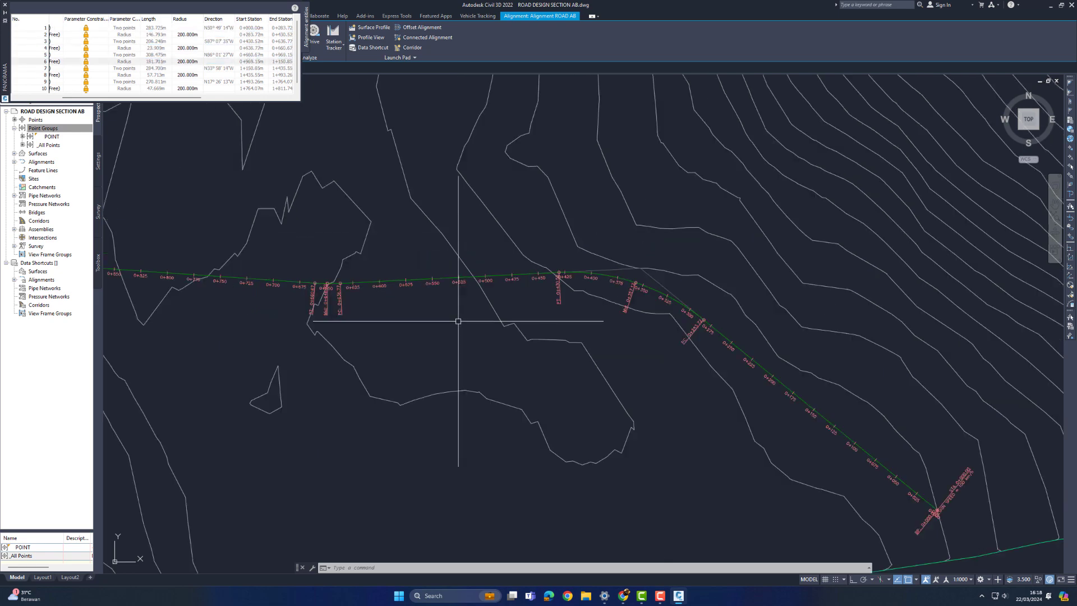
Step: Close the alignment editing tools and set the Proposed alignment style's curve colour to yellow and line colour to blue
click(5, 4)
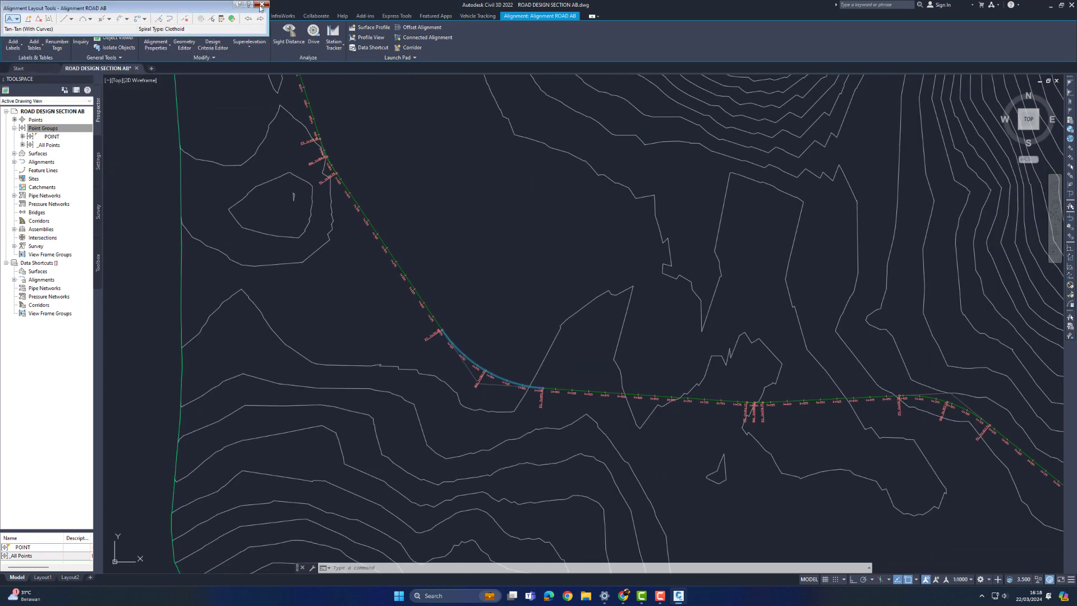
click(261, 7)
scroll(312, 105, up, 6)
click(314, 144)
right_click(314, 144)
click(385, 254)
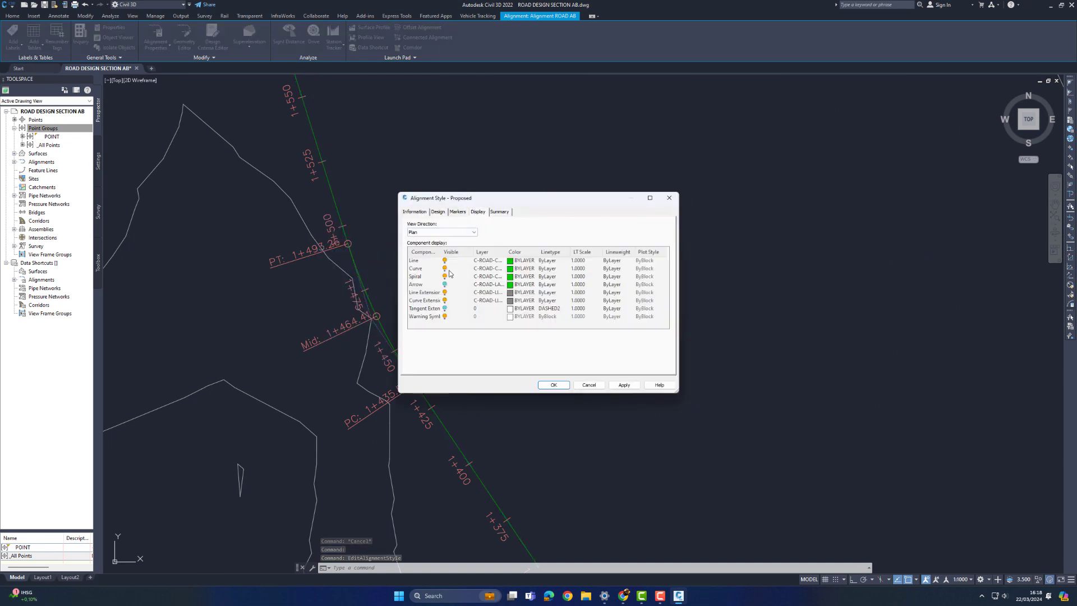
click(508, 268)
click(525, 362)
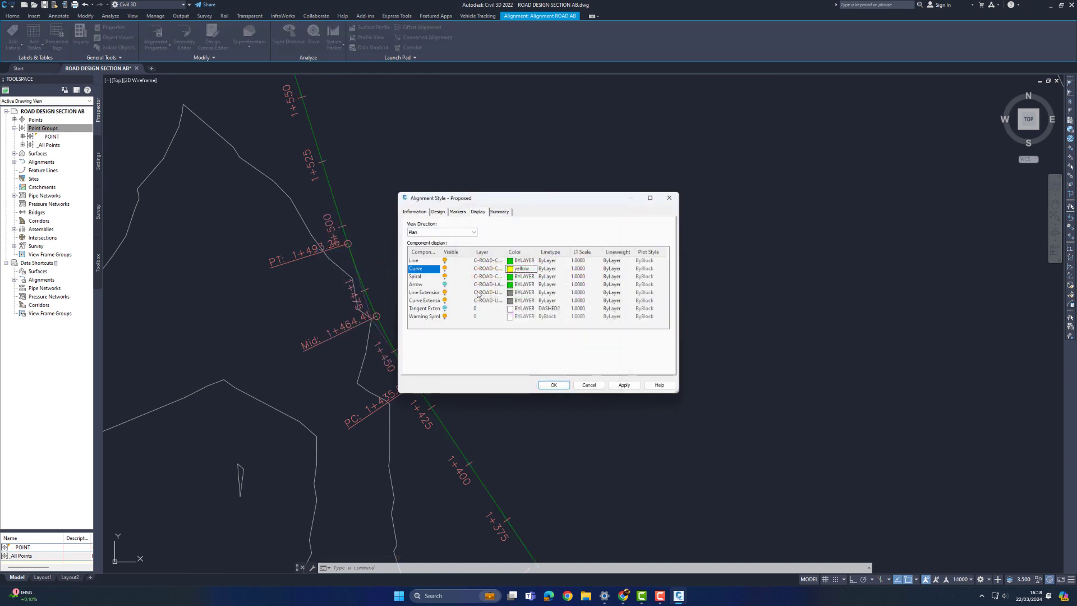
click(510, 262)
click(530, 364)
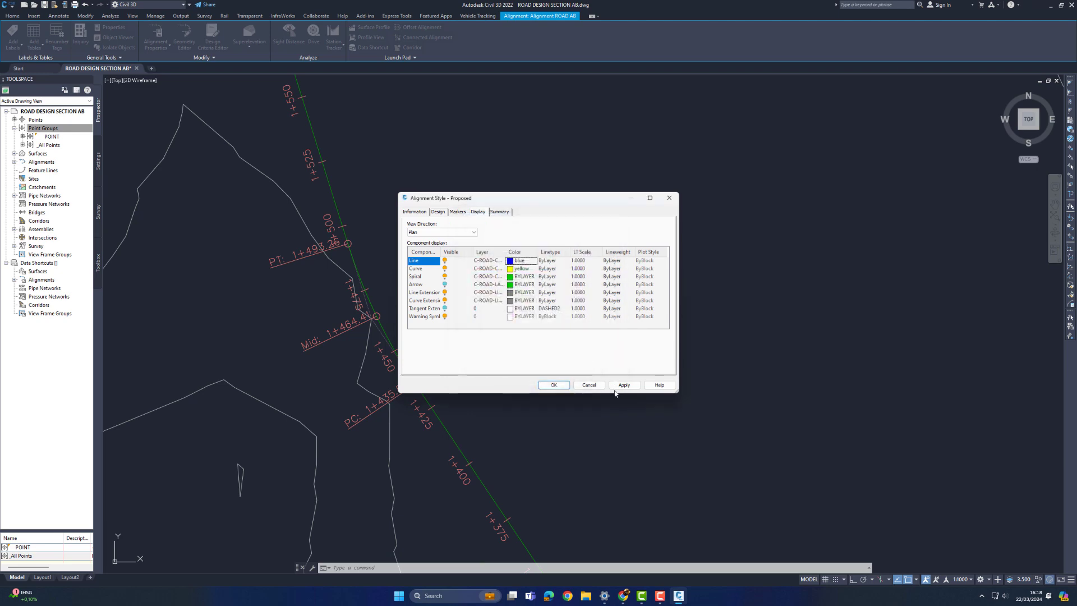
click(553, 385)
scroll(392, 331, down, 5)
scroll(695, 337, up, 6)
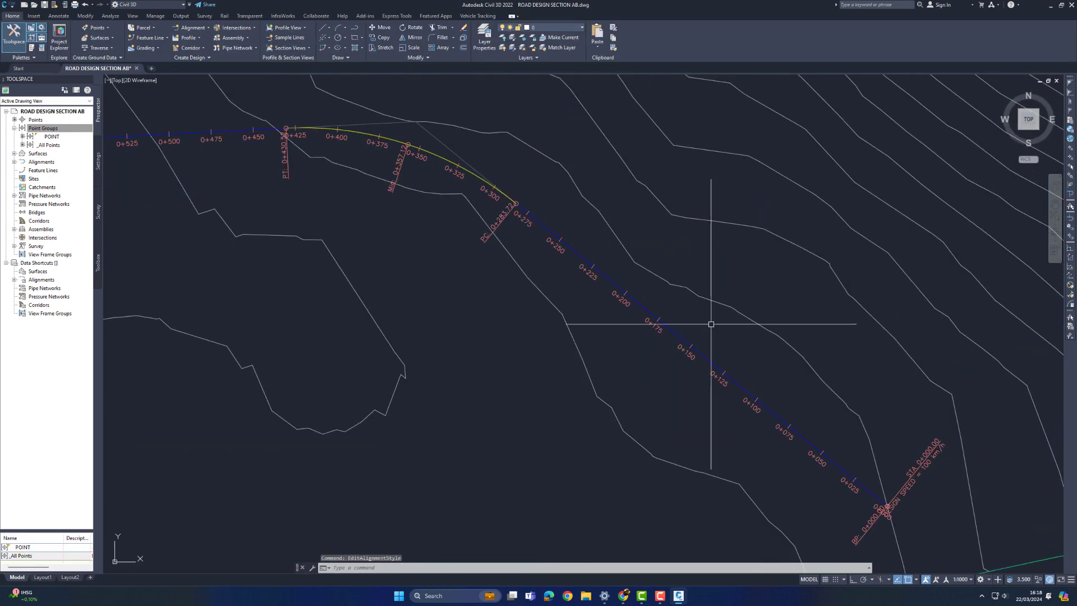
key(Escape)
scroll(561, 281, down, 2)
scroll(599, 280, up, 4)
click(452, 339)
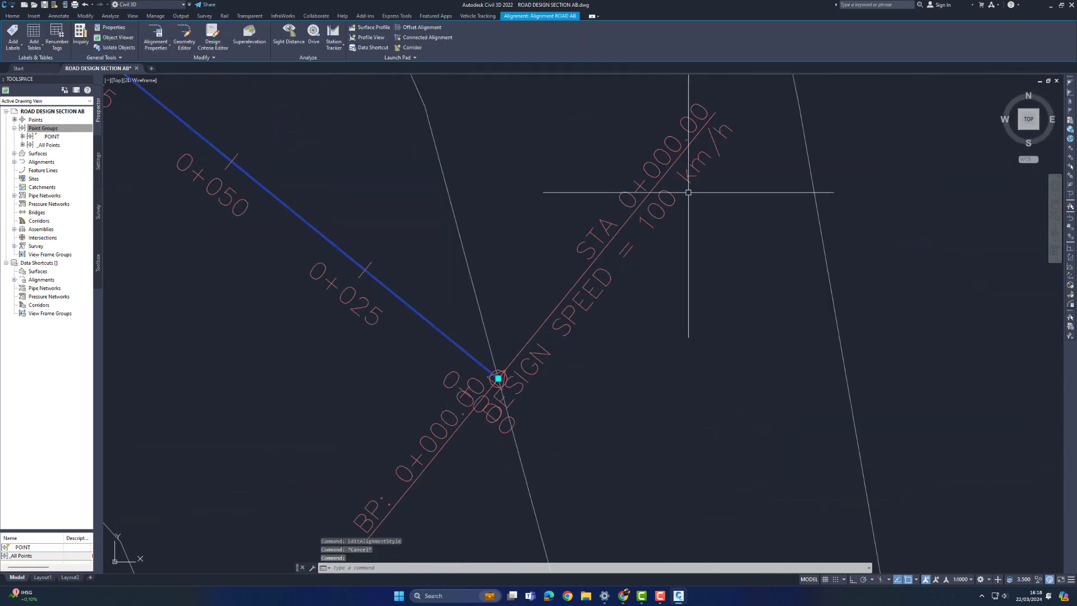
key(Escape)
click(493, 377)
right_click(443, 331)
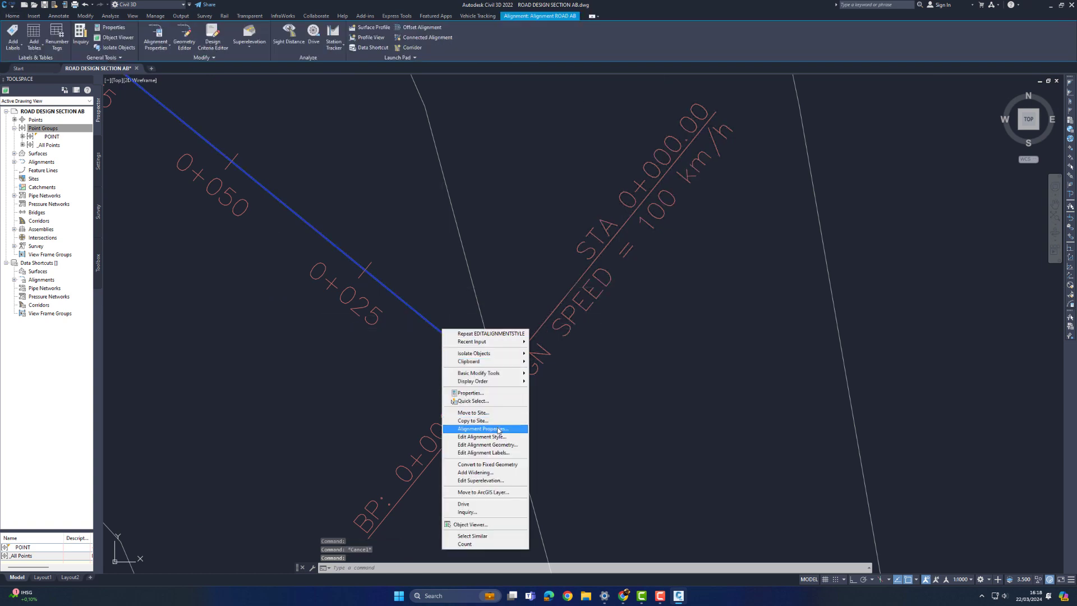
click(471, 428)
click(578, 214)
double_click(464, 254)
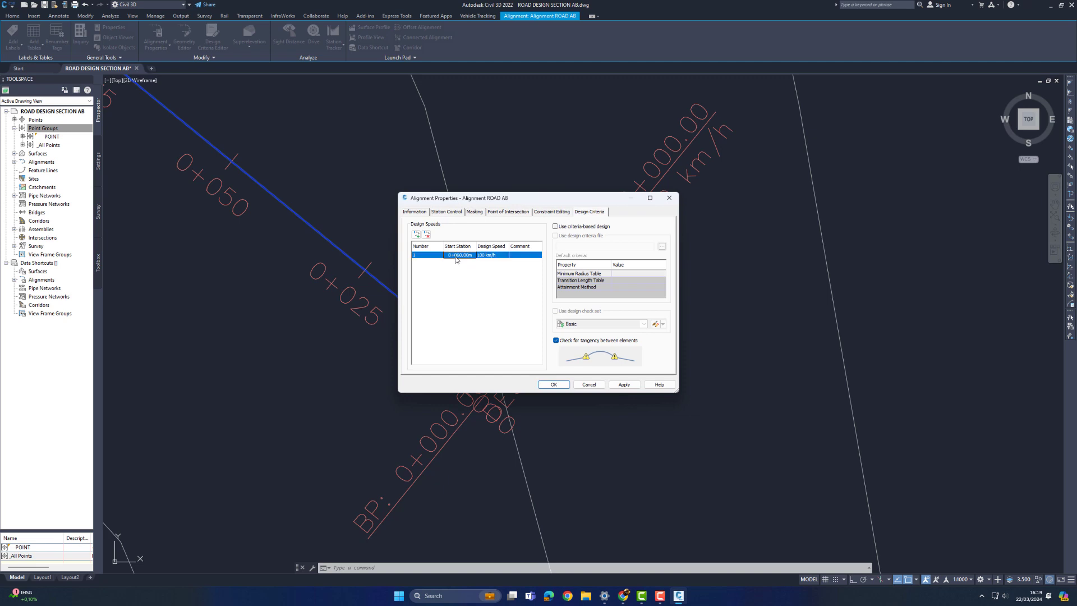
click(589, 384)
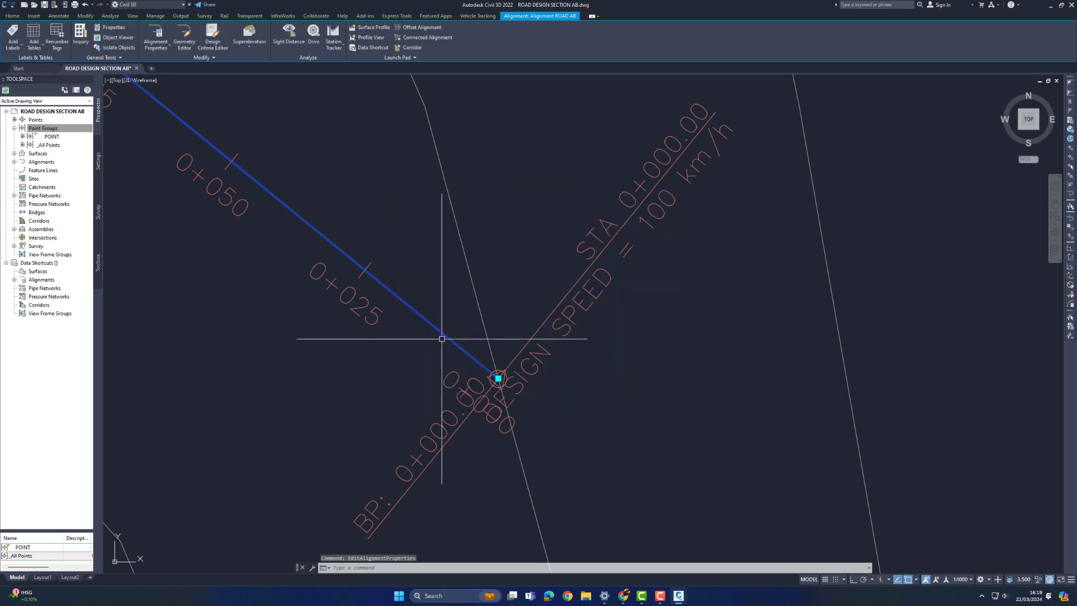
Step: Set the design speed of Alignment ROAD AB from station 0+000 to 60 km/h in its design criteria
right_click(443, 340)
click(482, 439)
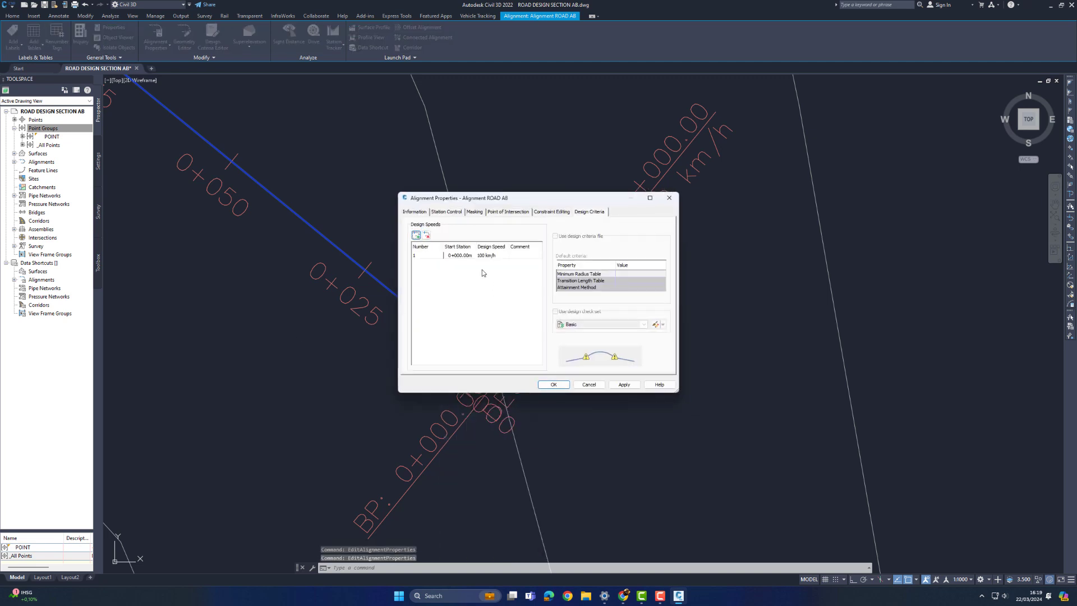
double_click(492, 255)
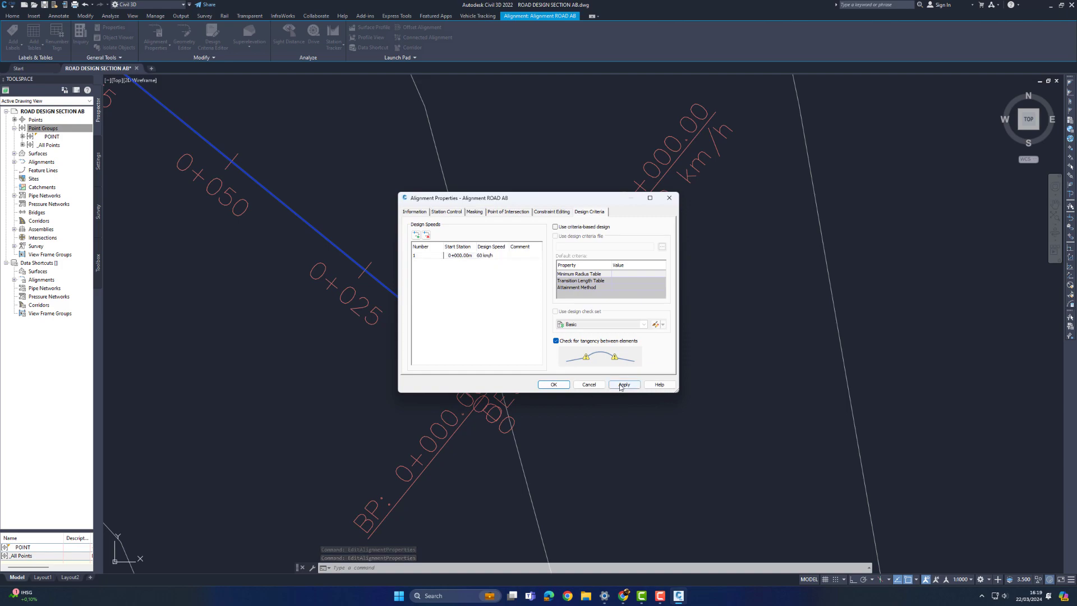
click(553, 384)
scroll(624, 286, down, 12)
scroll(452, 310, up, 2)
key(Escape)
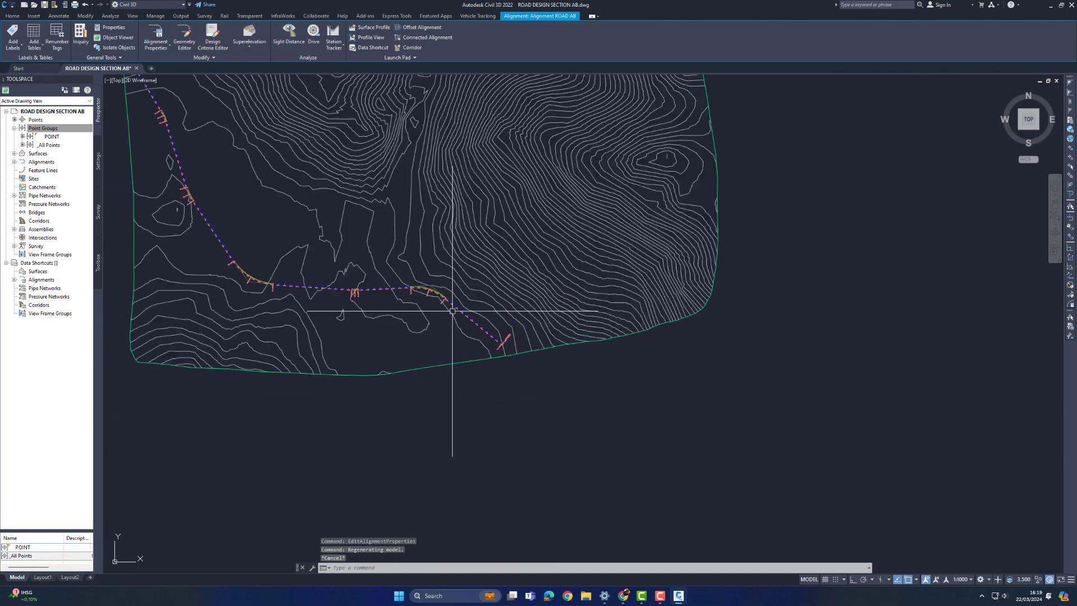
Step: Create a surface profile from Surface EG along the full length of Alignment ROAD AB
scroll(448, 306, up, 8)
click(445, 288)
scroll(438, 323, down, 10)
middle_drag(440, 325, 425, 333)
click(373, 28)
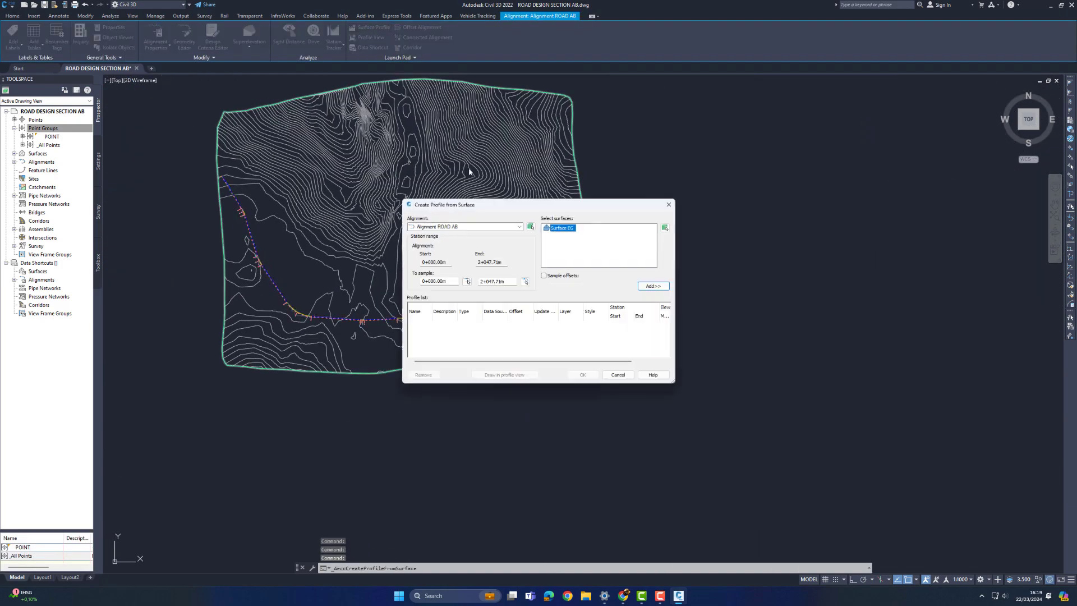
click(653, 286)
Step: Create a profile view of the sampled profile with the default settings and place it east of the surface
click(504, 375)
click(553, 388)
click(553, 389)
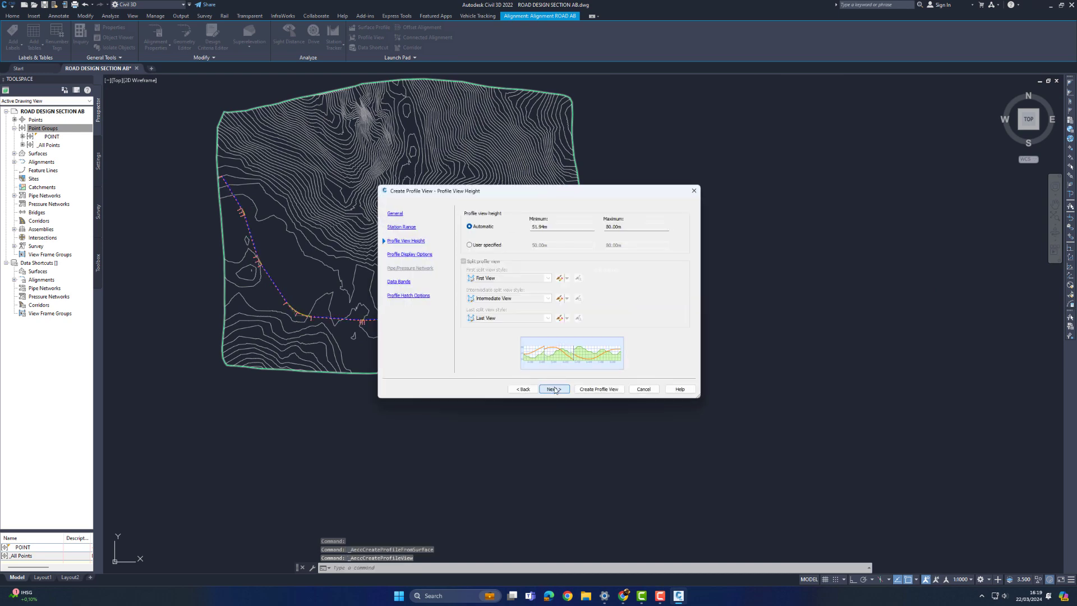
click(554, 389)
click(554, 388)
click(555, 390)
click(600, 391)
click(740, 234)
middle_drag(730, 269, 515, 290)
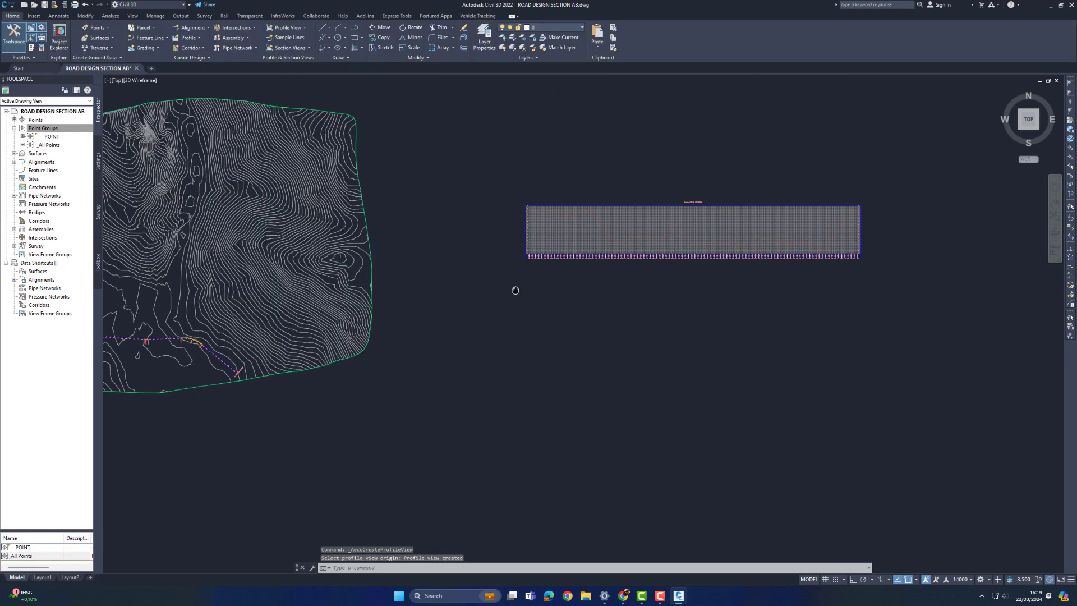
Step: In the profile view style, remove the vertical exaggeration and clip both the vertical and the horizontal grid
scroll(794, 241, up, 6)
right_click(643, 196)
click(667, 289)
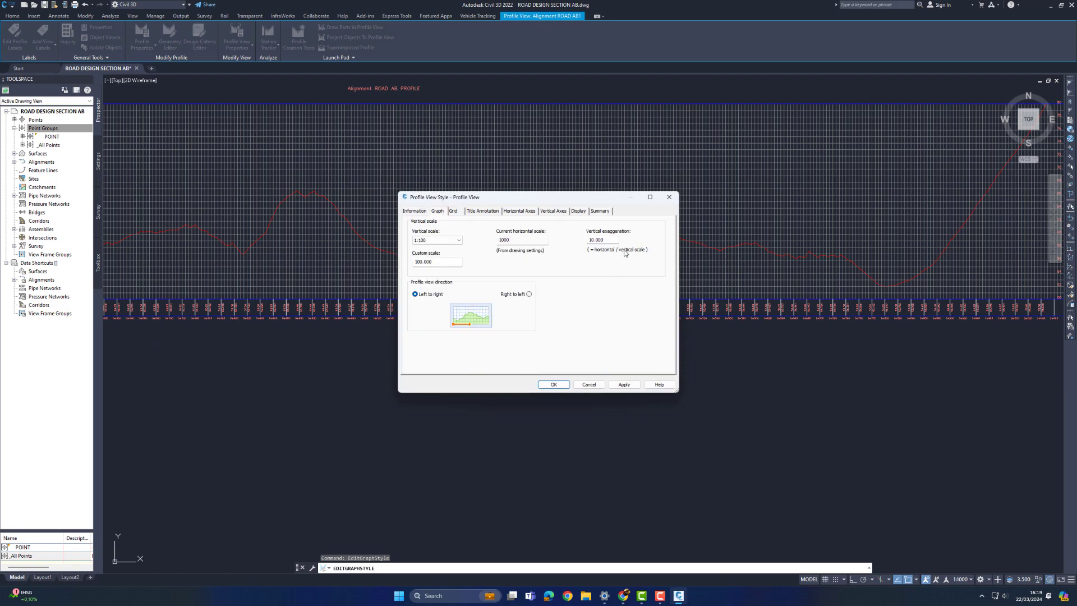
click(453, 211)
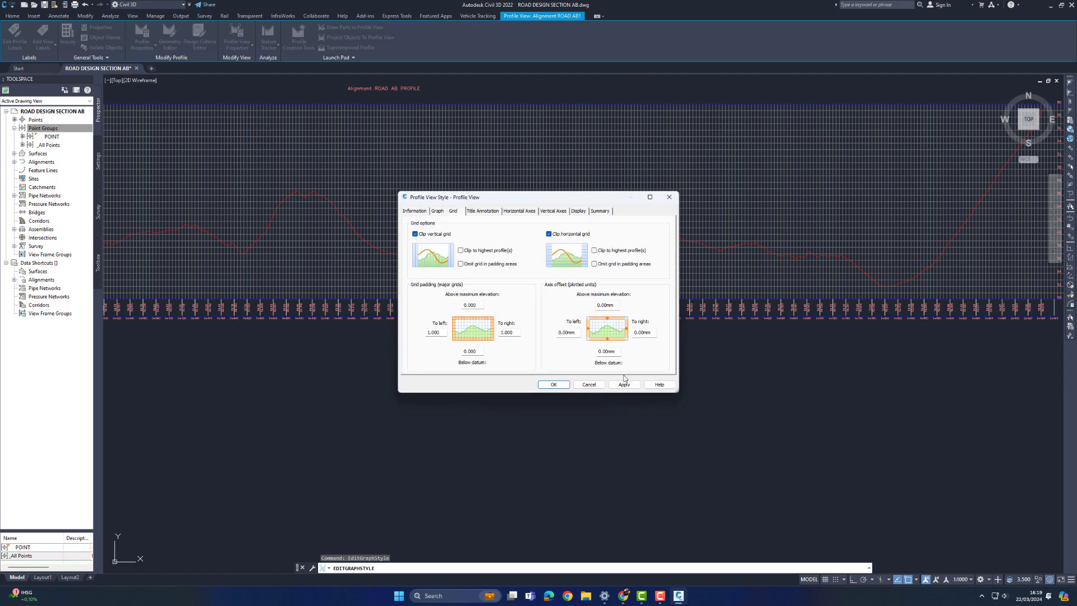
click(624, 384)
click(554, 385)
key(Escape)
scroll(694, 314, down, 4)
scroll(250, 297, up, 8)
middle_drag(250, 249, 441, 229)
click(297, 263)
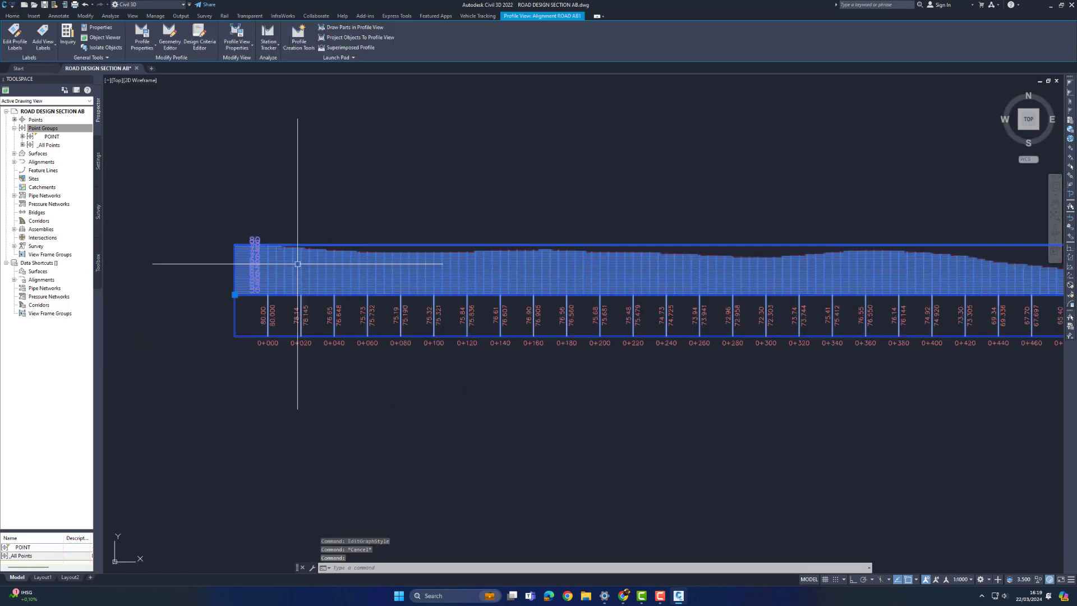
scroll(245, 232, up, 4)
right_click(285, 315)
click(343, 408)
click(588, 383)
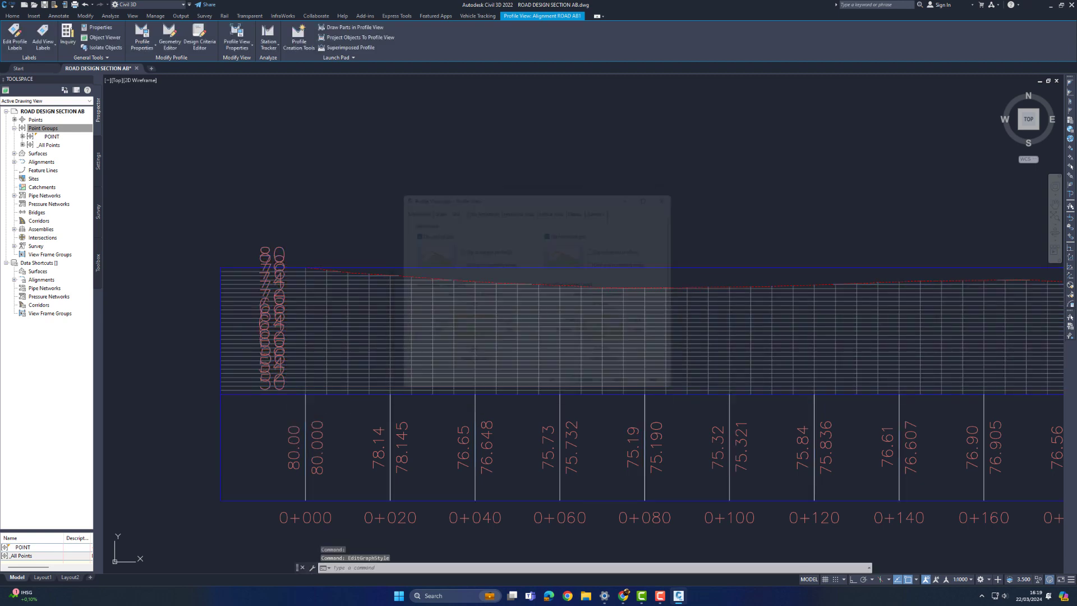
Step: Give the profile view a user-specified elevation range with a minimum of 30 m and a maximum of 90 m
right_click(473, 330)
click(508, 355)
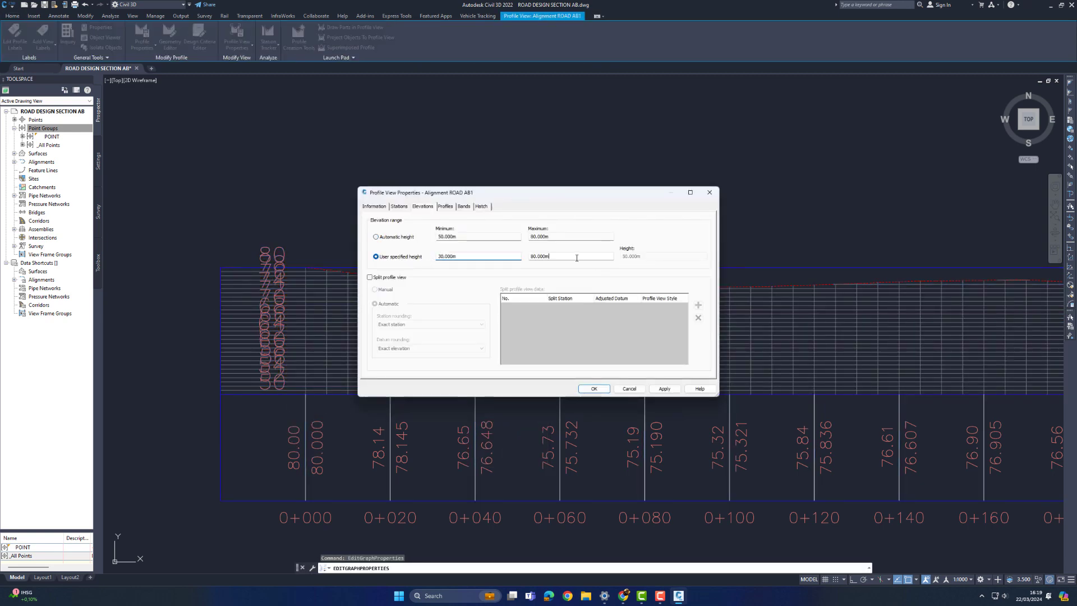
click(664, 388)
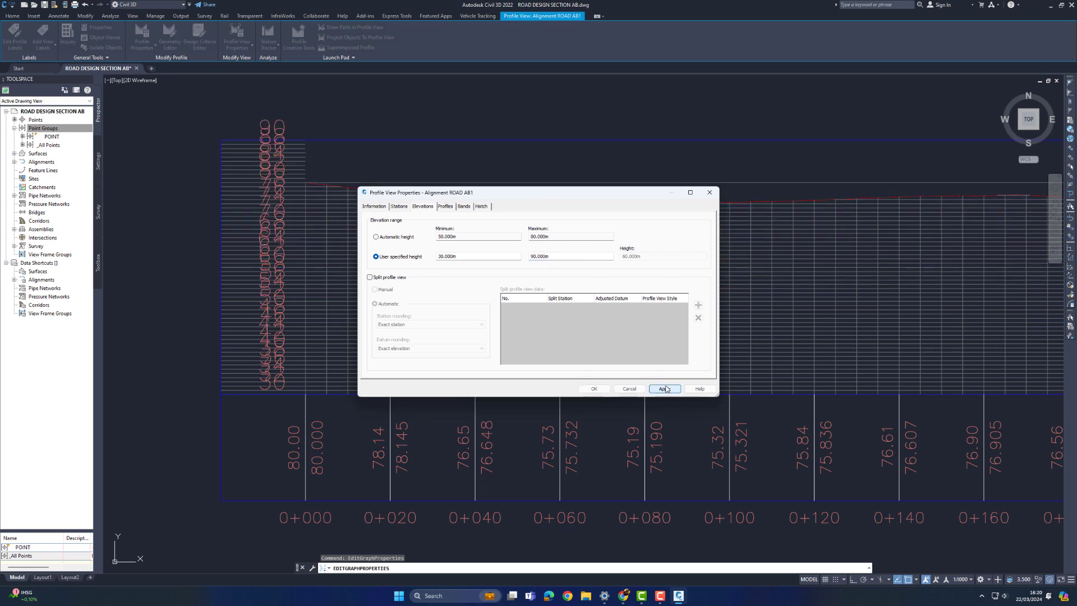
click(599, 392)
scroll(360, 306, down, 6)
scroll(415, 298, up, 3)
scroll(476, 276, down, 3)
click(477, 275)
key(Escape)
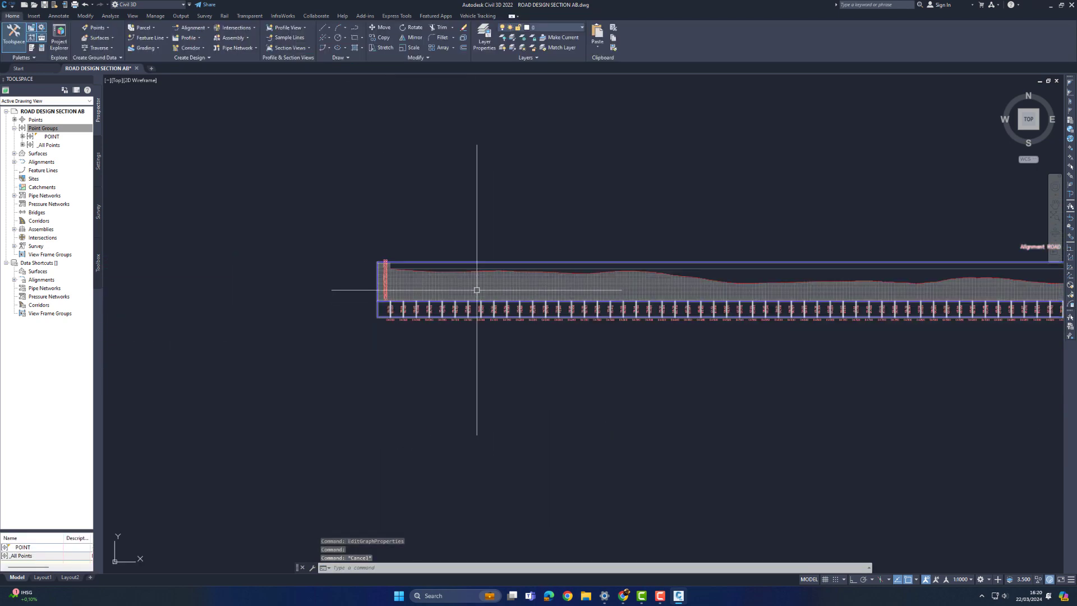
Step: Examine the profile view's grid, existing-ground line and band elevations near its start
click(477, 290)
scroll(476, 286, up, 6)
scroll(477, 281, down, 6)
scroll(483, 259, up, 5)
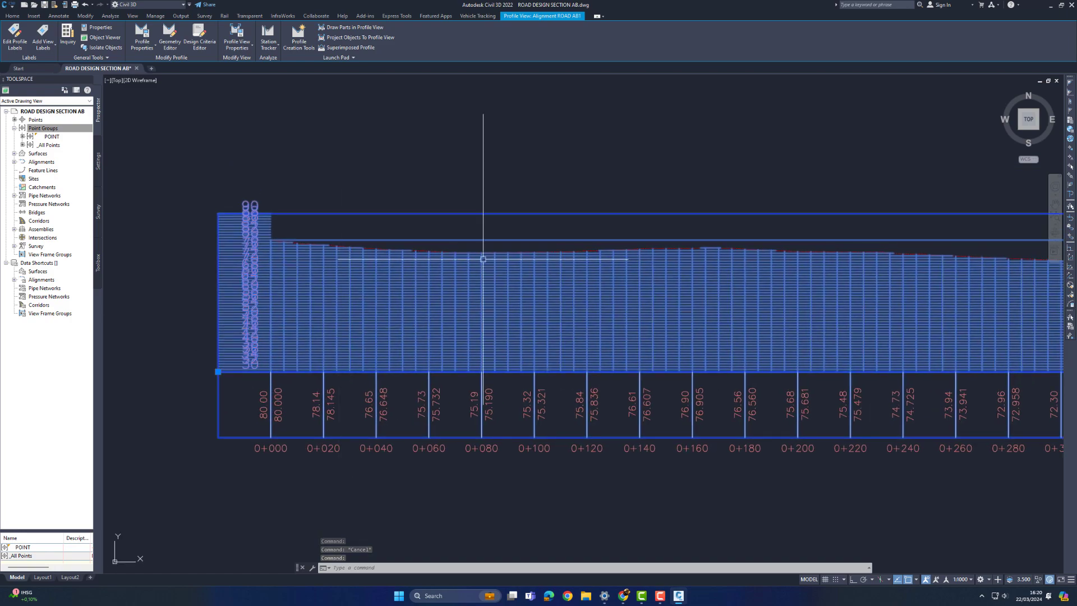
scroll(368, 365, down, 5)
scroll(367, 445, up, 3)
scroll(572, 368, down, 4)
scroll(417, 390, up, 2)
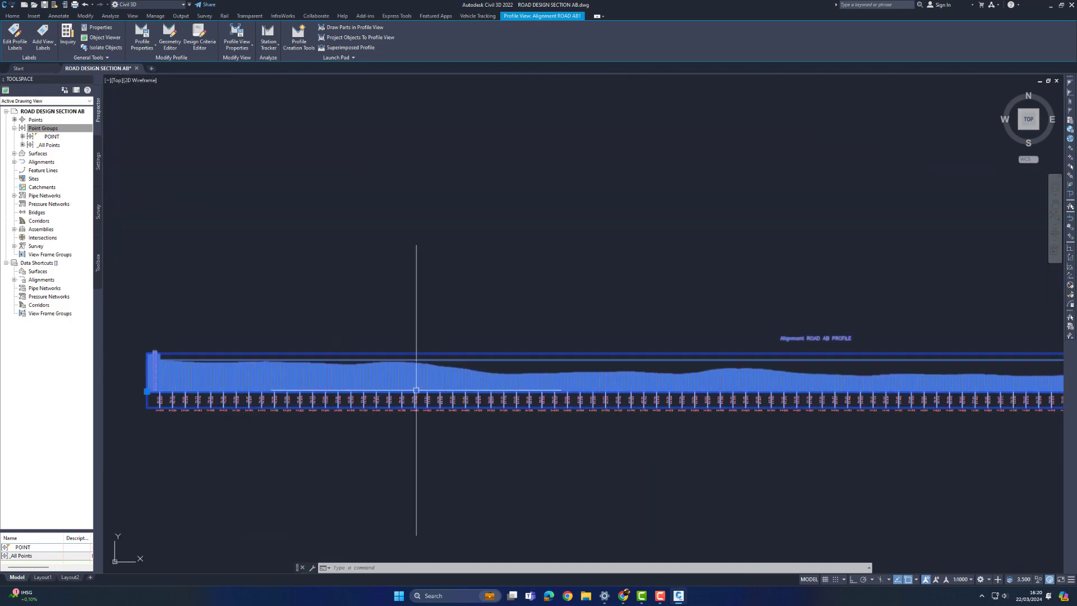
middle_drag(416, 389, 571, 335)
key(Escape)
Step: Split model space into two vertical viewports, one showing the alignment in plan and the other the profile view
click(139, 81)
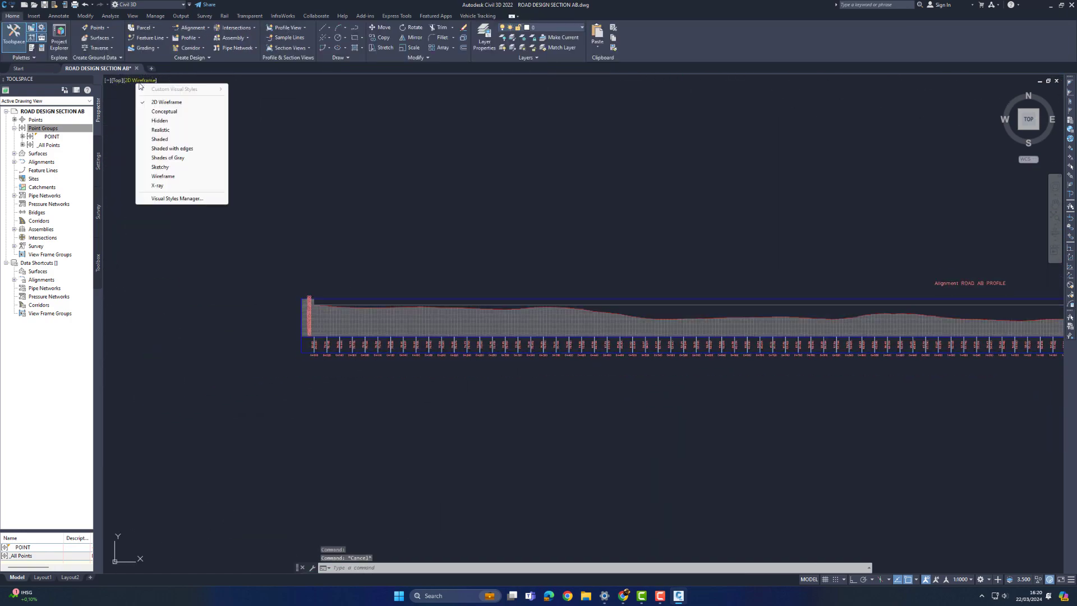
click(109, 80)
mouse_move(163, 94)
click(258, 116)
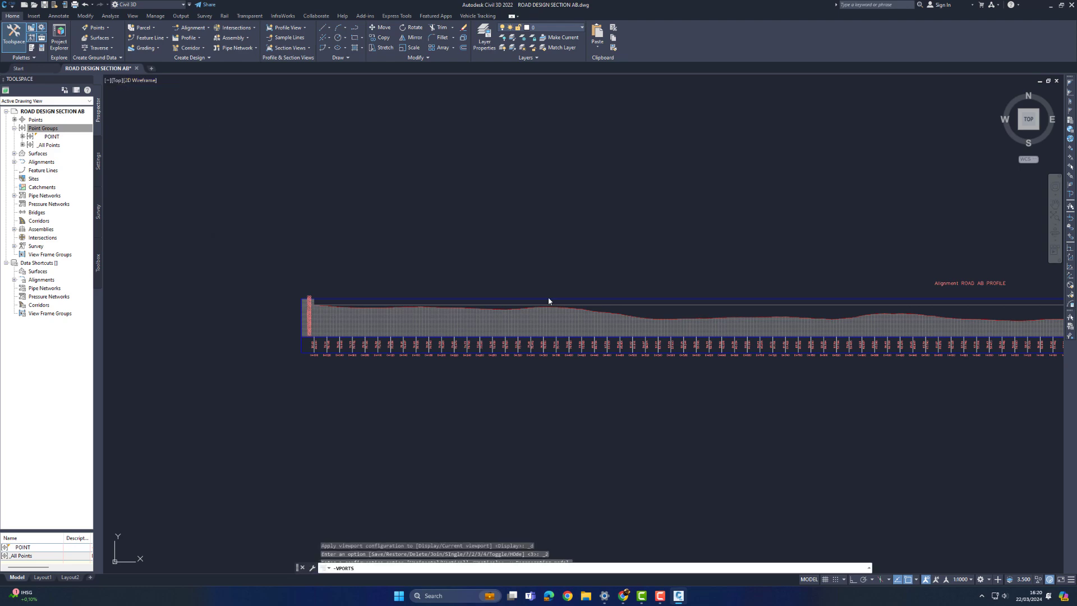
scroll(480, 363, down, 5)
scroll(297, 361, up, 2)
scroll(483, 370, up, 4)
middle_drag(482, 370, 356, 339)
scroll(355, 336, down, 2)
click(666, 359)
scroll(667, 358, down, 4)
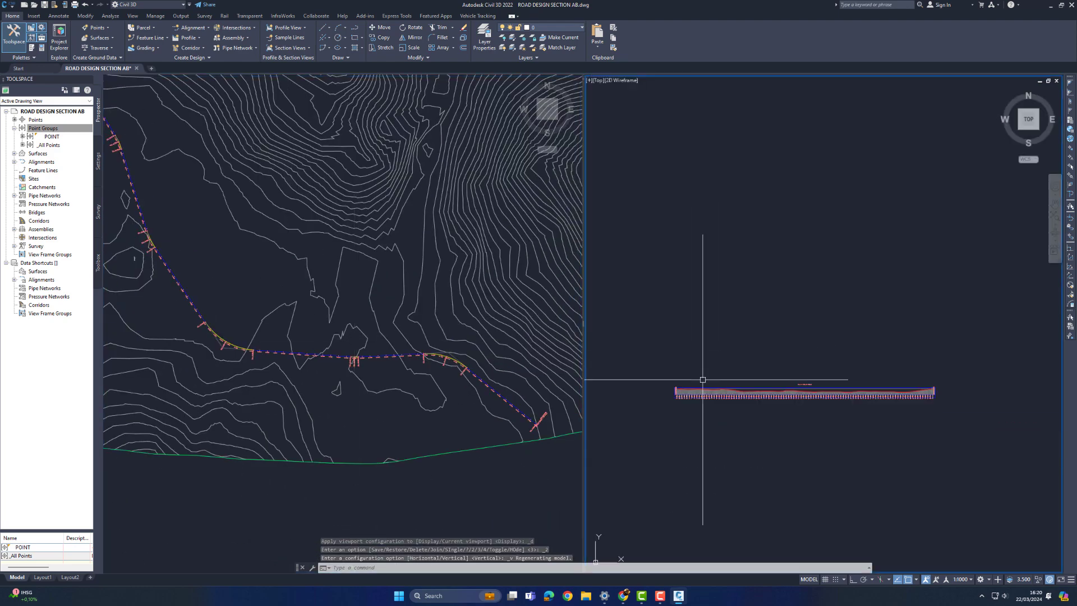
scroll(718, 401, up, 4)
middle_drag(609, 369, 779, 362)
scroll(778, 355, up, 6)
Step: Widen the profile viewport so it takes about two thirds of the drawing area
click(588, 326)
click(580, 326)
click(589, 326)
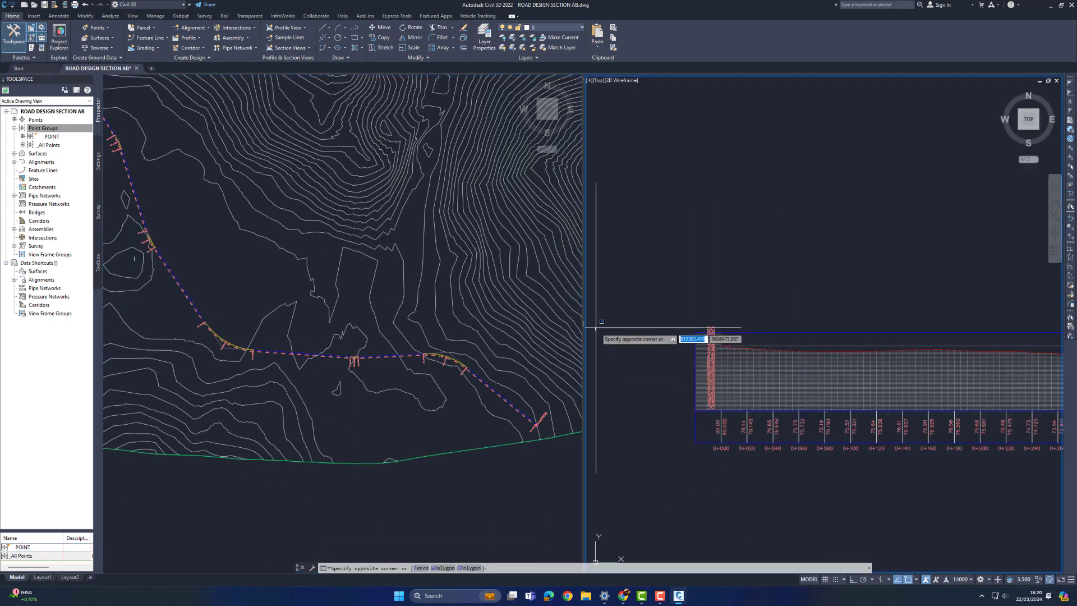
click(608, 321)
drag(584, 323, 388, 324)
scroll(611, 364, down, 4)
middle_drag(611, 364, 449, 341)
scroll(468, 338, up, 7)
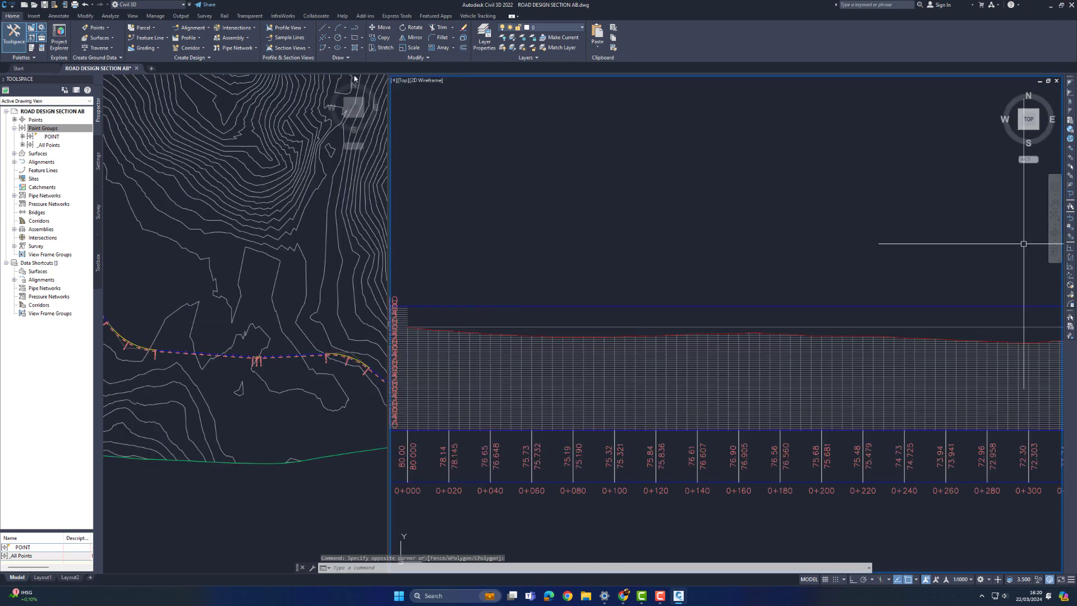
Step: Create a layout profile named ALGN ROAD VERTICAL in the profile view with the Design Profile style, and change its label set
scroll(447, 331, down, 3)
scroll(427, 330, up, 5)
click(465, 263)
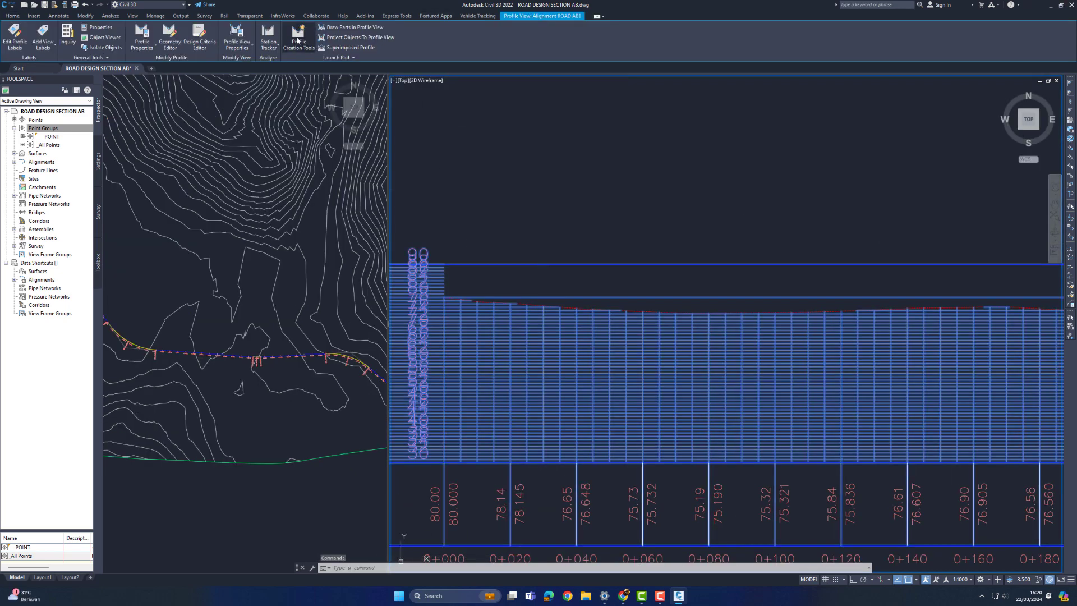
click(298, 37)
text(AL)
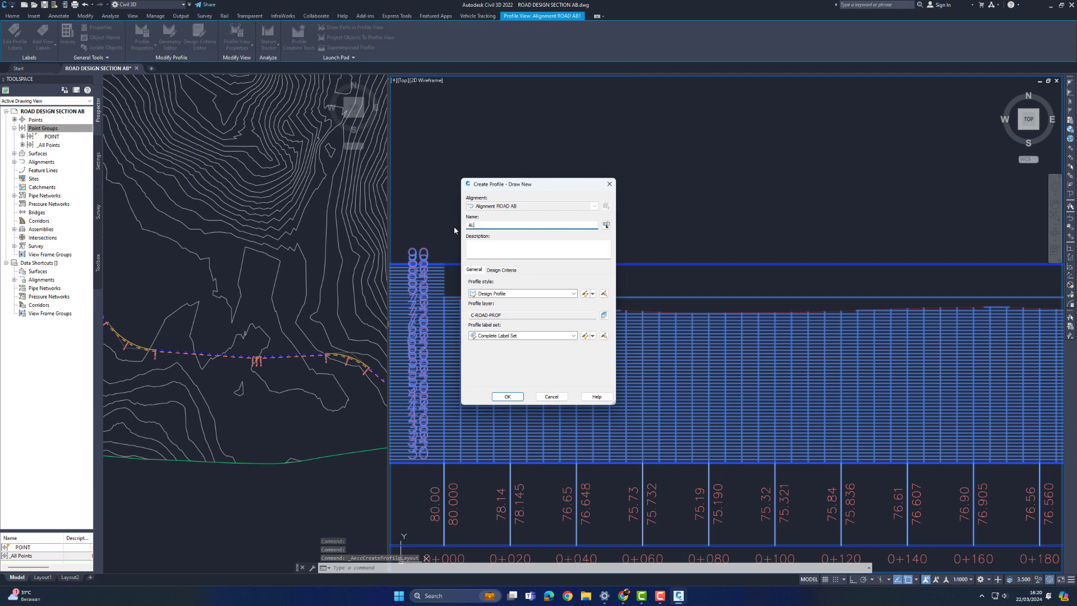
text(GN VERTIC)
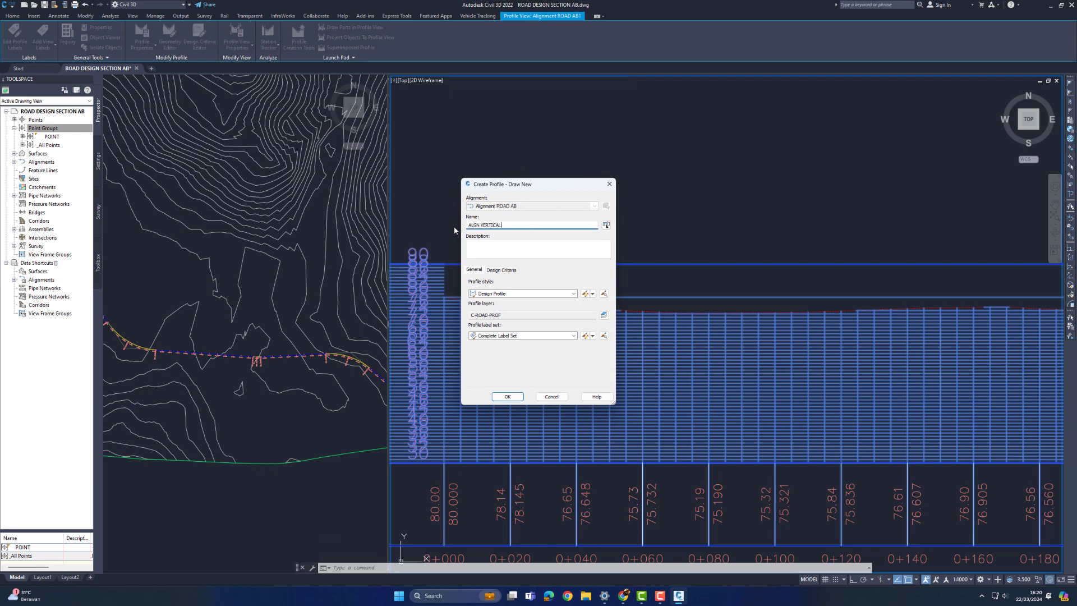
text(AL)
click(507, 336)
click(510, 354)
click(506, 396)
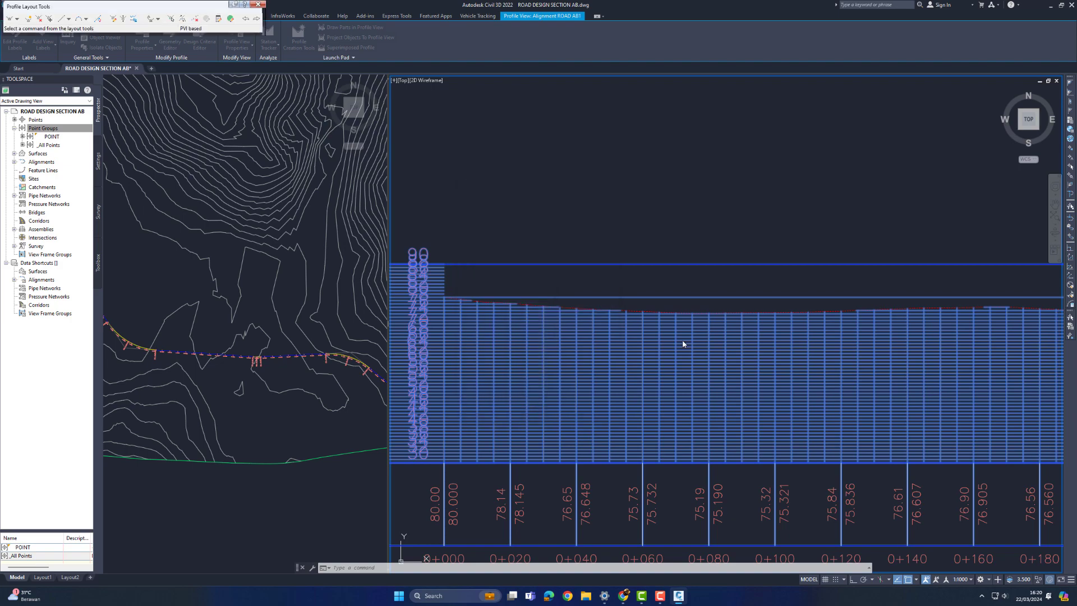
Step: Start Draw Tangents with Curves at station 0+000, elevation 80, and place the next PVI in the dip near station 0+067
click(17, 20)
click(37, 38)
scroll(447, 307, up, 4)
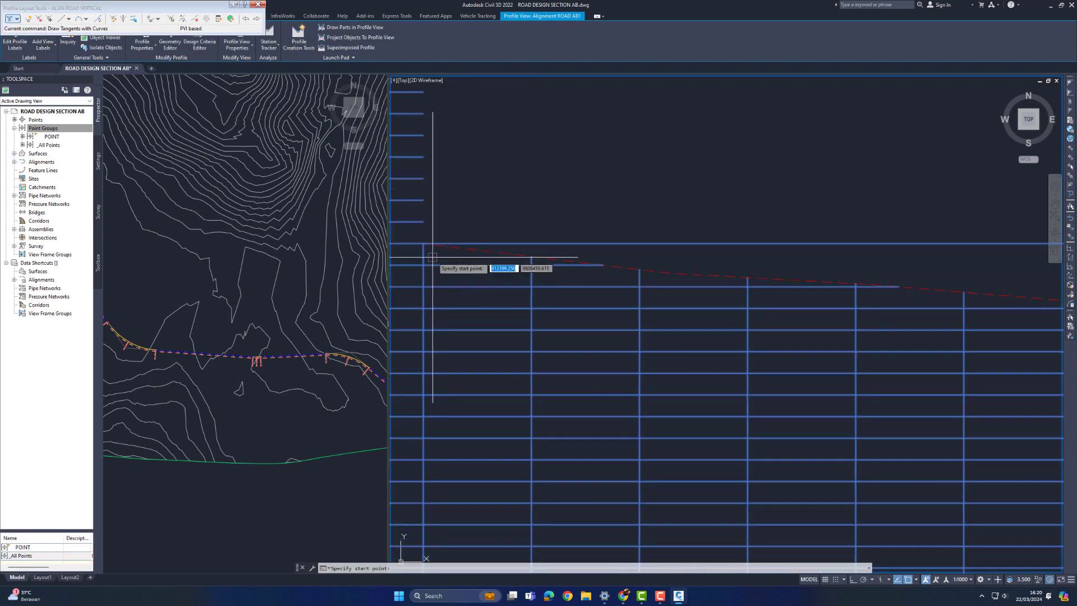
click(424, 243)
scroll(642, 147, down, 6)
scroll(736, 185, up, 3)
scroll(566, 188, up, 4)
click(544, 198)
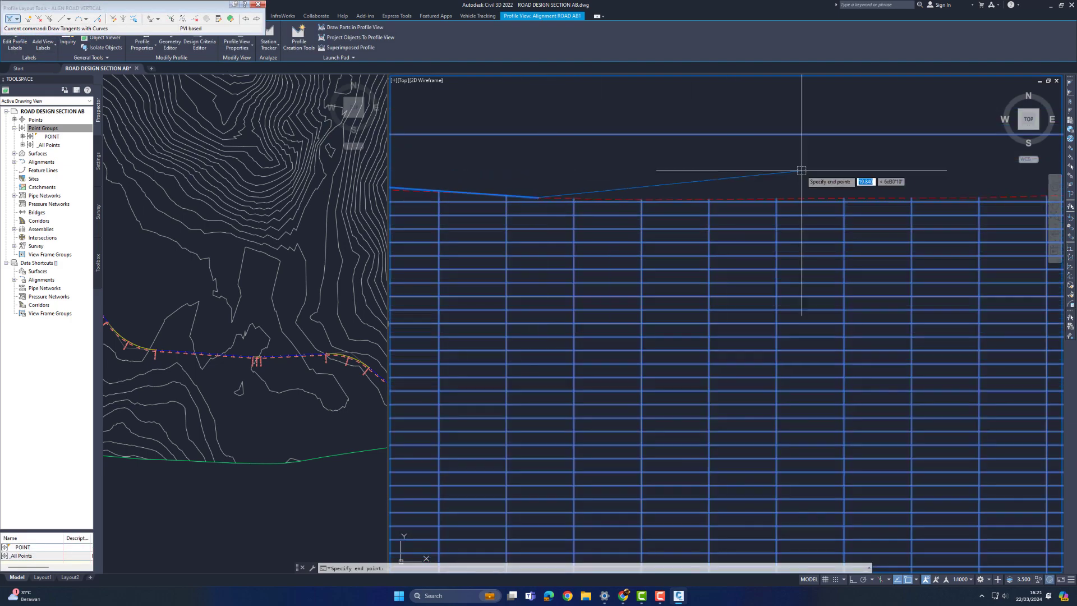
Step: Continue the design tangents with PVIs following the existing-ground line from station 0+067 to about station 0+352
scroll(803, 171, down, 6)
scroll(898, 166, up, 3)
click(715, 170)
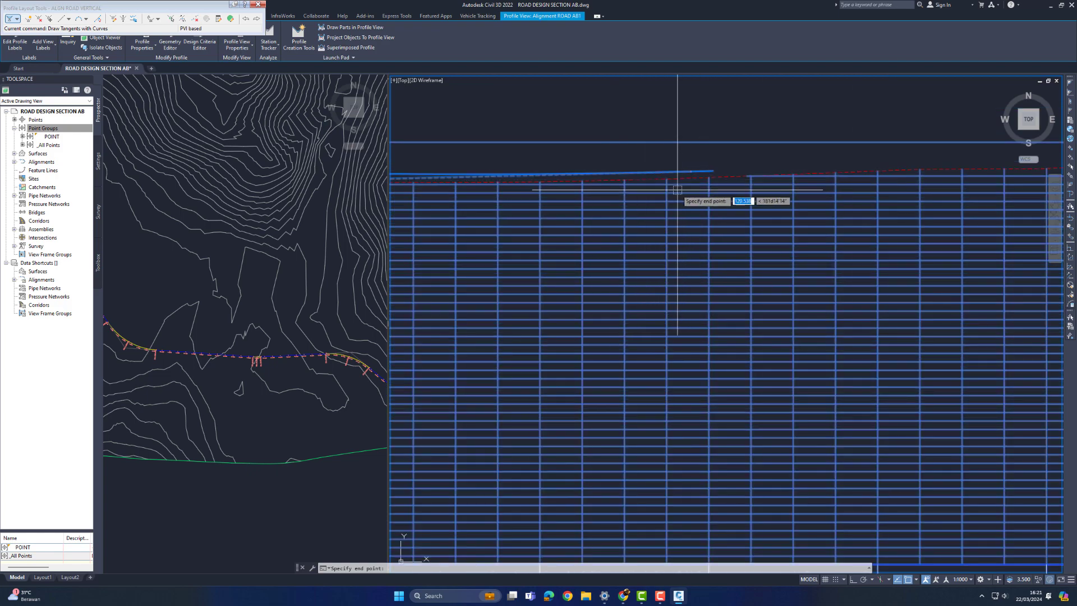
scroll(504, 195, down, 4)
scroll(622, 188, up, 4)
scroll(729, 188, down, 2)
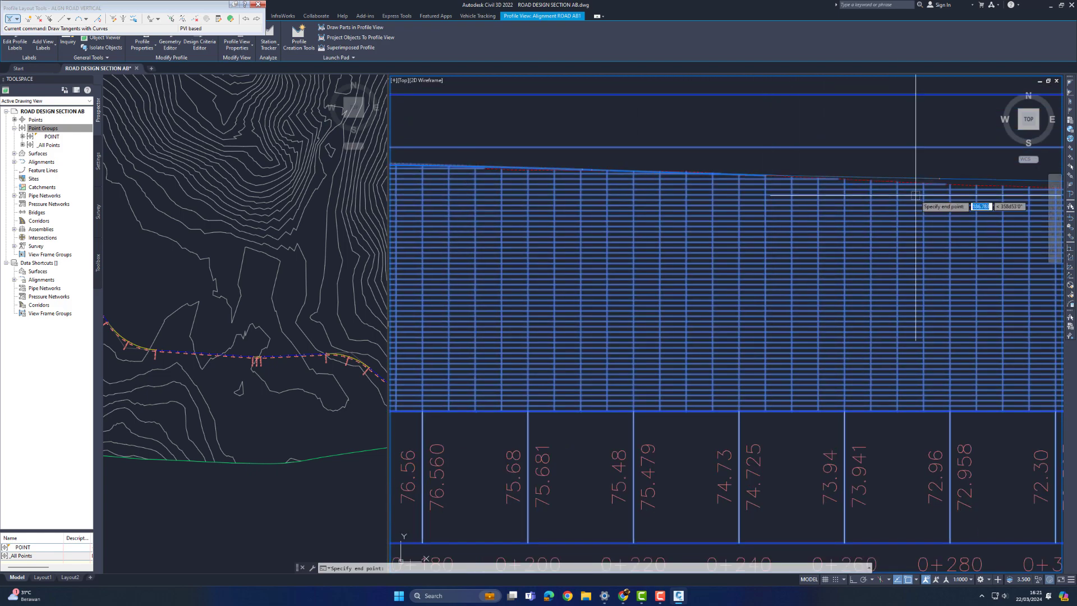
middle_drag(915, 202, 595, 207)
click(597, 207)
click(870, 184)
Step: Add design PVIs at about stations 0+375, 0+415 and 0+460 down the falling ground
middle_drag(1005, 190, 641, 235)
scroll(641, 234, up, 2)
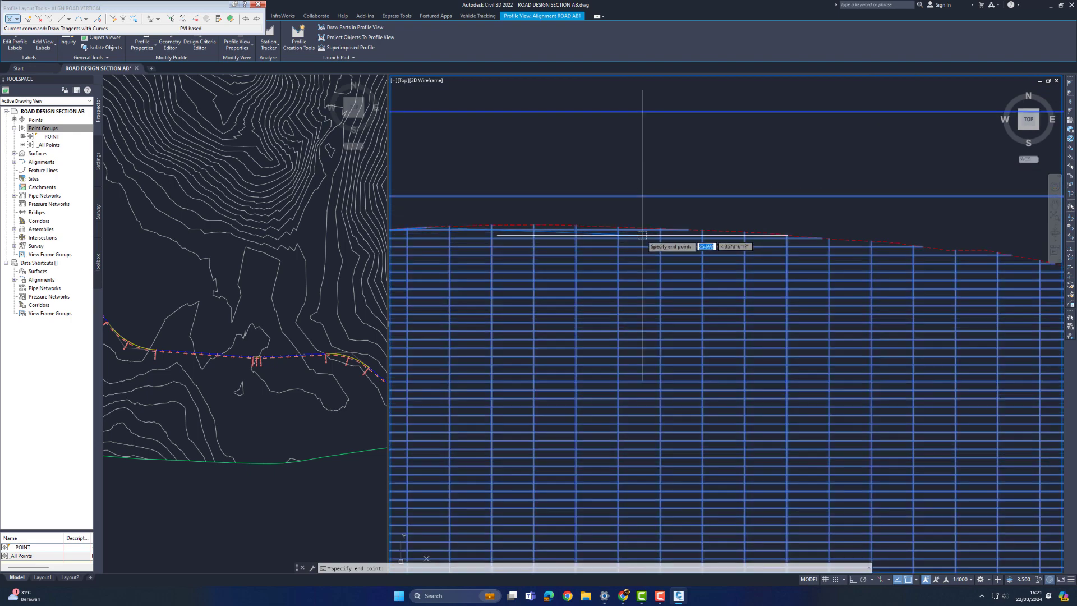
click(609, 227)
click(954, 250)
middle_drag(961, 250, 621, 234)
scroll(858, 276, down, 2)
middle_drag(886, 274, 791, 253)
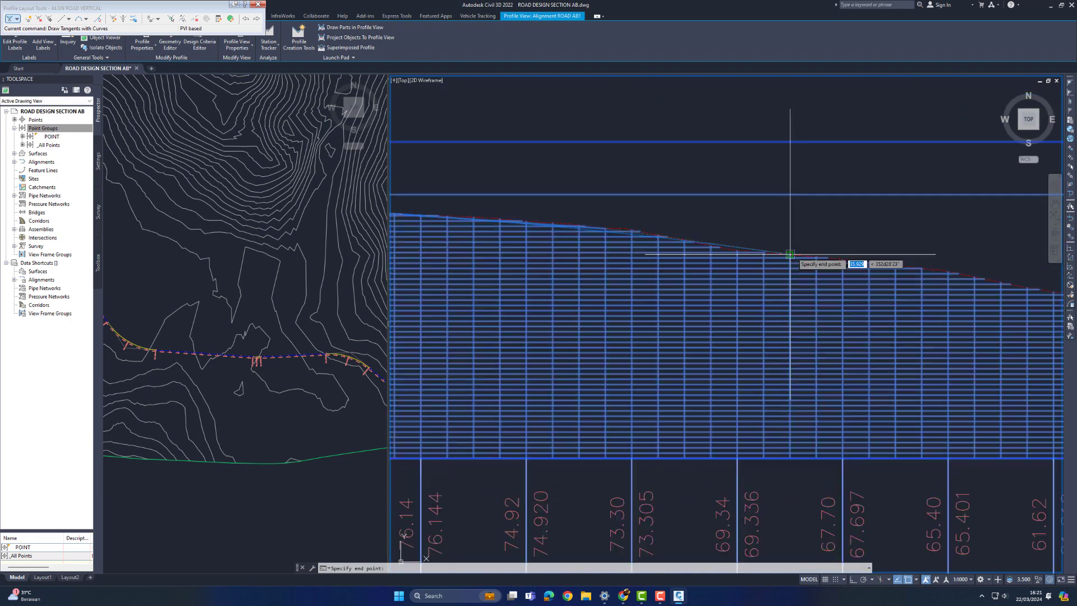
scroll(791, 253, up, 2)
click(799, 256)
Step: Carry the design tangents along the existing ground from station 0+460 up to the crest near station 0+890
scroll(964, 272, down, 2)
scroll(620, 205, up, 2)
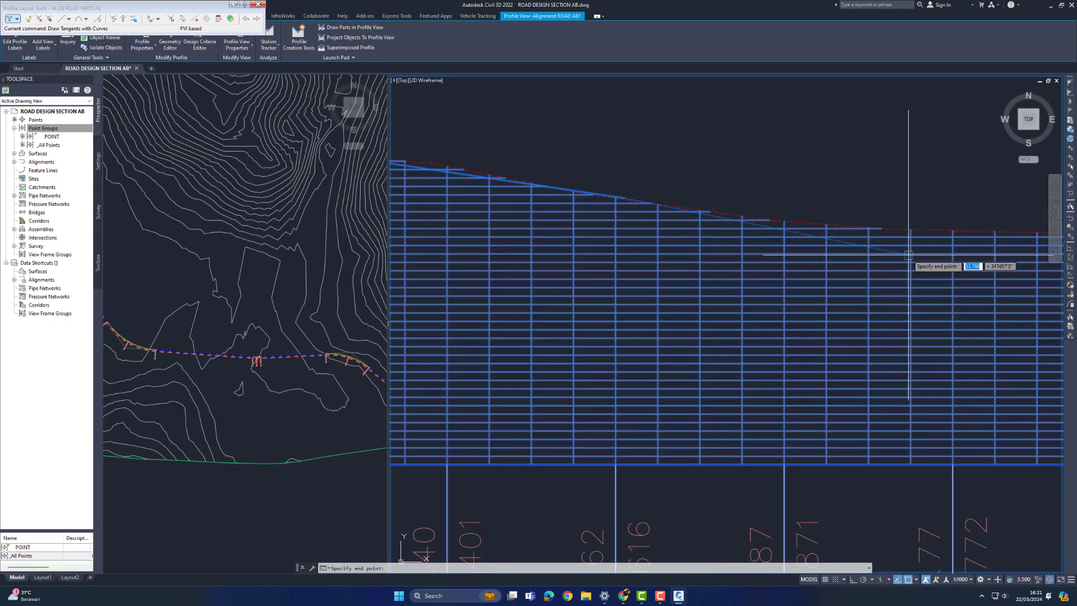
scroll(617, 227, up, 2)
scroll(700, 247, down, 1)
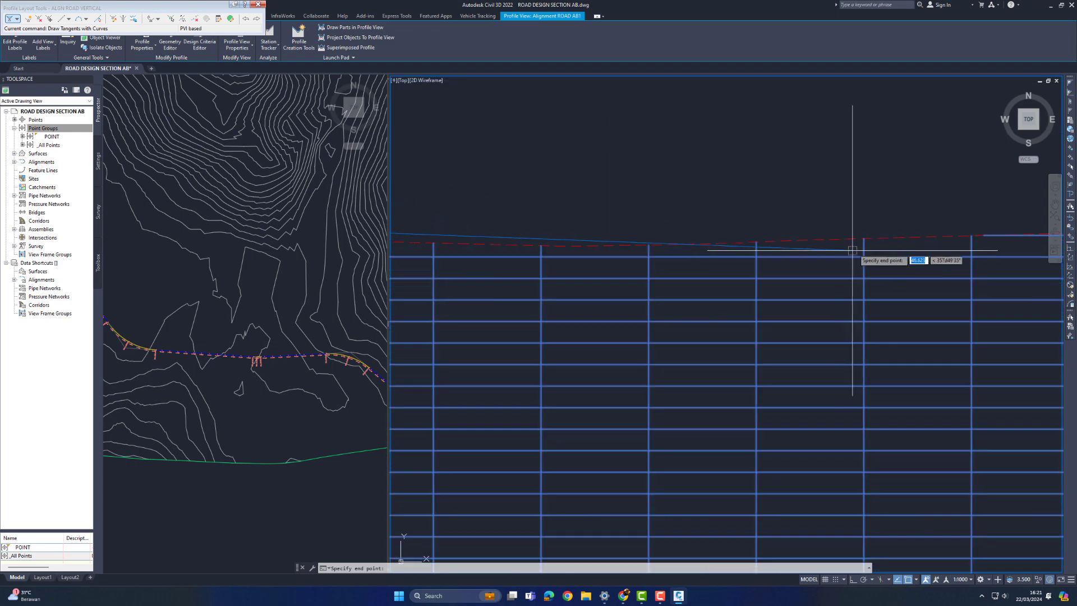
scroll(679, 240, up, 4)
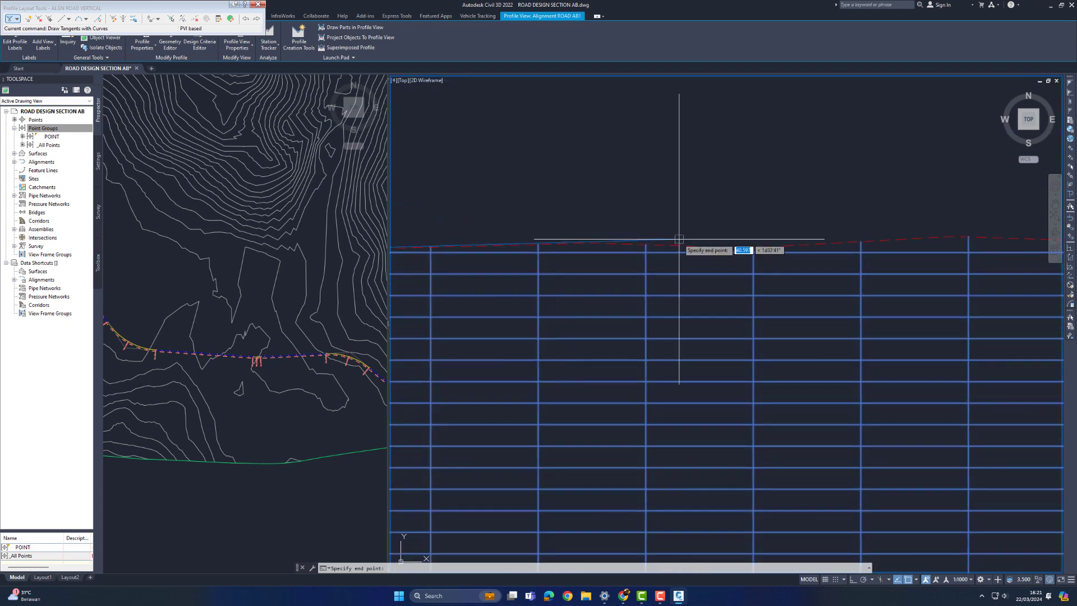
middle_drag(415, 242, 410, 248)
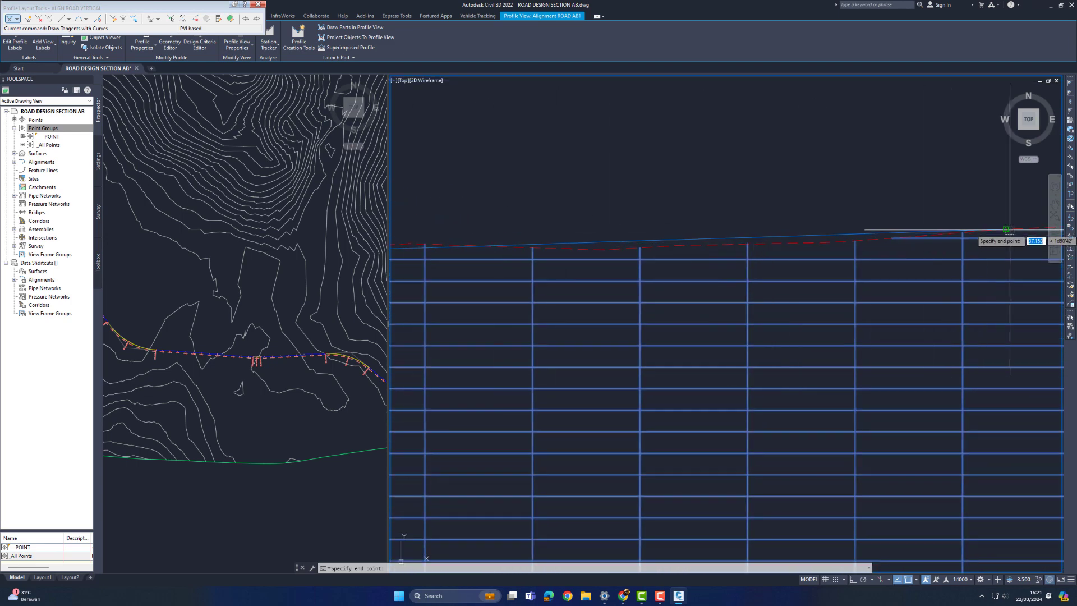
scroll(1008, 229, down, 5)
scroll(1008, 268, up, 3)
scroll(560, 384, down, 5)
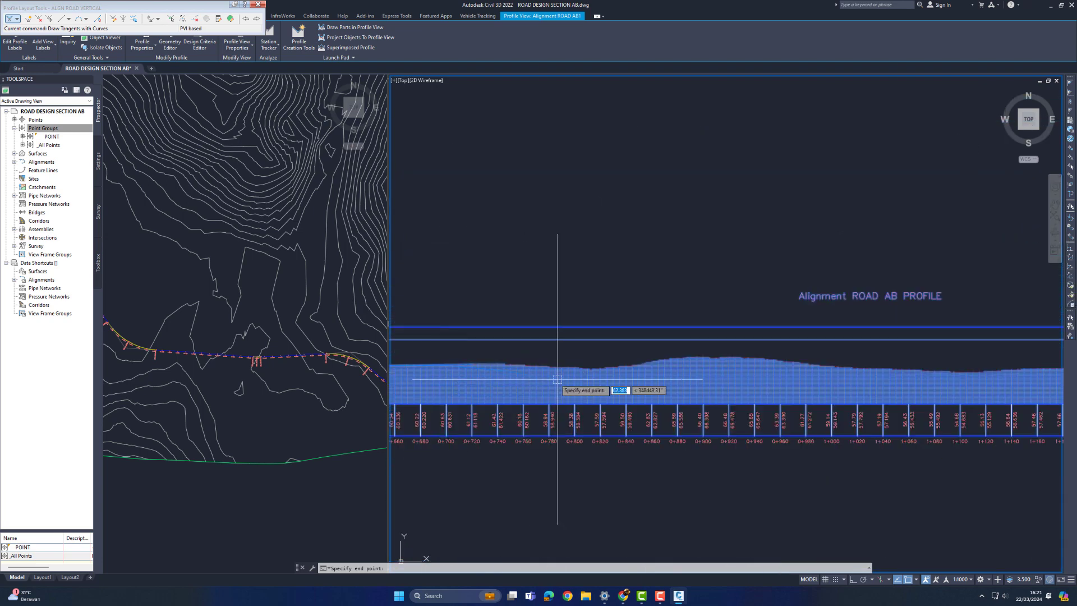
scroll(671, 360, up, 4)
scroll(461, 323, down, 2)
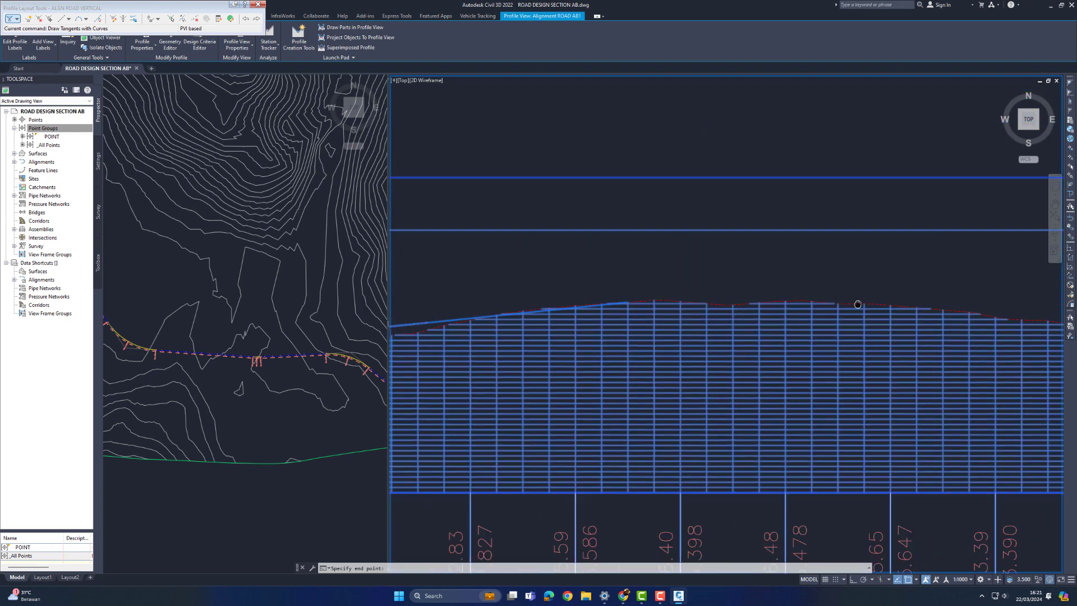
Step: Extend the design tangents beyond the crest near station 0+890 and through the low ground around station 1+100
scroll(805, 288, up, 4)
middle_drag(919, 243, 611, 228)
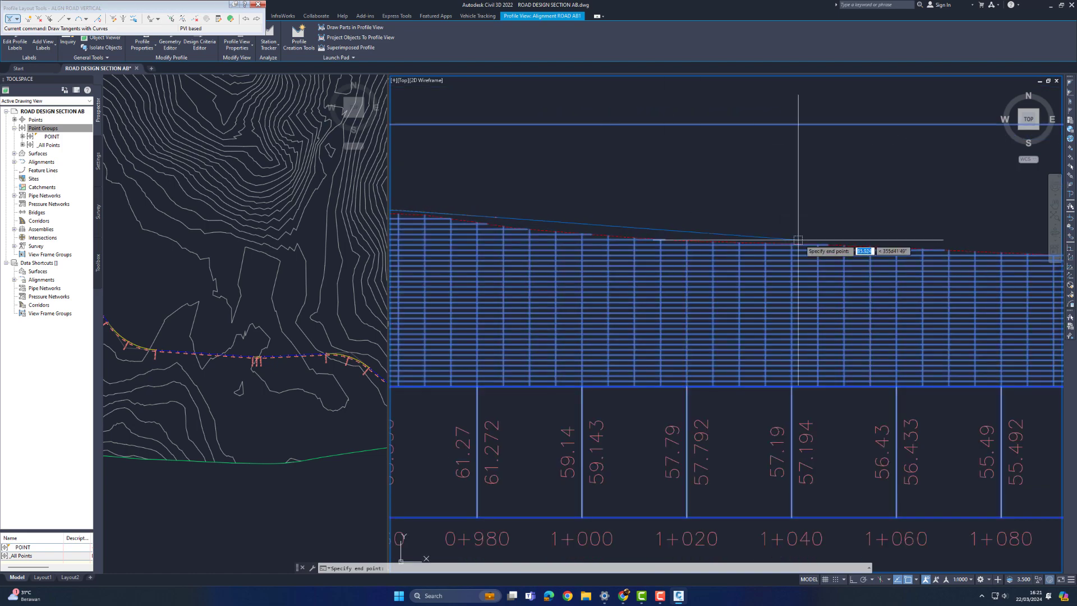
scroll(630, 238, up, 5)
scroll(676, 236, down, 3)
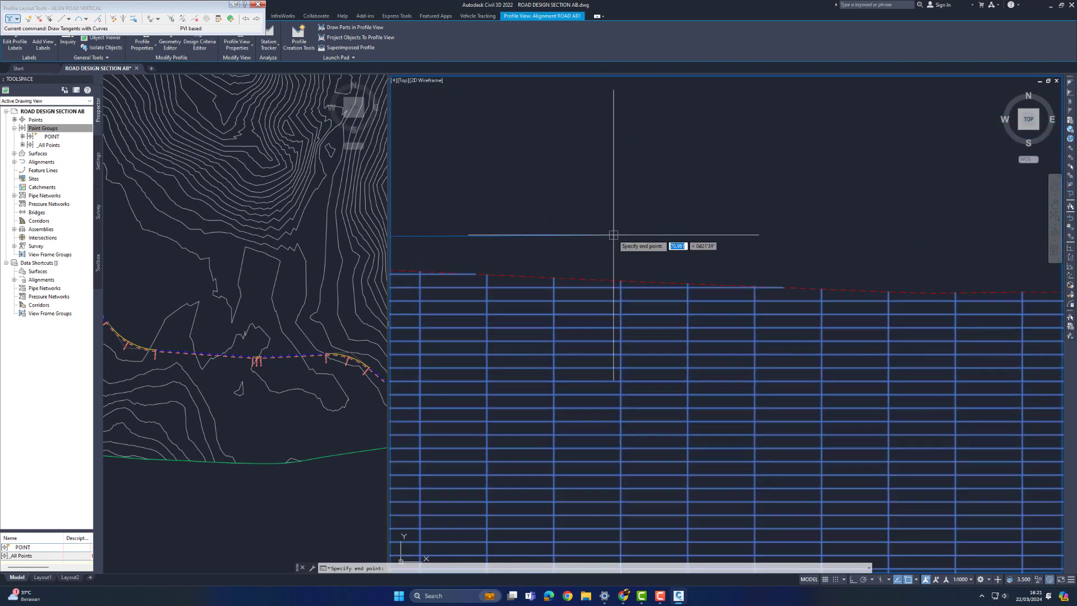
click(866, 287)
scroll(553, 236, down, 4)
scroll(806, 203, up, 2)
click(859, 299)
scroll(935, 280, down, 1)
middle_drag(933, 284, 609, 148)
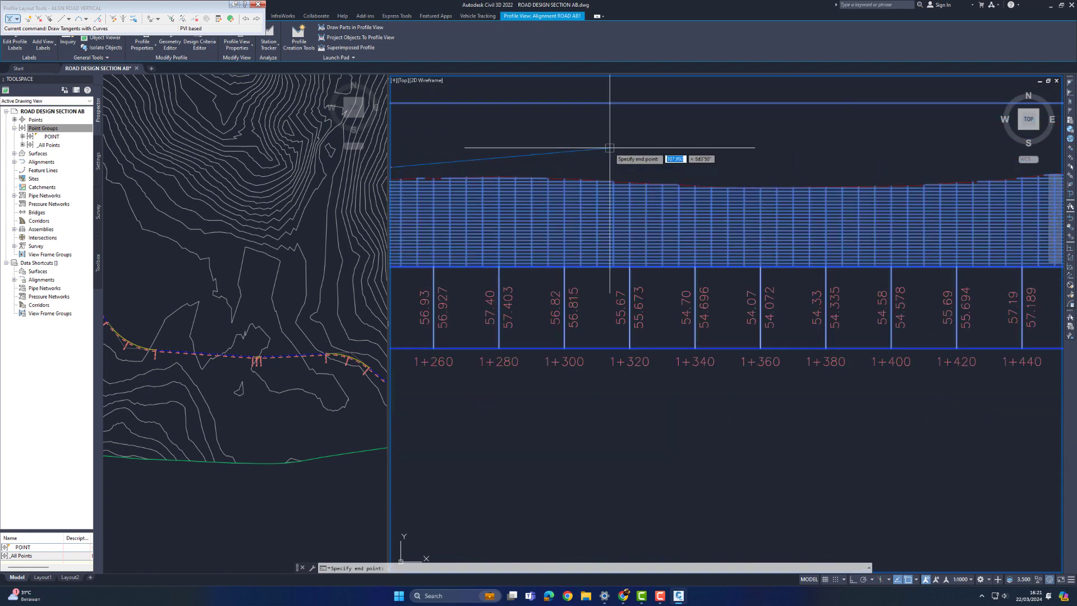
Step: Place design PVIs through the dip near station 1+380 and up to the crest at about station 1+463
scroll(565, 180, up, 2)
scroll(668, 188, down, 1)
scroll(822, 180, up, 4)
scroll(822, 180, down, 1)
middle_drag(822, 180, 454, 160)
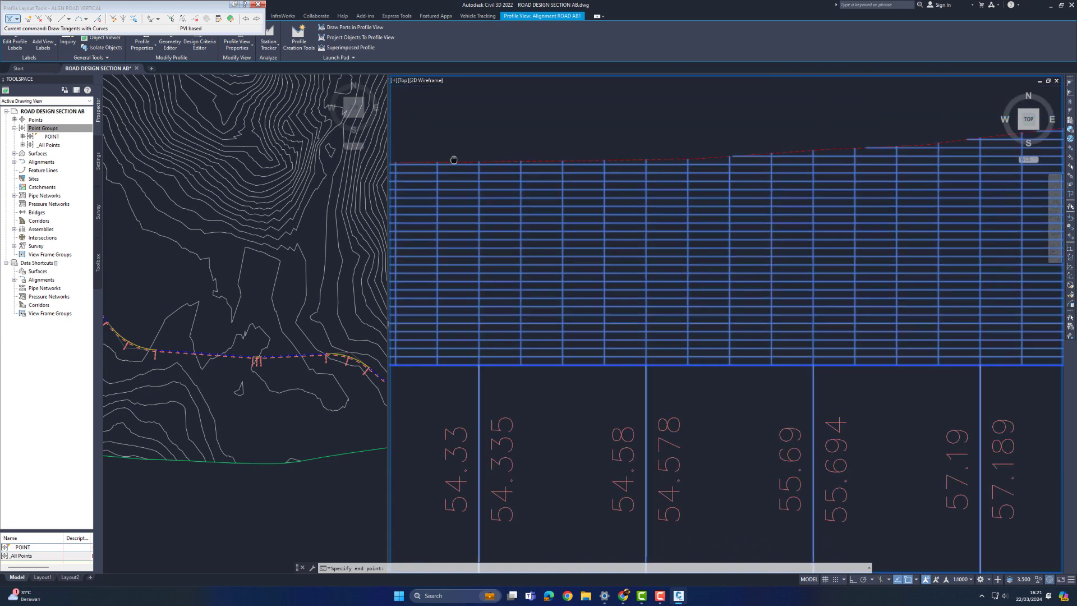
middle_drag(721, 149, 553, 150)
scroll(822, 149, up, 2)
scroll(765, 154, down, 2)
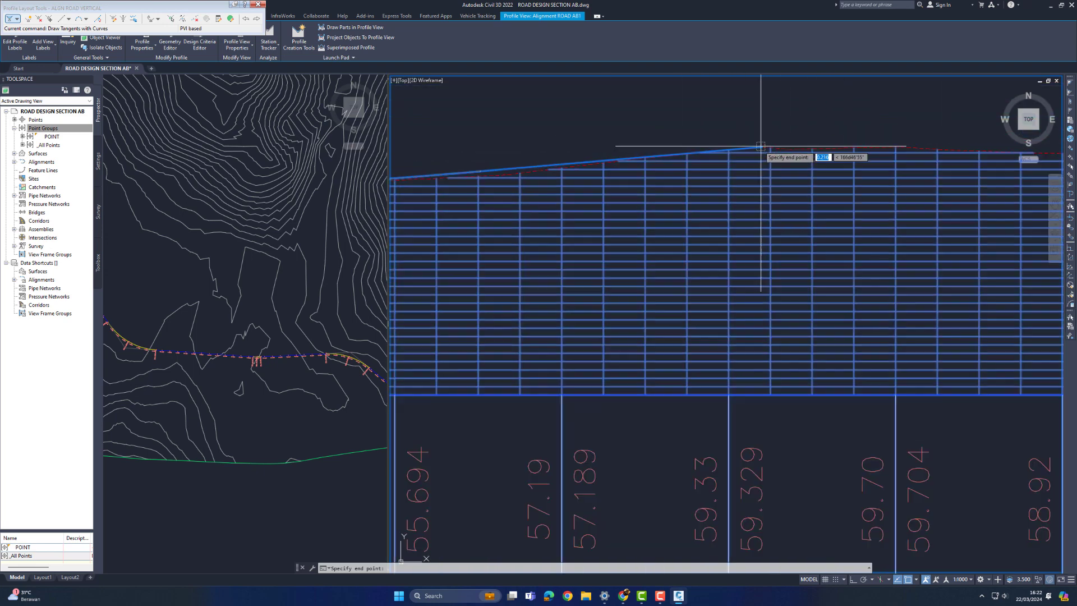
Step: Run the design tangents from the crest near station 1+463 down toward the low ground near station 1+800
scroll(883, 151, down, 3)
scroll(875, 143, up, 3)
middle_drag(865, 137, 714, 129)
scroll(920, 150, up, 1)
middle_drag(919, 150, 561, 96)
click(864, 133)
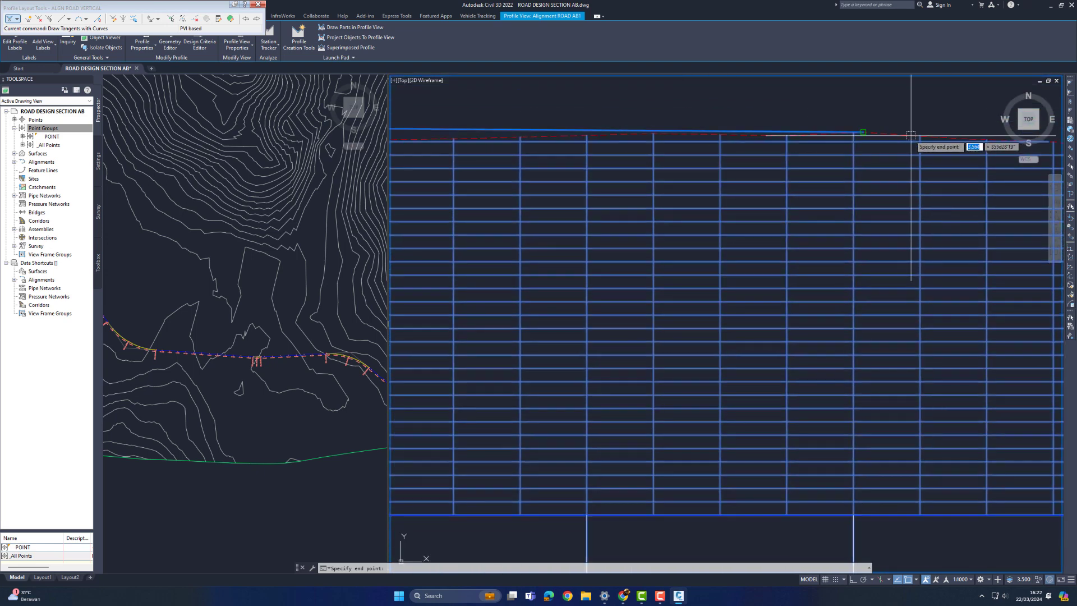
scroll(911, 138, down, 2)
middle_drag(903, 140, 532, 106)
scroll(945, 107, up, 6)
scroll(948, 108, down, 5)
middle_drag(900, 132, 538, 173)
scroll(566, 194, down, 4)
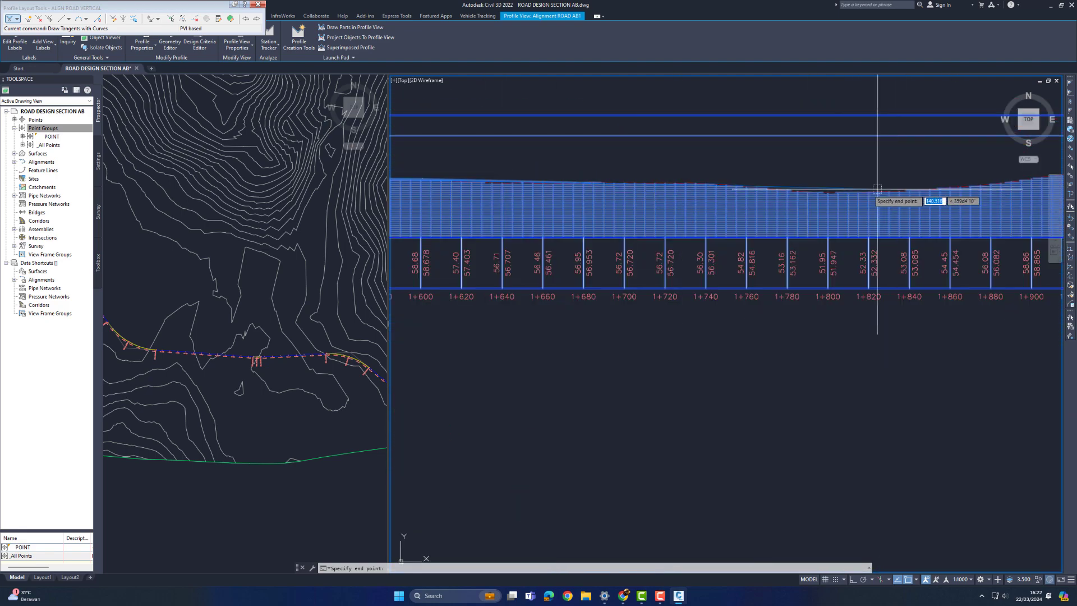
Step: Draw the remaining design tangents up the final rise to the end of the existing-ground profile and finish the layout profile
scroll(854, 193, up, 7)
scroll(794, 206, down, 3)
scroll(803, 199, up, 2)
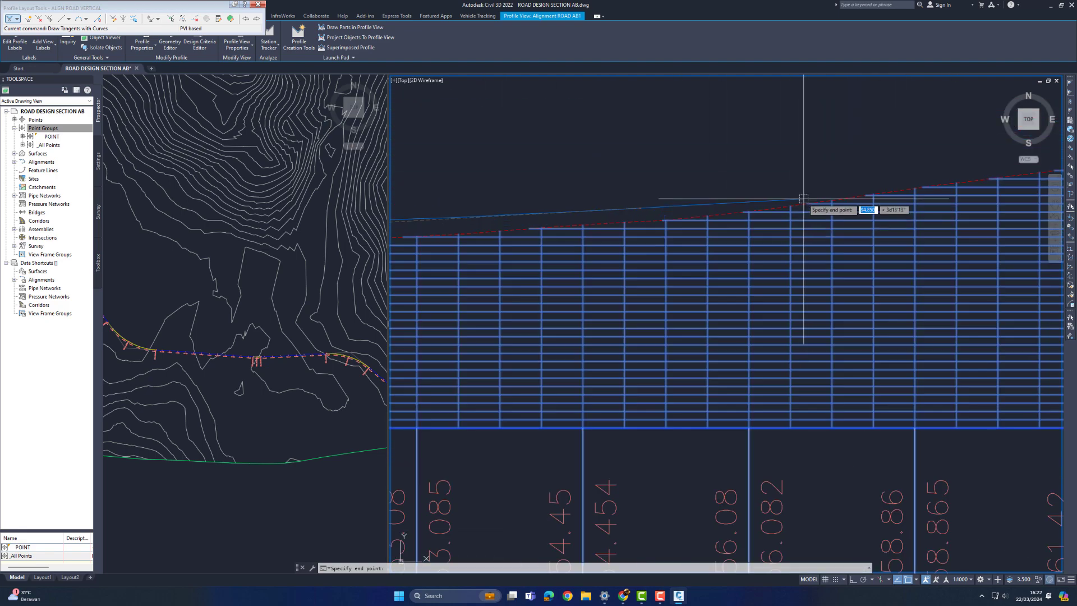
scroll(721, 204, down, 4)
scroll(837, 192, up, 6)
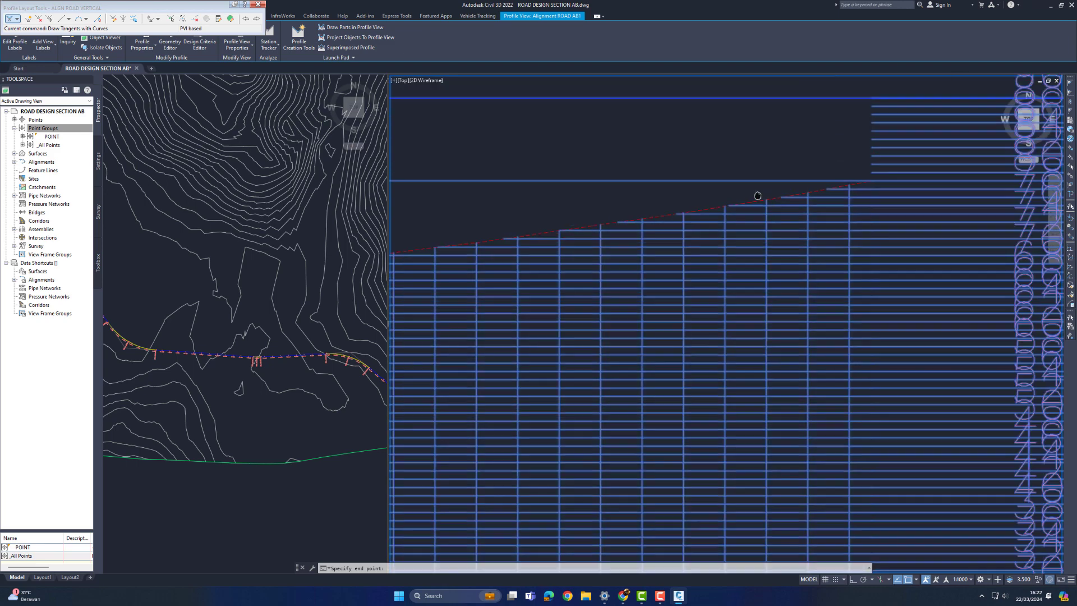
scroll(612, 213, up, 2)
scroll(782, 209, up, 4)
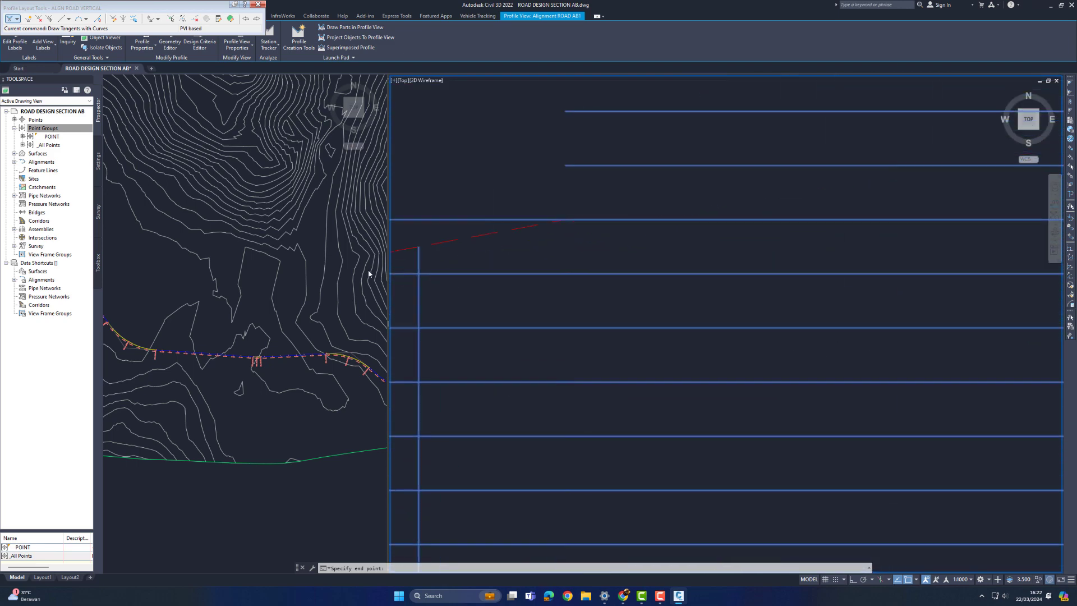
click(572, 177)
key(Return)
scroll(769, 251, down, 10)
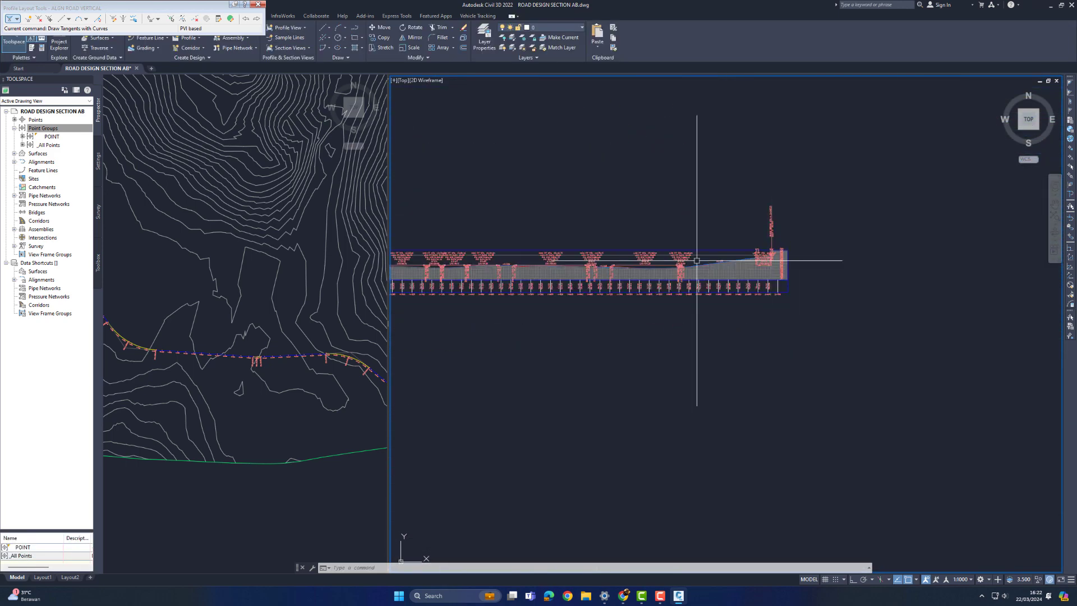
Step: Set the annotation scale to 1:250 to shrink the profile labels
click(962, 579)
click(964, 466)
scroll(559, 297, up, 12)
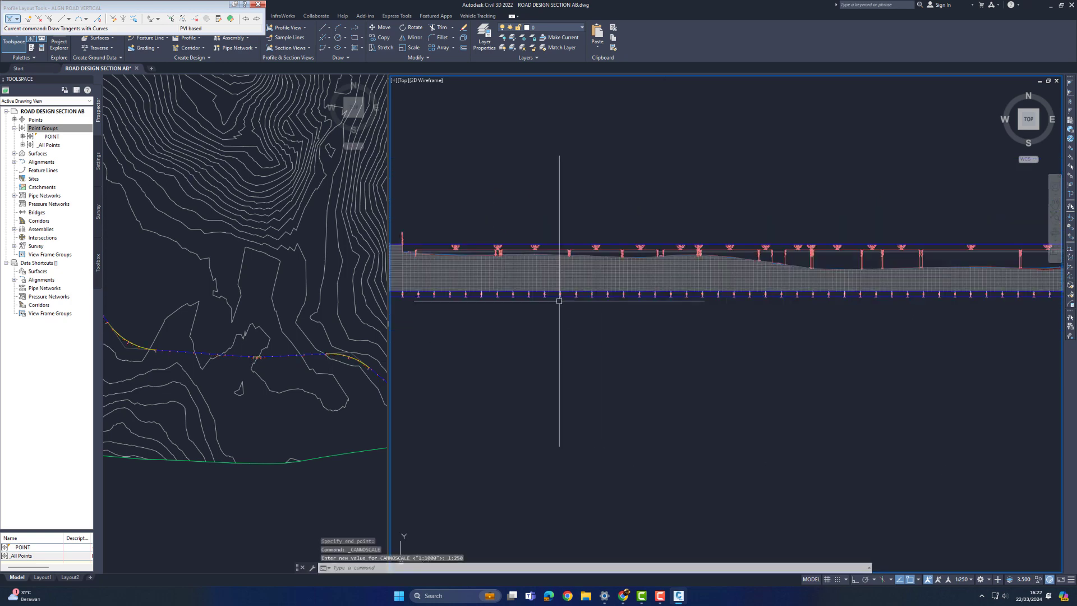
scroll(726, 301, down, 4)
scroll(651, 271, up, 6)
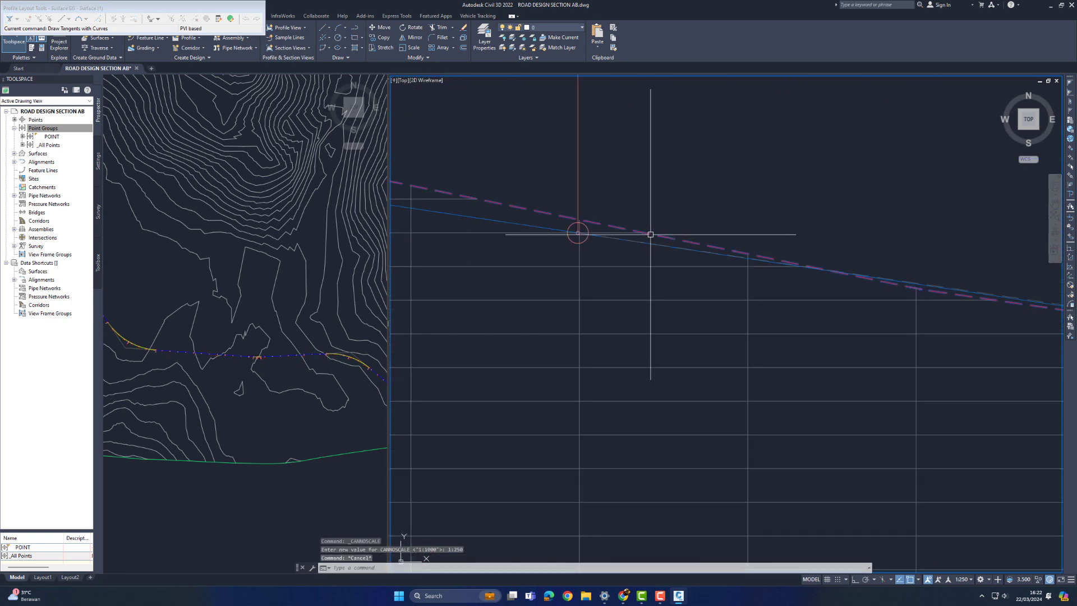
Step: Select the design profile and examine its vertical curve labels and PVIs between the start and about station 0+378
click(551, 228)
scroll(805, 310, down, 5)
scroll(804, 310, down, 4)
scroll(679, 285, up, 10)
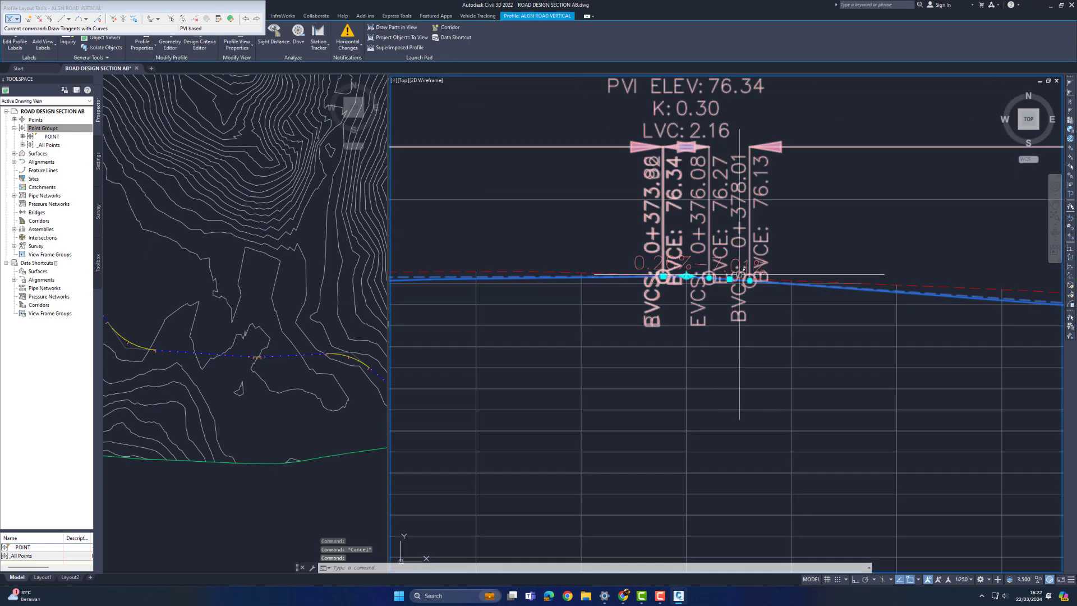
scroll(752, 281, down, 3)
scroll(705, 290, up, 4)
scroll(721, 290, down, 6)
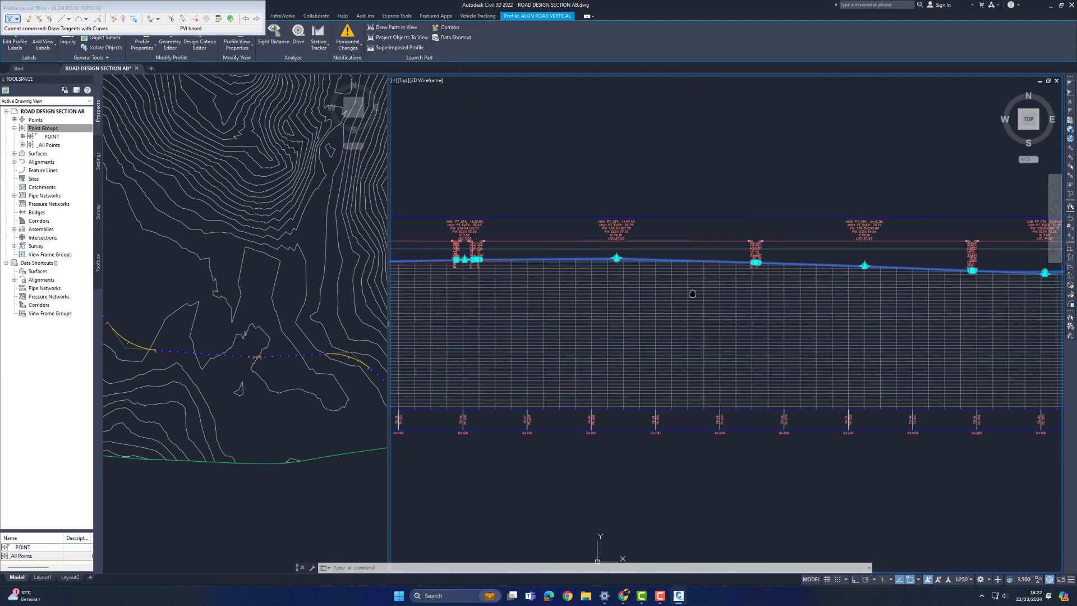
scroll(759, 265, up, 5)
scroll(545, 281, down, 4)
scroll(596, 271, up, 8)
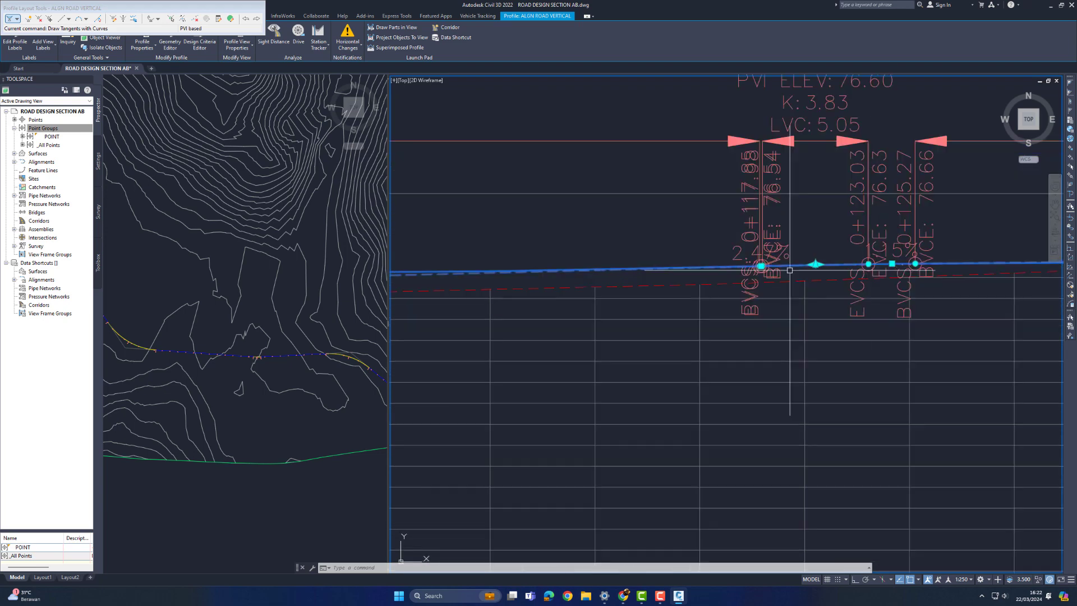
Step: Stretch the end of the sag curve near station 0+067 back to about station 0+100, making the curve about 66 m long
click(762, 221)
scroll(863, 253, down, 8)
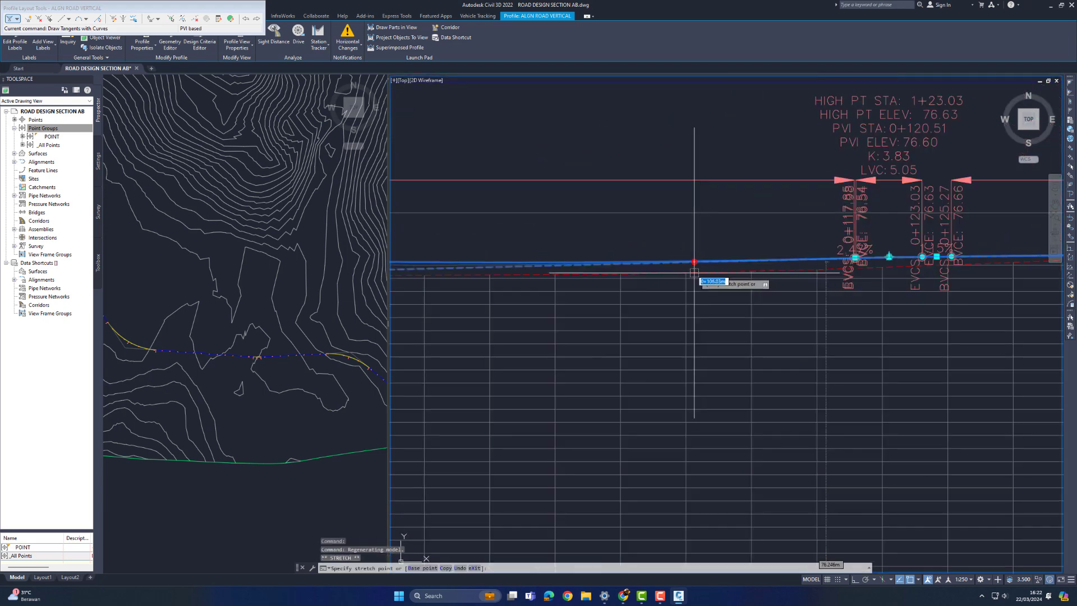
click(634, 272)
scroll(560, 273, down, 4)
middle_drag(520, 281, 982, 306)
key(Escape)
Step: Open the design profile's geometry table and bring its K value and curve radius values into view
scroll(706, 289, up, 5)
right_click(694, 287)
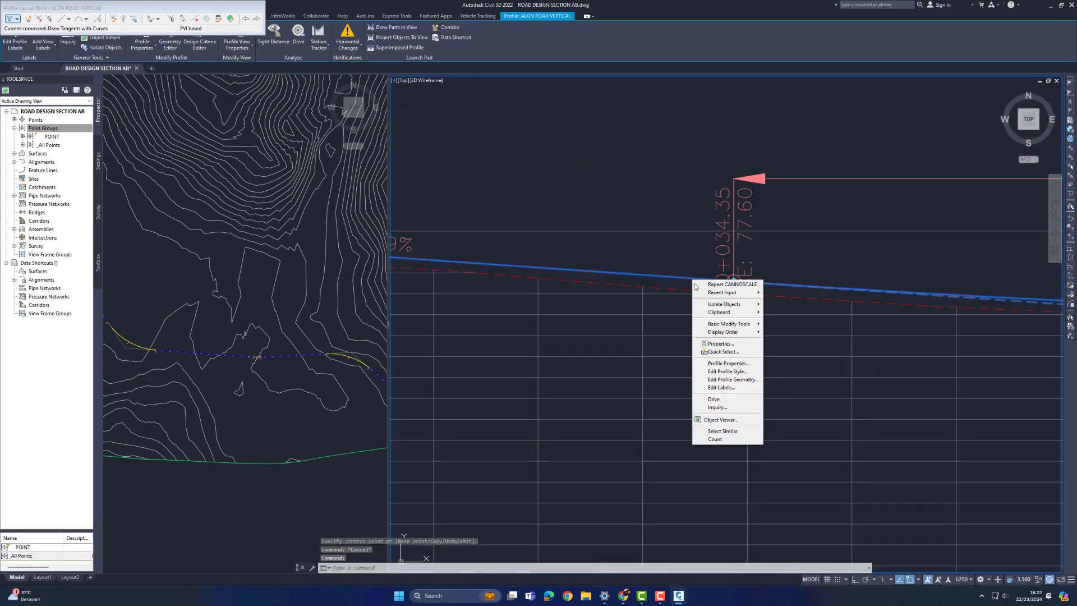
click(732, 379)
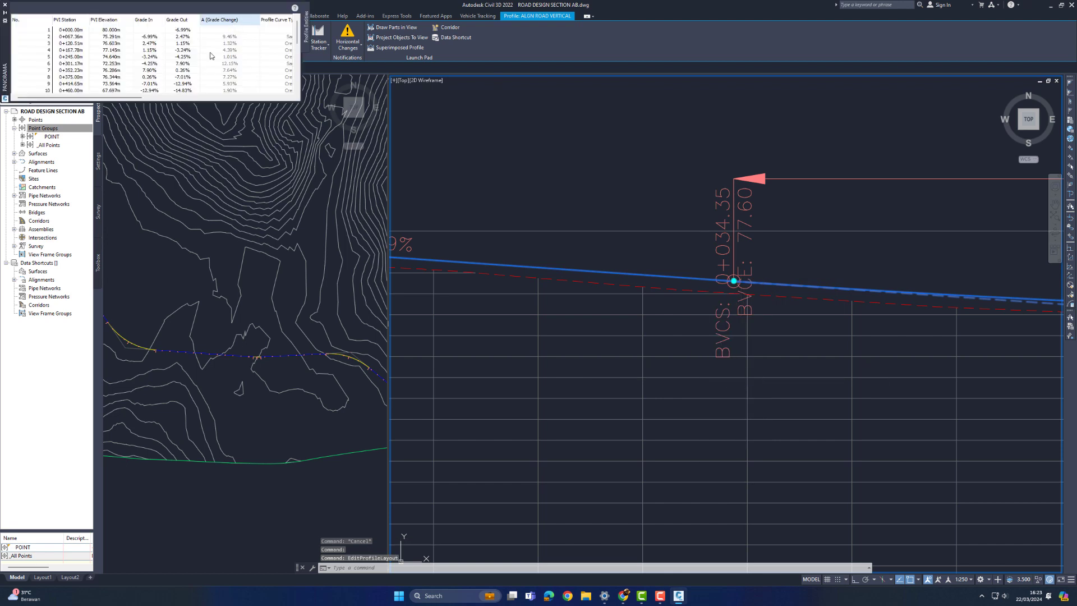
drag(96, 99, 214, 101)
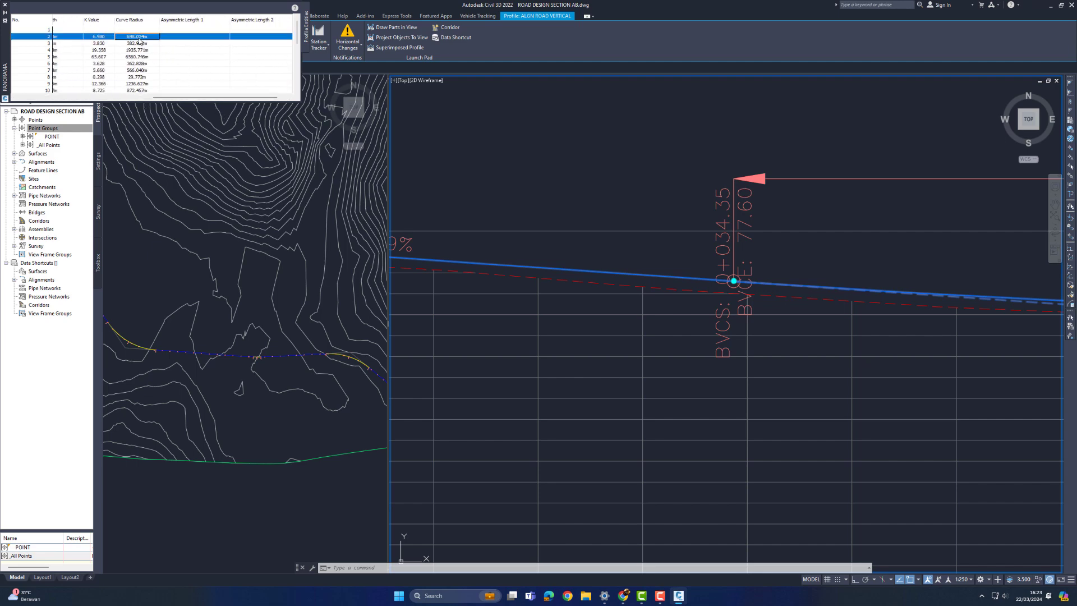
Step: Set the curve radius of PVI 2, the sag near station 0+067, to 40 m
scroll(742, 308, down, 4)
click(136, 51)
scroll(802, 295, up, 1)
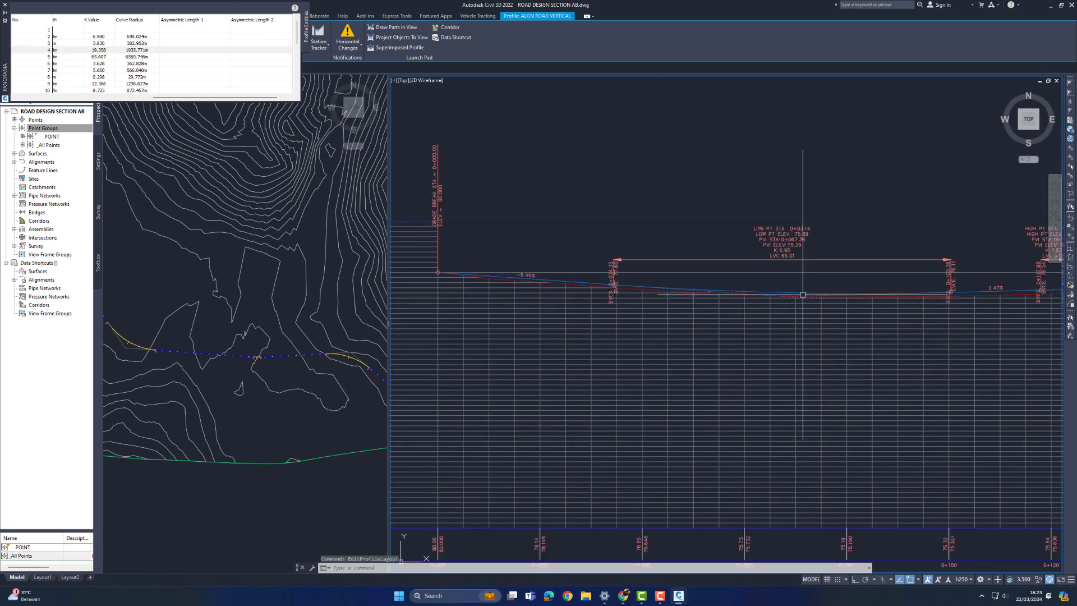
click(136, 37)
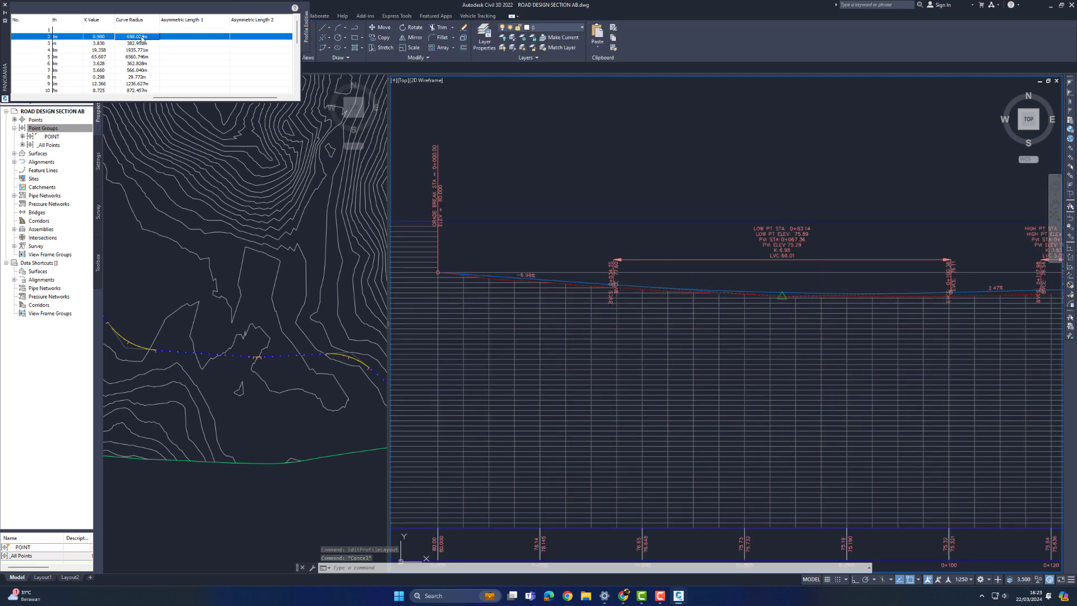
text(40)
key(Return)
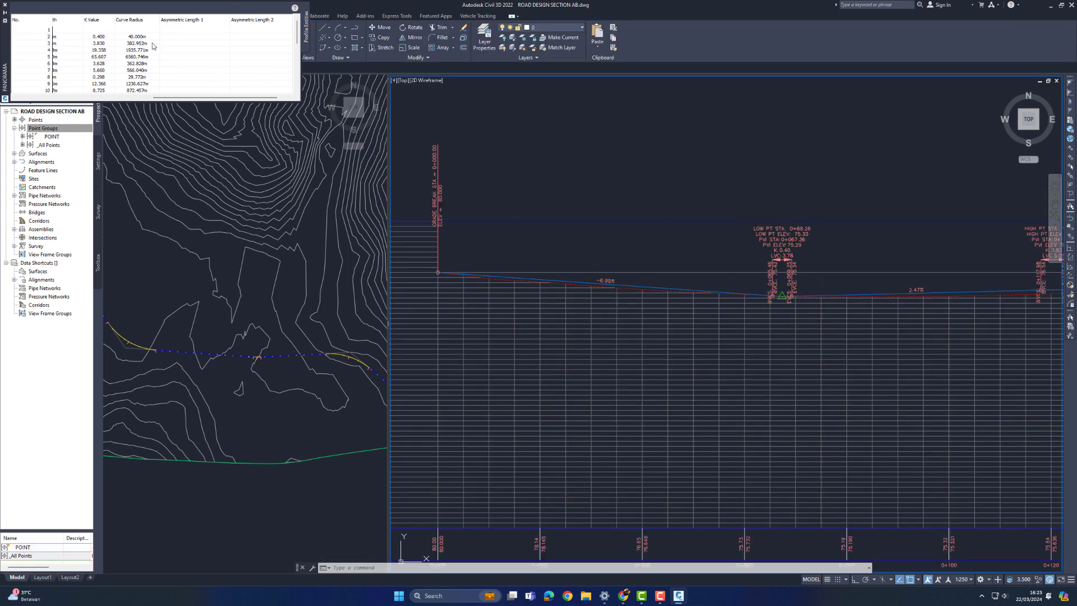
Step: Try curve radii of 60 m and 80 m on PVI 2, the sag near station 0+067
key(Return)
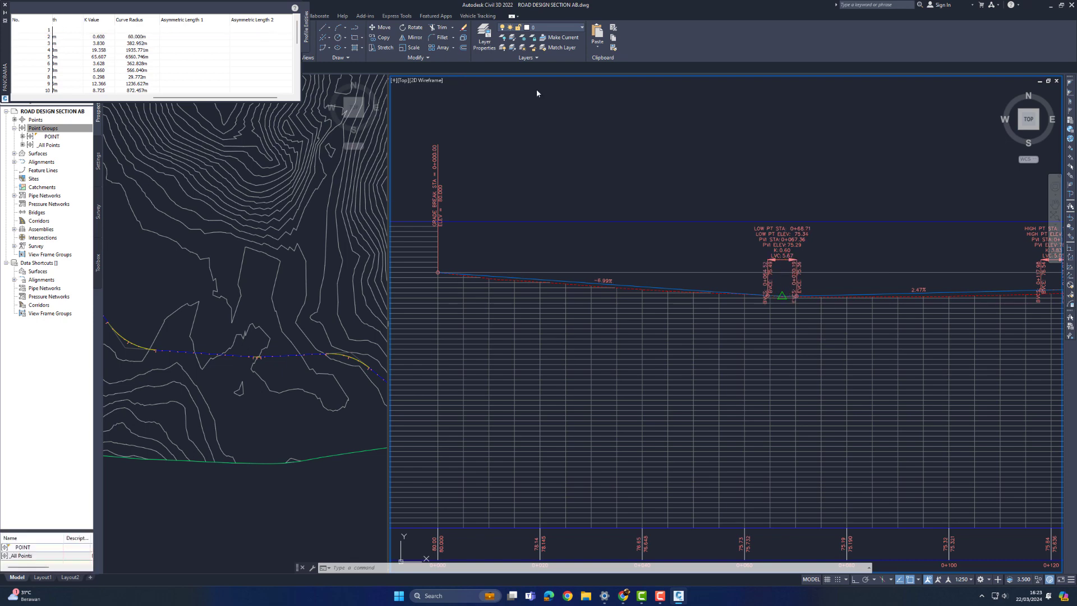
scroll(785, 263, up, 4)
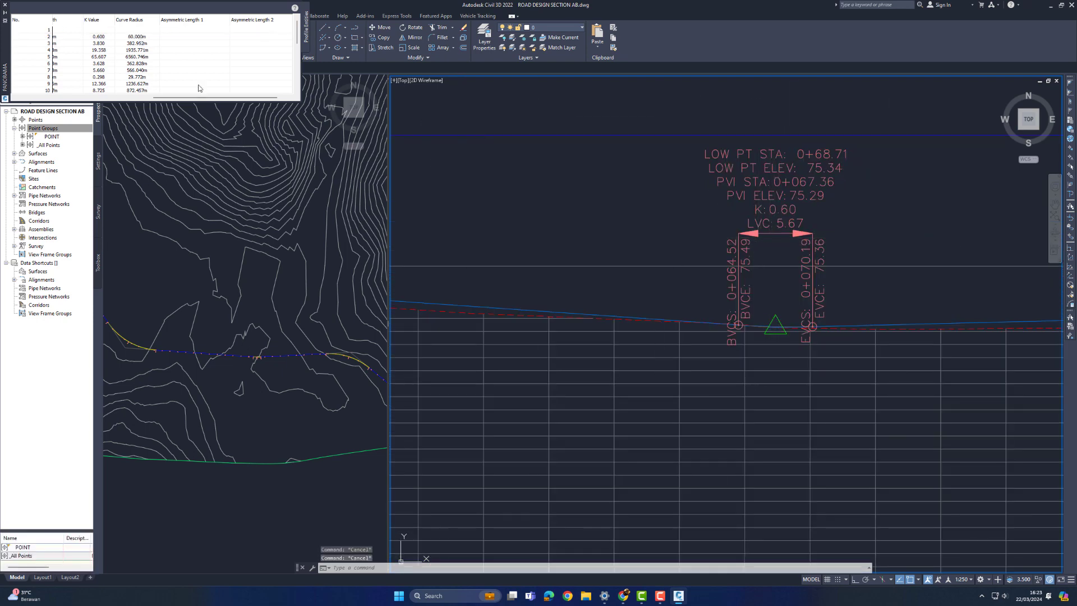
text(80)
key(Return)
scroll(586, 221, down, 4)
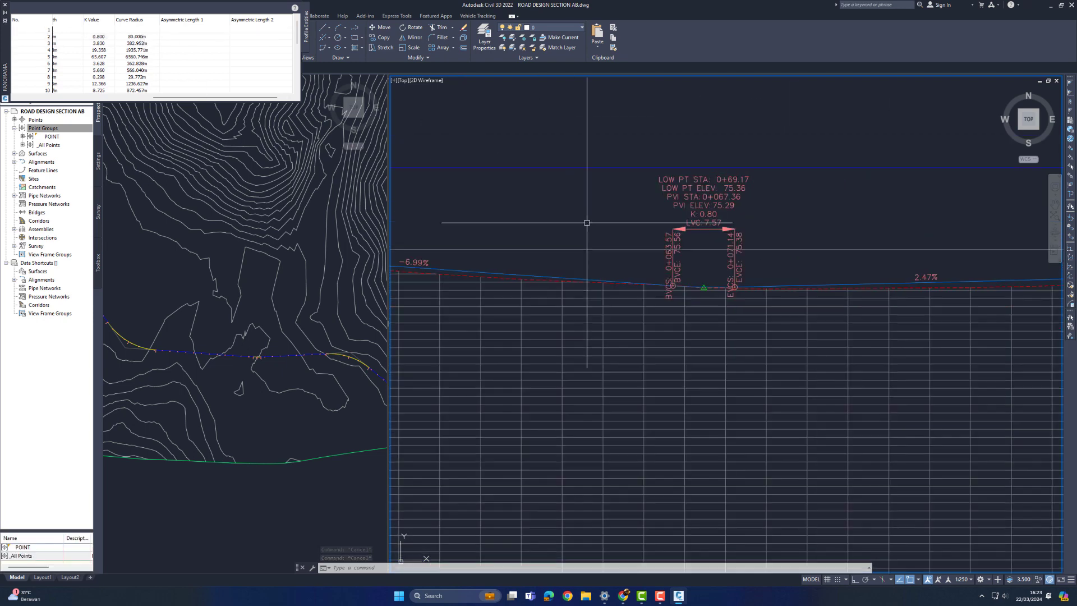
Step: Set the curve radius of PVI 2 to 120 m and that of PVI 3 to 200 m
text(120)
key(Return)
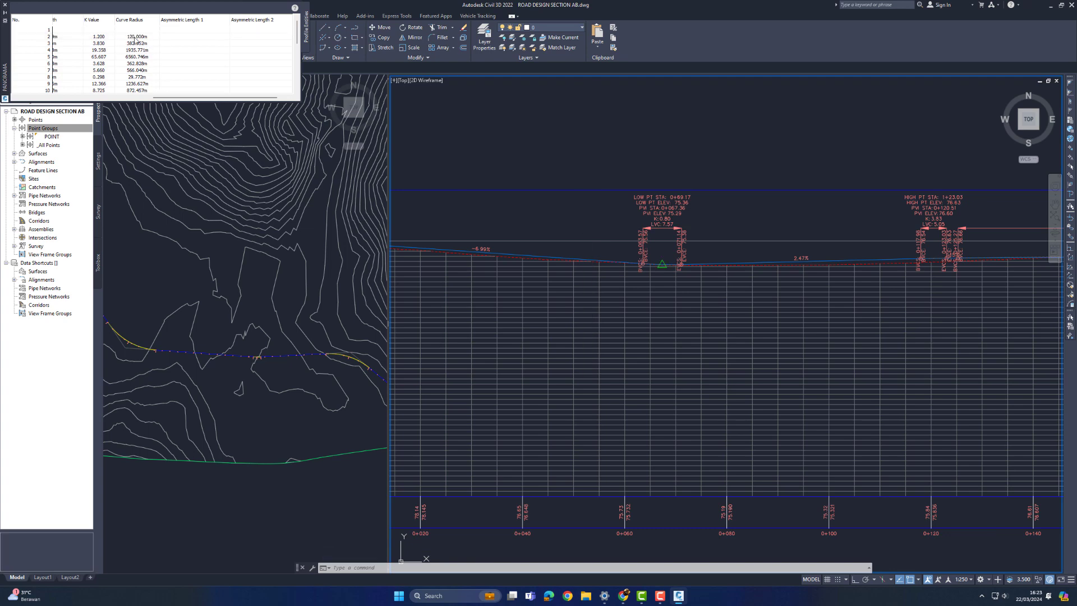
scroll(635, 240, up, 4)
scroll(591, 248, down, 6)
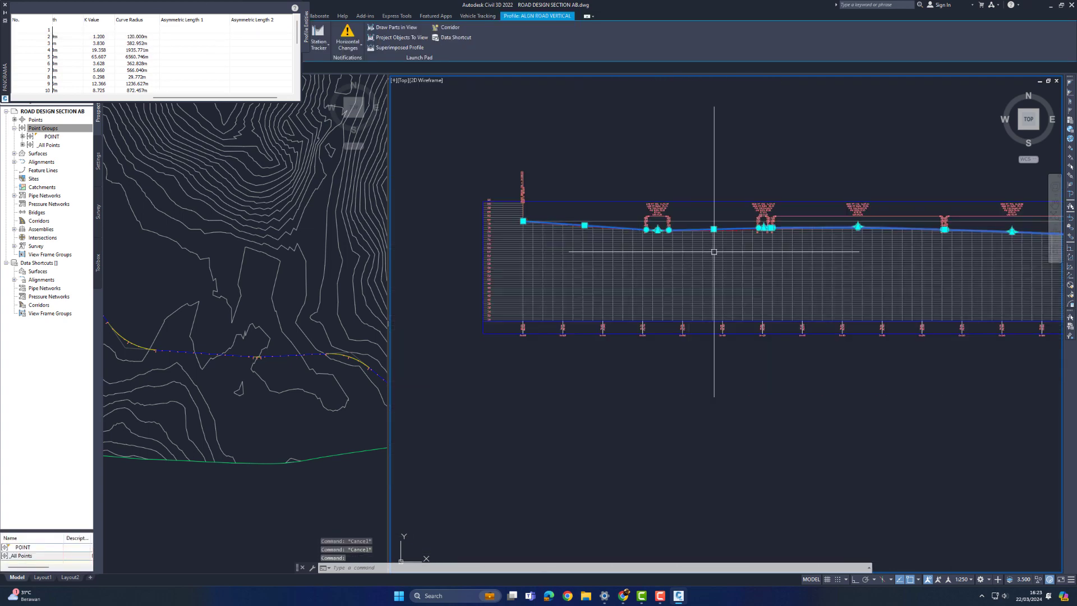
click(134, 45)
text(2)
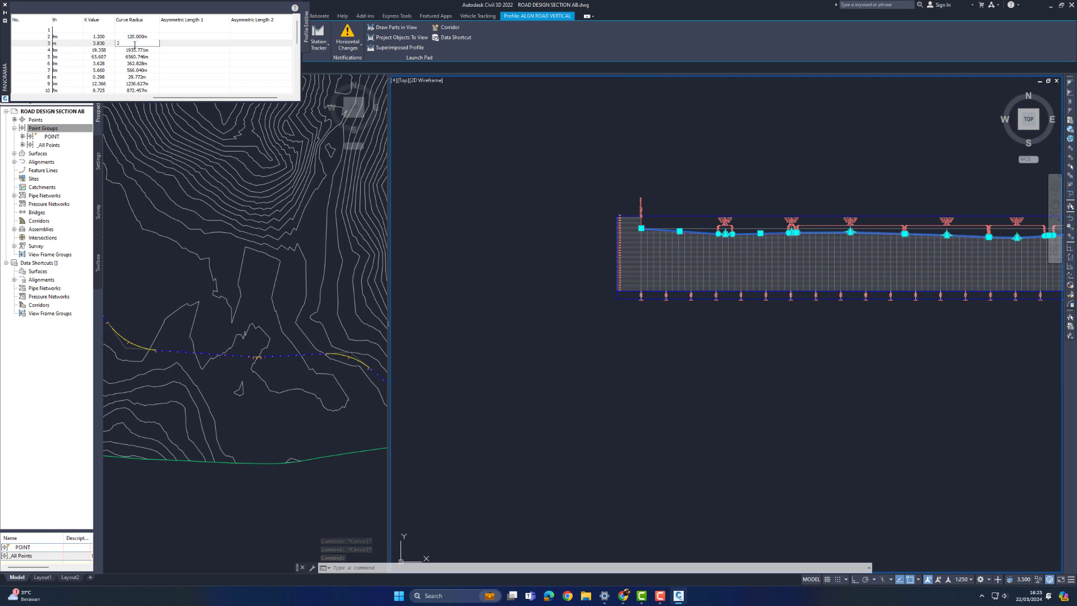
text(00)
key(Return)
Step: Set the curve radii of PVI 4 and PVI 5 to 300 m each
click(131, 51)
text(3)
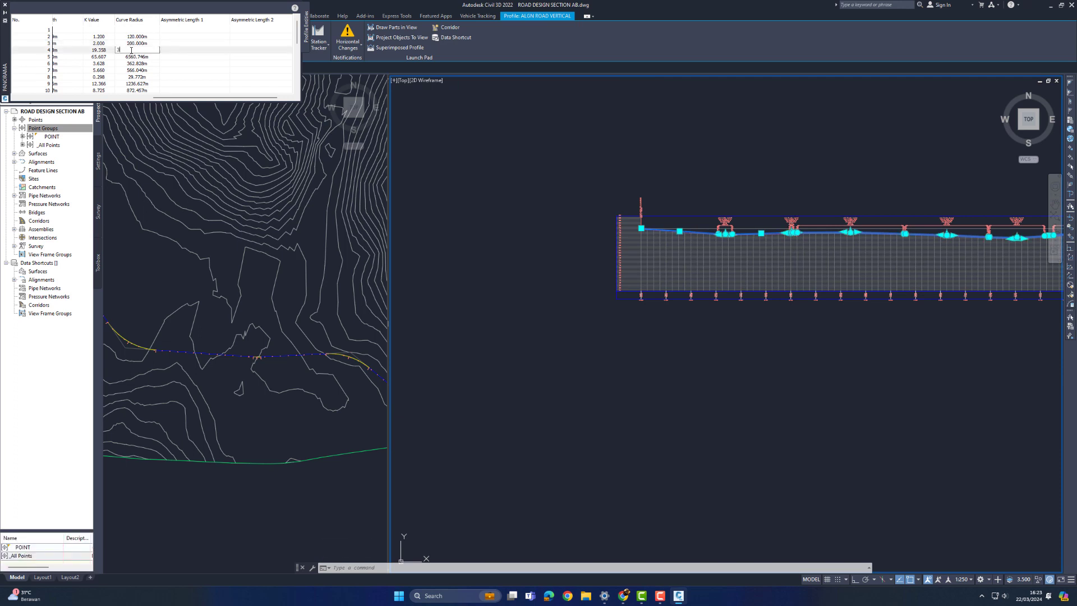
text(00)
key(Return)
click(135, 57)
text(3)
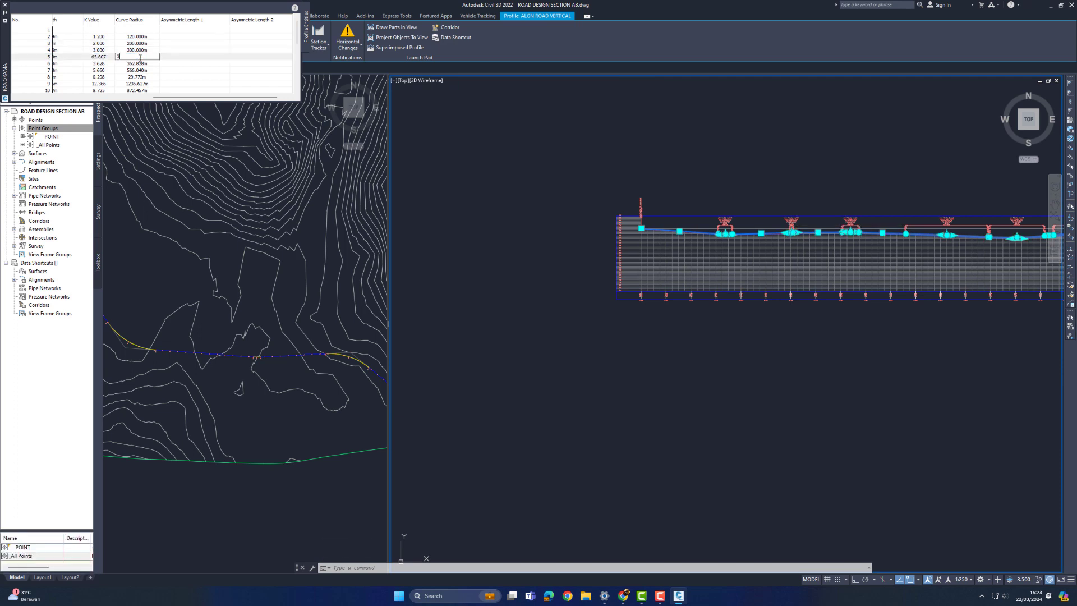
text(00)
key(Return)
click(139, 63)
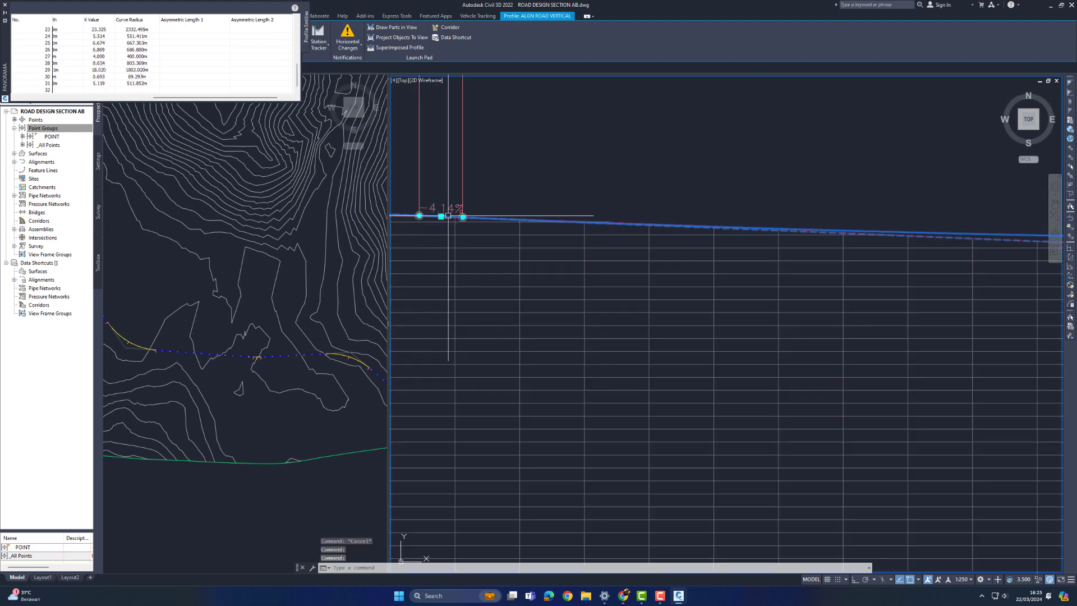
Step: Shorten the vertical curve that follows the -4.14% tangent by stretching its start point forward along the profile
click(462, 217)
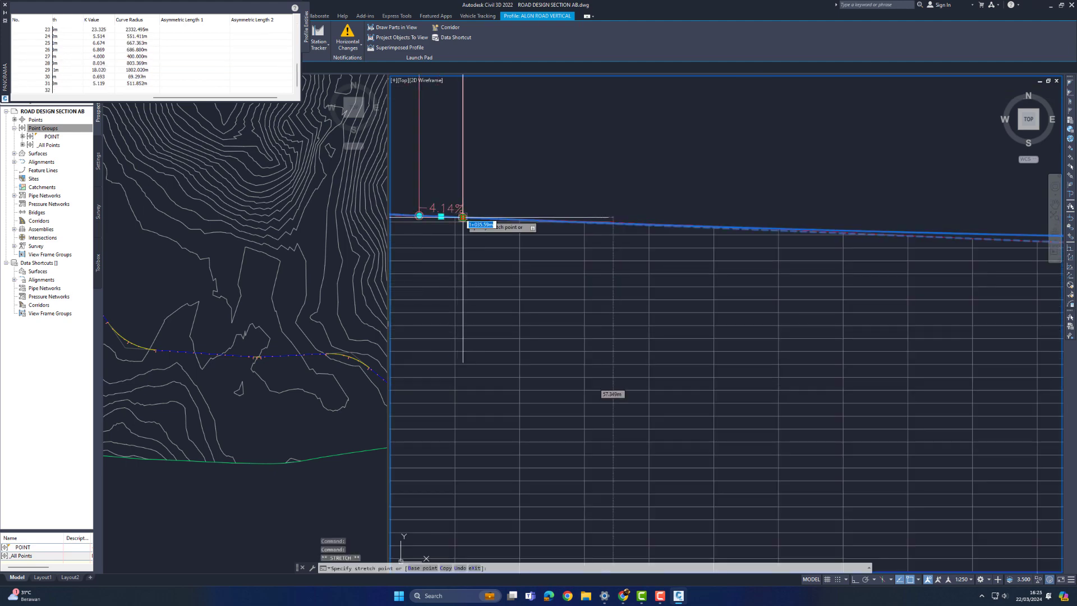
scroll(683, 231, down, 4)
click(668, 229)
scroll(682, 223, up, 4)
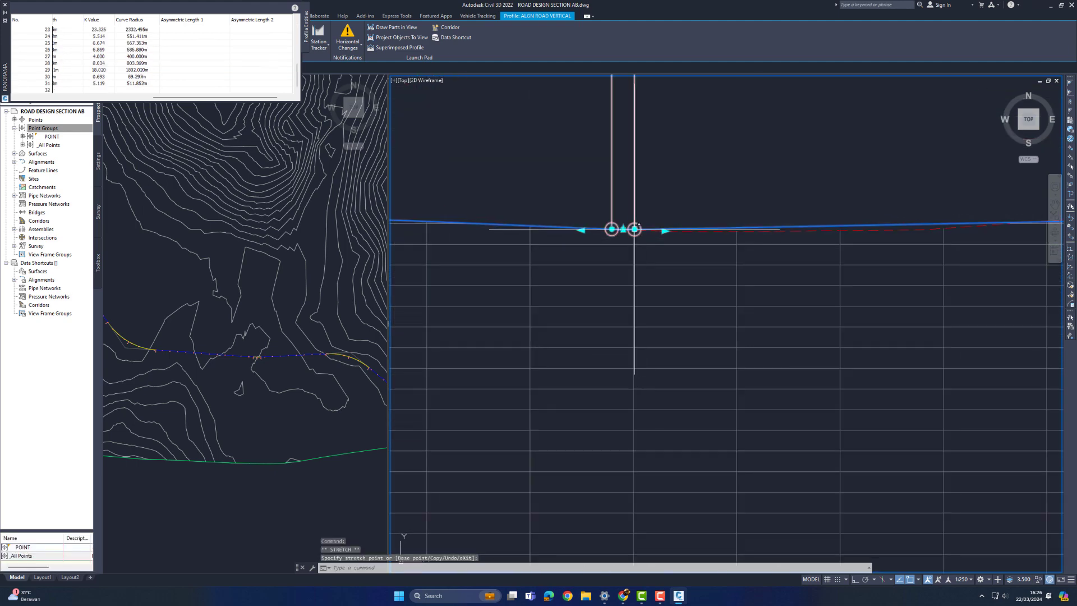
Step: Stretch the end of the very short sag curve near station 1+100 forward, making the curve about 21 m long
click(634, 231)
click(842, 230)
scroll(733, 232, down, 2)
scroll(721, 235, down, 4)
scroll(690, 233, up, 2)
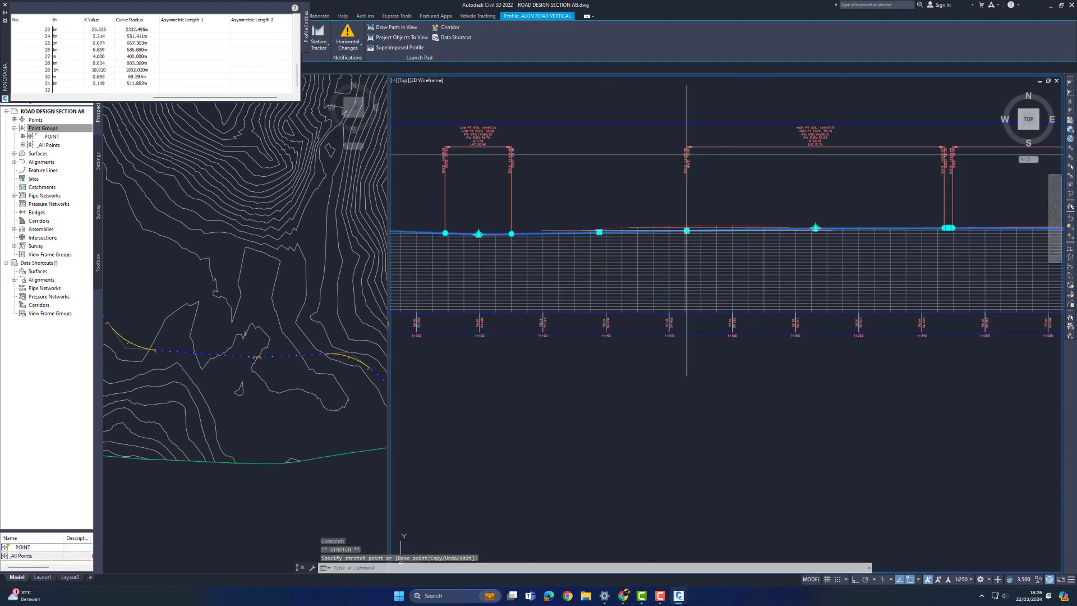
Step: Shorten the long crest curve near station 1+300 to about 22 m by stretching its start toward the PVI
middle_drag(862, 246, 473, 247)
click(563, 228)
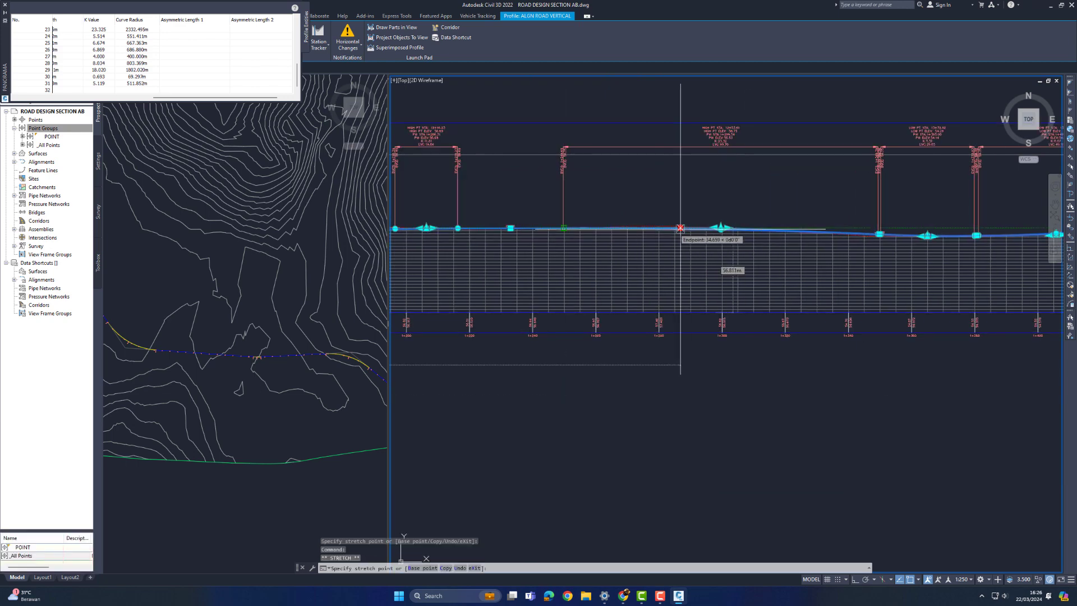
click(682, 229)
Step: Shorten the sag curve near station 1+405 to almost nothing and the sag curve near 1+365 to about 16 m
middle_drag(857, 260, 497, 254)
scroll(792, 224, up, 5)
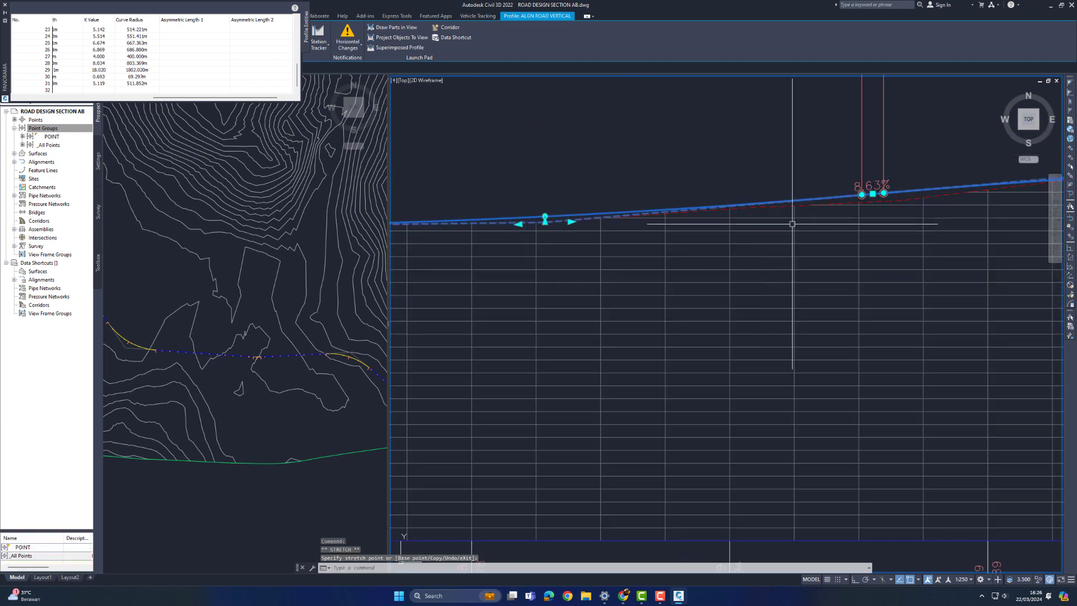
click(861, 193)
scroll(617, 213, down, 4)
scroll(628, 211, up, 3)
click(632, 211)
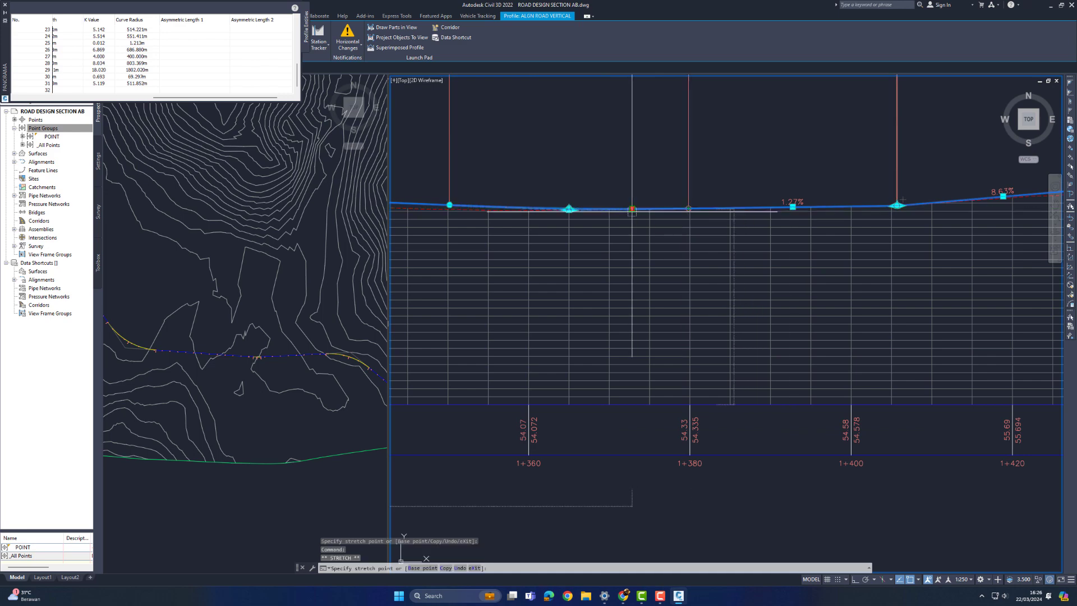
click(632, 211)
scroll(632, 212, down, 7)
middle_drag(930, 233, 711, 256)
scroll(776, 258, up, 8)
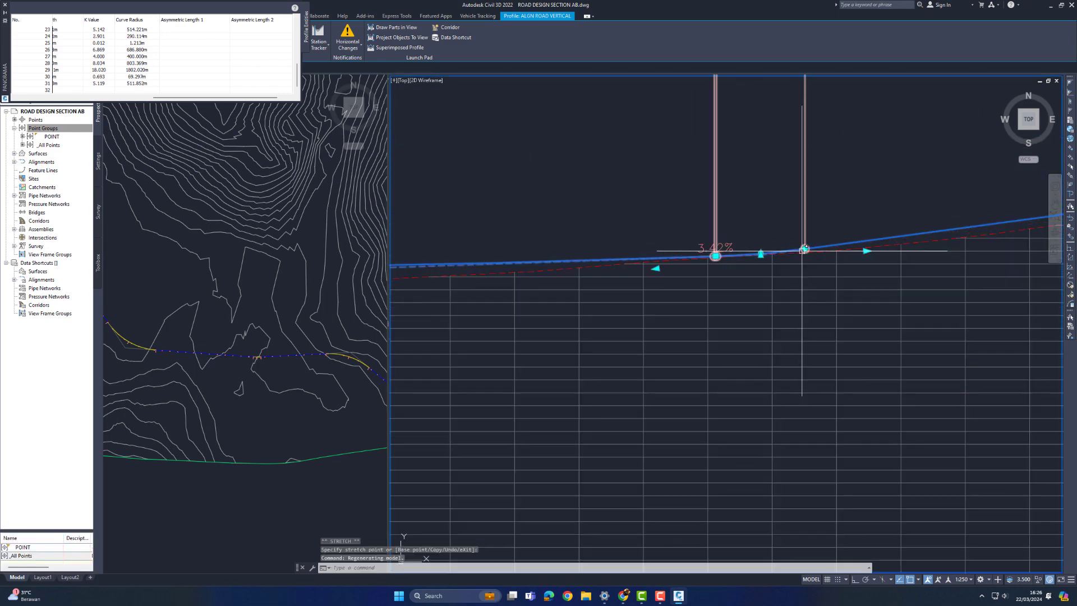
click(805, 249)
scroll(805, 250, down, 4)
key(Escape)
Step: Shorten the curve of PVI 29, just before the 3.42% tangent, by pulling its end back to a radius of about 417 m
scroll(764, 254, up, 8)
scroll(805, 226, up, 4)
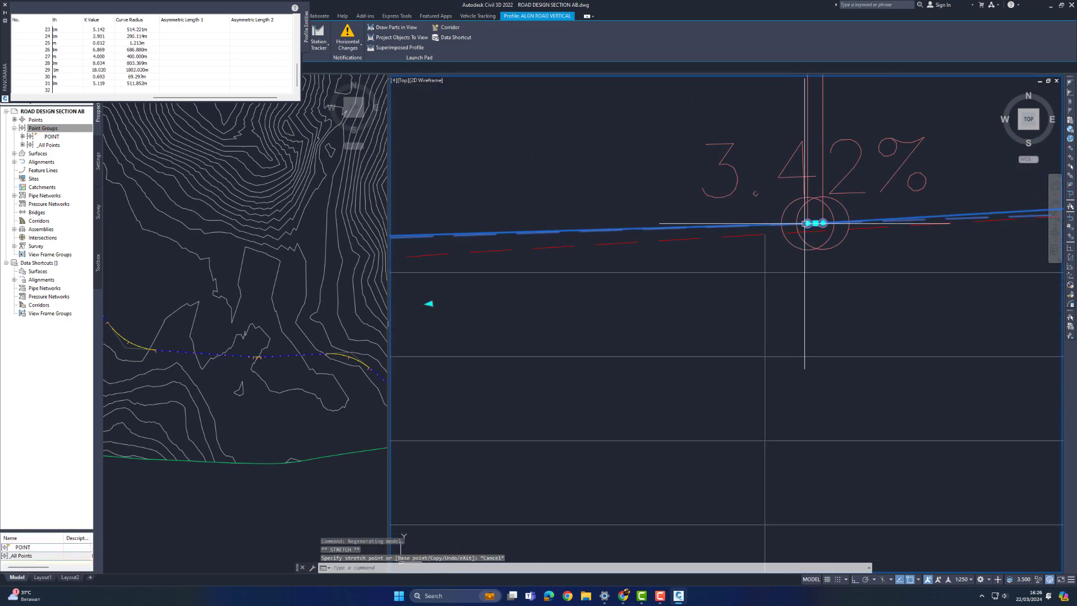
click(806, 223)
scroll(805, 224, down, 4)
click(589, 240)
Step: Stretch the end of PVI 30's sag curve, after the 3.42% tangent, forward to a radius of about 109 m
scroll(630, 246, up, 5)
click(631, 247)
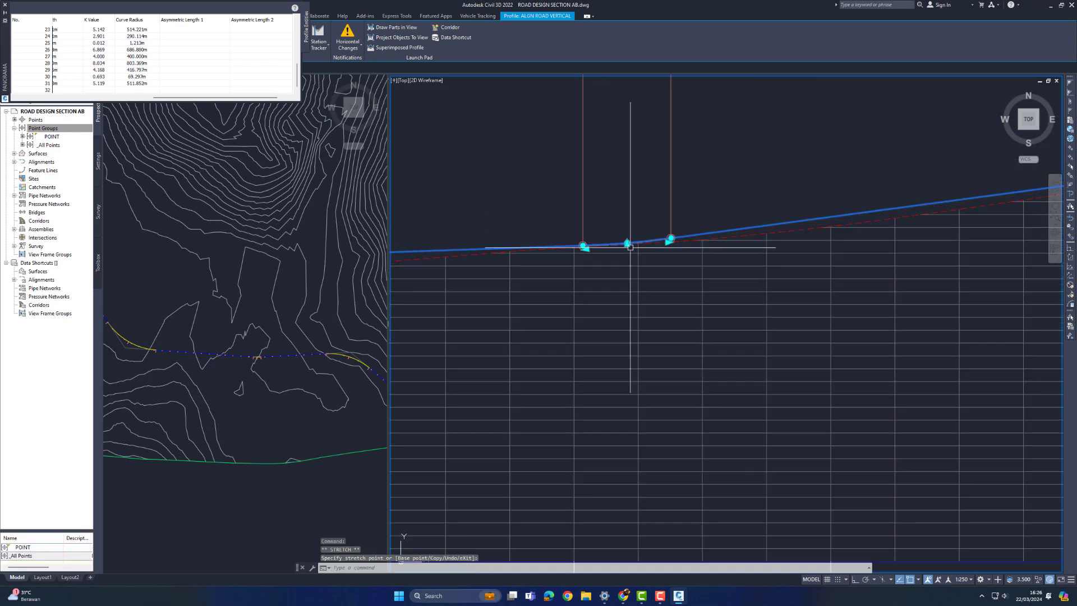
click(671, 239)
click(821, 217)
scroll(681, 244, up, 4)
click(654, 227)
scroll(654, 228, down, 4)
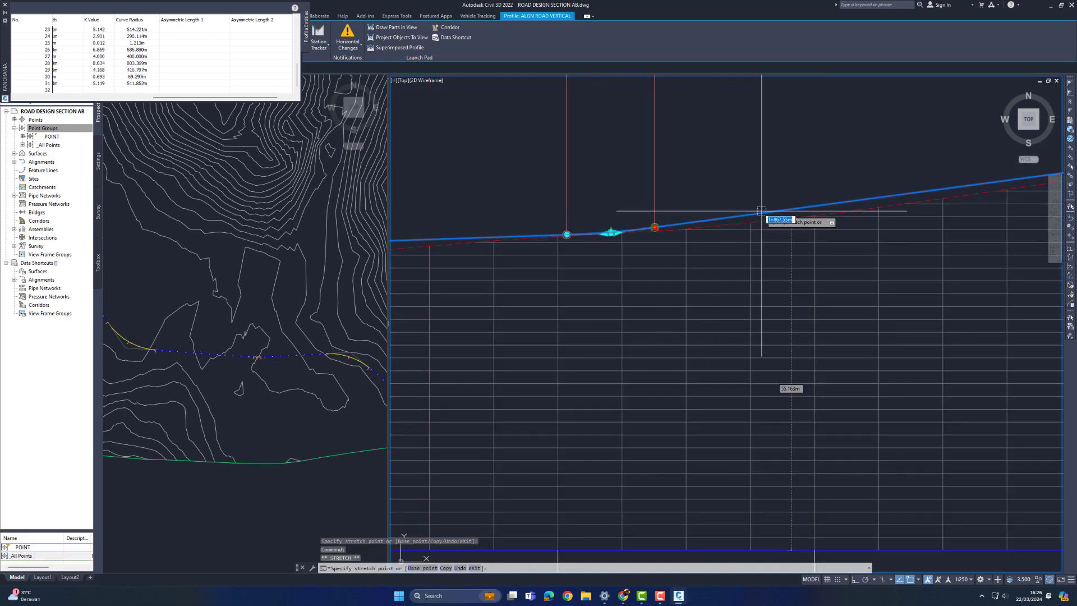
click(681, 226)
Step: Stretch the start of PVI 30's sag curve back along the tangent, giving a radius of about 189 m
scroll(535, 237, up, 4)
click(550, 233)
scroll(550, 234, down, 4)
scroll(485, 239, up, 4)
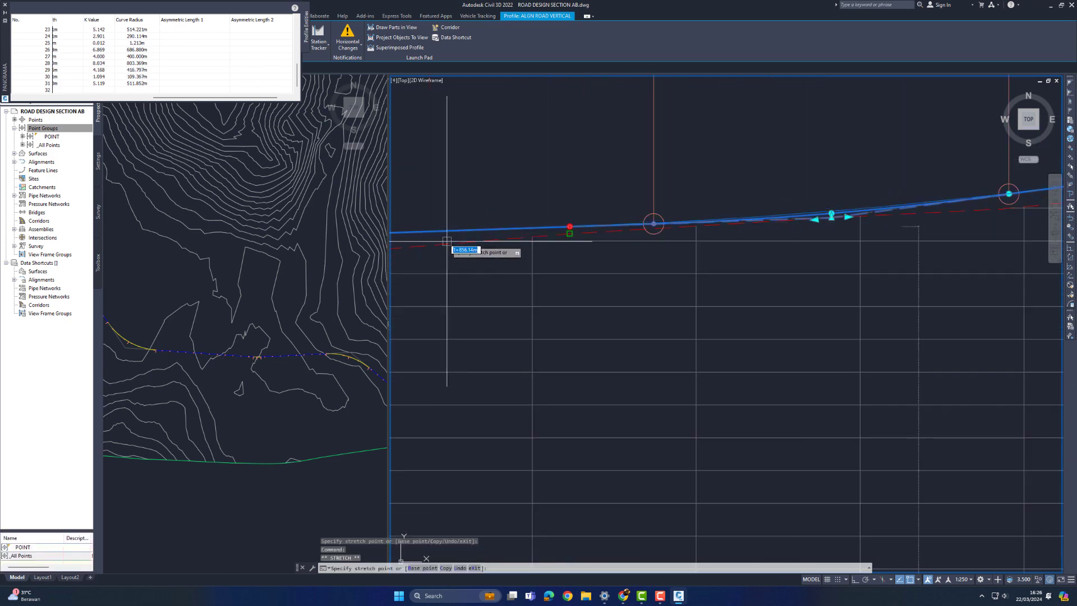
click(437, 232)
click(470, 228)
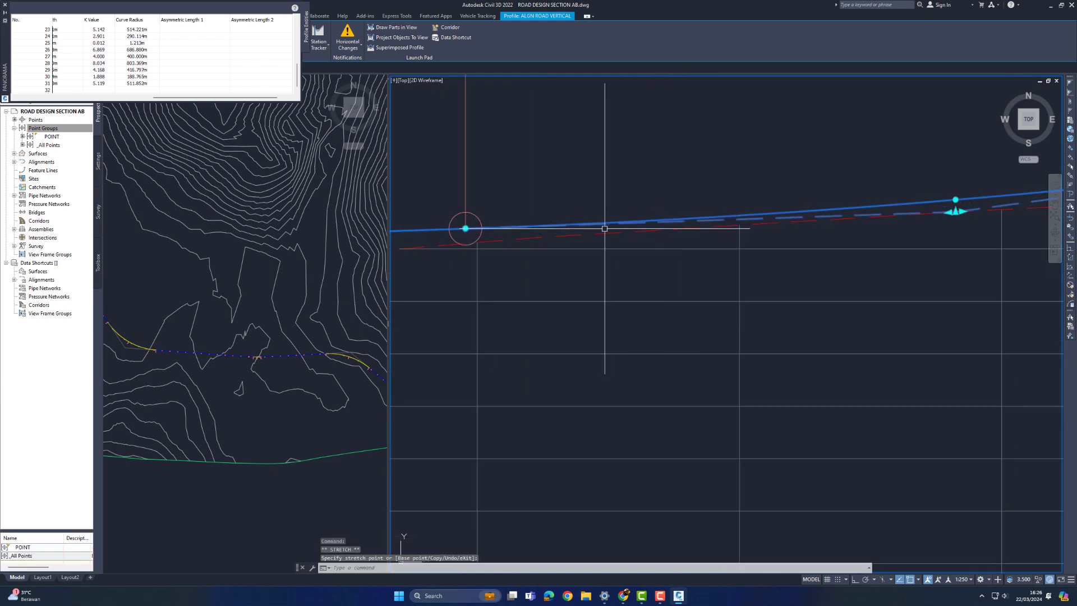
Step: Examine the adjusted vertical curves and PVIs along the length of the design profile
scroll(659, 238, down, 4)
scroll(659, 239, down, 3)
scroll(902, 211, up, 3)
key(Escape)
scroll(895, 196, down, 3)
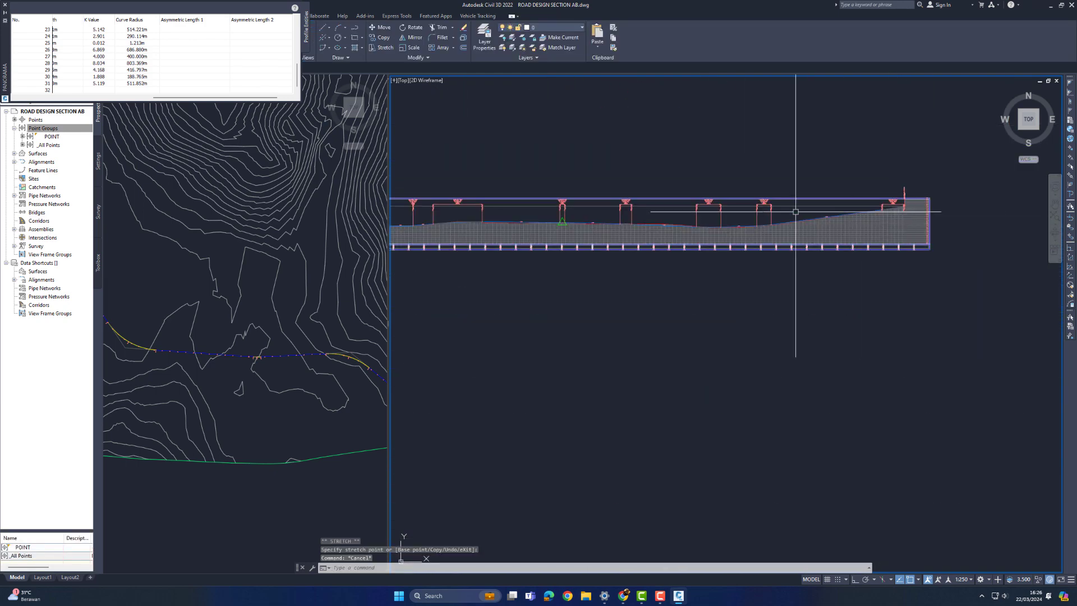
middle_drag(466, 230, 618, 213)
scroll(618, 214, up, 2)
key(Escape)
scroll(729, 194, up, 2)
click(744, 180)
scroll(750, 213, down, 3)
scroll(750, 222, down, 3)
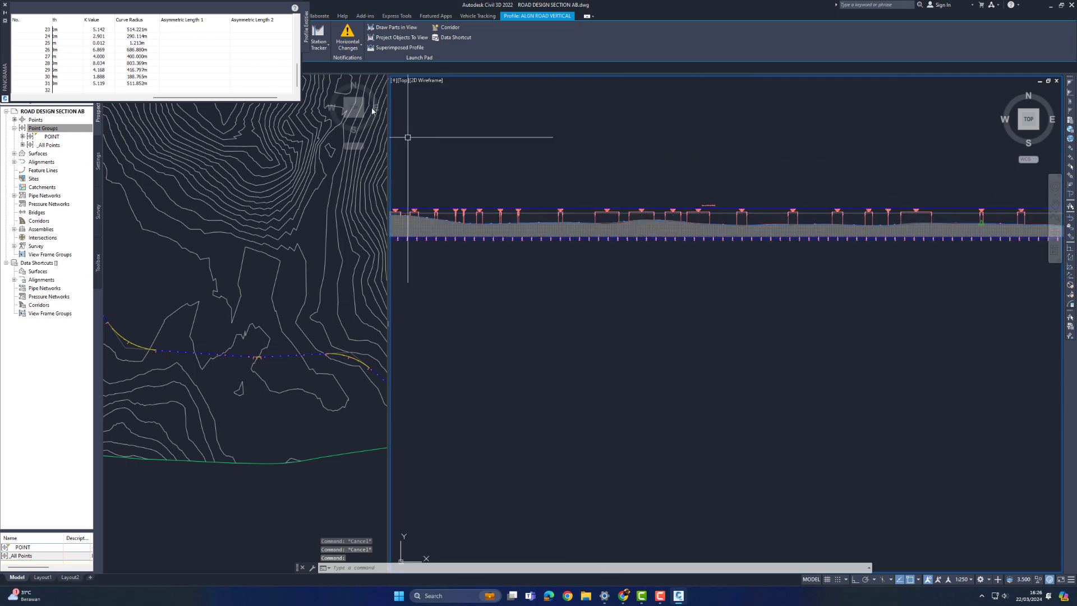
Step: Close the geometry table and delete the design profile's PVIs near stations 0+595 and 0+632
key(Escape)
click(5, 6)
scroll(481, 313, up, 5)
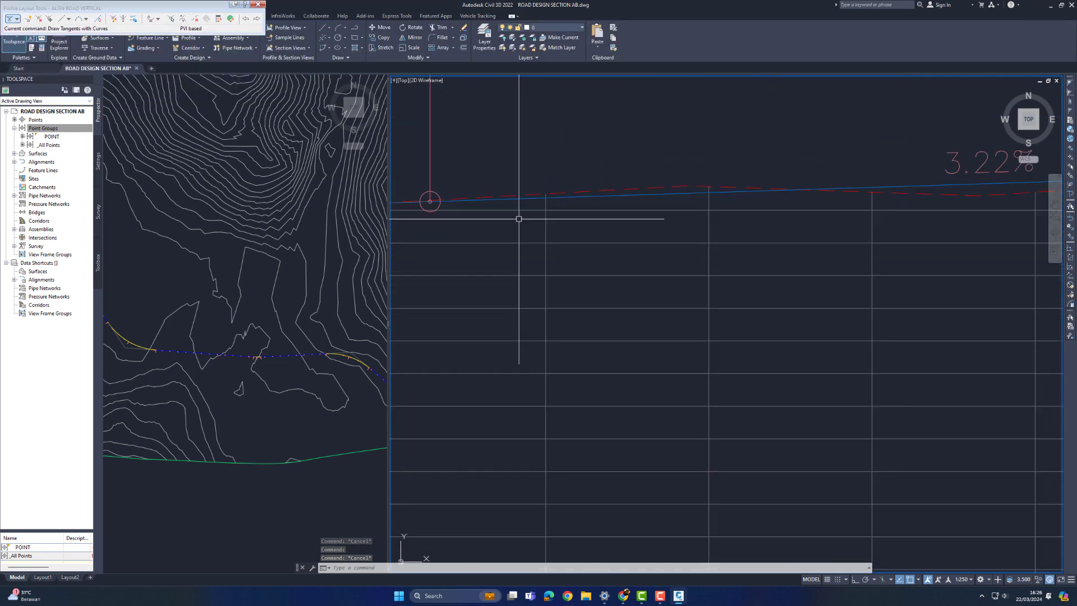
click(516, 200)
click(40, 21)
scroll(555, 243, down, 4)
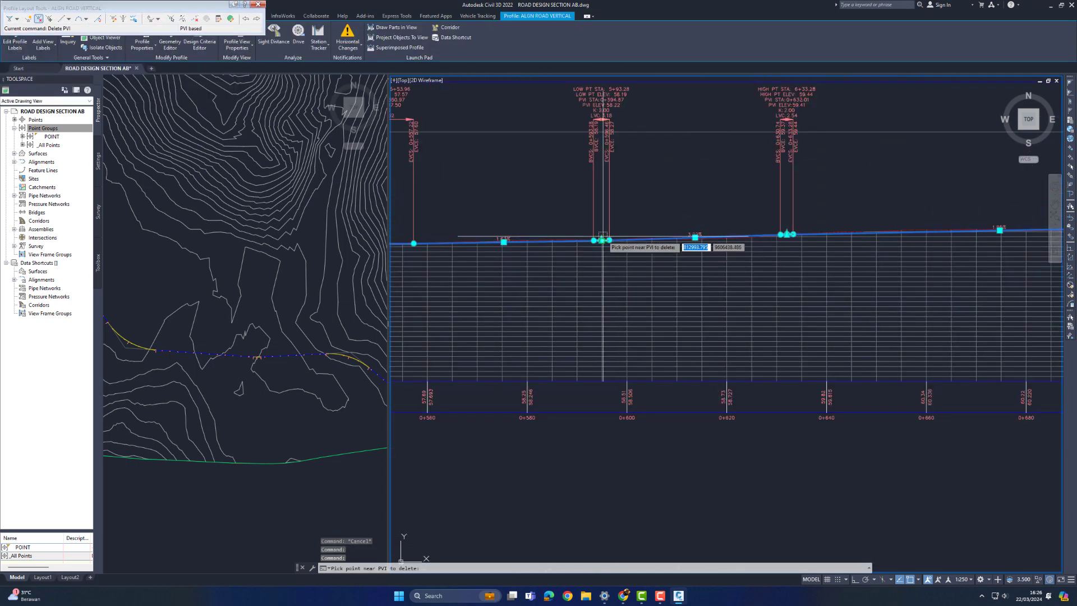
click(603, 240)
scroll(653, 241, down, 2)
scroll(807, 247, up, 2)
scroll(528, 226, down, 3)
key(Return)
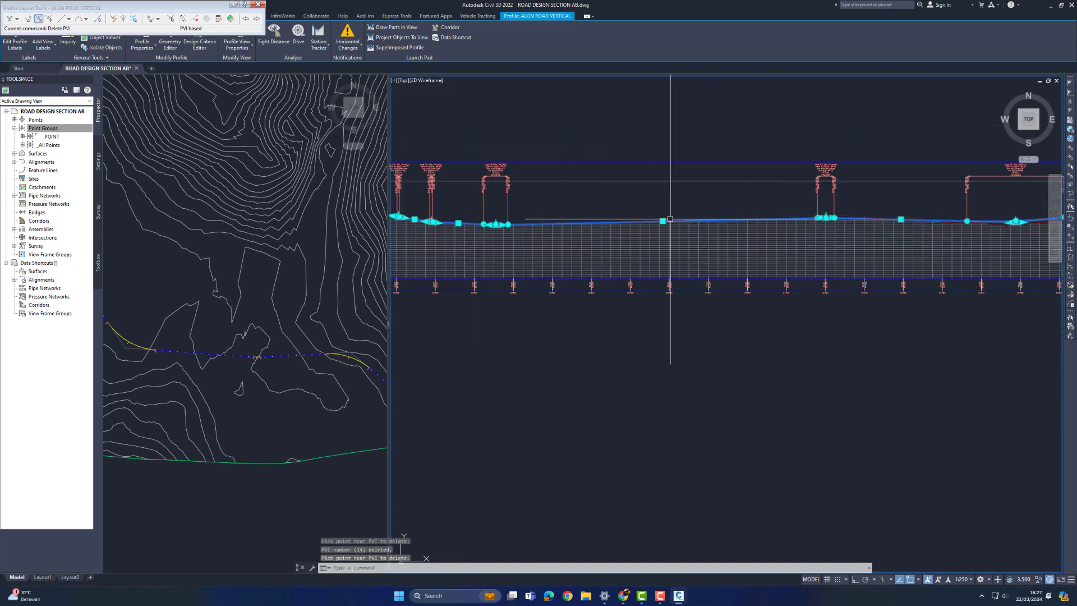
Step: Delete the PVIs near stations 0+501 and 0+460 on the steep downgrade
scroll(527, 235, up, 5)
scroll(751, 241, down, 5)
scroll(601, 223, up, 5)
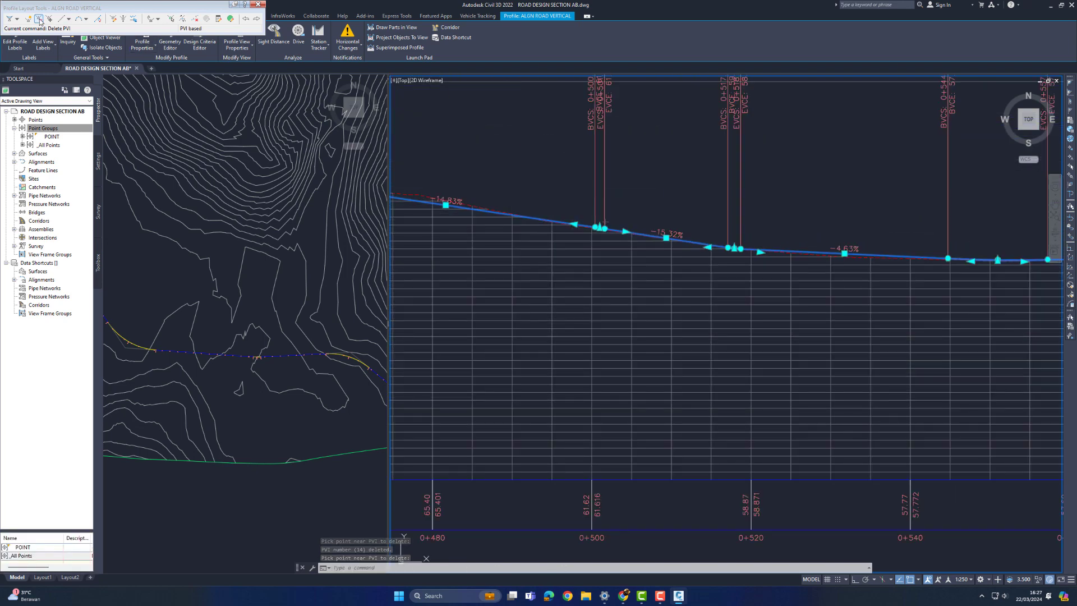
key(Return)
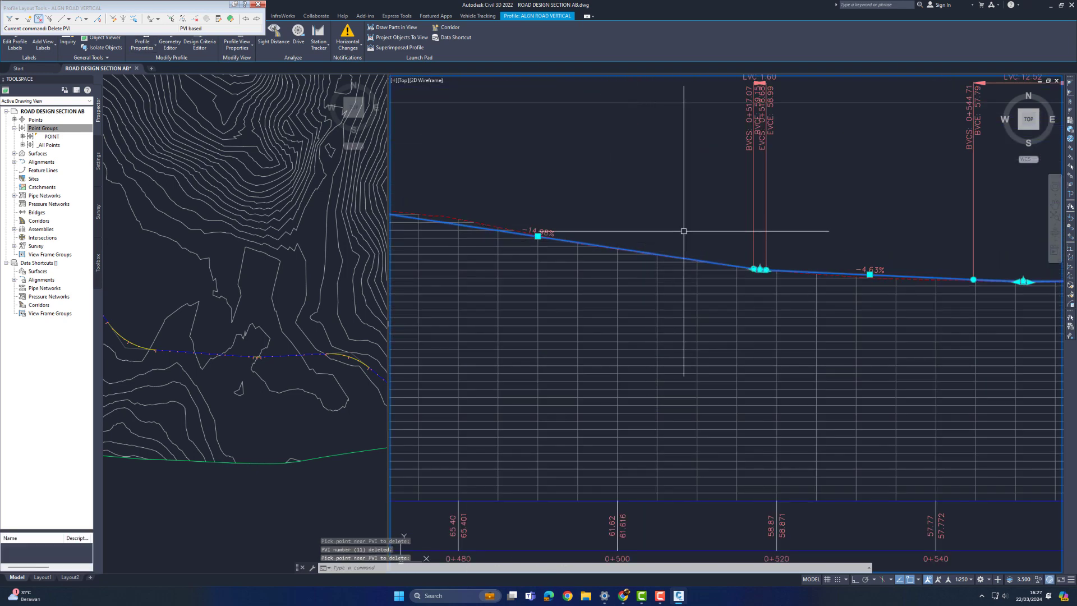
scroll(686, 233, down, 3)
key(Return)
scroll(616, 225, up, 3)
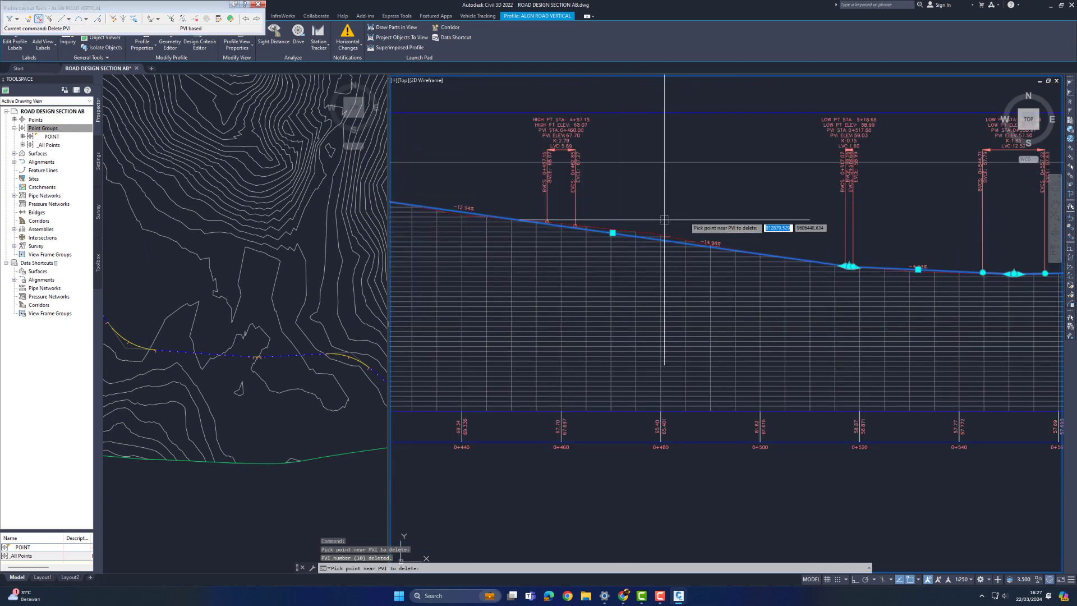
Step: Delete the PVIs near stations 0+350 and 0+245 from the design profile
scroll(664, 219, down, 3)
scroll(647, 171, up, 3)
click(534, 171)
scroll(587, 201, down, 2)
middle_drag(587, 201, 889, 197)
middle_drag(817, 215, 995, 248)
scroll(712, 222, up, 4)
click(694, 237)
scroll(694, 237, down, 4)
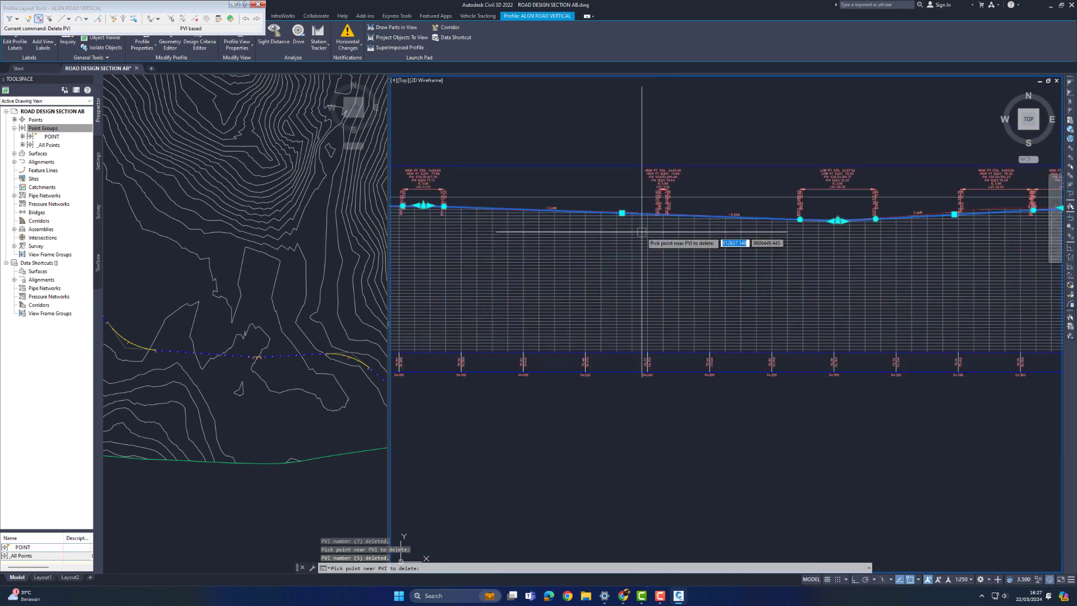
Step: Delete the PVIs near stations 0+518 and 0+956 from the design profile
scroll(662, 230, up, 5)
click(640, 222)
scroll(640, 221, down, 4)
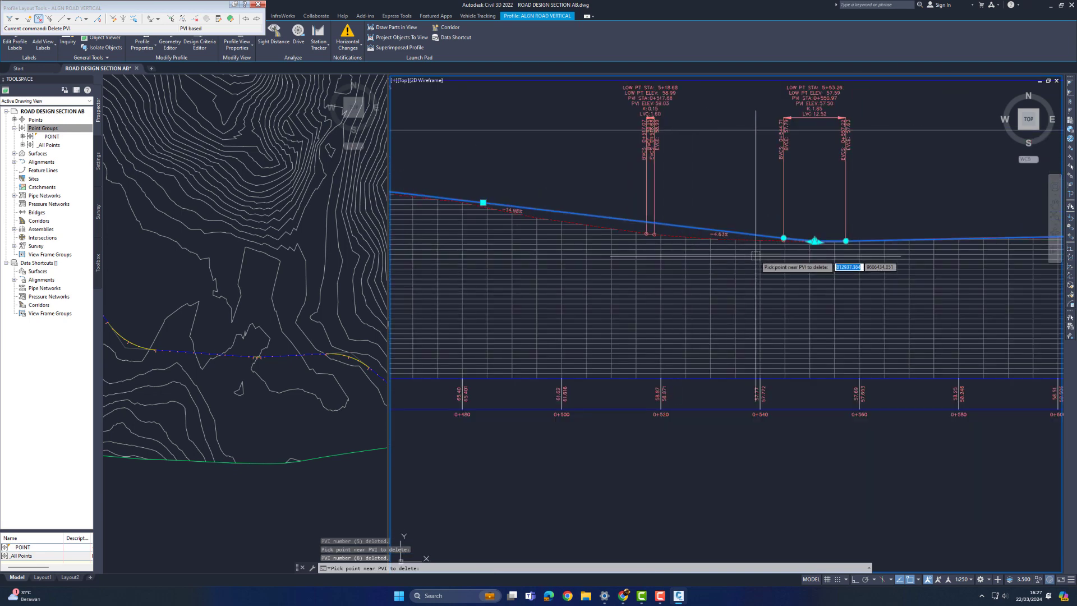
middle_drag(1044, 281, 763, 292)
scroll(933, 284, up, 4)
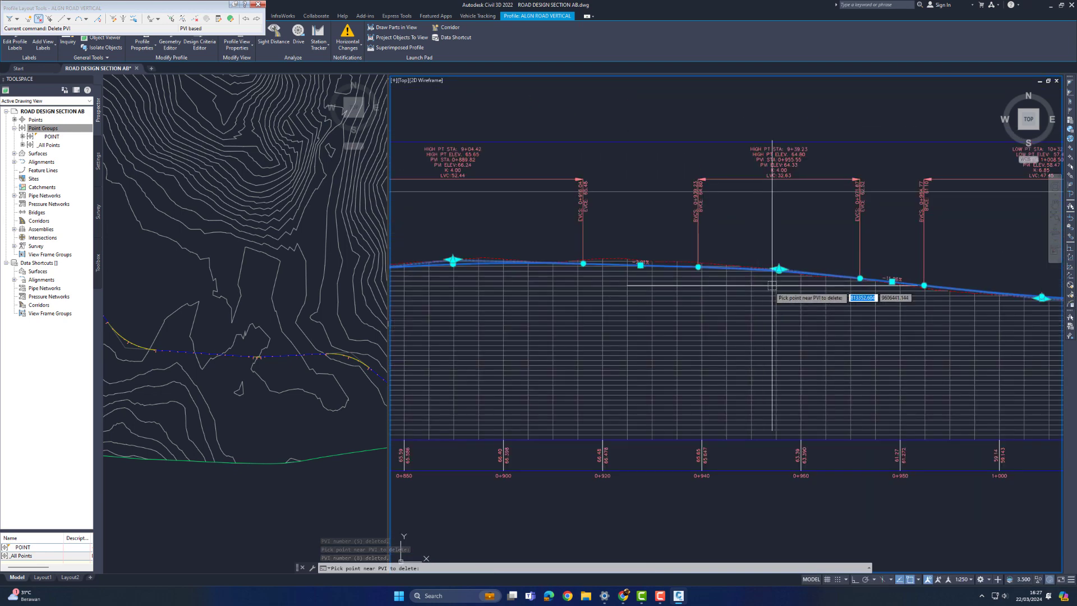
click(774, 285)
scroll(774, 289, down, 2)
Step: Delete the PVIs near stations 1+405 and 1+600, and end the PVI deletion at the profile's far end
middle_drag(1001, 307, 651, 322)
middle_drag(1037, 321, 589, 328)
middle_drag(1026, 331, 685, 339)
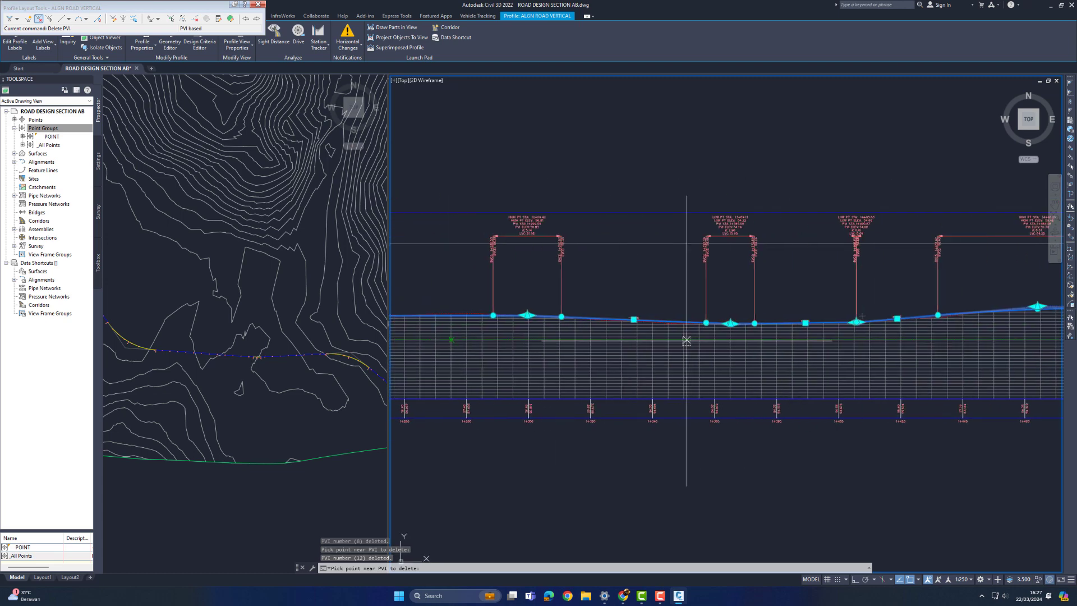
scroll(884, 333, up, 4)
click(817, 322)
scroll(858, 326, down, 4)
middle_drag(893, 333, 685, 319)
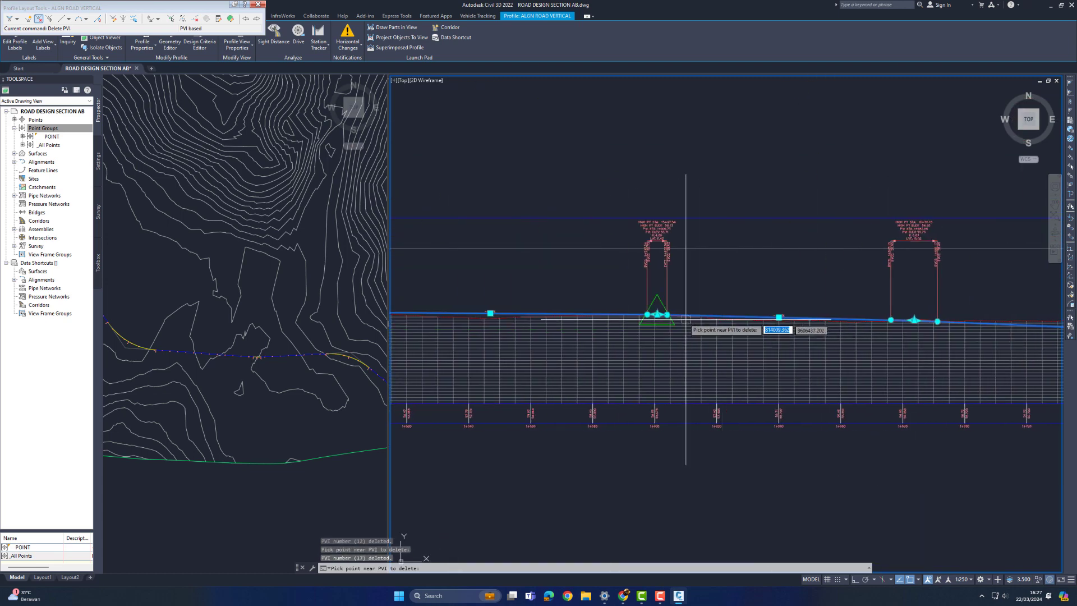
middle_drag(939, 236, 599, 253)
scroll(822, 283, down, 2)
key(Return)
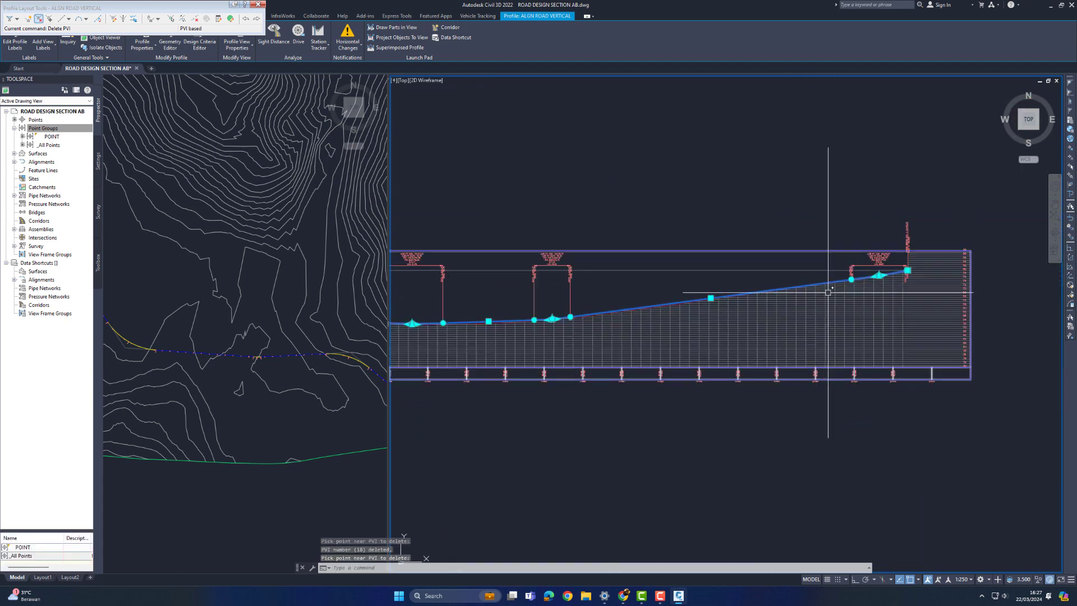
Step: Shorten the crest vertical curve near station 1+464 of the design profile to about 34 m
key(Escape)
scroll(907, 298, up, 4)
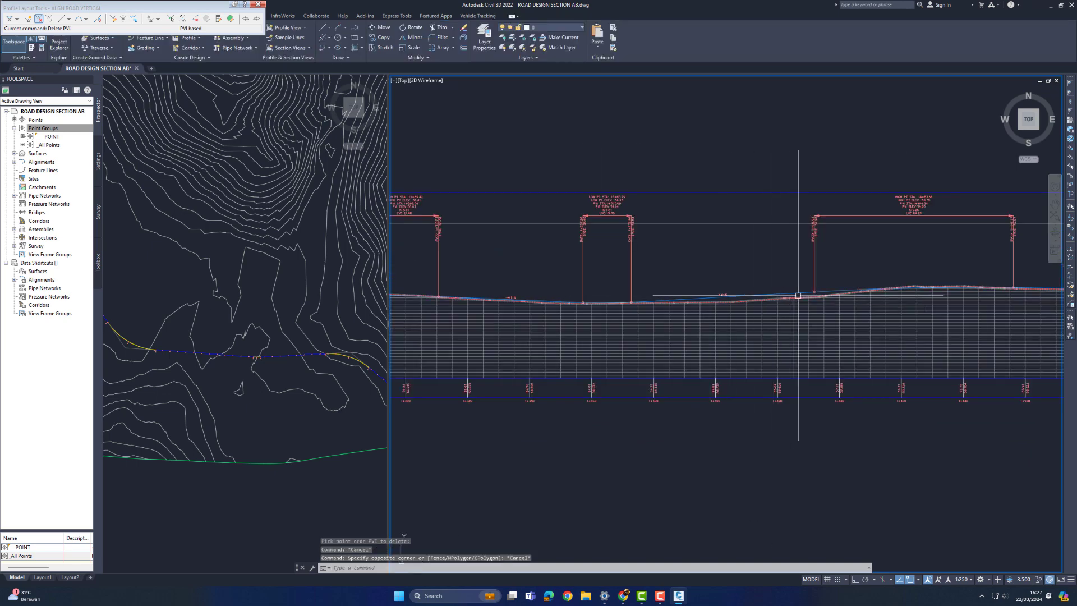
click(801, 294)
scroll(814, 292, up, 3)
click(812, 291)
click(928, 286)
scroll(911, 304, down, 4)
scroll(760, 315, up, 4)
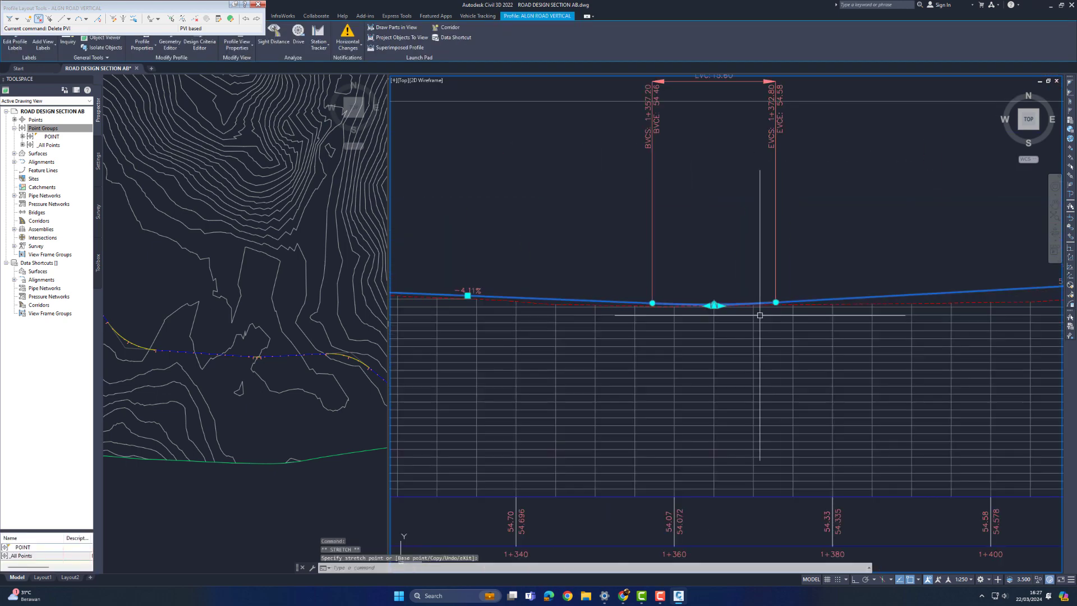
scroll(759, 315, down, 5)
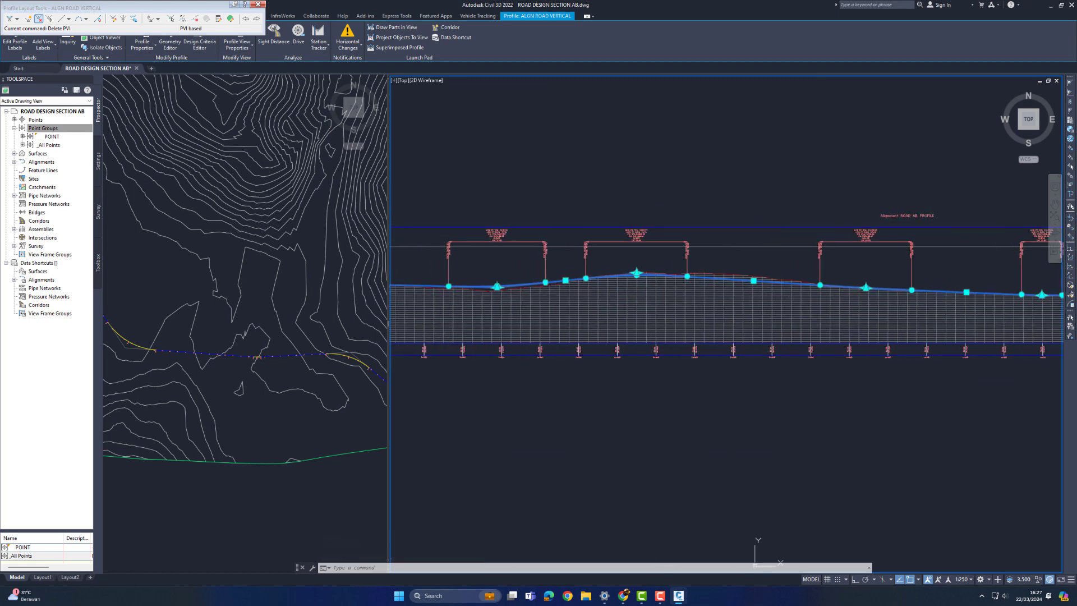
key(Escape)
Step: Move the crest PVI near station 0+890 to about station 0+909 on the design profile
scroll(703, 276, up, 3)
scroll(716, 276, down, 2)
scroll(596, 248, up, 3)
scroll(597, 219, up, 2)
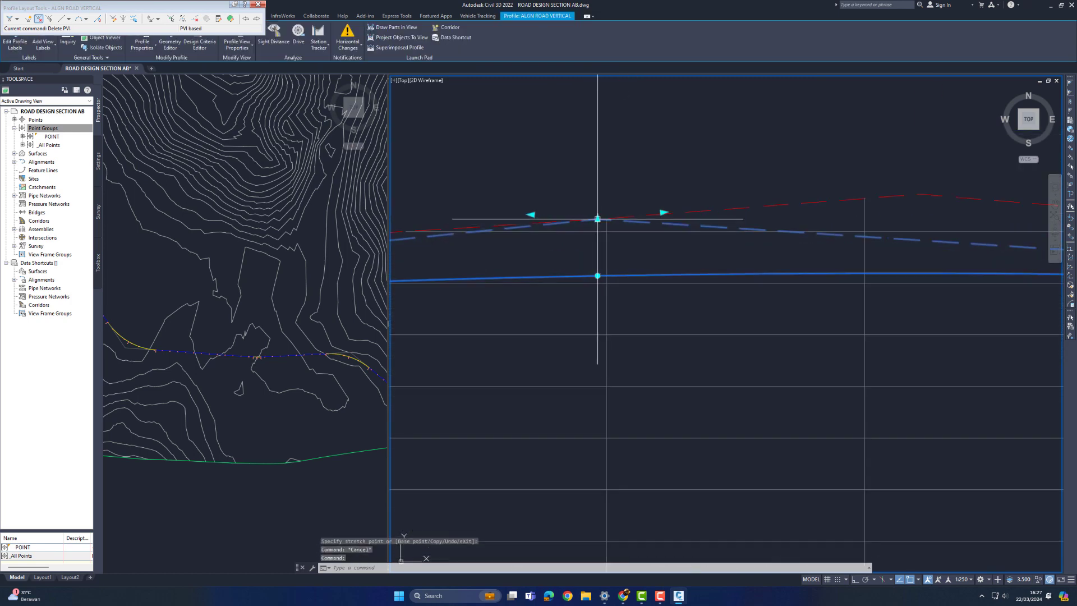
click(597, 219)
scroll(623, 228, down, 5)
middle_drag(807, 220, 524, 228)
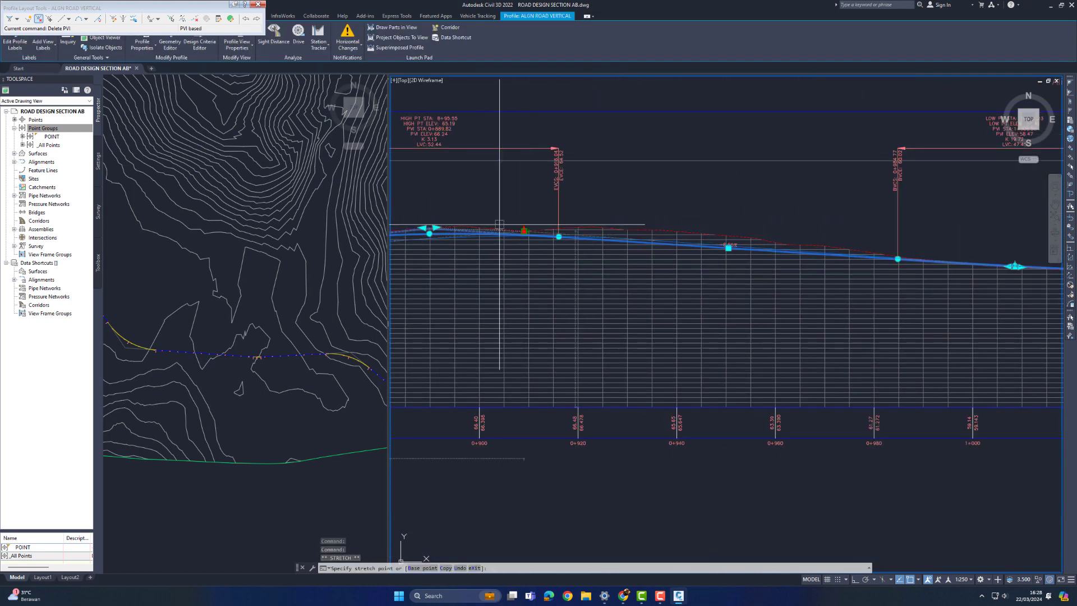
scroll(648, 223, down, 2)
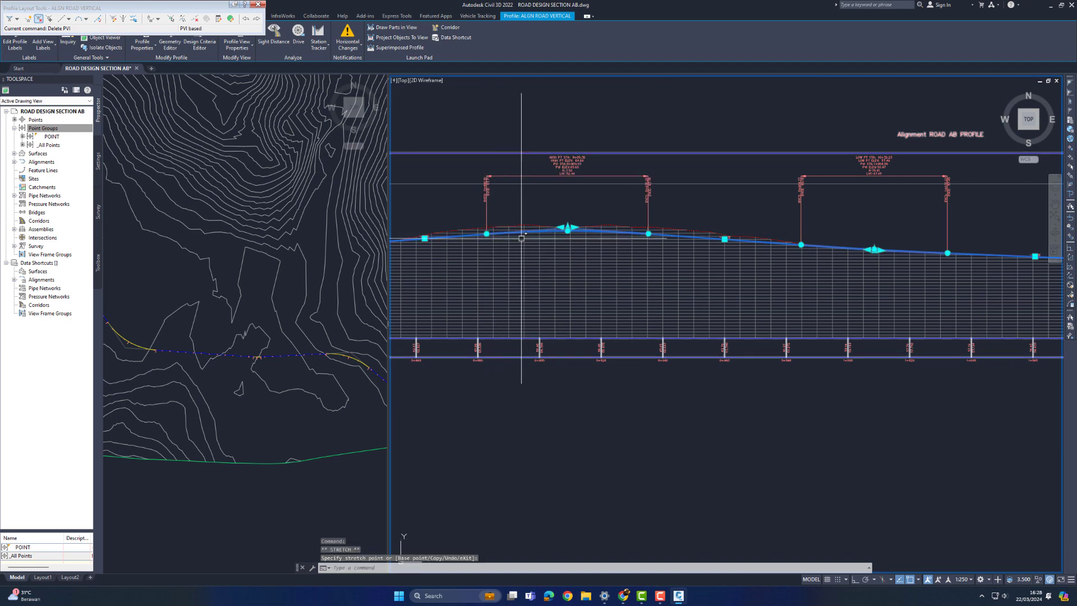
scroll(490, 232, up, 4)
scroll(625, 240, down, 4)
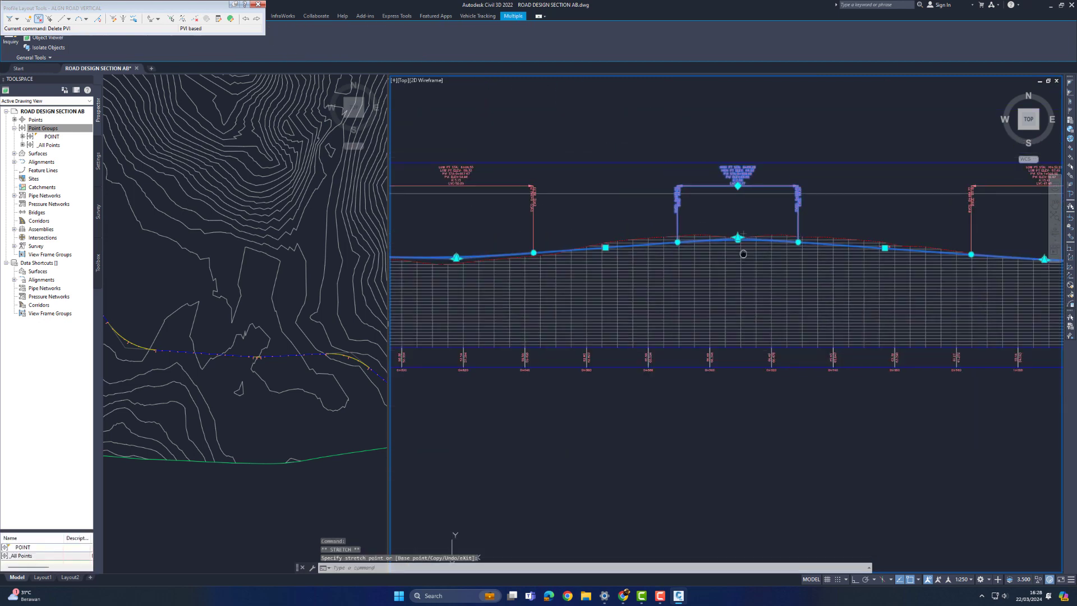
Step: Move the sag PVI at the foot of the steep downgrade to about station 0+526 and lengthen its curve to about 62 m
scroll(799, 189, up, 1)
scroll(779, 207, down, 2)
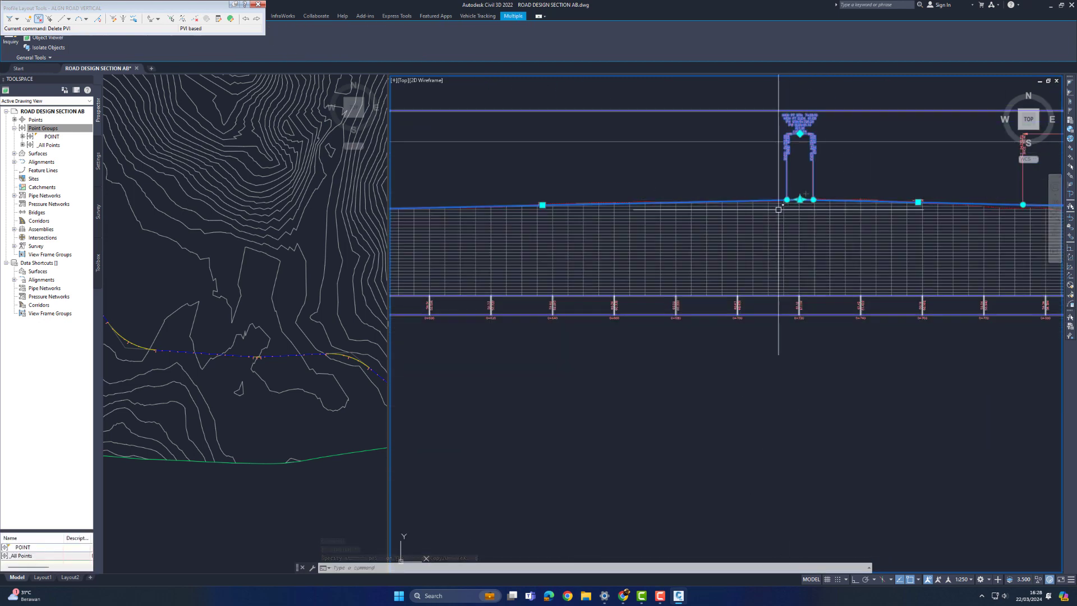
scroll(764, 234, up, 5)
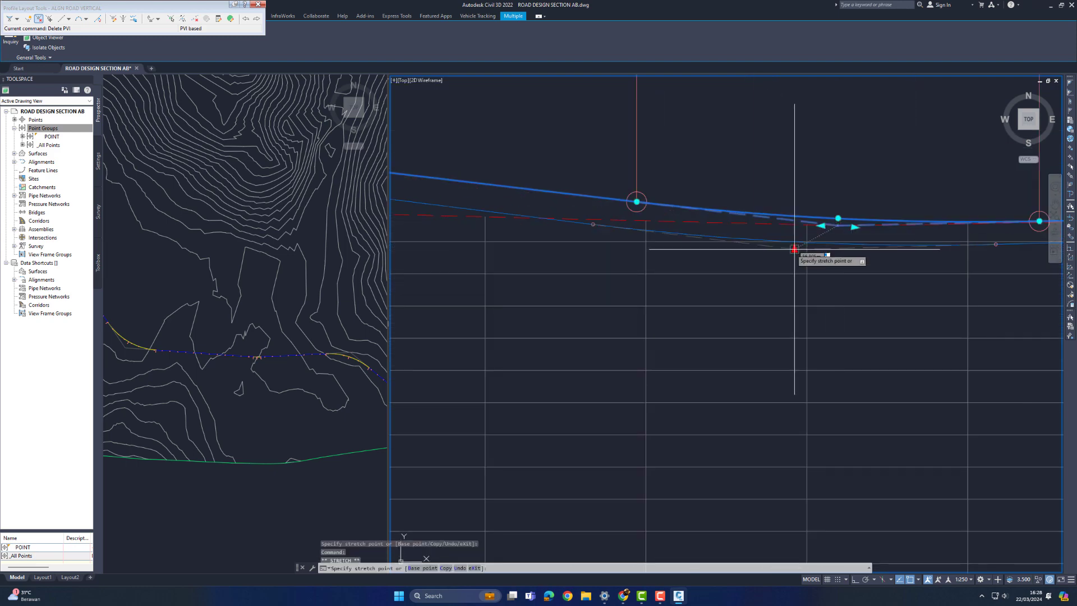
scroll(788, 245, down, 2)
scroll(499, 226, up, 2)
click(493, 223)
scroll(785, 267, down, 5)
scroll(786, 265, up, 1)
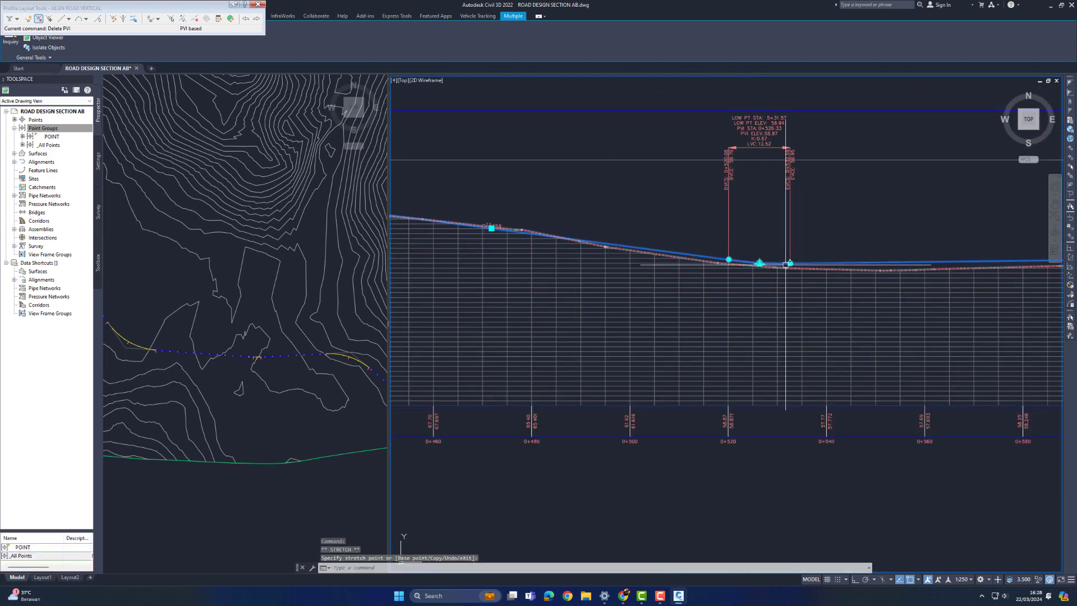
scroll(795, 287, up, 4)
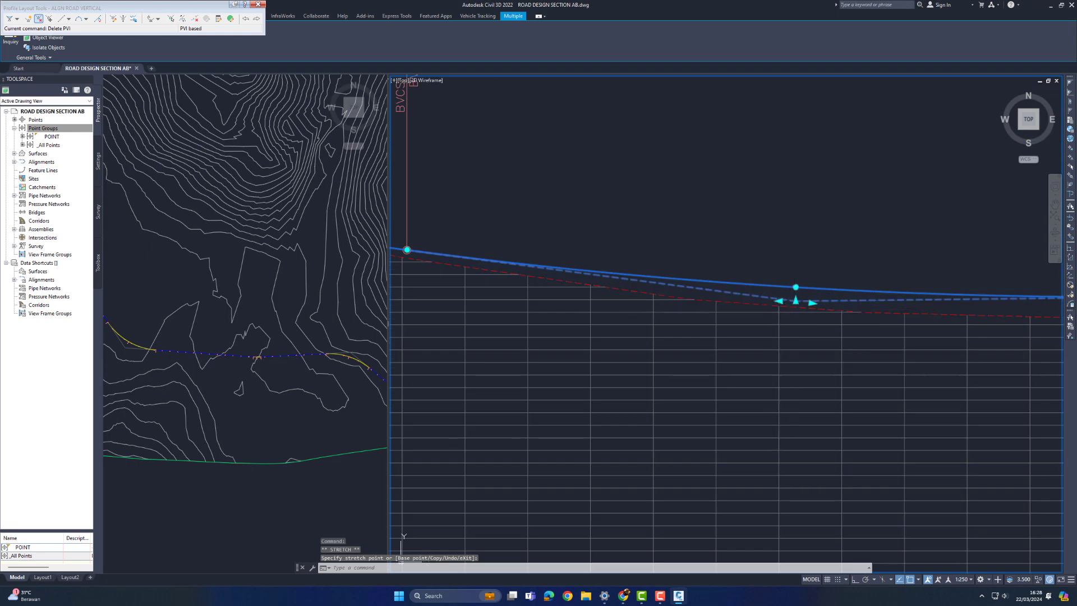
Step: Lower the PVI of the sag curve near station 0+526 closer to the existing ground line
click(796, 300)
scroll(796, 301, down, 3)
scroll(818, 309, up, 3)
click(778, 312)
scroll(807, 274, down, 8)
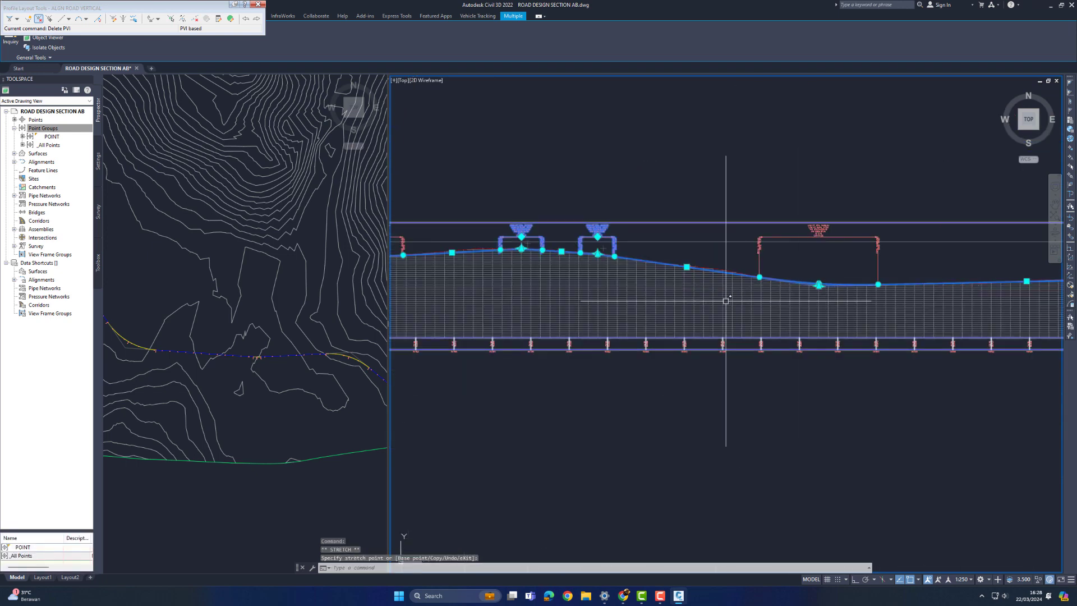
middle_drag(725, 300, 877, 314)
scroll(746, 277, up, 2)
middle_drag(754, 279, 788, 290)
scroll(788, 290, down, 5)
key(Escape)
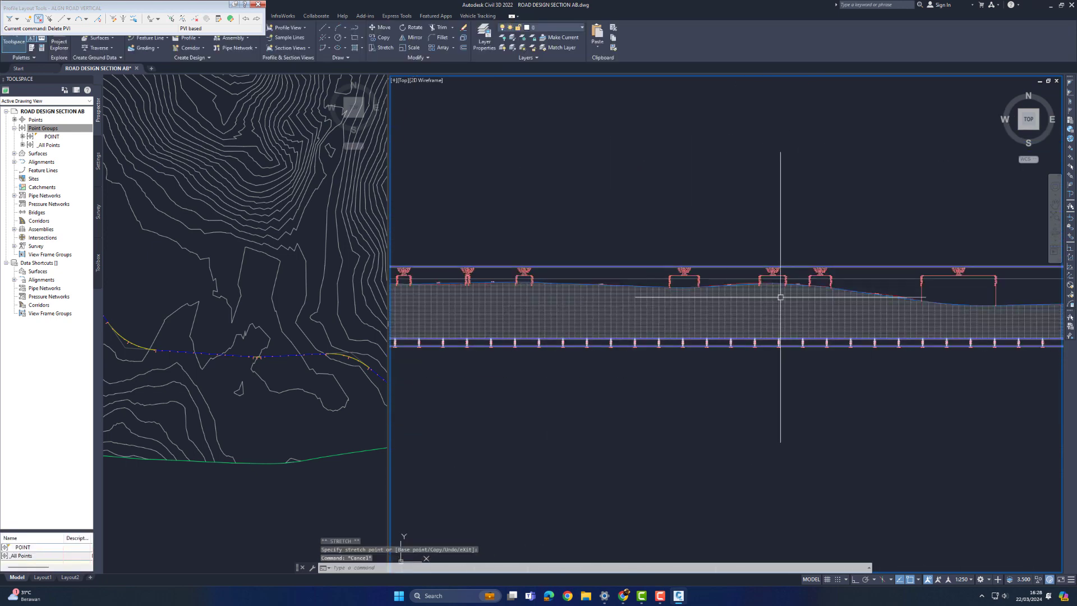
Step: Move the sag PVI near station 1+365 up-station and closer to the existing ground
scroll(566, 306, up, 3)
click(549, 266)
scroll(538, 269, down, 1)
middle_drag(483, 292, 799, 295)
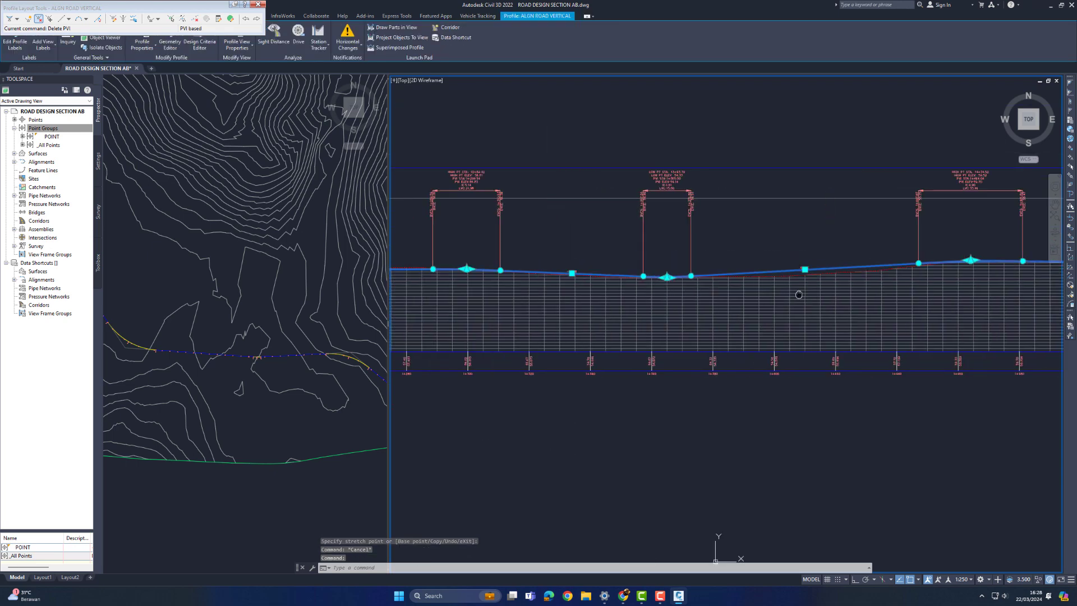
scroll(670, 280, up, 6)
click(656, 242)
scroll(675, 245, down, 2)
middle_drag(909, 261, 642, 262)
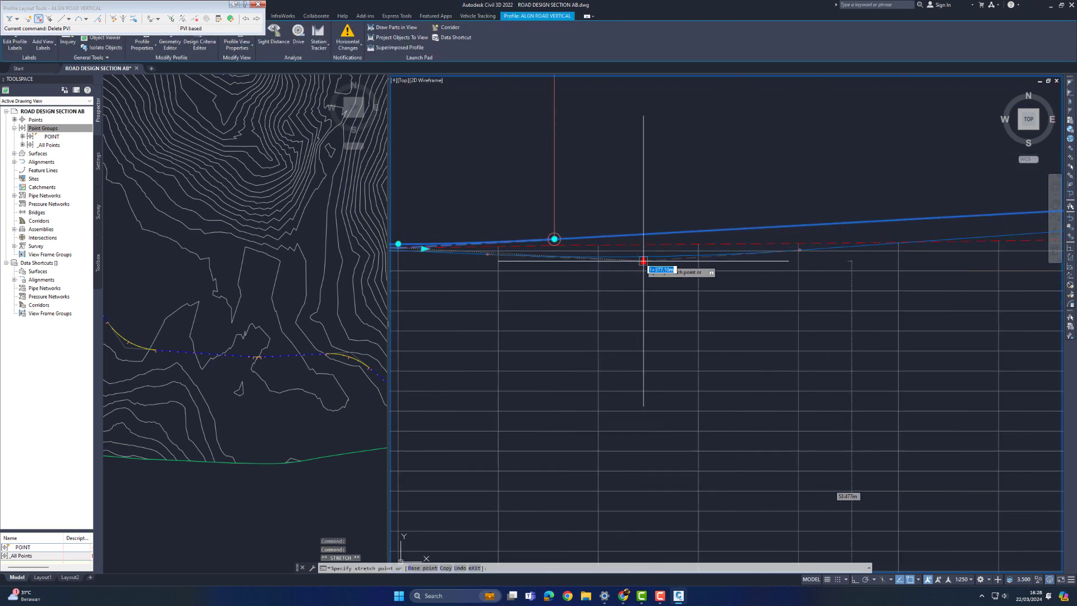
scroll(646, 262, down, 1)
click(696, 259)
scroll(696, 260, down, 4)
scroll(807, 241, down, 2)
scroll(665, 236, up, 5)
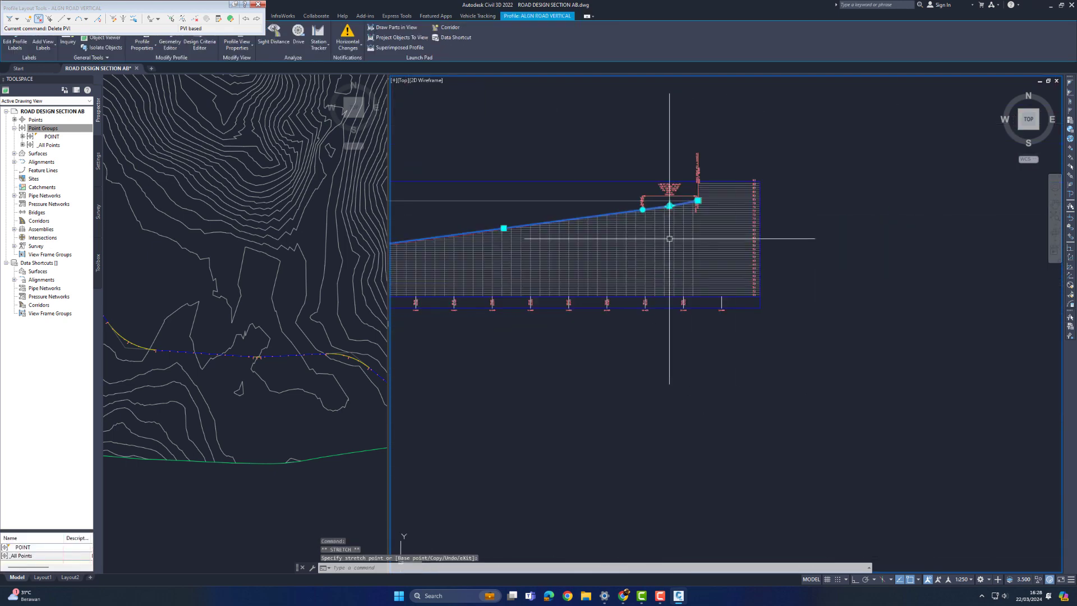
scroll(890, 228, down, 5)
Step: Deselect the design profile and close the profile layout tools
key(Escape)
scroll(536, 242, down, 4)
scroll(545, 241, up, 3)
click(258, 5)
scroll(763, 272, down, 1)
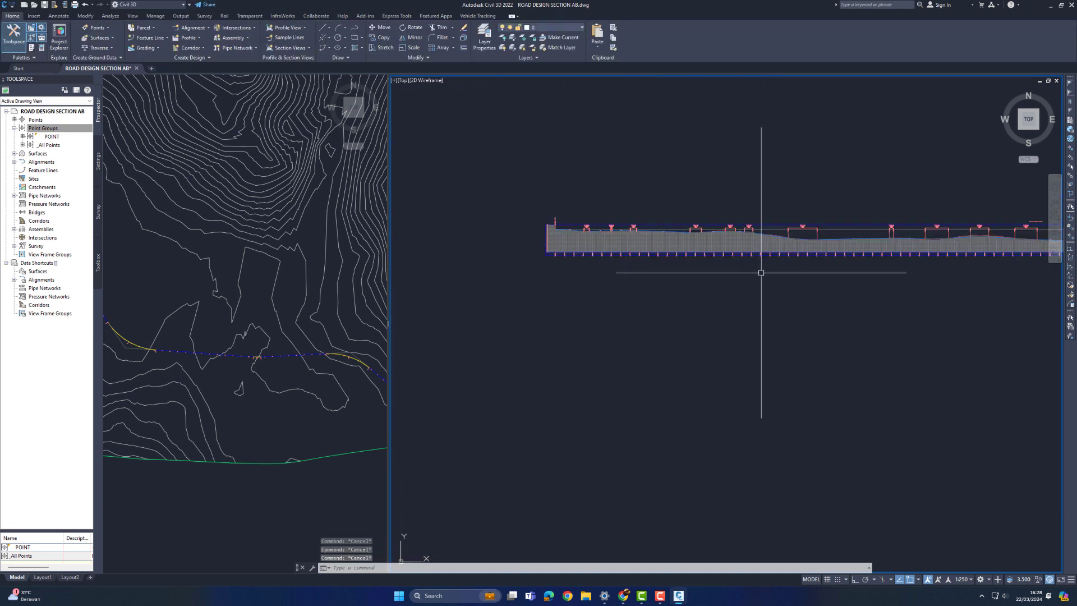
scroll(759, 272, down, 1)
middle_drag(760, 272, 601, 277)
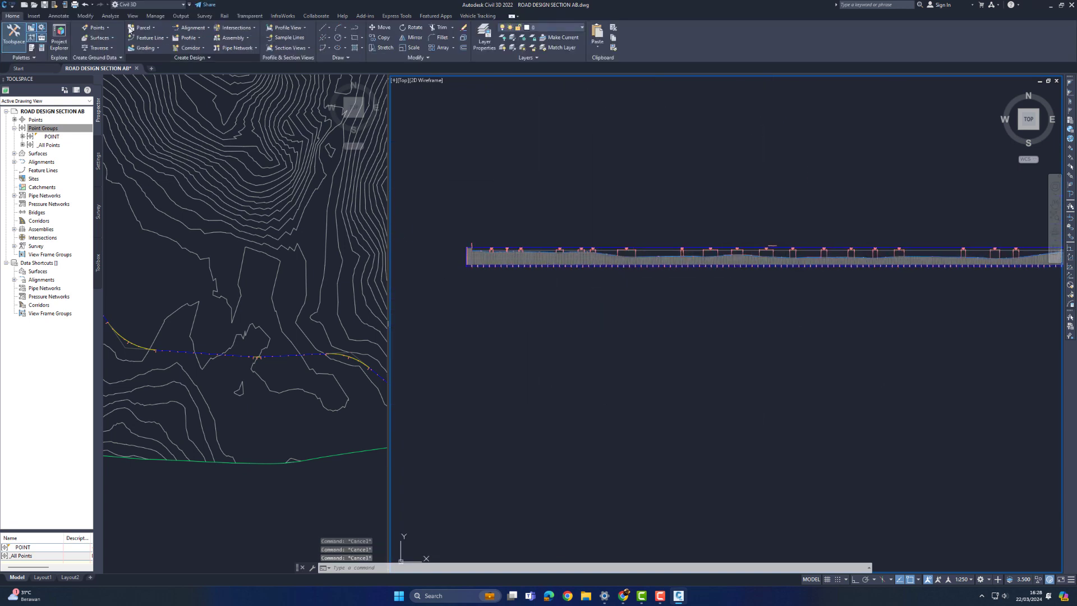
Step: Create an assembly named Assembly - ROAD 5 M with the Basic style and place its baseline below the profile view
click(233, 38)
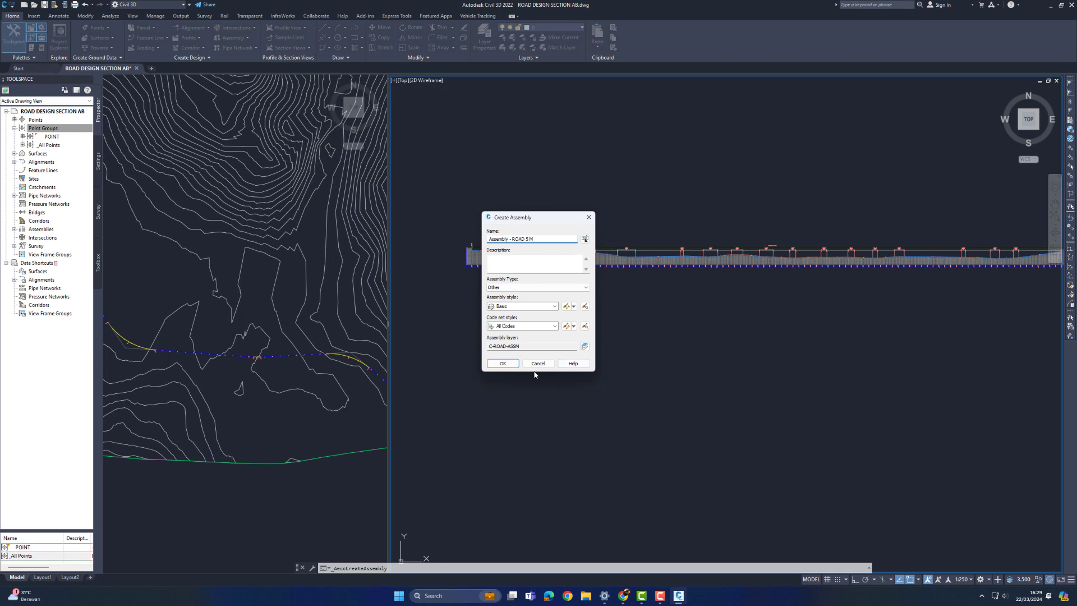
click(511, 365)
scroll(737, 382, down, 2)
middle_drag(737, 382, 618, 368)
scroll(619, 368, up, 2)
click(628, 365)
scroll(759, 338, up, 4)
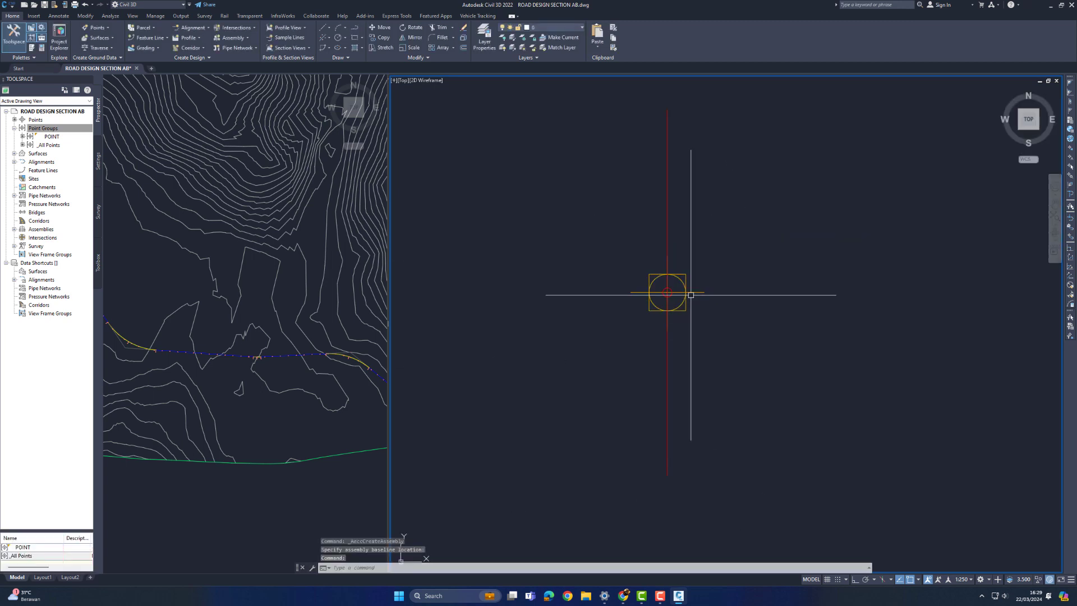
Step: Open the tool palettes and load the Civil Imperial Subassemblies set
click(713, 306)
click(678, 320)
click(12, 16)
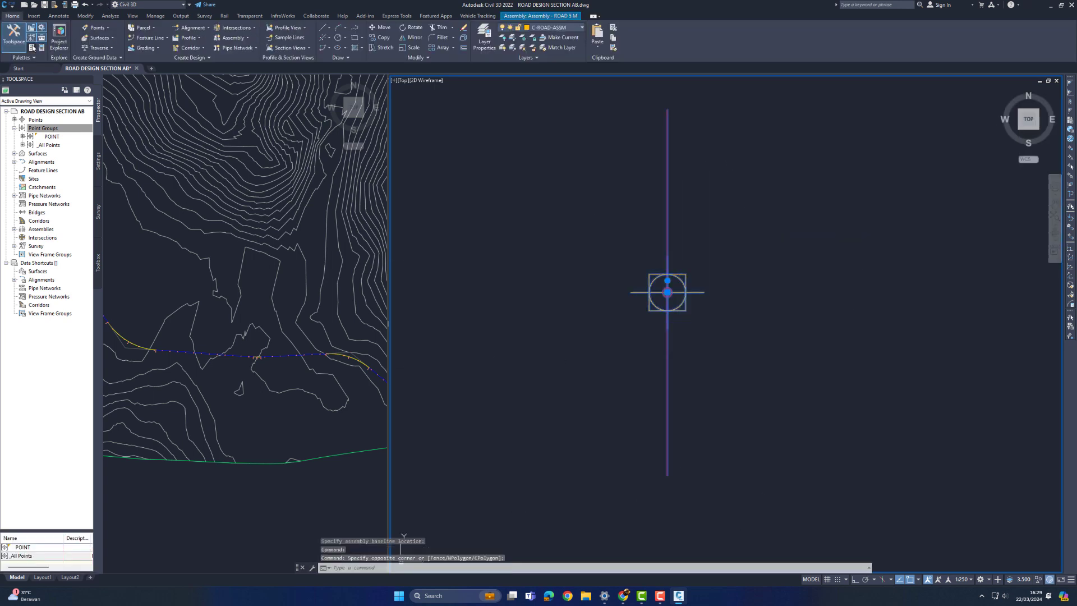
click(41, 27)
right_click(38, 161)
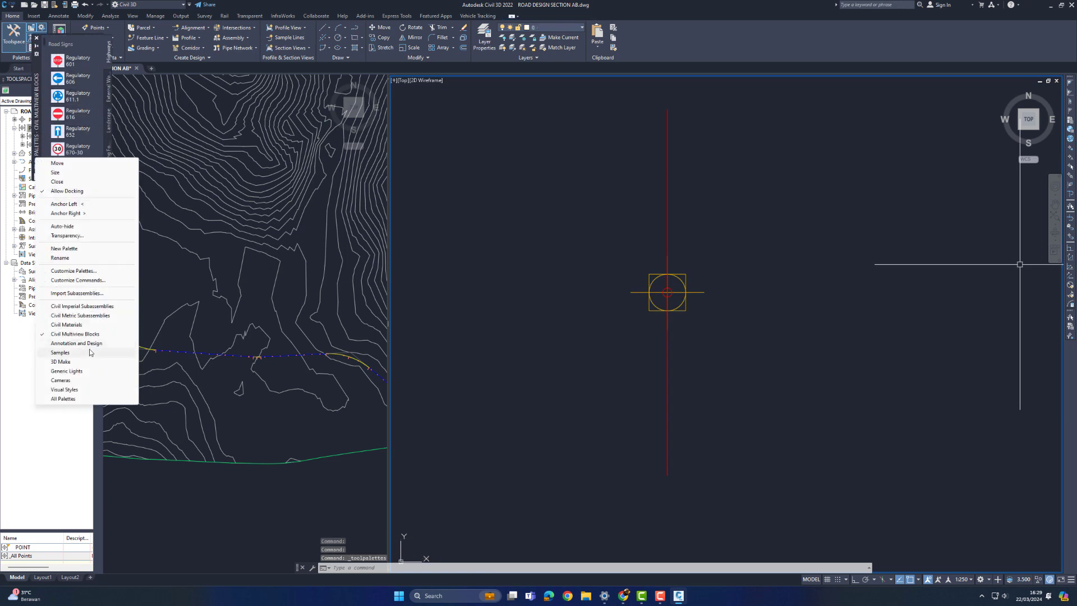
click(80, 315)
click(109, 163)
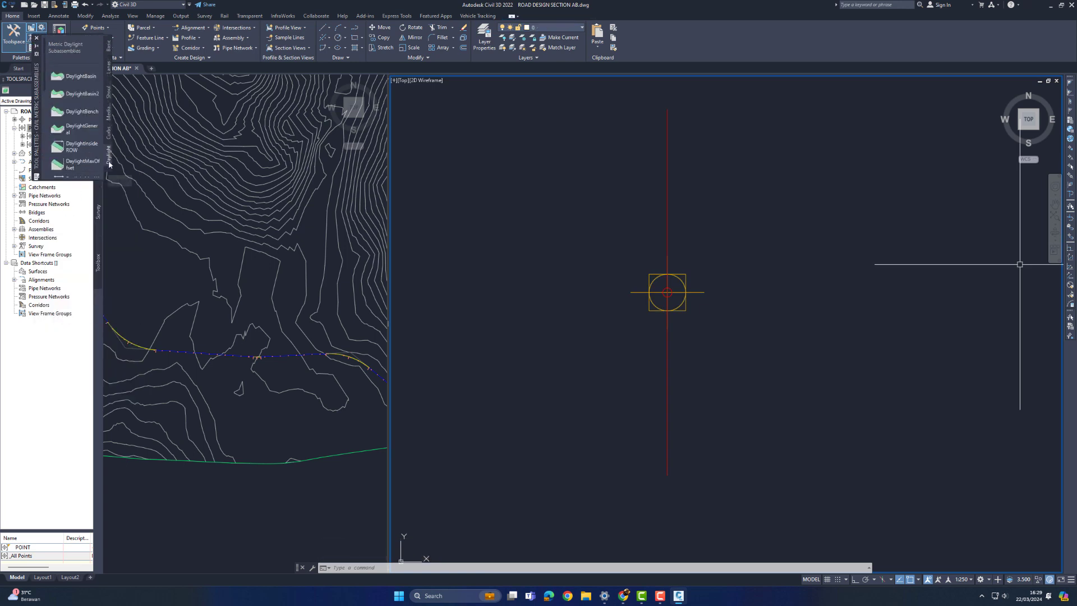
right_click(37, 138)
click(84, 284)
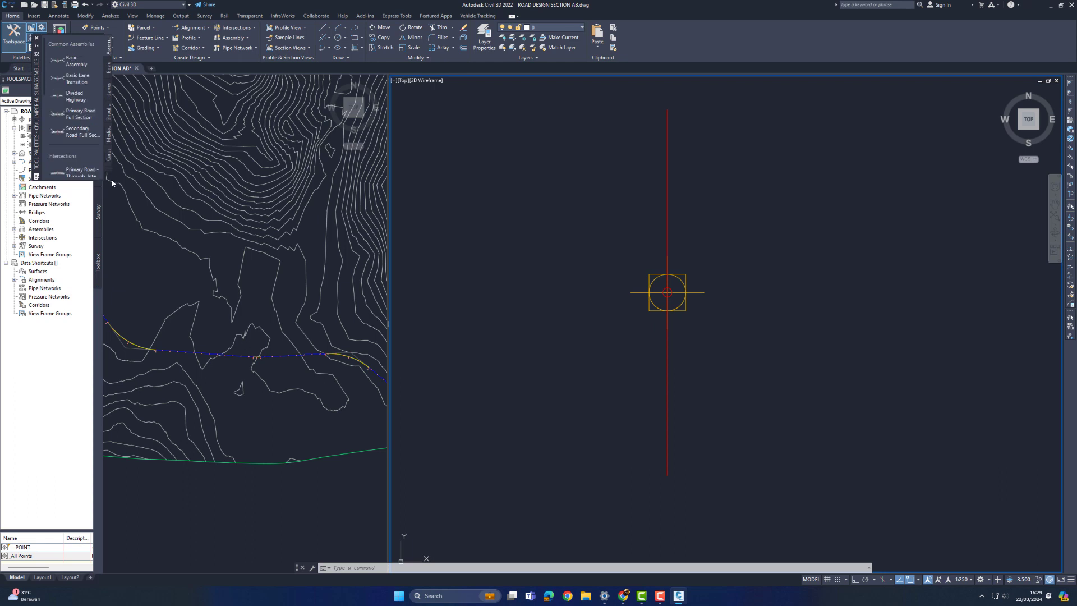
Step: Attach a right-side LaneSuperelevationAOR subassembly to the assembly baseline
click(93, 79)
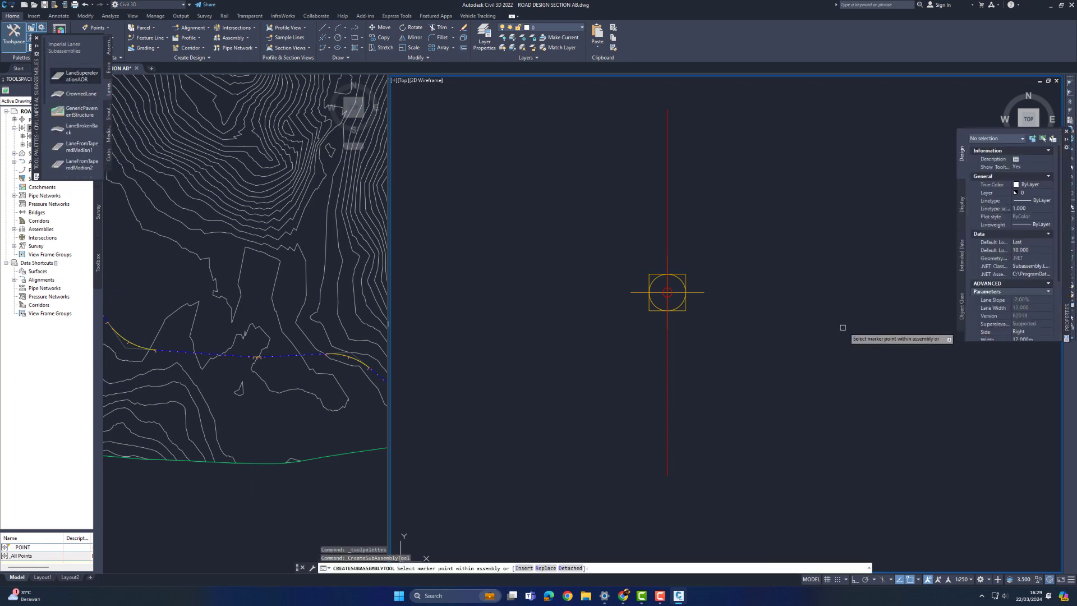
click(606, 280)
right_click(650, 267)
click(665, 272)
scroll(729, 311, down, 3)
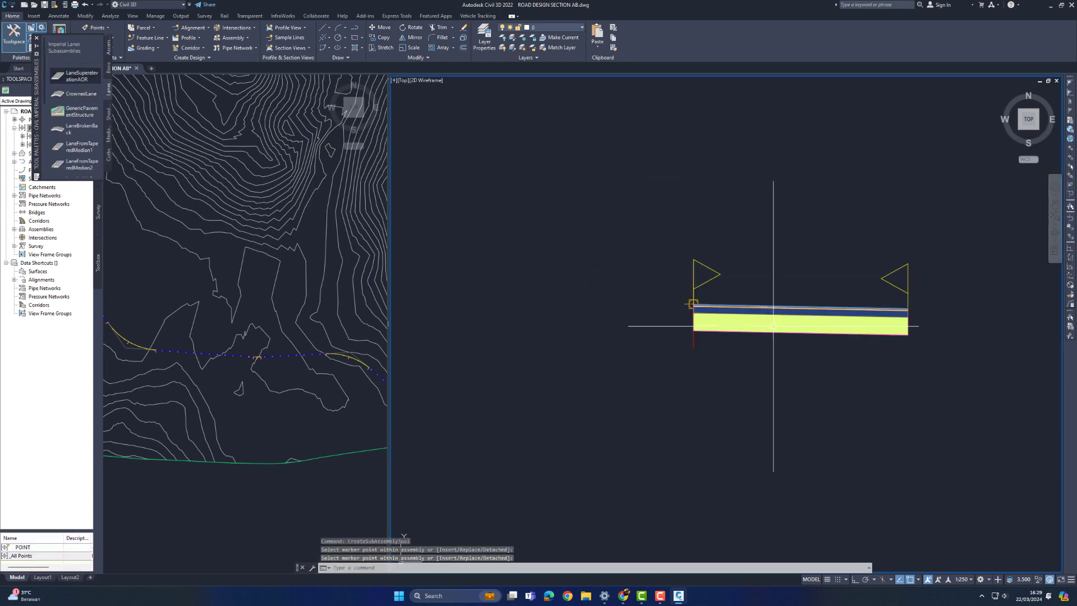
middle_drag(772, 327, 683, 320)
Step: Set the lane's width to 2.5 m, Pave1 depth 0.15 m, Pave2 depth 0.35 m, base depth 0.5 m and sub-base depth 0
scroll(673, 303, up, 1)
click(673, 301)
click(673, 301)
right_click(673, 304)
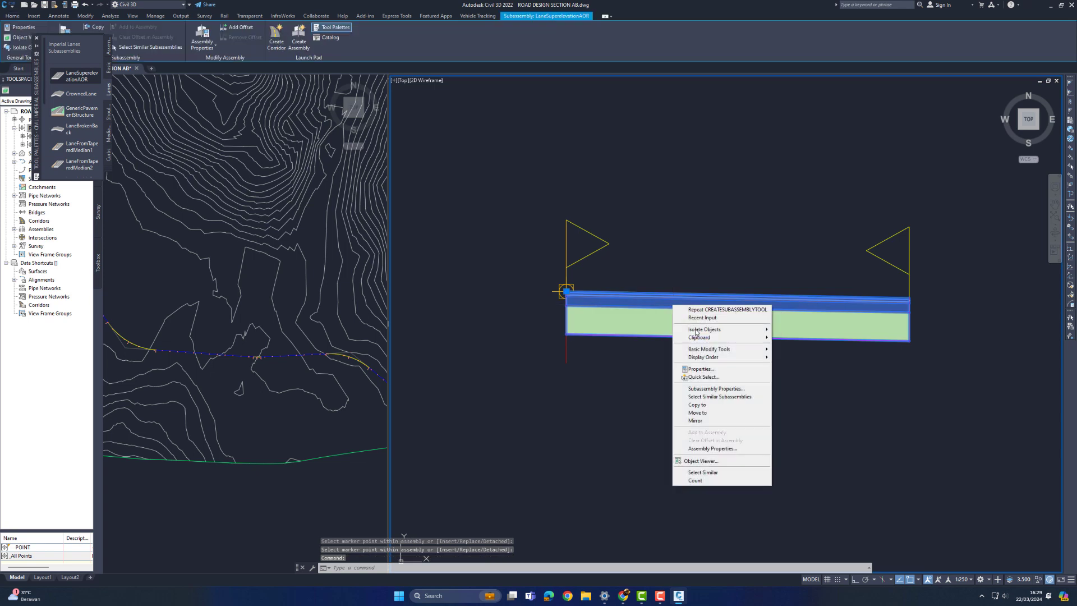
click(720, 389)
click(443, 212)
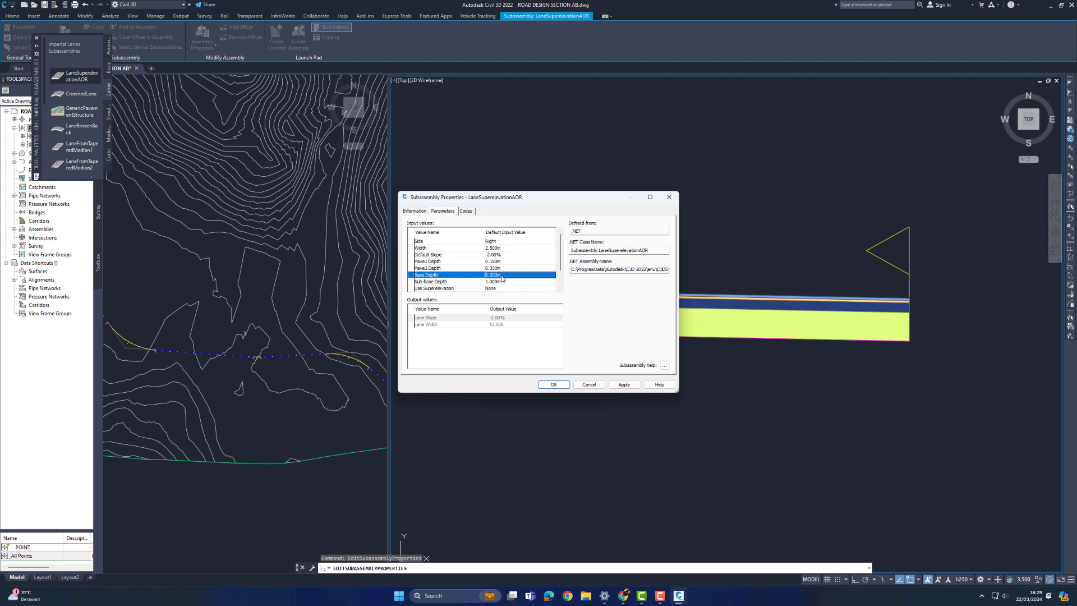
scroll(539, 268, down, 1)
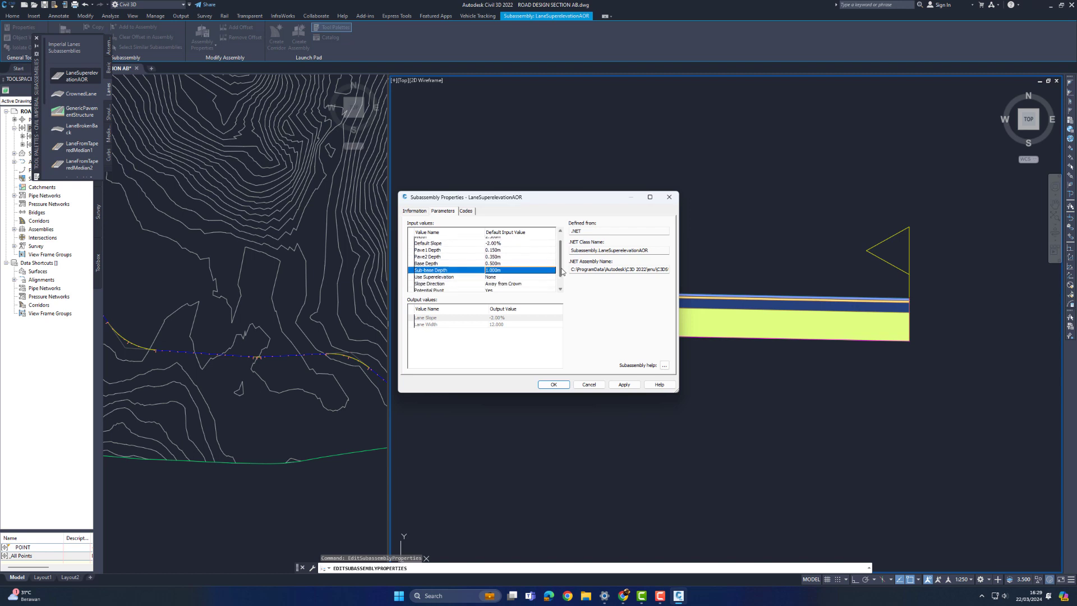
click(624, 384)
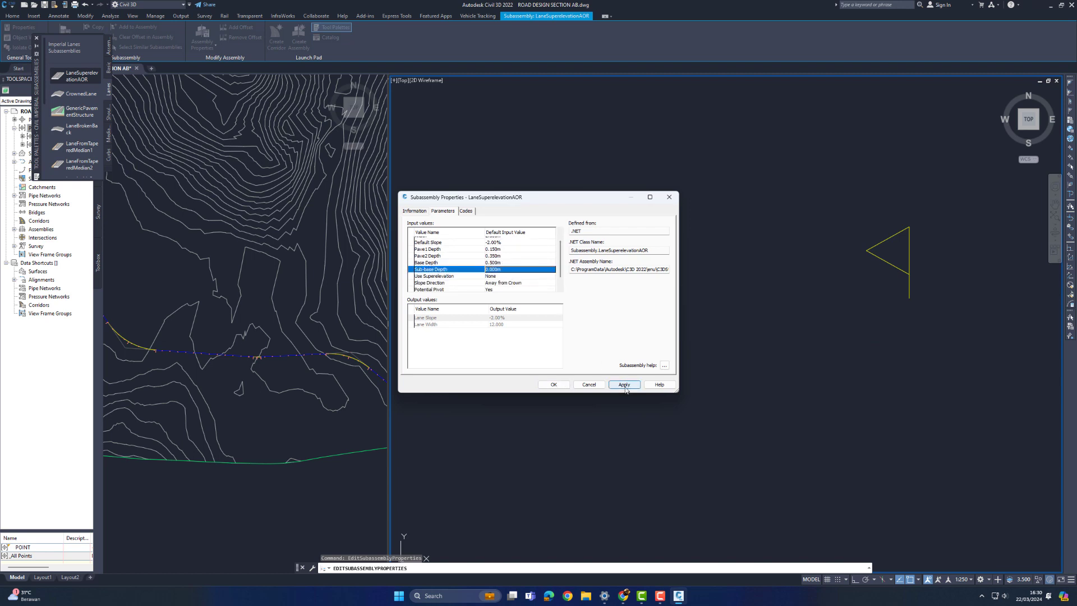
click(554, 385)
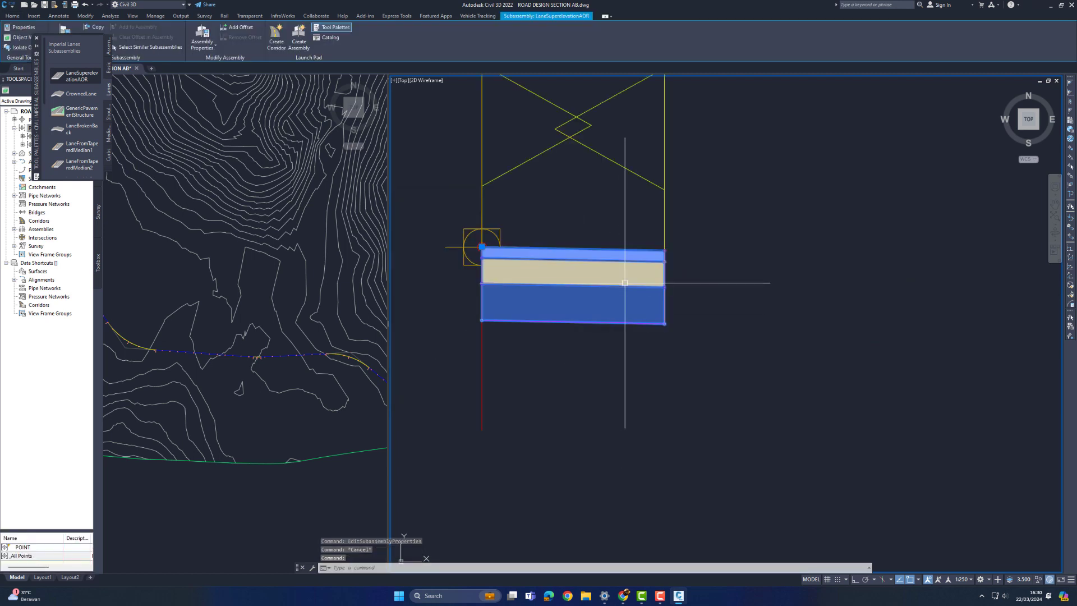
Step: Attach a right-side ShoulderExtendAll subassembly to the upper outer edge of the lane
click(109, 114)
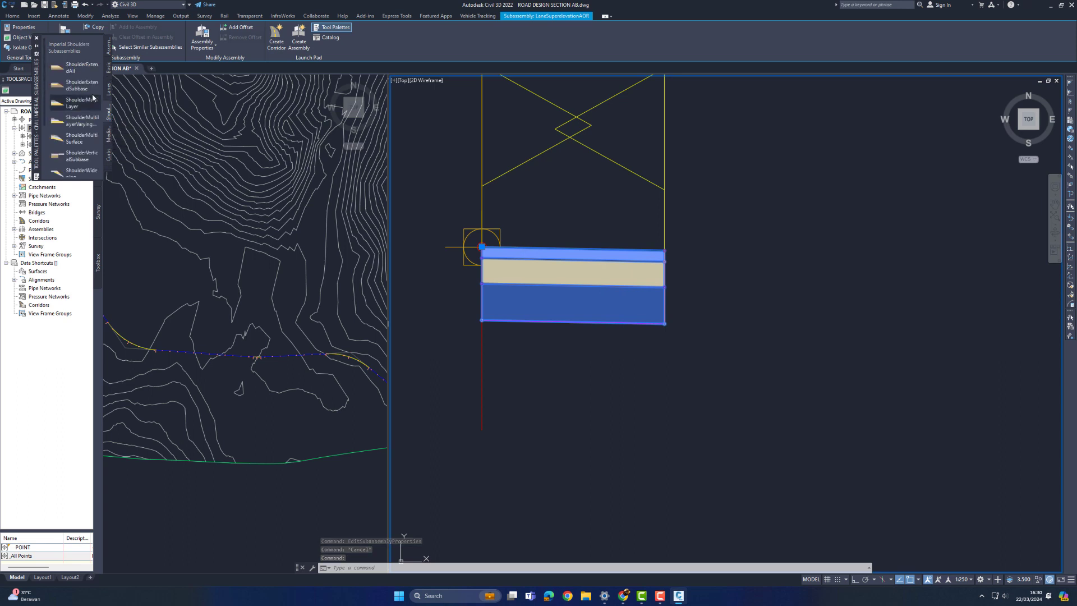
click(84, 69)
scroll(668, 251, up, 4)
scroll(668, 249, up, 2)
click(638, 250)
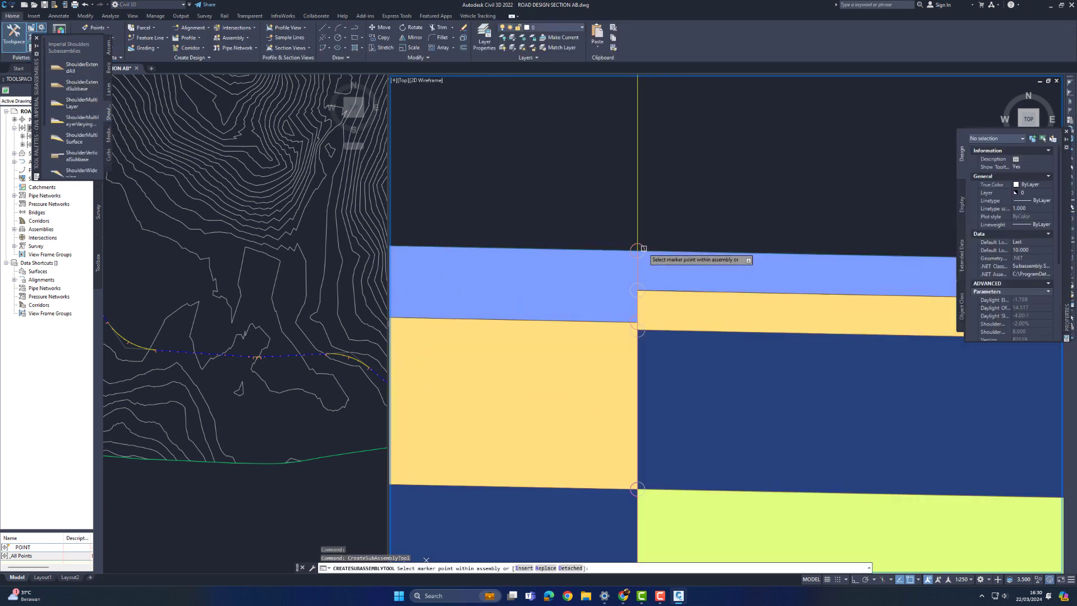
right_click(687, 223)
click(697, 226)
Step: Set the right ShoulderExtendAll subassembly's shoulder width to 0.6 m and both its shoulder slope and sub-base slope to -4%
click(699, 251)
right_click(699, 249)
click(715, 335)
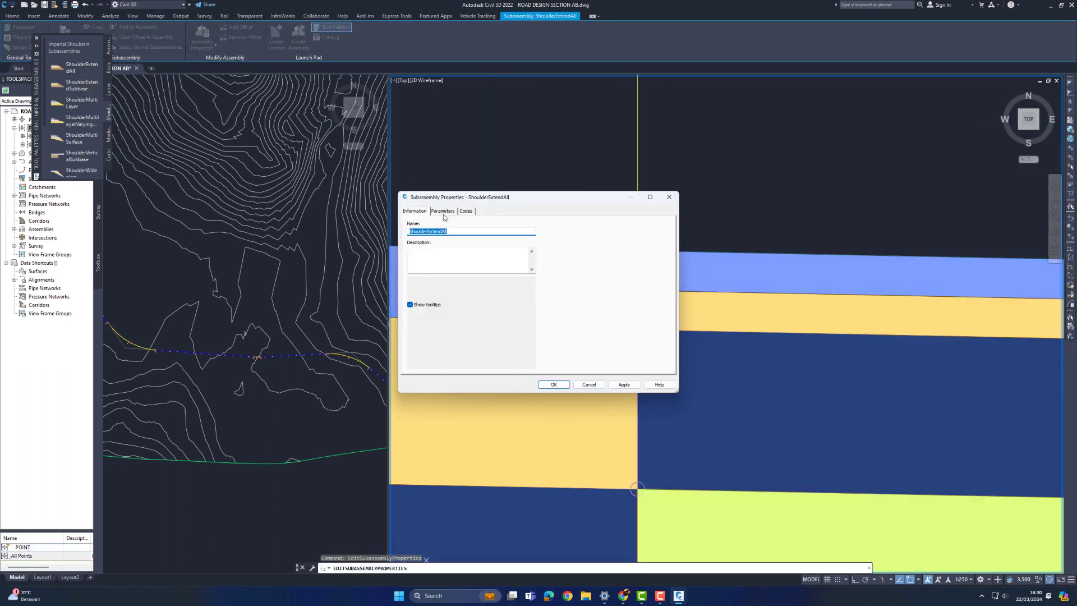
click(443, 212)
click(499, 249)
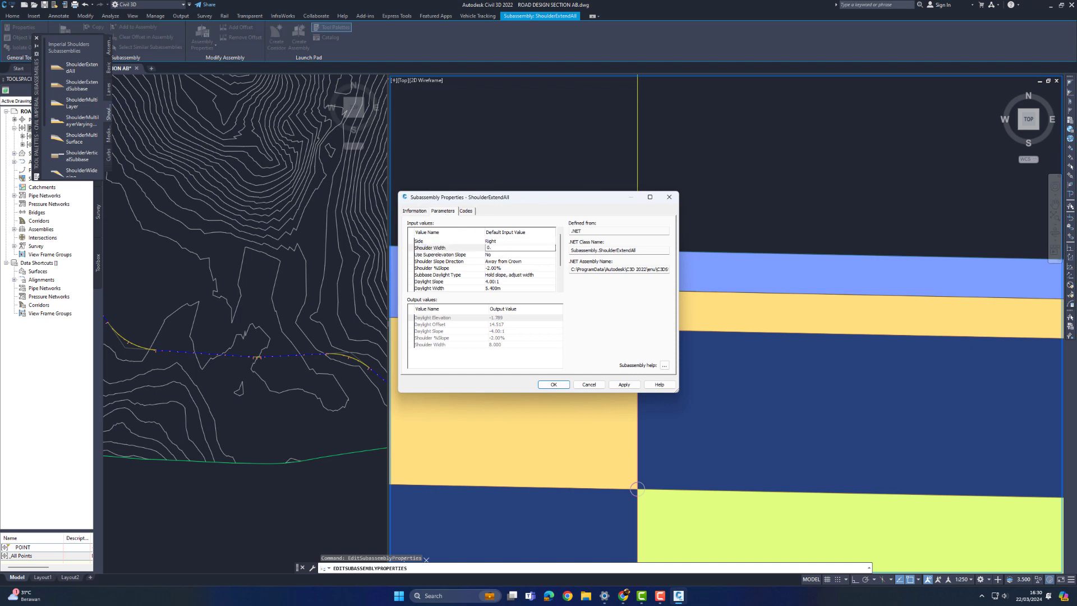
scroll(504, 268, down, 2)
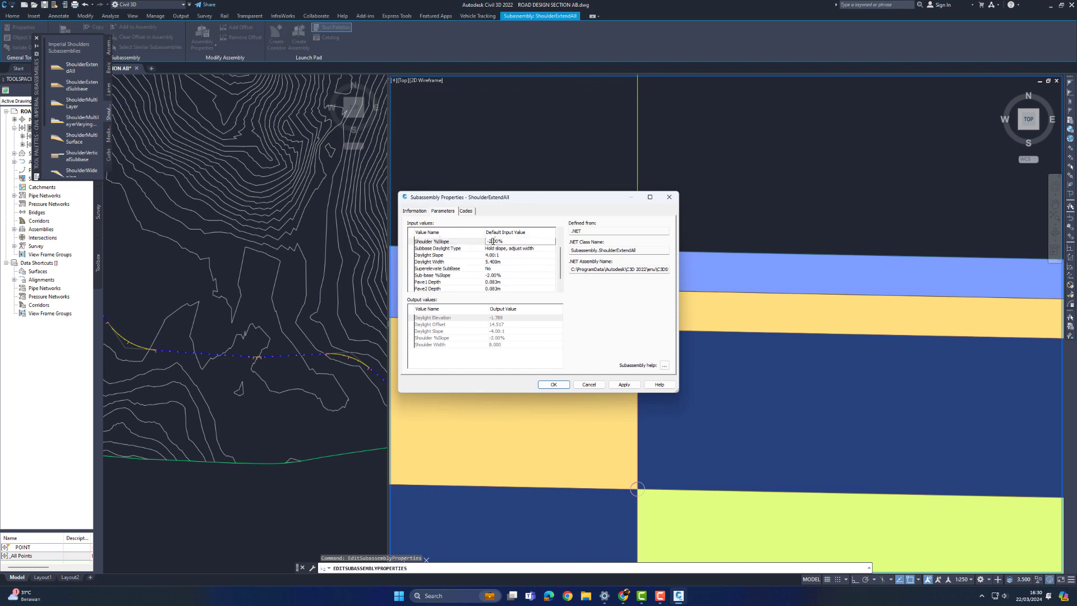
key(Return)
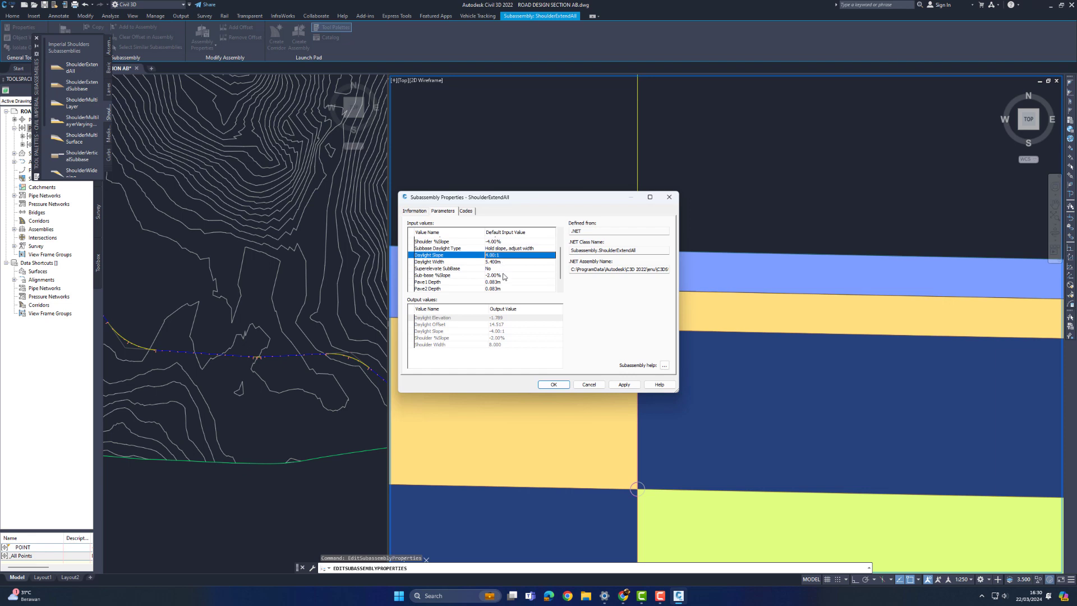
click(503, 276)
scroll(499, 284, down, 1)
click(496, 263)
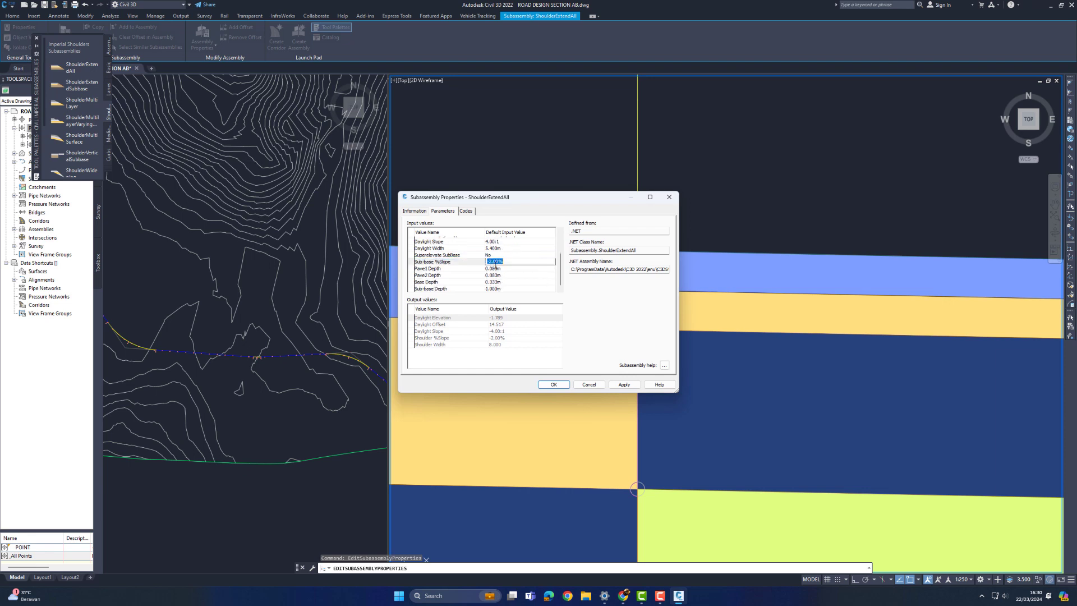
Step: Set the shoulder's Pave1 depth to 0.15 m, Pave2 depth to 0.35 m, base depth to 0.5 m and sub-base depth to 0, and apply
click(500, 270)
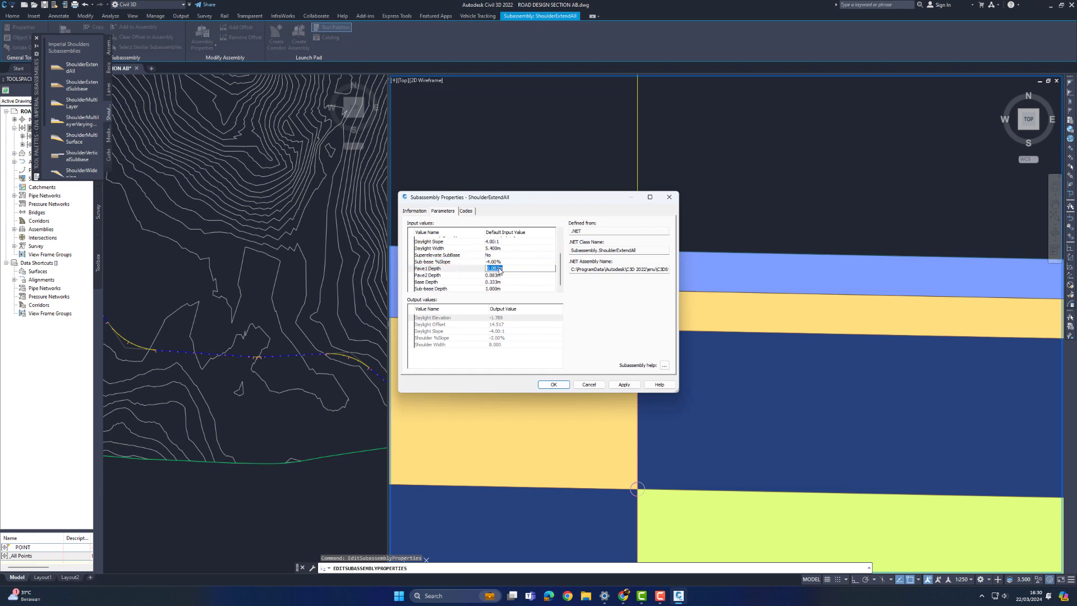
click(502, 276)
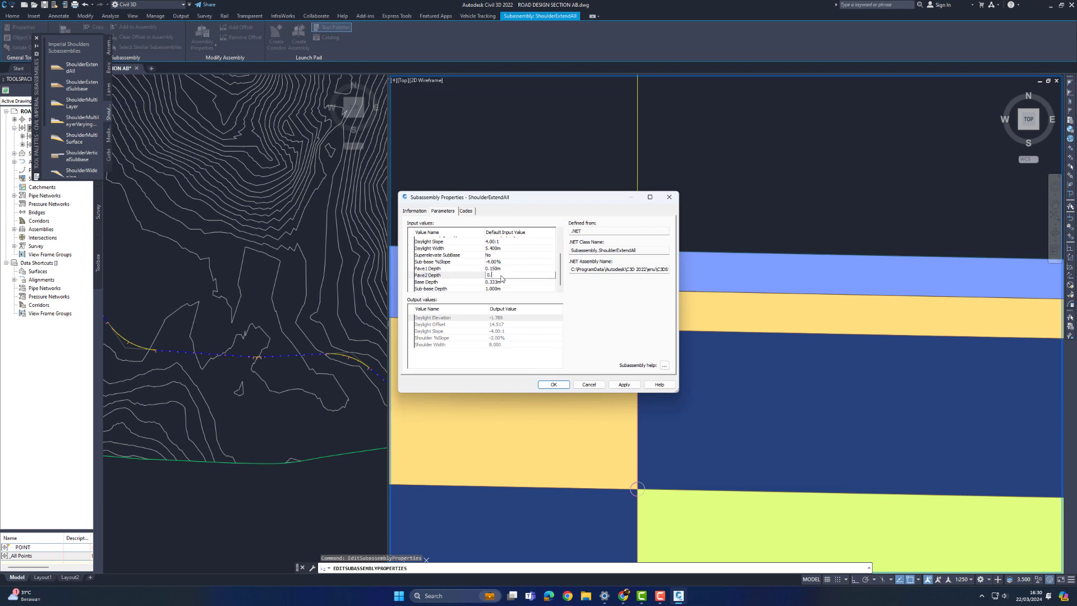
text(0.35)
click(500, 283)
text(0.5)
click(512, 289)
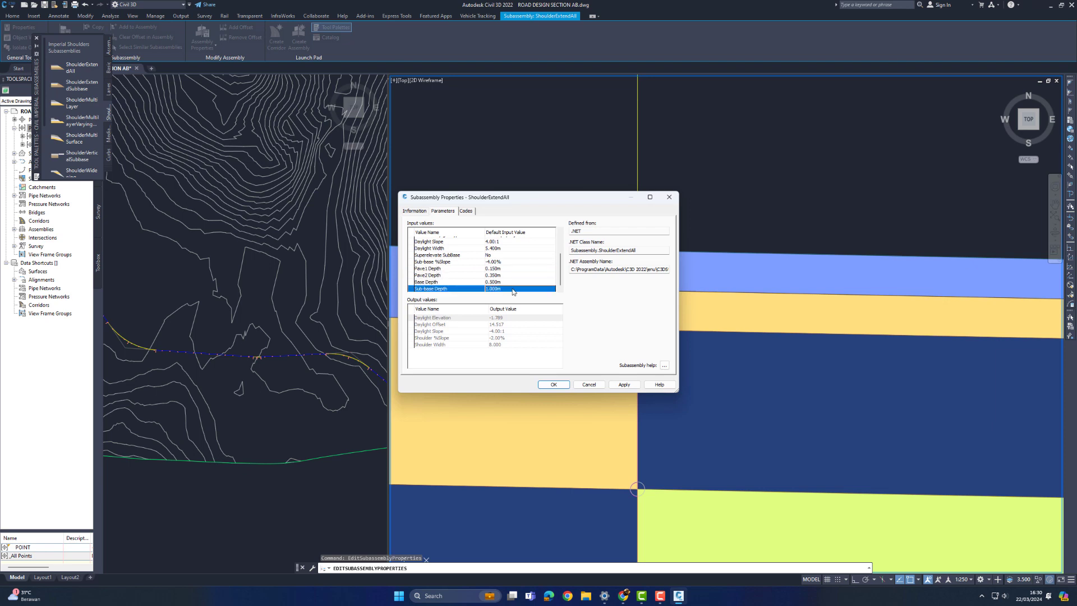
click(512, 290)
key(Return)
click(630, 385)
click(563, 386)
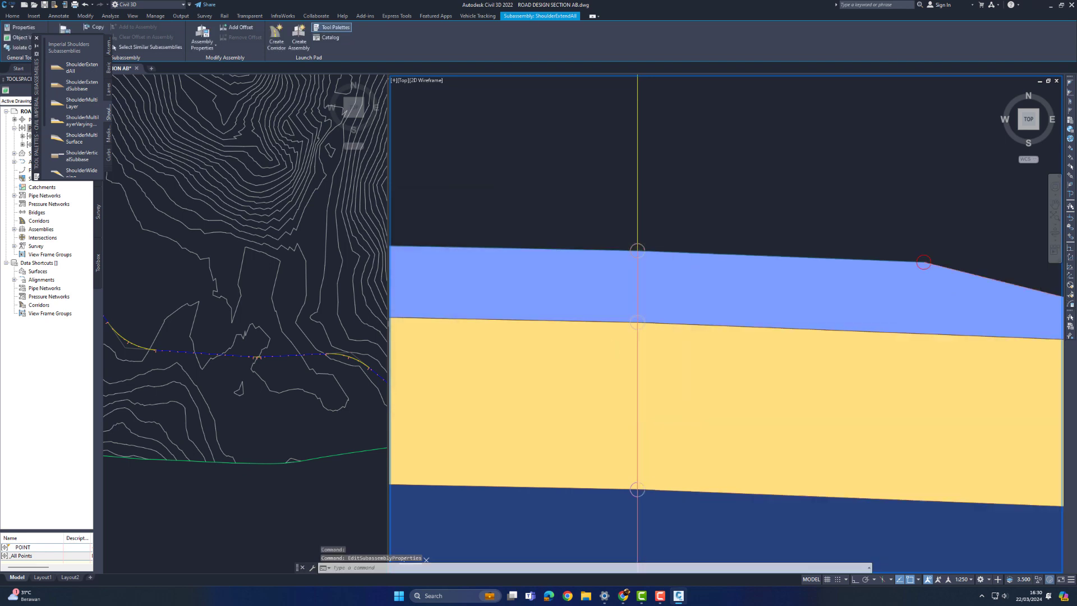
scroll(715, 323, down, 7)
scroll(732, 325, up, 2)
click(746, 319)
scroll(785, 323, up, 2)
key(Escape)
key(Escape)
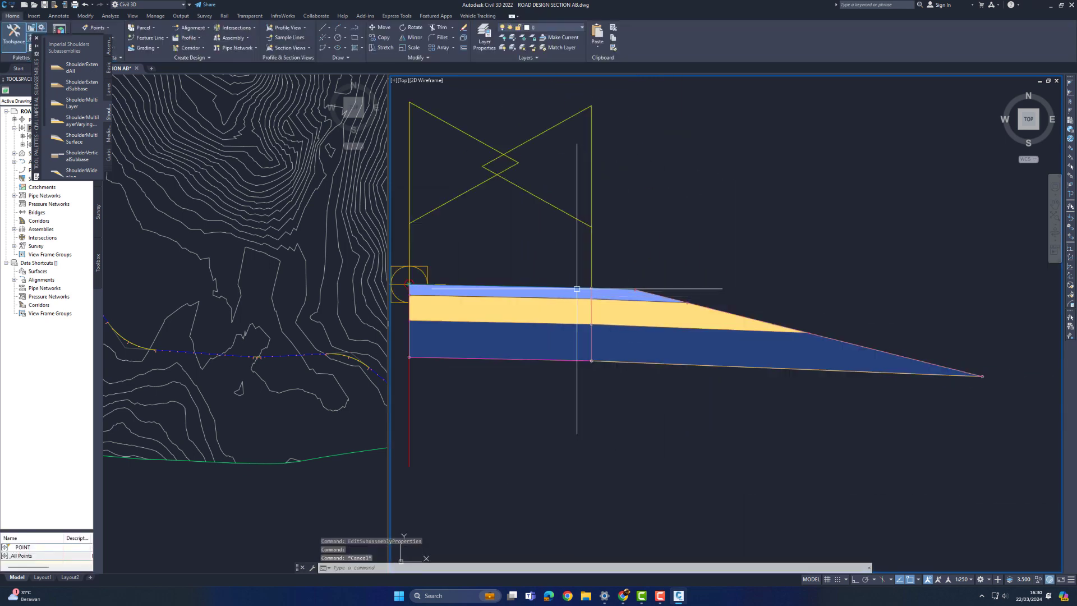
Step: Reopen the right shoulder's subassembly properties and set its daylight width to 0.22 m
click(635, 308)
right_click(634, 308)
click(667, 388)
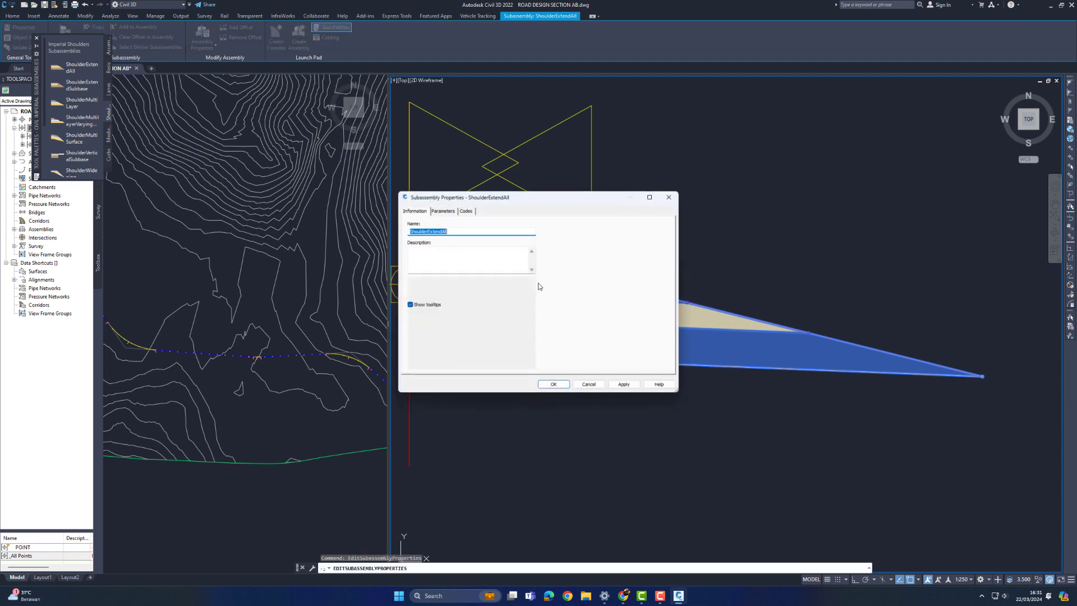
click(443, 211)
scroll(497, 288, down, 1)
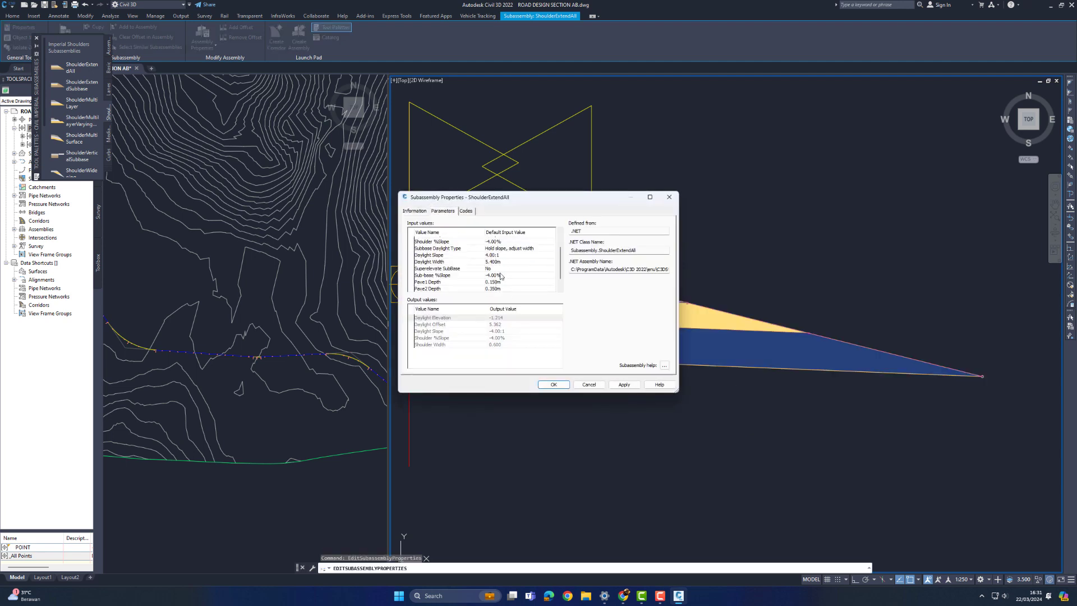
click(501, 262)
click(498, 261)
text(0.22)
click(511, 254)
click(624, 384)
scroll(531, 279, up, 1)
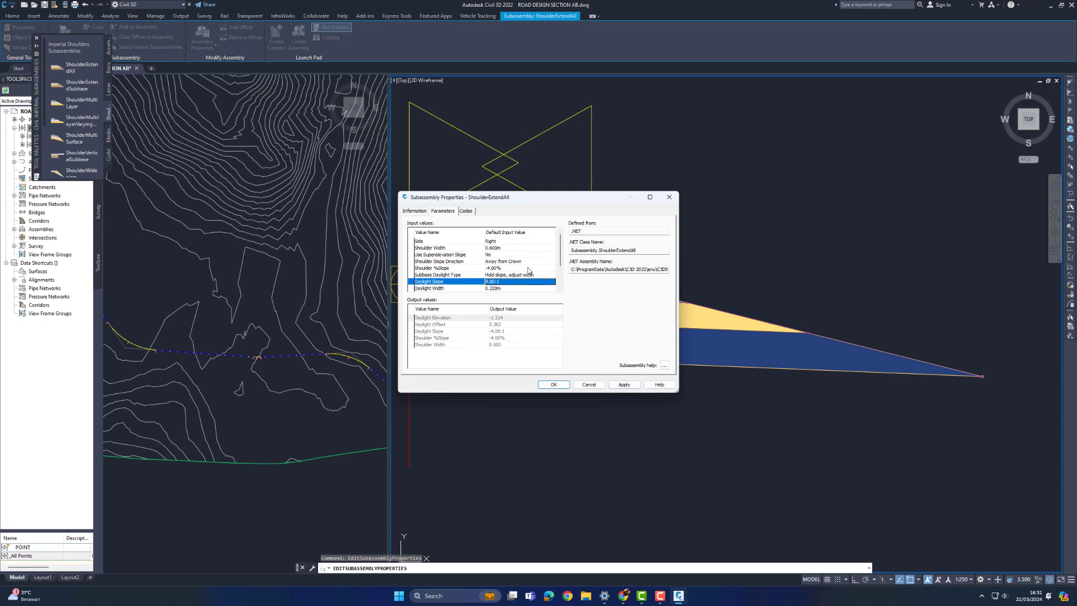
Step: Set the right shoulder's daylight slope to 2:1 and apply the subassembly changes
click(509, 249)
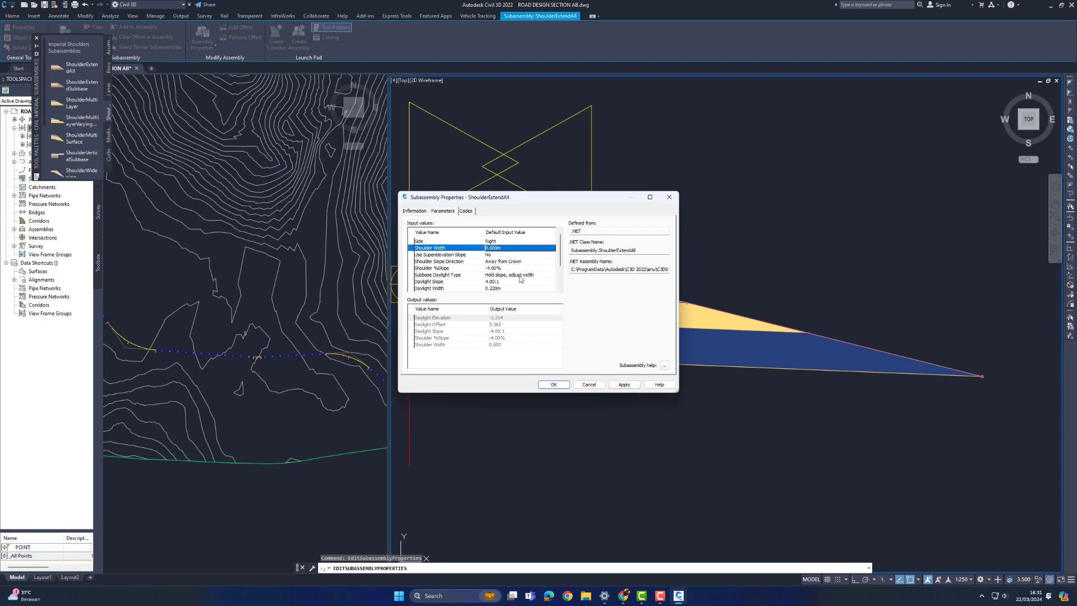
click(499, 271)
scroll(496, 263, down, 1)
double_click(493, 255)
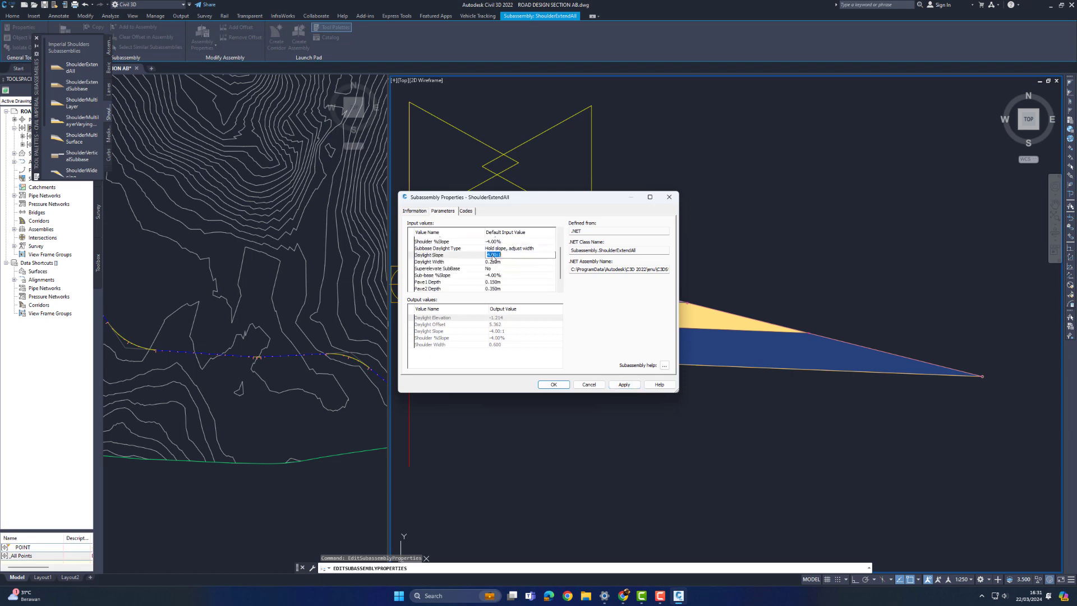
click(624, 384)
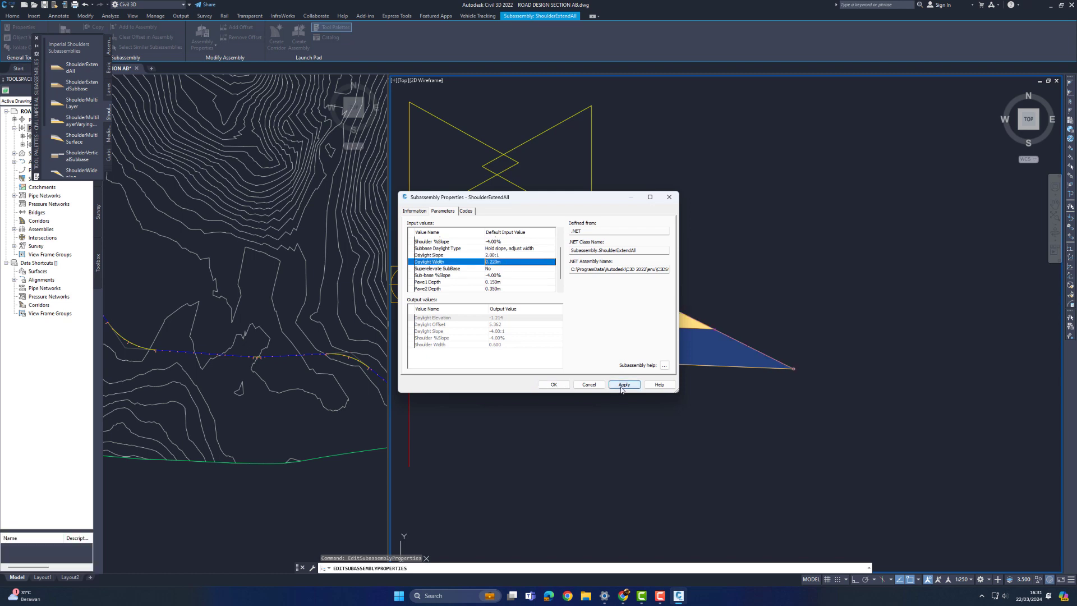
click(553, 384)
scroll(724, 311, down, 1)
scroll(665, 323, up, 1)
Step: Mirror the right lane and shoulder subassemblies to the left side of the assembly baseline
click(784, 248)
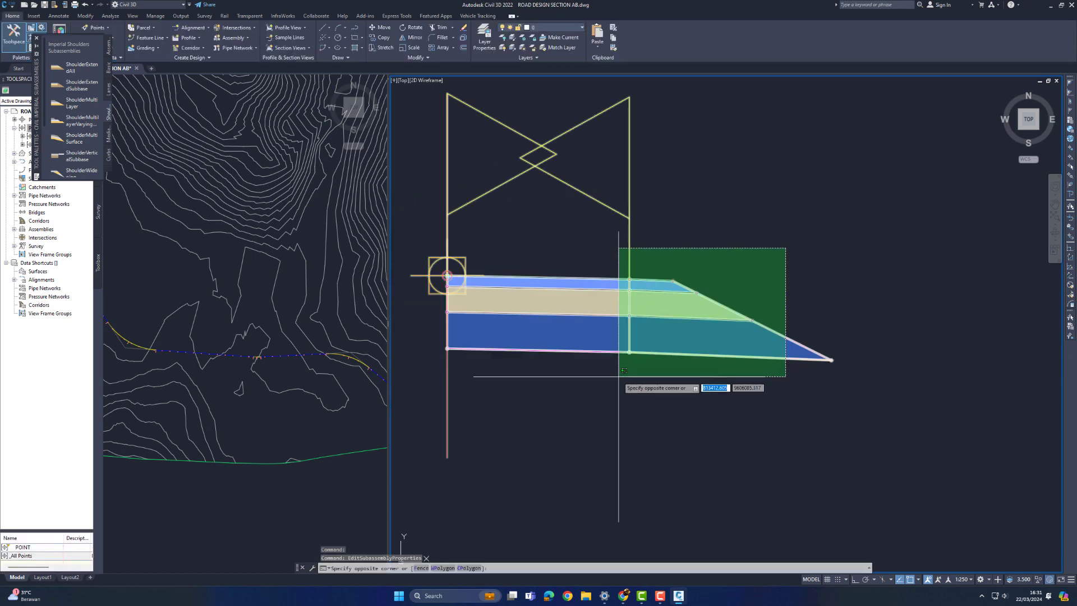
click(619, 375)
click(37, 38)
click(95, 47)
scroll(438, 275, up, 8)
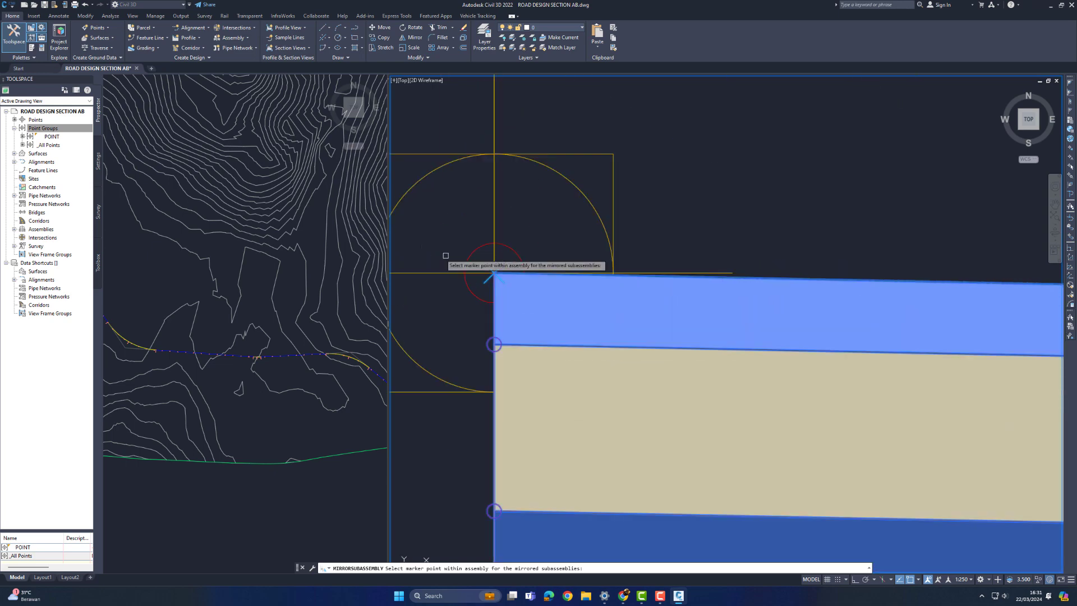
click(468, 259)
scroll(646, 236, down, 8)
middle_drag(646, 236, 833, 259)
click(810, 264)
scroll(534, 234, down, 3)
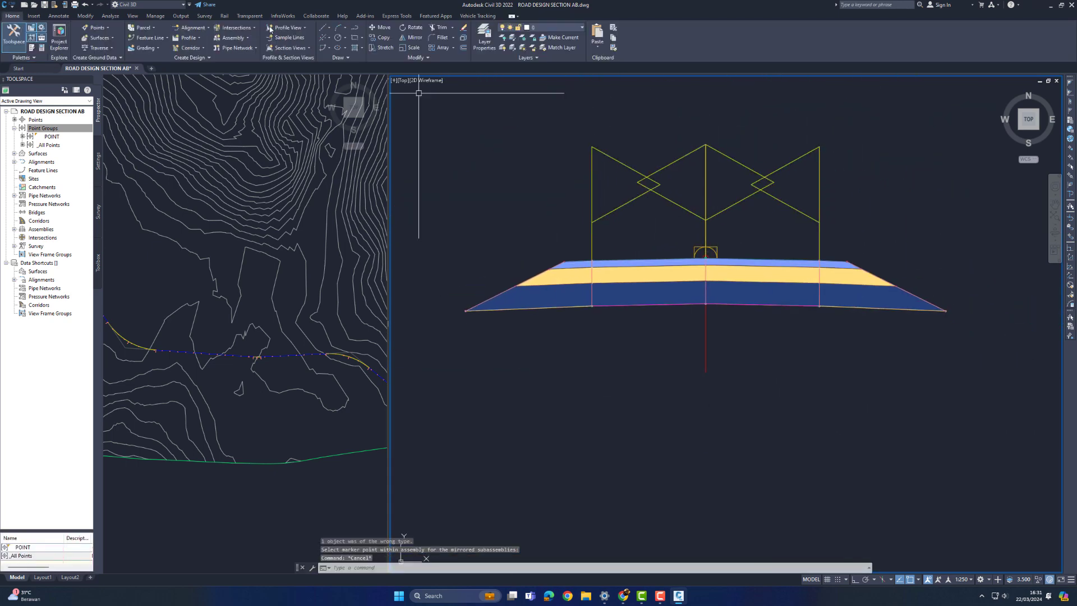
Step: Add a linear dimension across both lanes, placed above the road surface between the outer lane edges
click(59, 16)
click(218, 47)
scroll(590, 267, up, 10)
click(606, 200)
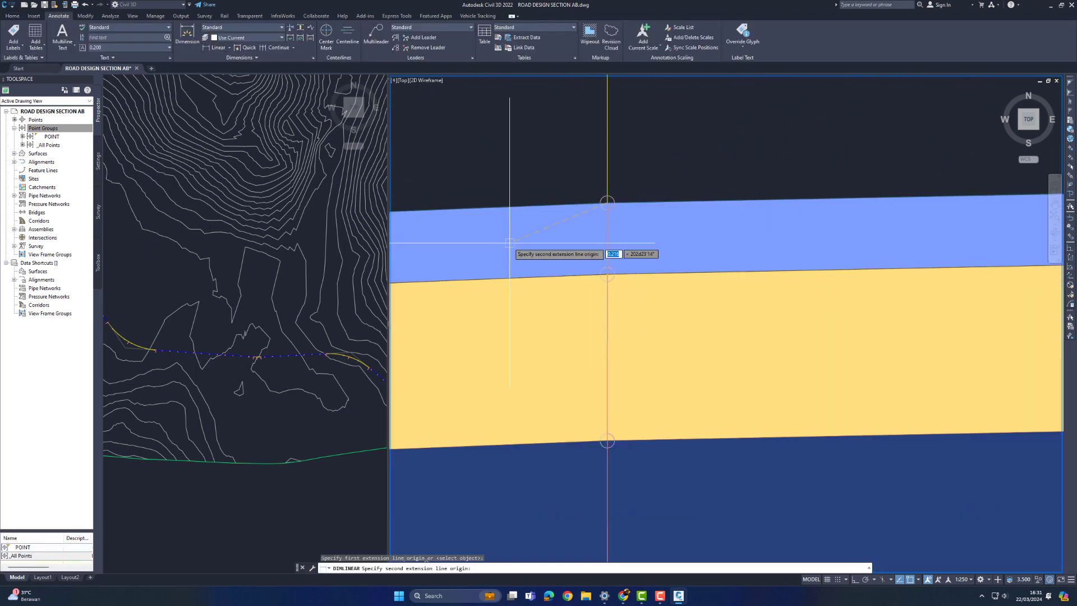
scroll(502, 254, down, 8)
scroll(880, 250, up, 8)
click(886, 229)
scroll(869, 208, down, 7)
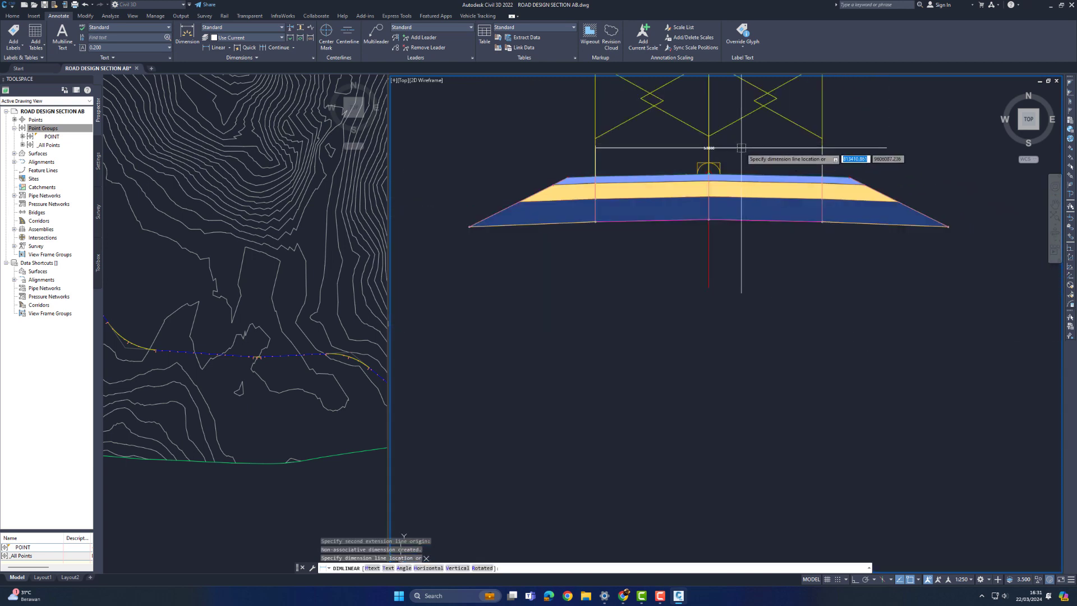
click(740, 149)
Step: Add a linear dimension for the left shoulder's width, in line with the carriageway dimension
scroll(505, 193, up, 3)
key(space)
scroll(676, 159, up, 5)
click(647, 126)
middle_drag(870, 148, 707, 216)
scroll(734, 195, up, 2)
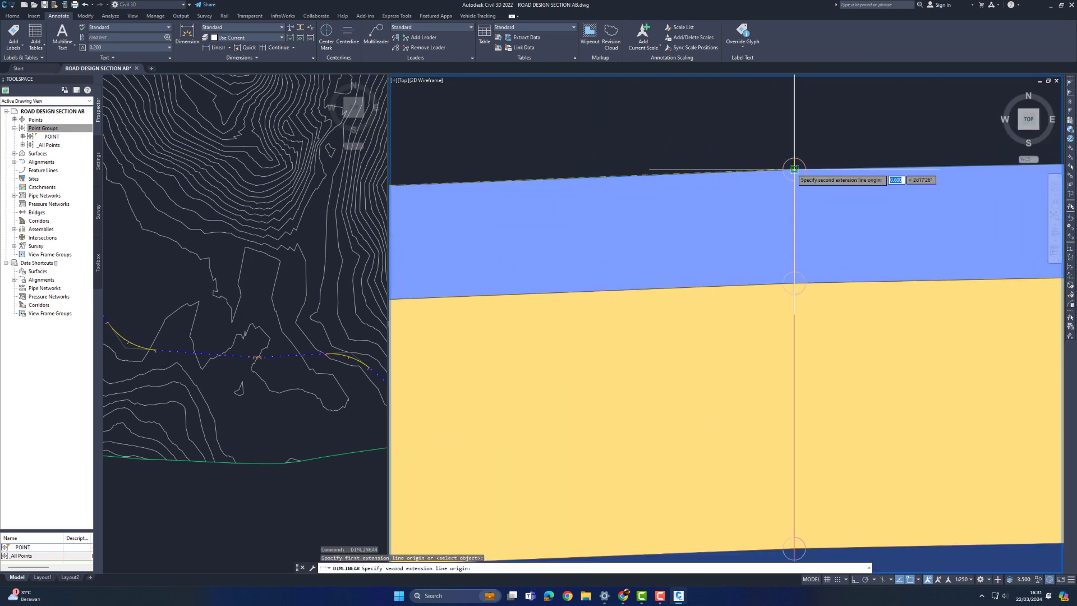
click(792, 169)
scroll(792, 169, down, 2)
middle_drag(785, 168, 729, 421)
scroll(761, 149, up, 2)
click(723, 124)
scroll(637, 196, down, 4)
Step: Mirror the left shoulder dimension about the vertical assembly baseline to the right shoulder, keeping the original
click(583, 155)
click(563, 192)
scroll(564, 209, down, 4)
text(mi)
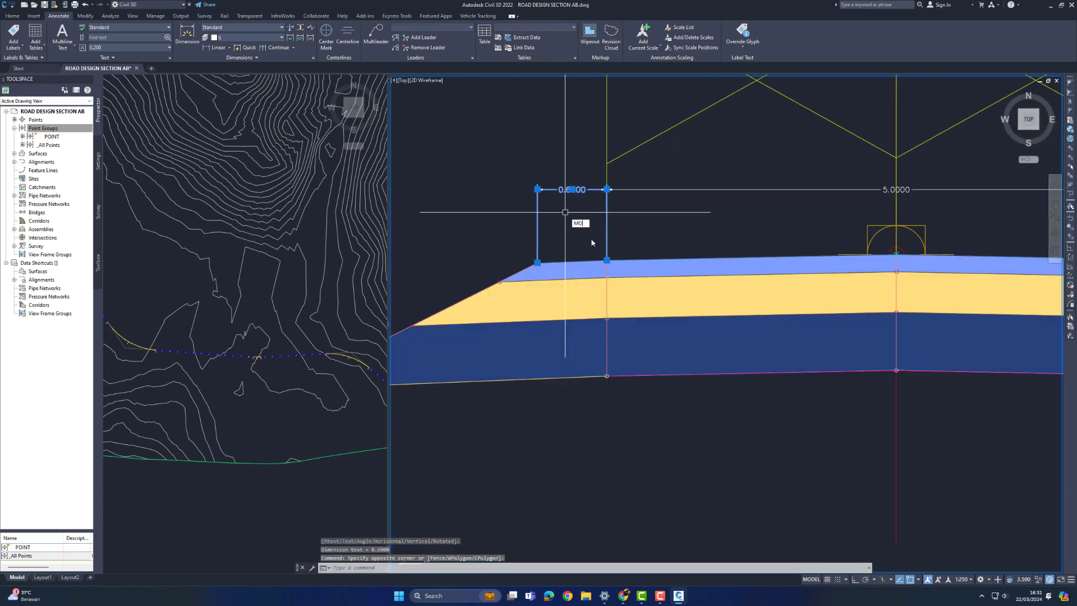
key(space)
scroll(912, 243, up, 2)
click(886, 262)
scroll(886, 262, down, 4)
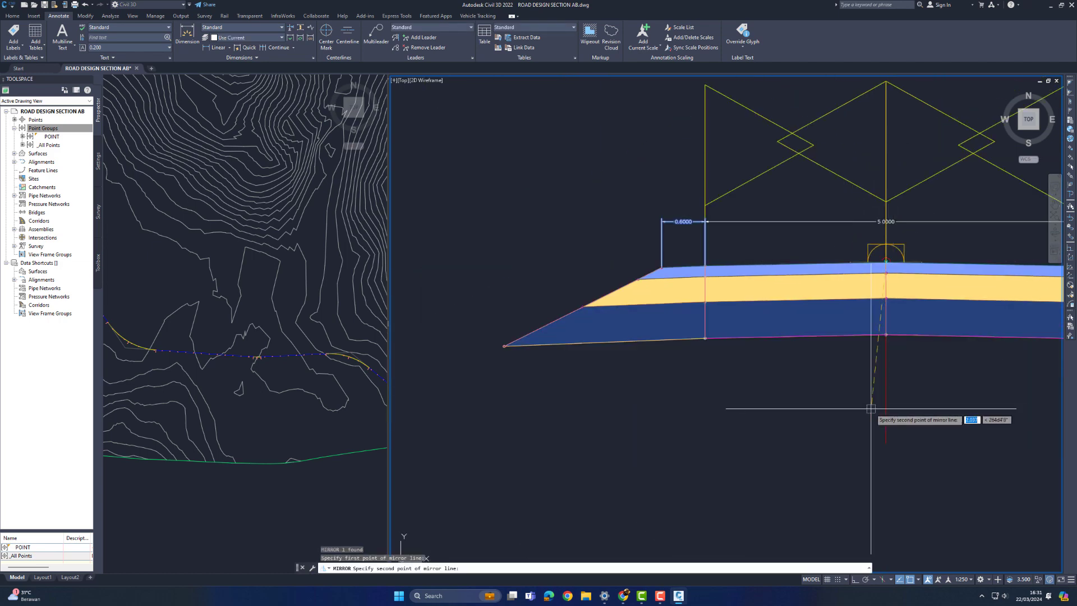
key(F8)
click(853, 447)
click(876, 478)
scroll(829, 432, down, 2)
scroll(1009, 280, up, 3)
scroll(922, 333, down, 3)
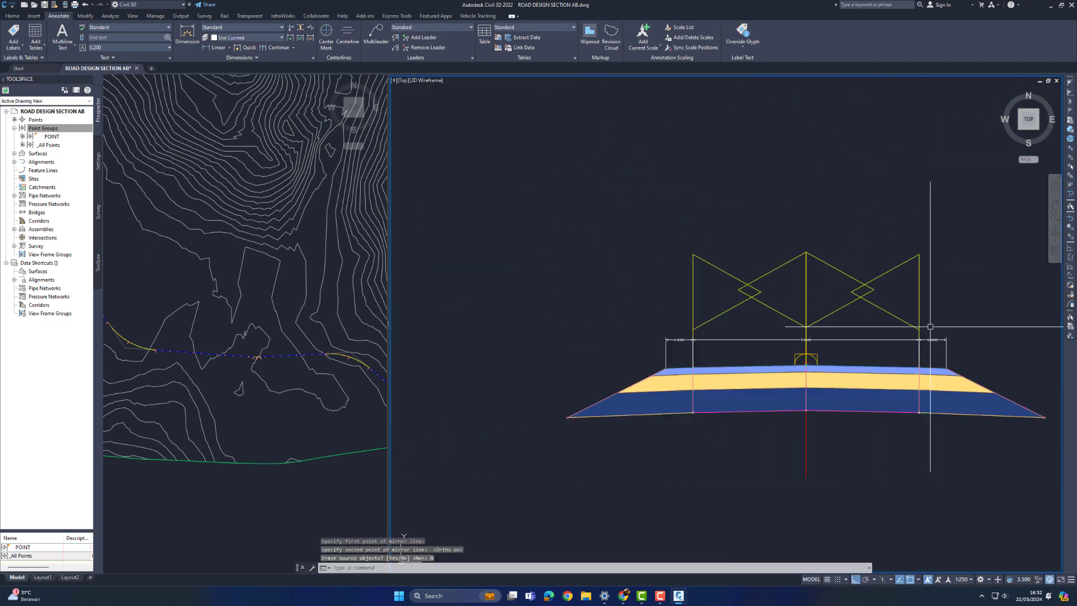
key(Escape)
Step: Attach a right-side DaylightBench subassembly from the Imperial Daylight set to the right shoulder's outer end point
middle_drag(789, 346, 809, 271)
click(12, 16)
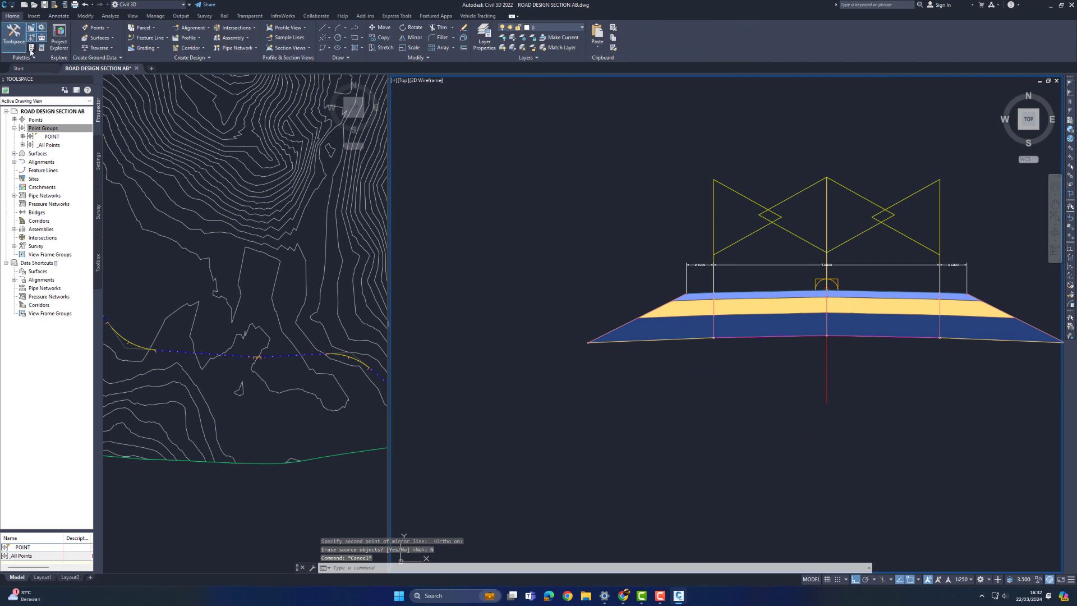
click(31, 47)
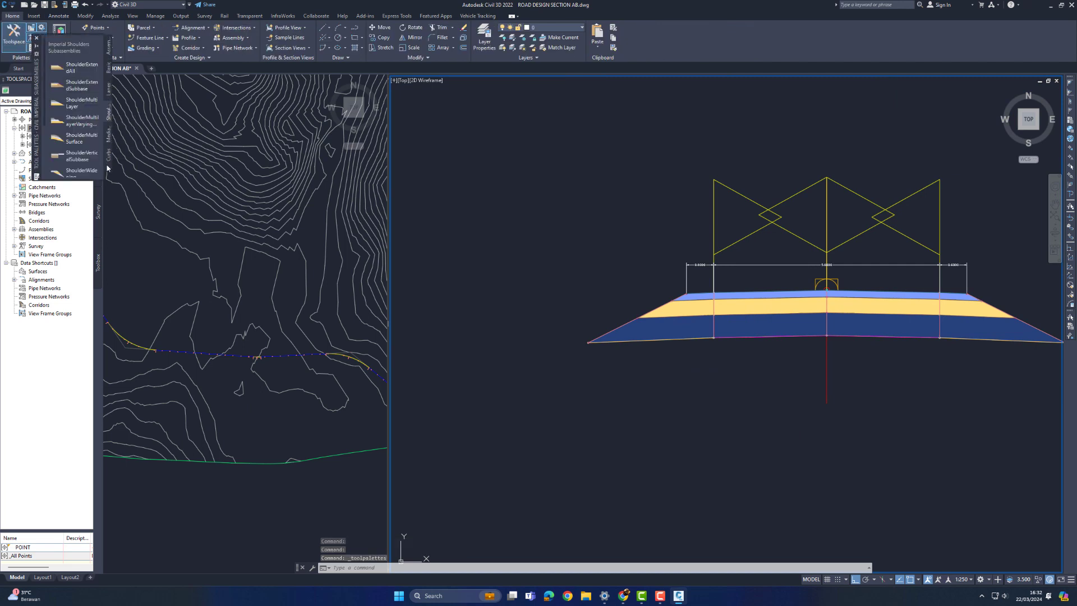
click(108, 169)
click(149, 238)
click(80, 103)
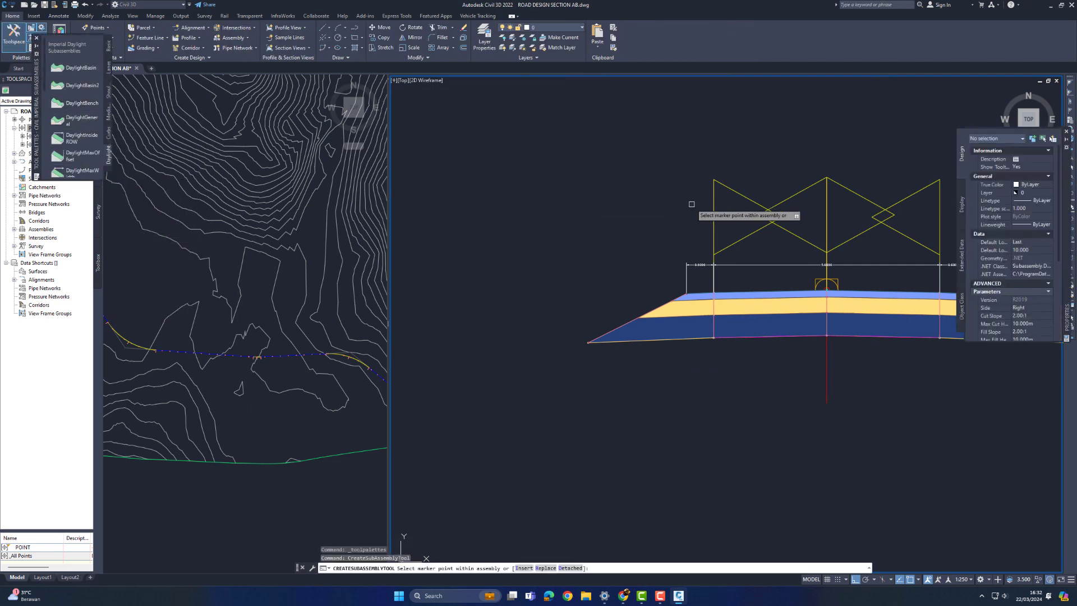
scroll(1024, 327, down, 1)
middle_drag(875, 284, 452, 281)
scroll(723, 354, up, 7)
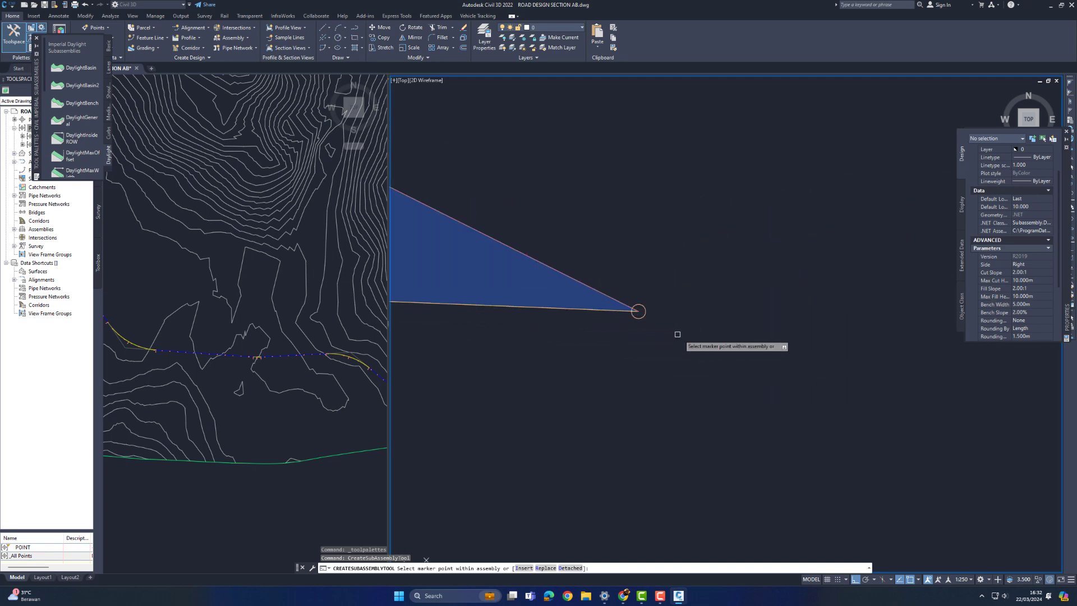
click(641, 311)
right_click(639, 243)
click(659, 250)
Step: Set the right DaylightBench subassembly's cut slope to 1:1 and its maximum cut height to 5 m
scroll(659, 271, down, 4)
click(721, 252)
right_click(721, 252)
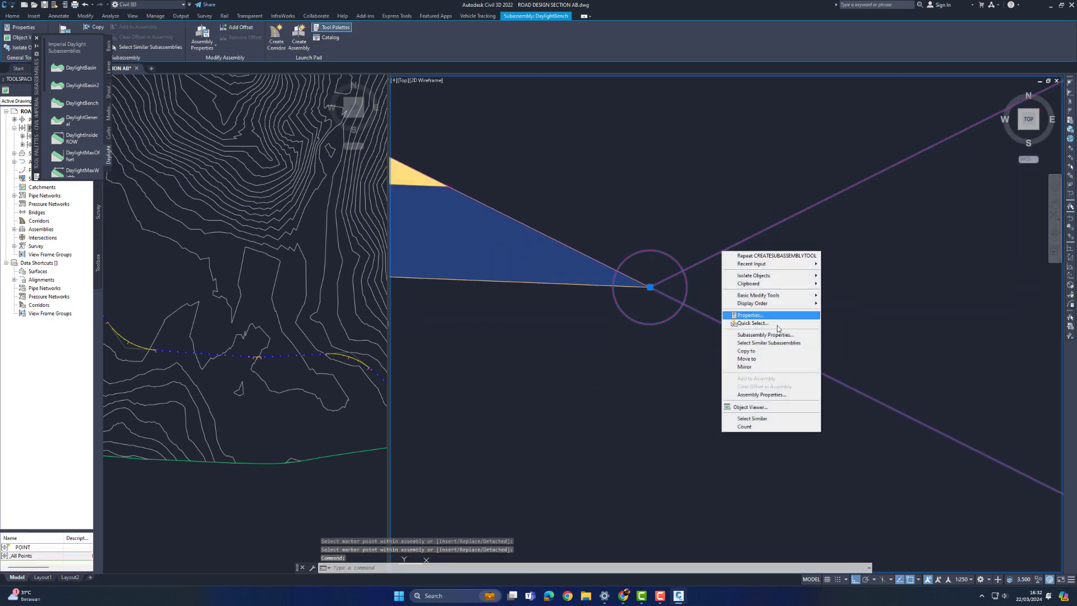
click(765, 334)
click(497, 250)
click(497, 250)
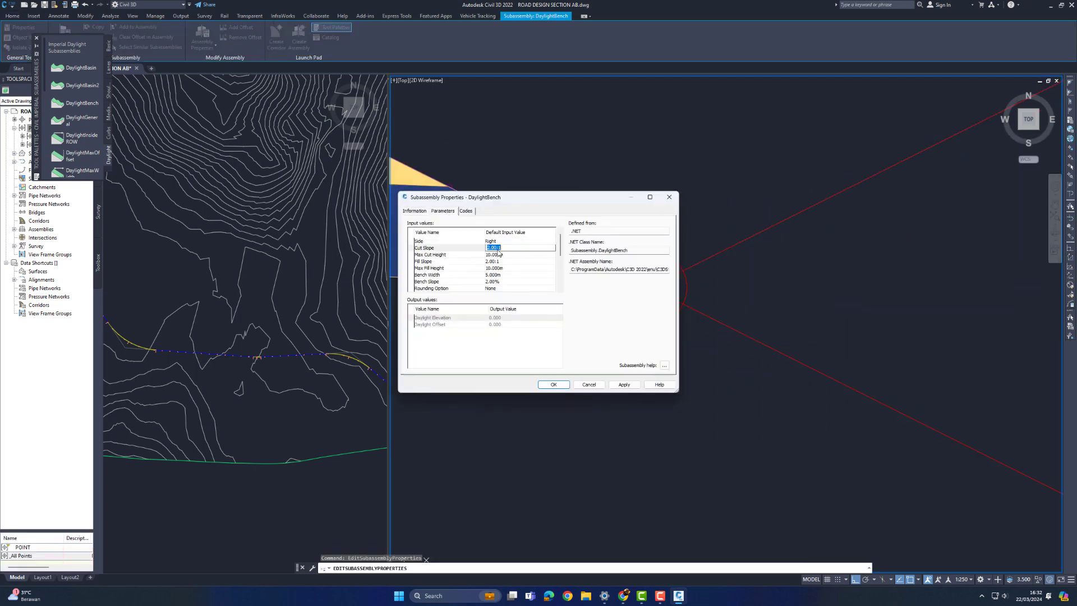
text(1)
click(500, 255)
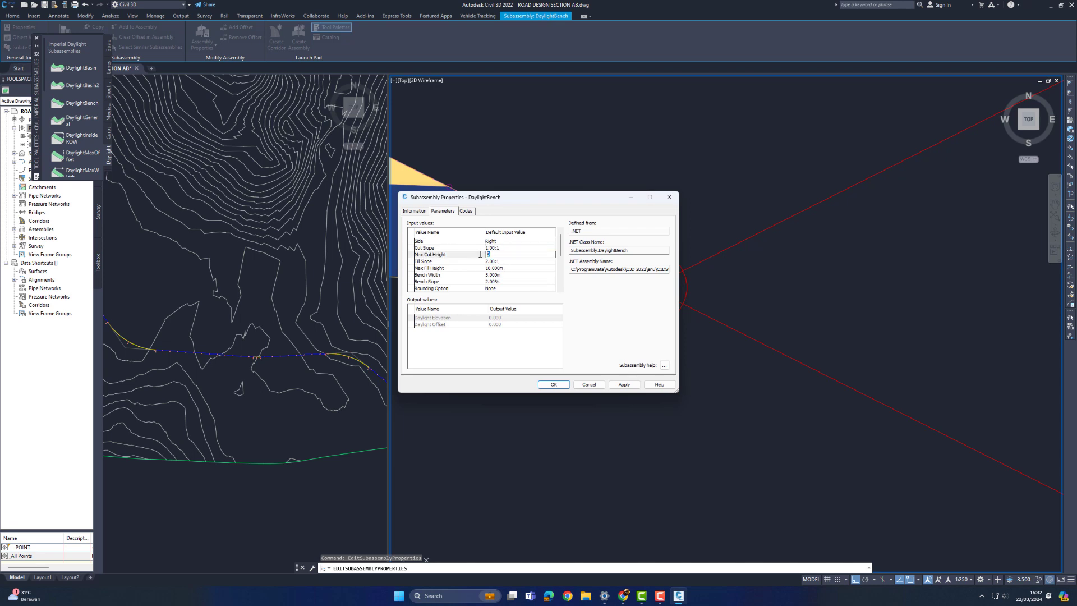
text(5)
key(Return)
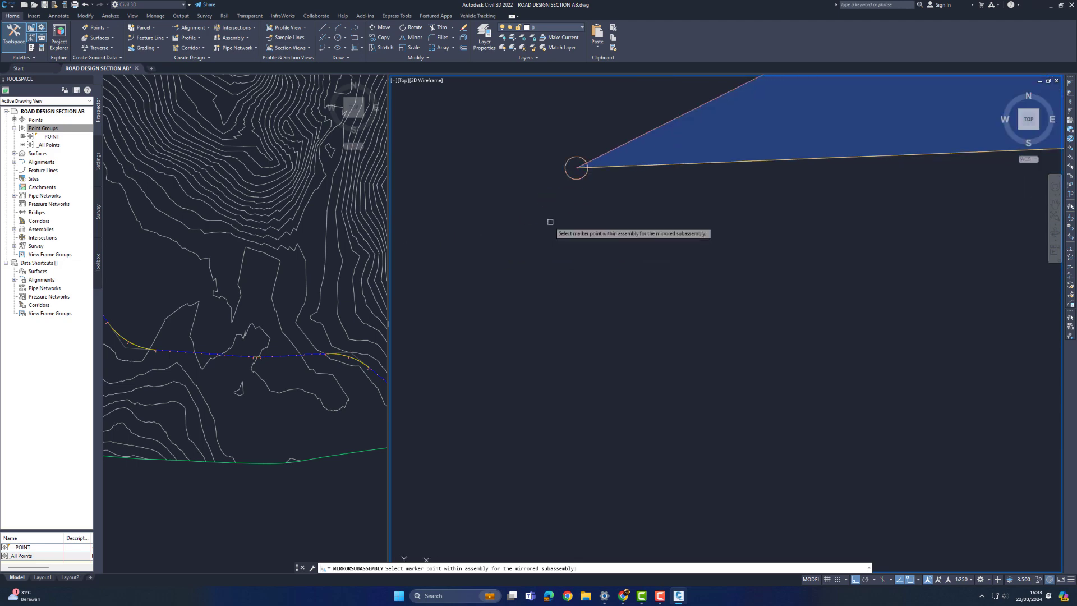
Step: Mirror the DaylightBench subassembly onto the left shoulder's outer end point
click(567, 176)
scroll(631, 320, down, 7)
middle_drag(663, 308, 661, 258)
Step: Widen the viewport with the surface and alignment so that it shows the whole alignment
click(302, 304)
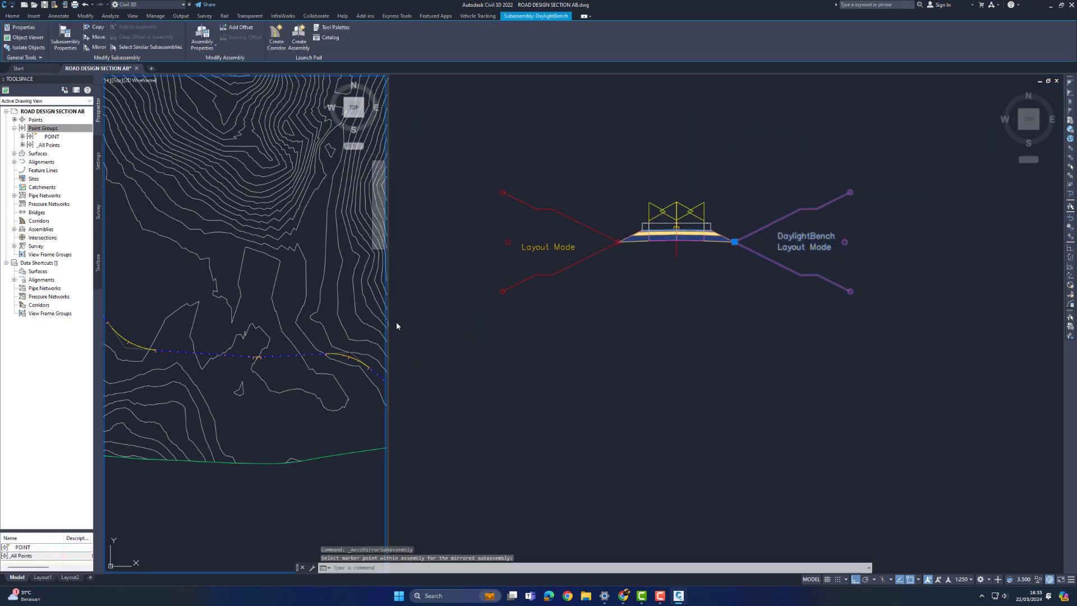
drag(388, 326, 662, 320)
scroll(759, 306, down, 3)
scroll(505, 373, down, 3)
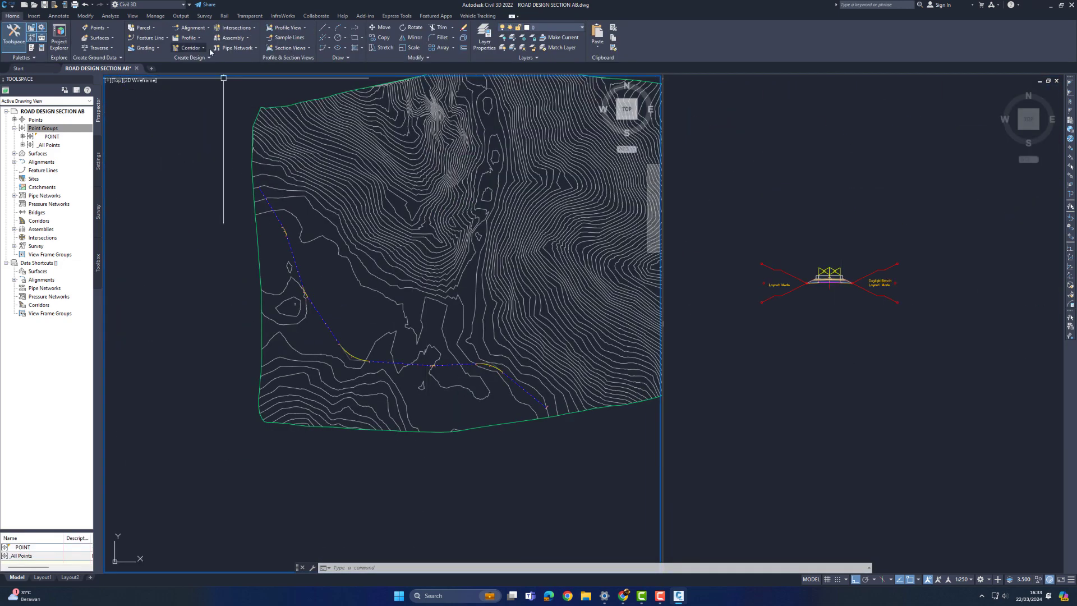
Step: Create a corridor named Corridor ROAD AB from Alignment ROAD AB, profile ALGN ROAD VERTICAL and the Assembly - ROAD 5 M assembly
click(190, 48)
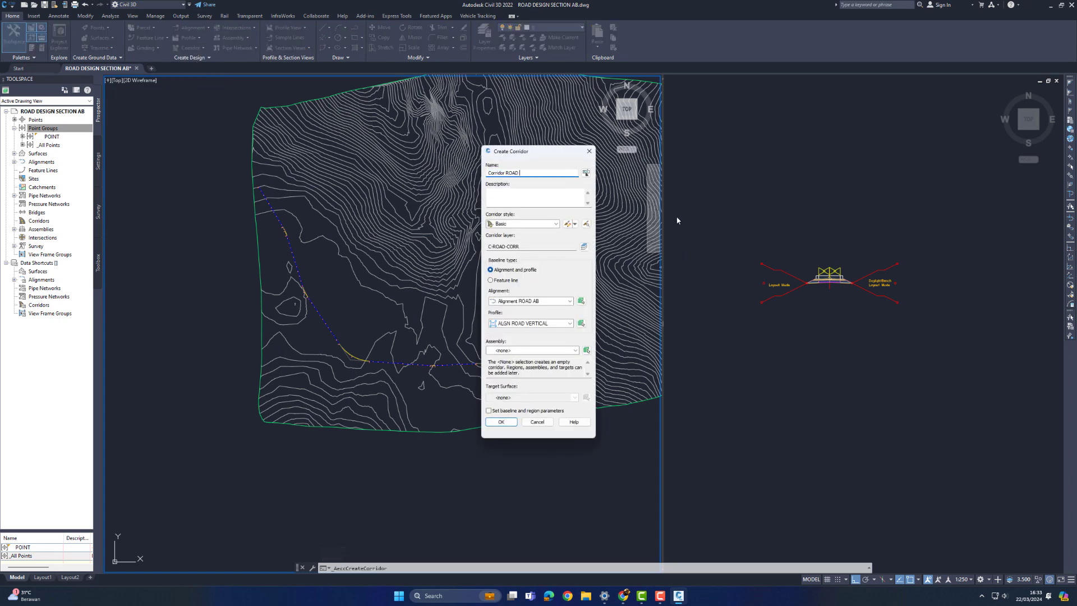
click(527, 323)
click(534, 332)
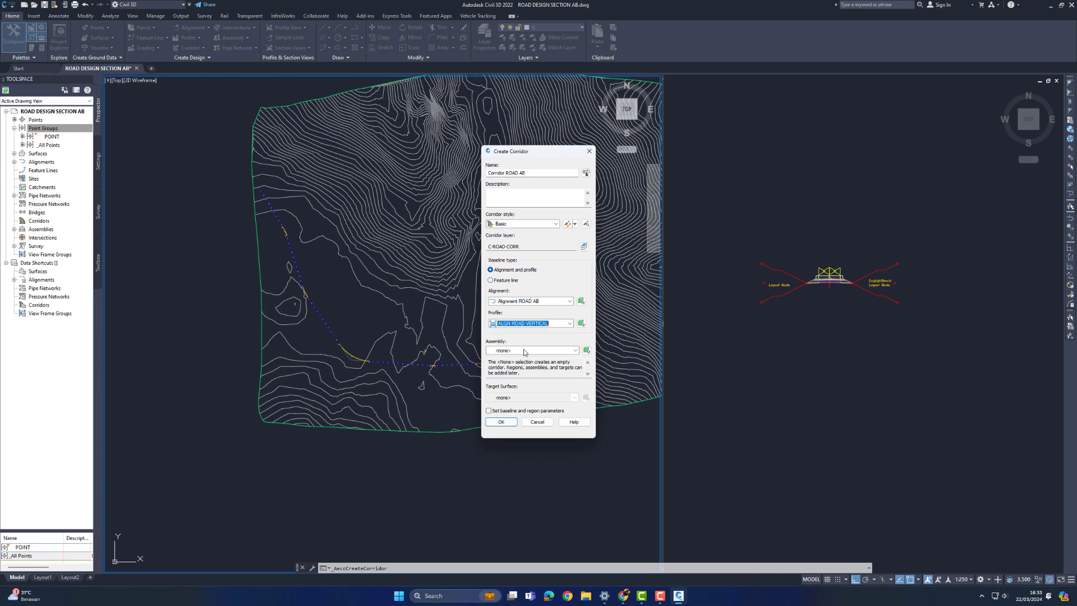
click(501, 422)
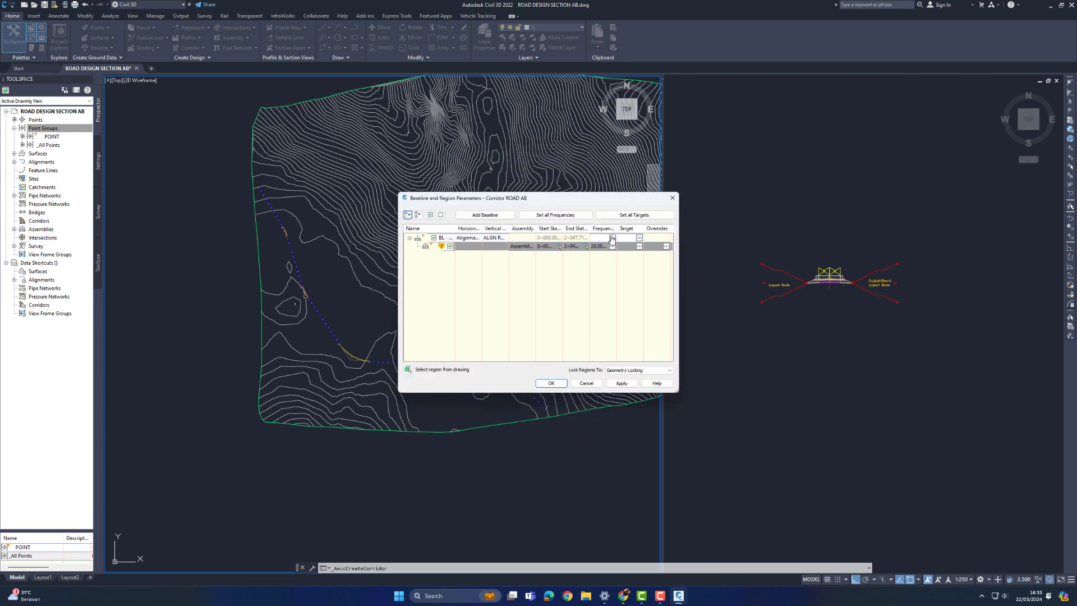
Step: Set Surface EG as the target surface for both DaylightBench subassemblies of the corridor
click(651, 215)
click(519, 253)
click(537, 345)
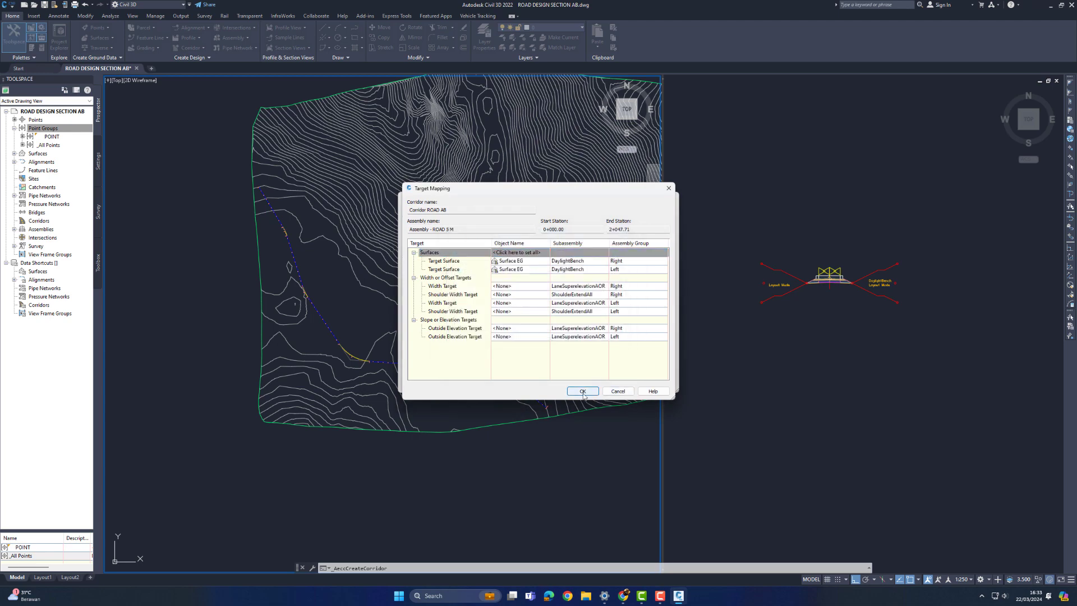
click(583, 391)
Step: Set the corridor's assembly frequency along tangents to 5 m and build the corridor
click(558, 216)
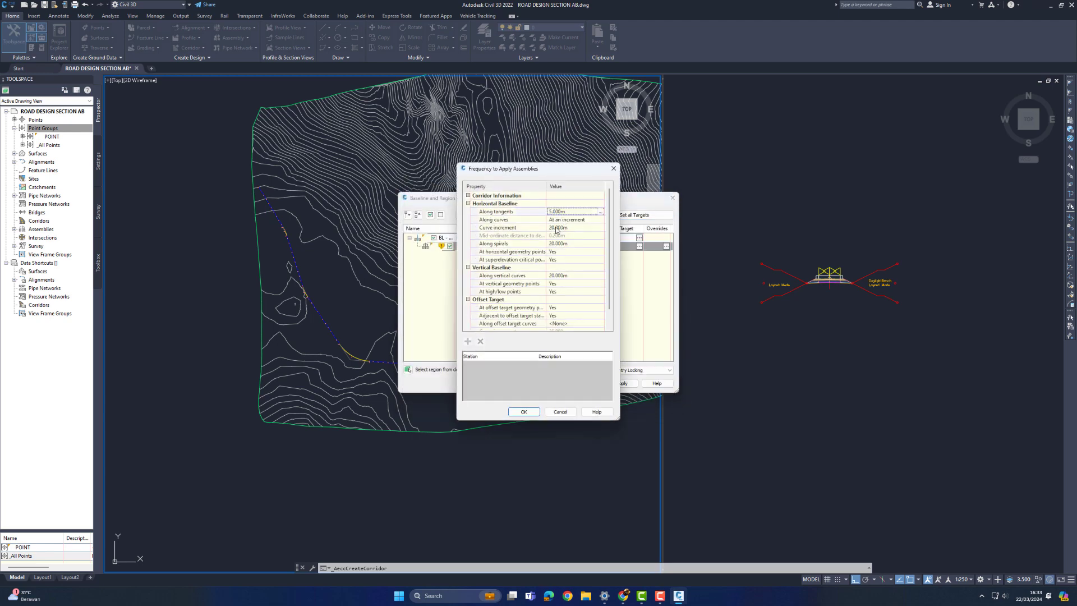
click(531, 412)
click(621, 383)
click(477, 274)
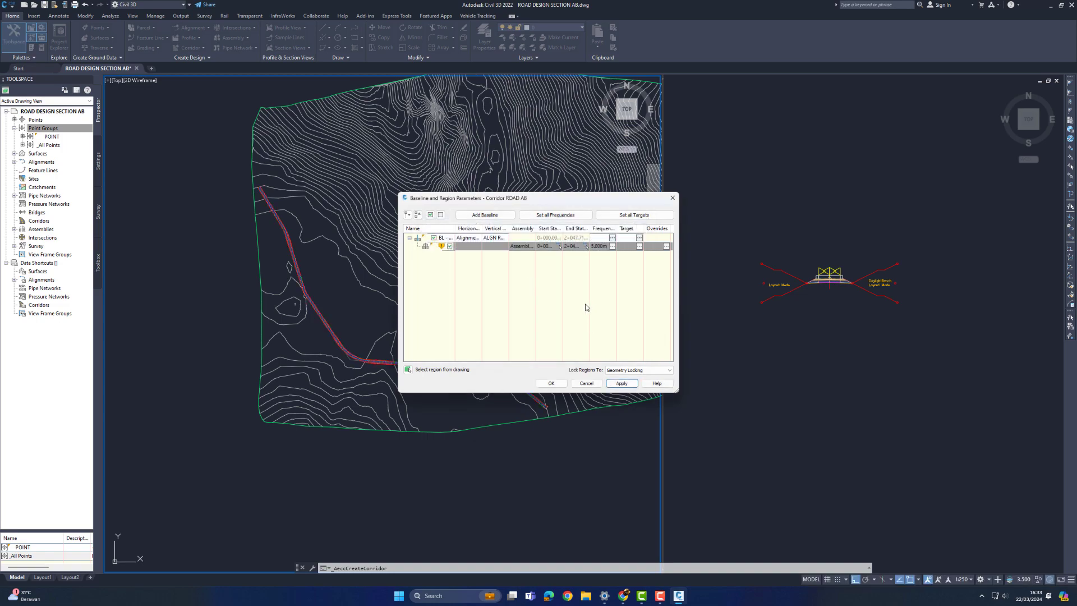
click(551, 383)
Step: Inspect the built corridor in plan along its length, from the end station through the curves
scroll(540, 411, up, 12)
scroll(513, 320, down, 2)
click(512, 320)
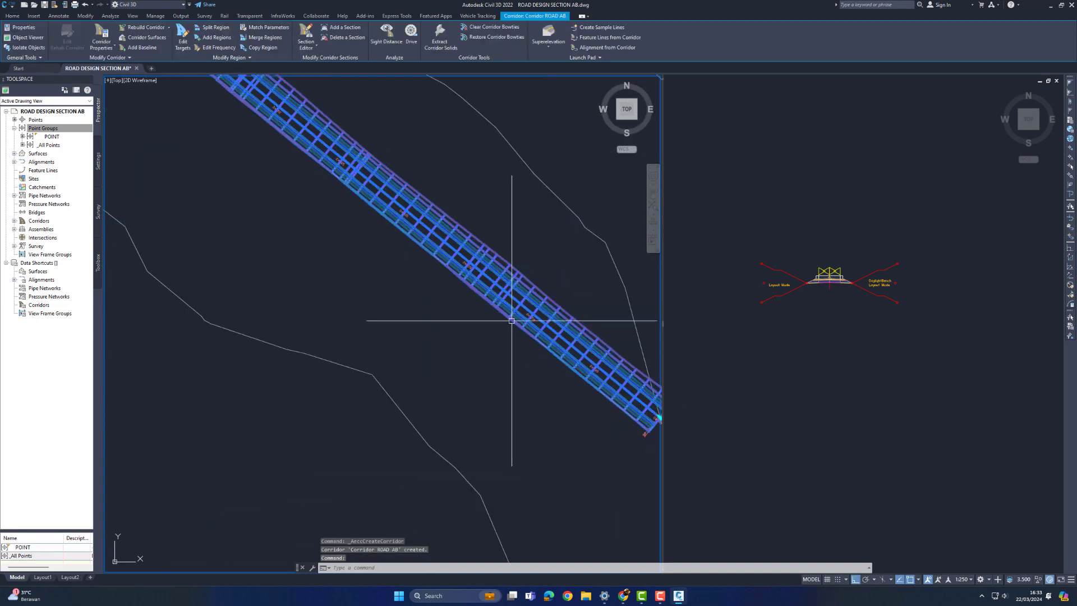
scroll(511, 321, down, 8)
middle_drag(145, 92, 404, 182)
scroll(404, 183, up, 8)
scroll(405, 183, down, 8)
scroll(347, 106, up, 2)
middle_drag(347, 105, 310, 177)
scroll(310, 177, down, 6)
scroll(373, 255, up, 6)
scroll(409, 257, up, 3)
scroll(409, 258, down, 5)
middle_drag(518, 280, 322, 277)
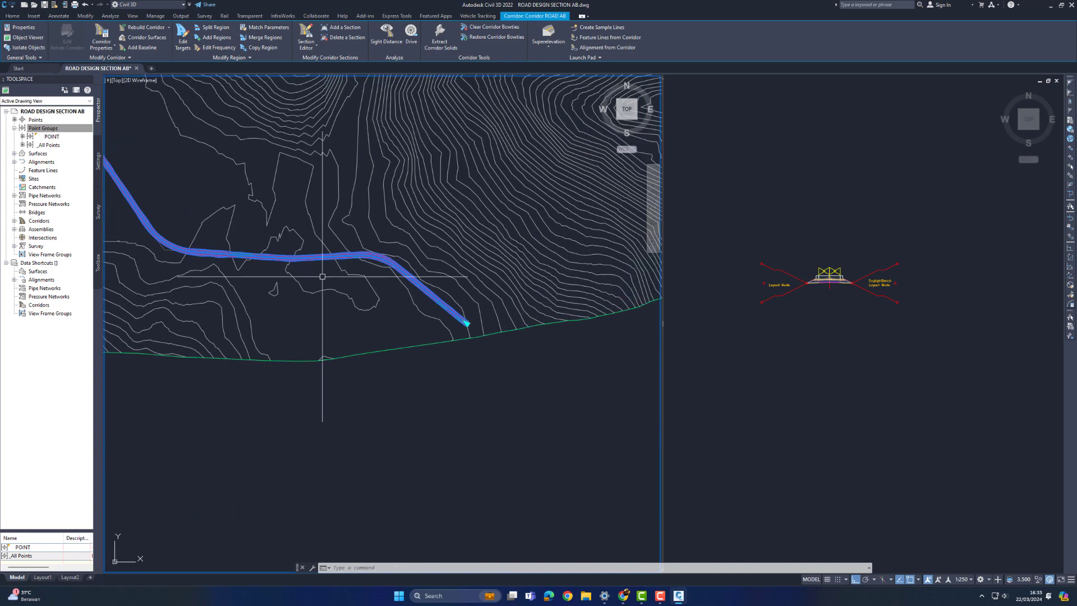
scroll(323, 277, up, 4)
key(Escape)
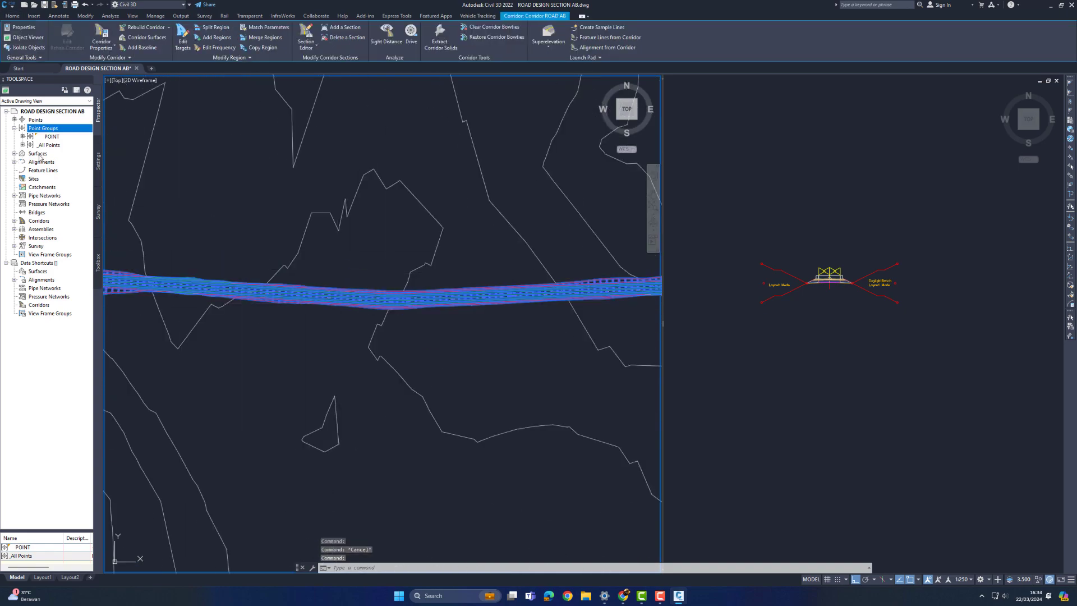
Step: Open the properties of Corridor ROAD AB and add a corridor surface
double_click(38, 221)
right_click(63, 229)
click(88, 235)
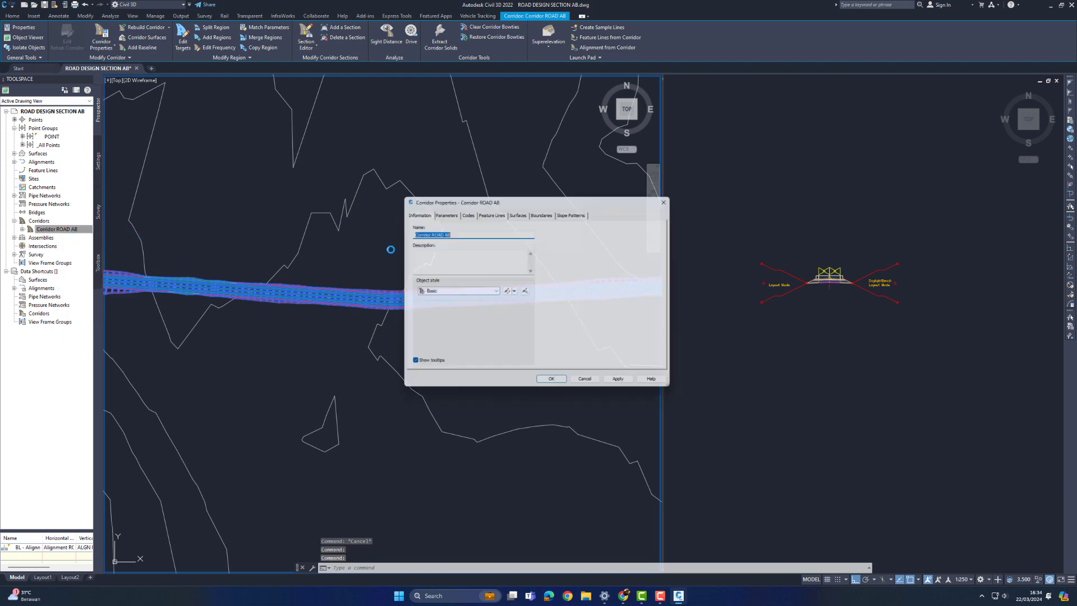
click(518, 211)
click(412, 240)
Step: Rename the new corridor surface as Corridor DATUM
click(467, 269)
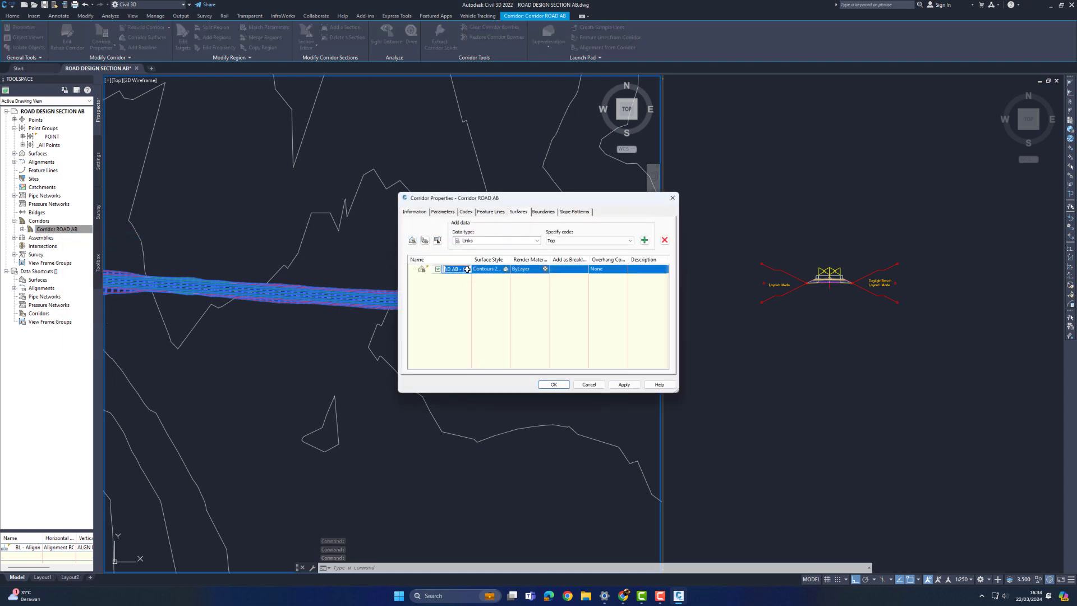
key(BackSpace)
key(BackSpace)
key(BackSpace)
key(BackSpace)
key(BackSpace)
key(BackSpace)
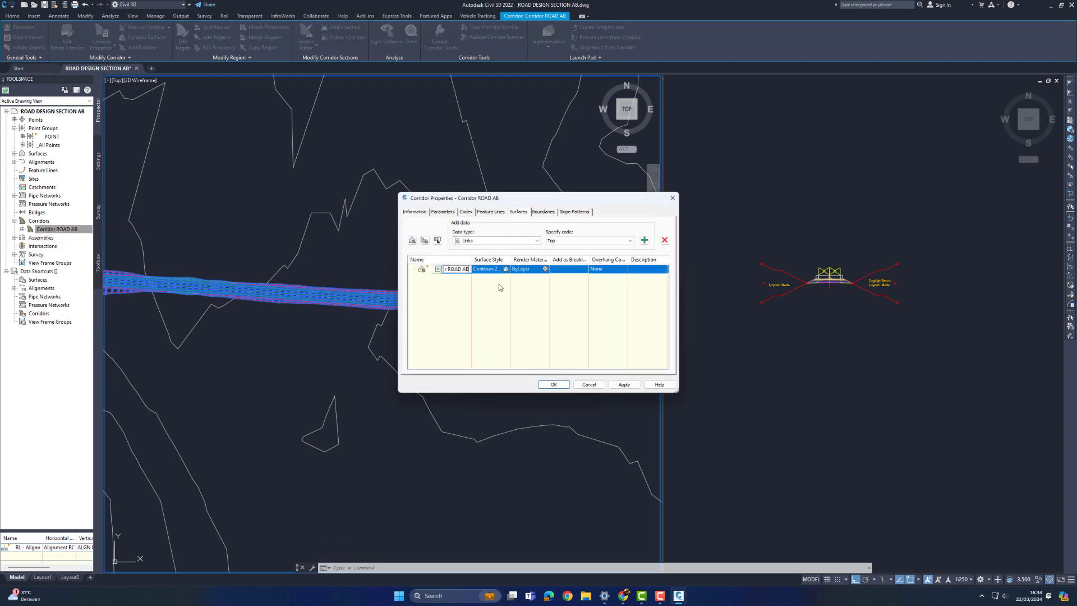
key(BackSpace)
key(BackSpace)
key(BackSpace)
key(BackSpace)
key(BackSpace)
key(BackSpace)
key(BackSpace)
key(BackSpace)
key(BackSpace)
key(BackSpace)
text(OR R)
key(BackSpace)
key(BackSpace)
key(BackSpace)
key(BackSpace)
text(or DATUM)
key(Return)
Step: Add the Datum links to the Corridor DATUM surface as breaklines, with overhang correction set to Bottom Links
click(574, 246)
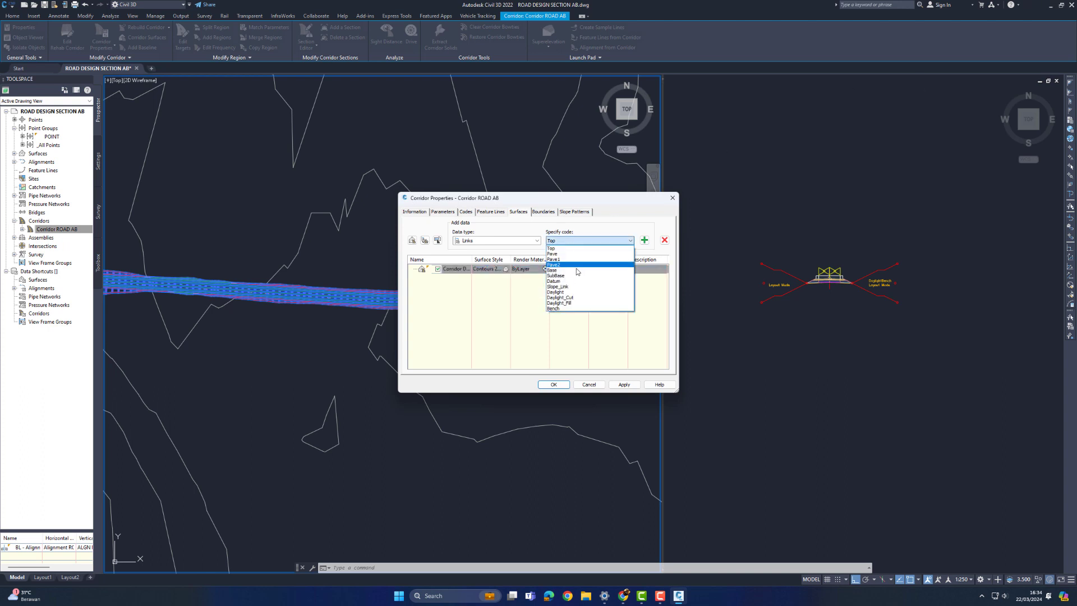
click(578, 276)
click(611, 269)
click(643, 239)
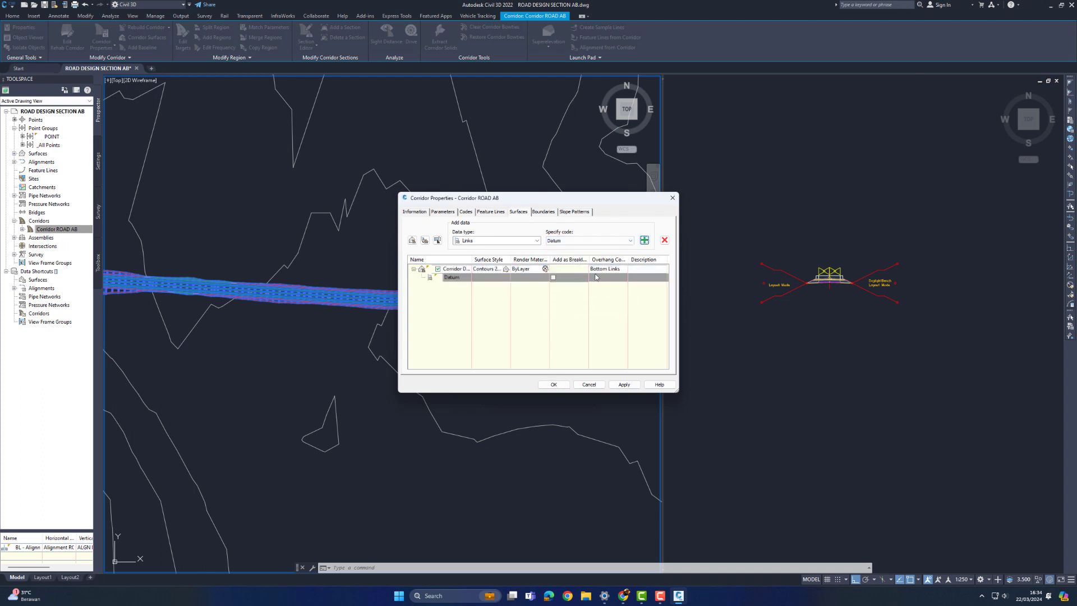
Step: Create a second corridor surface named Corridor TOP from the Top links, with overhang correction set to Top Links
click(412, 240)
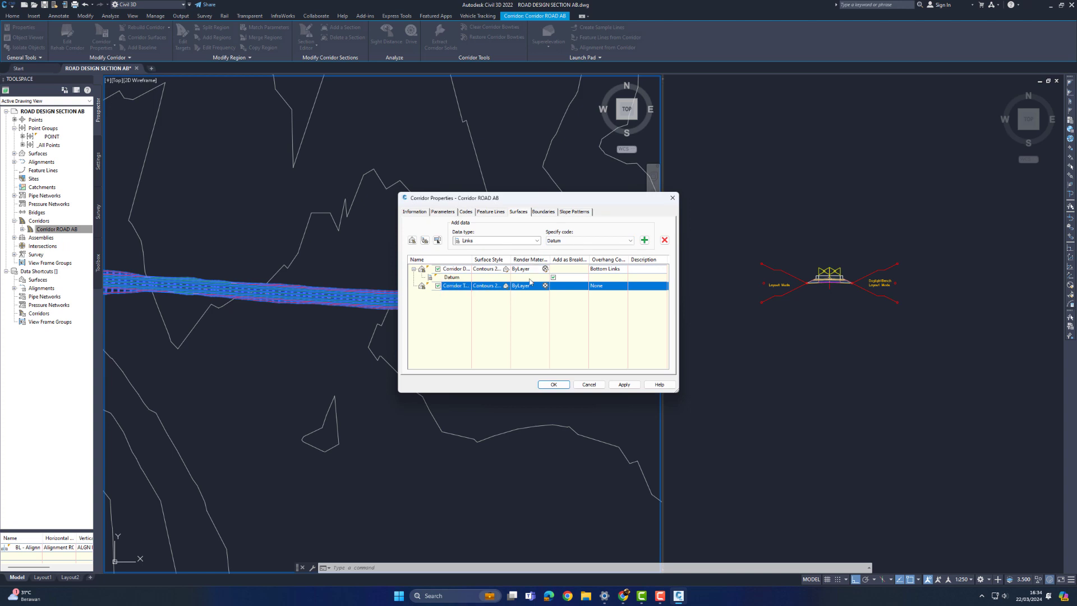
click(604, 295)
click(603, 242)
click(599, 248)
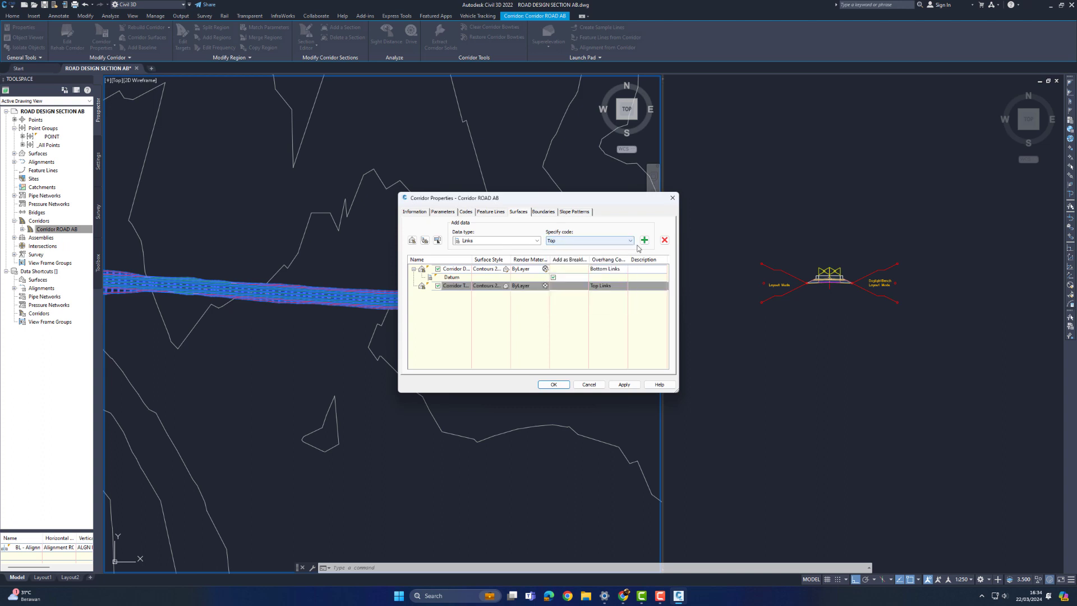
click(644, 239)
Step: Add the corridor extents as the outer boundary for both the Corridor DATUM and Corridor TOP surfaces
click(543, 211)
right_click(454, 236)
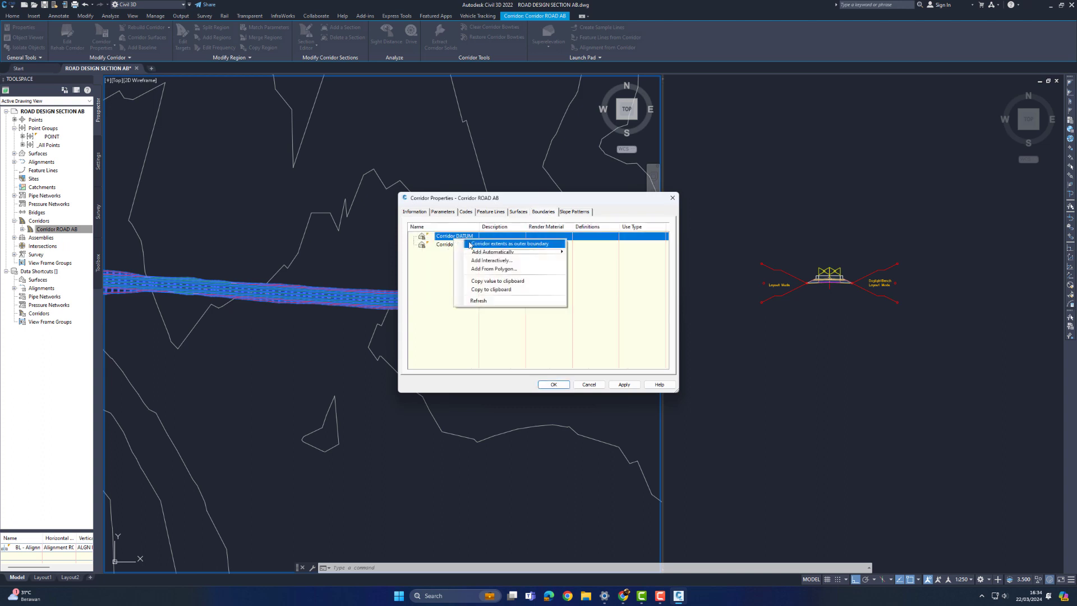
click(507, 243)
right_click(455, 254)
click(505, 260)
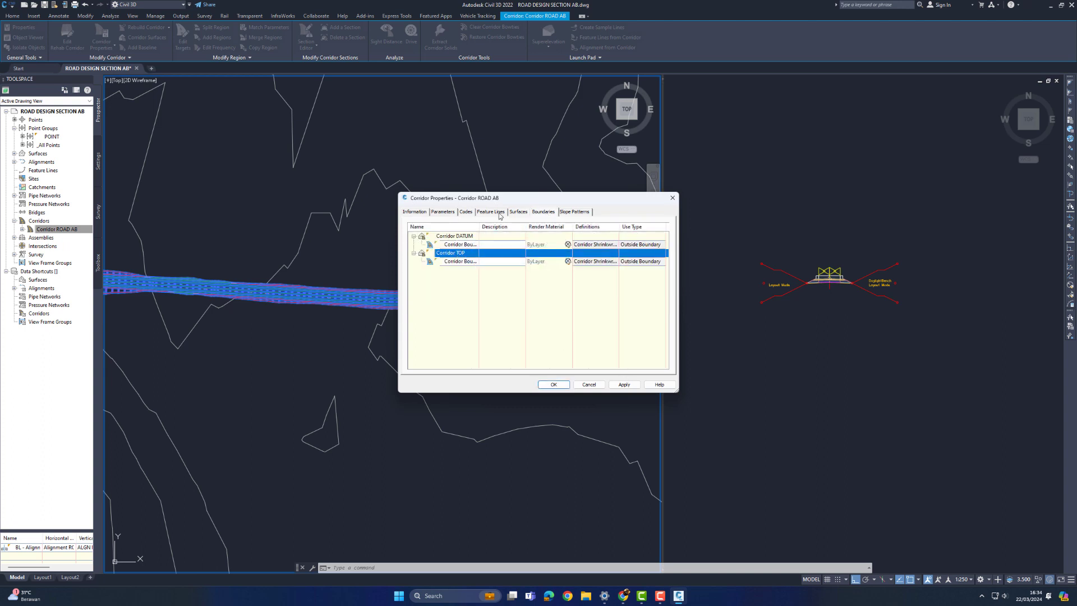
Step: Set the Corridor DATUM surface's style to _No Display
click(518, 212)
click(505, 270)
click(556, 293)
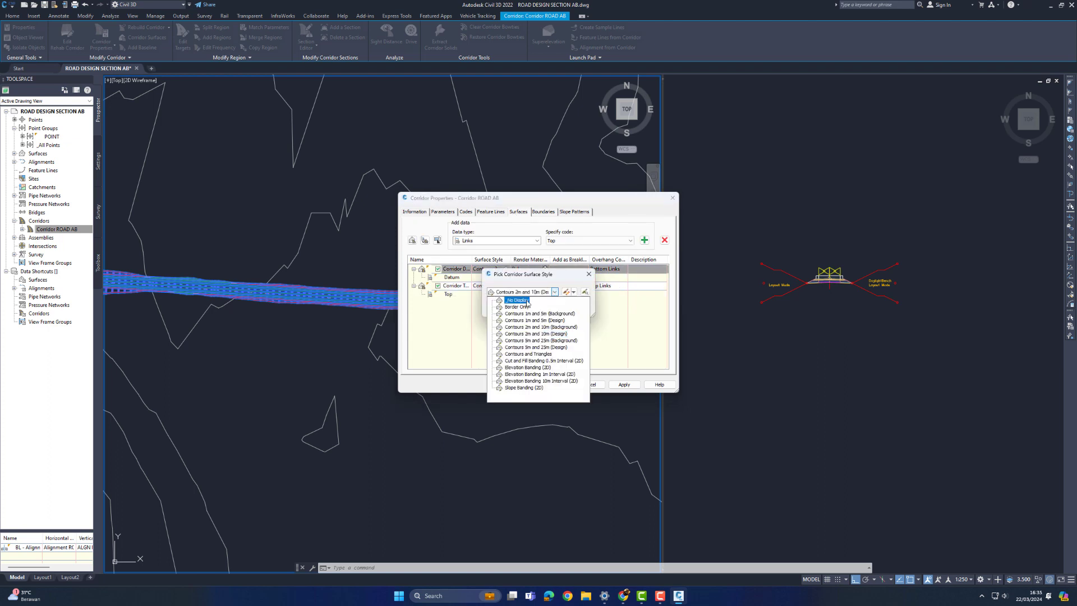
click(517, 303)
click(503, 307)
Step: Set the Corridor TOP surface's style to _No Display
click(505, 285)
click(584, 291)
click(524, 298)
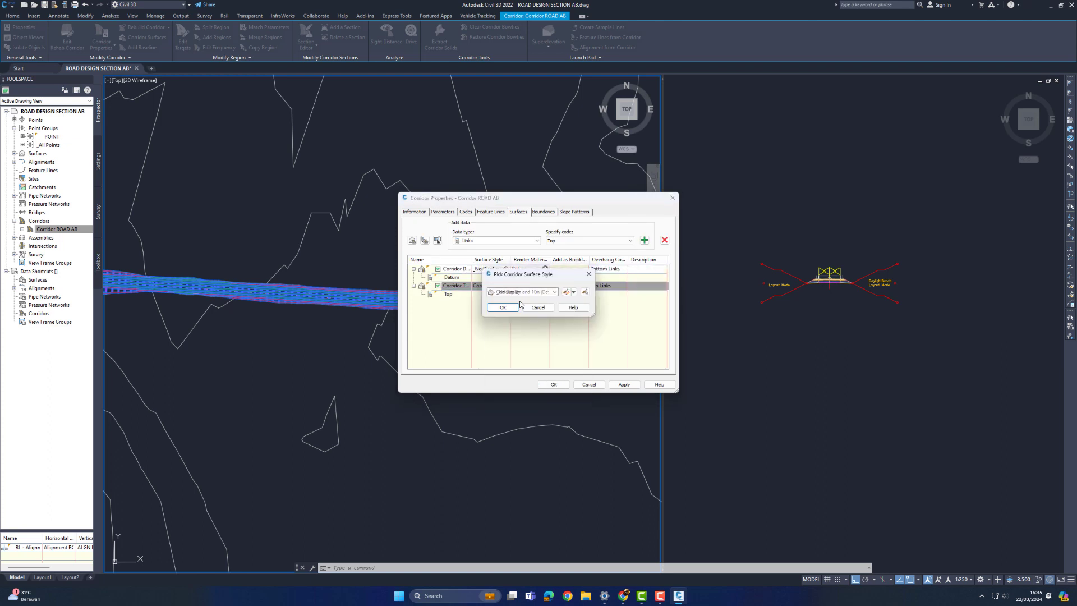
key(Return)
Step: Set the Corridor TOP surface's style to Border Only and hide the border component in that style
click(504, 286)
click(515, 291)
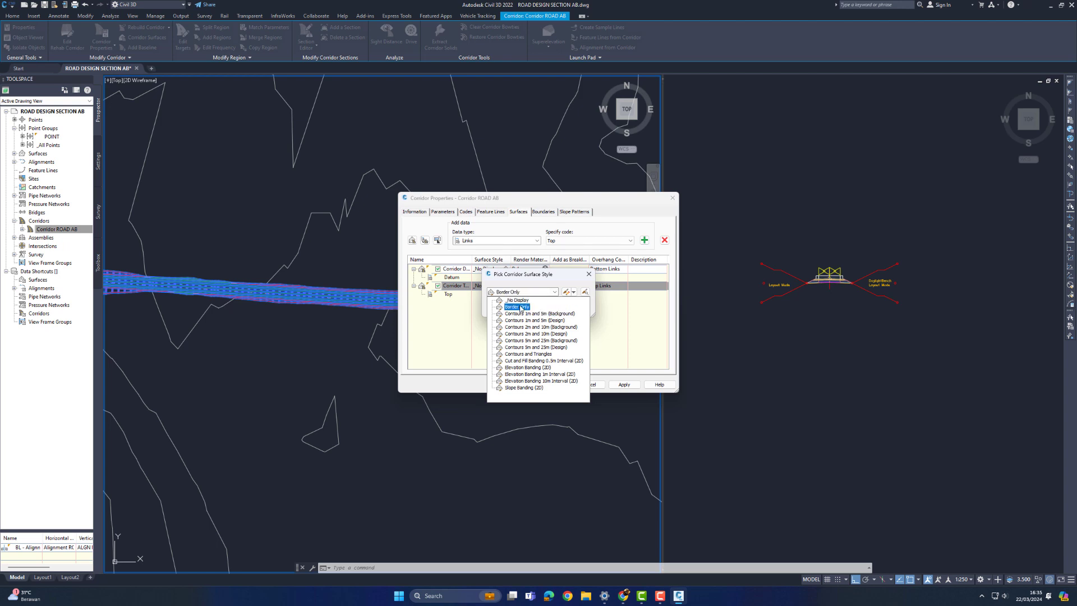
click(521, 308)
click(566, 292)
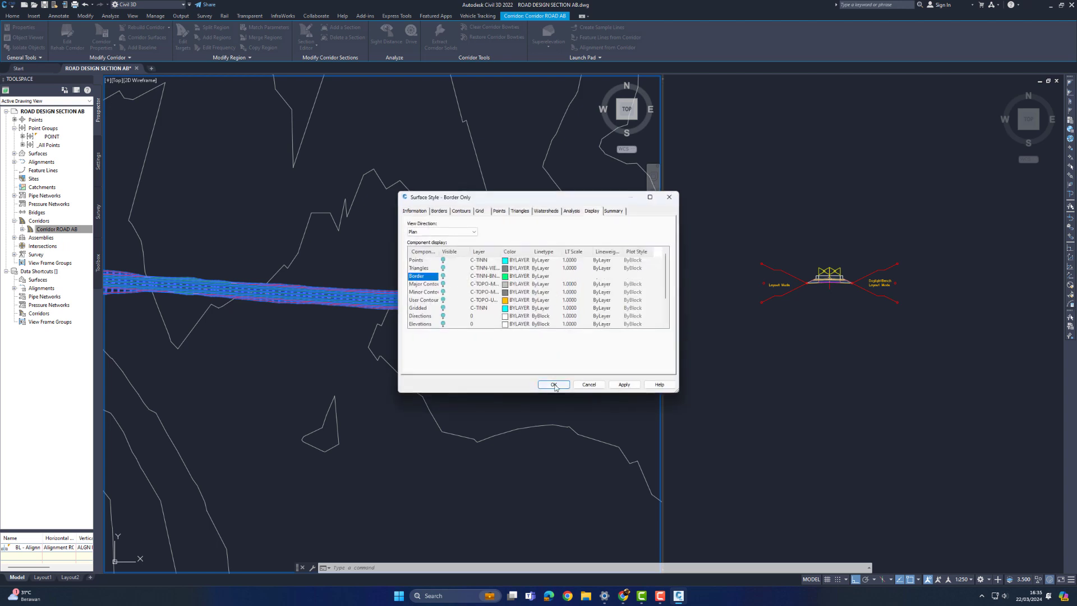
click(554, 385)
click(504, 308)
Step: Show the border and magenta triangles in the Corridor DATUM surface's _No Display style and apply the corridor properties
click(490, 269)
click(567, 292)
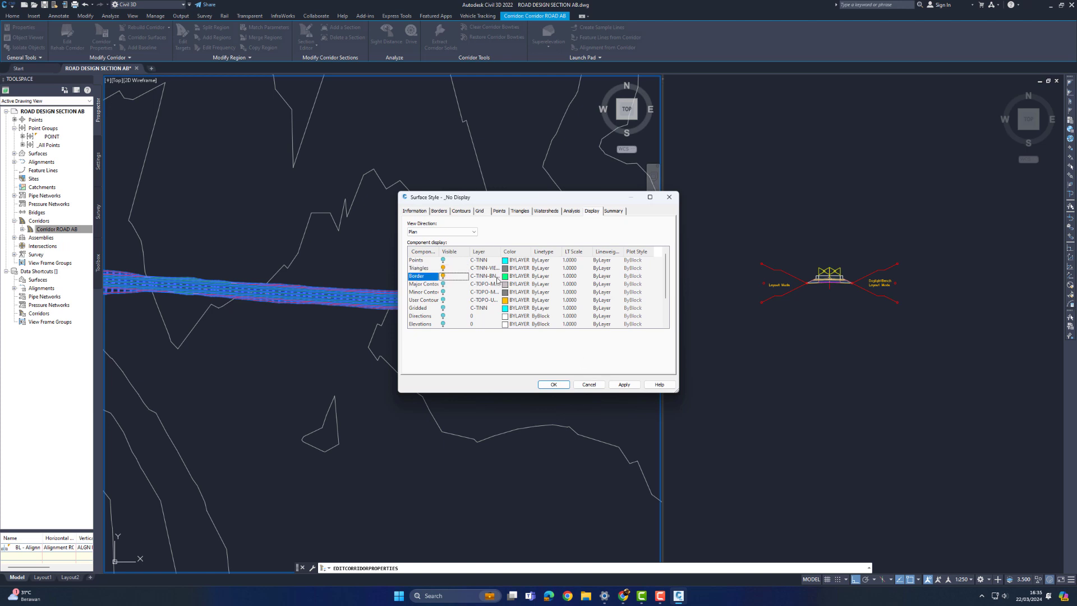
click(503, 276)
click(511, 319)
click(527, 364)
click(554, 385)
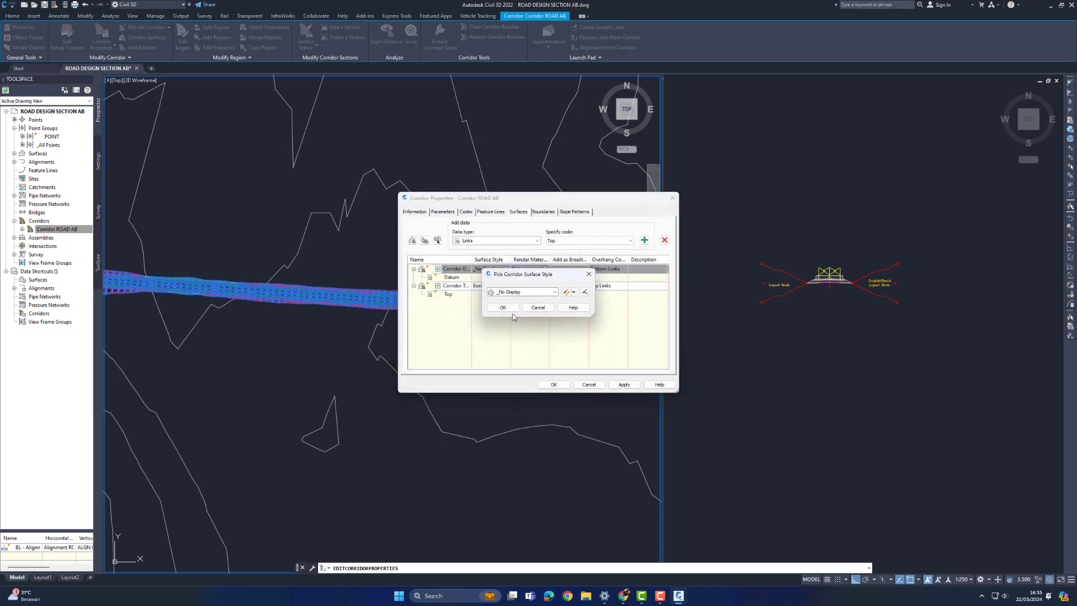
click(503, 308)
click(624, 385)
click(556, 282)
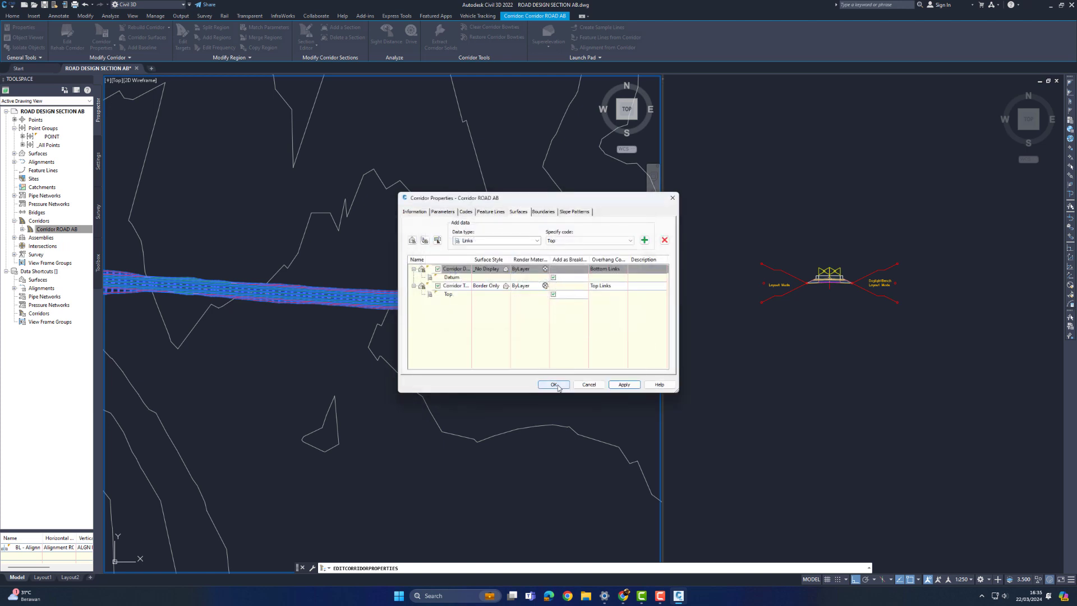
click(554, 385)
Step: Examine the corridor surface's triangles and border along the road in plan, up to the corridor's end
scroll(529, 341, up, 6)
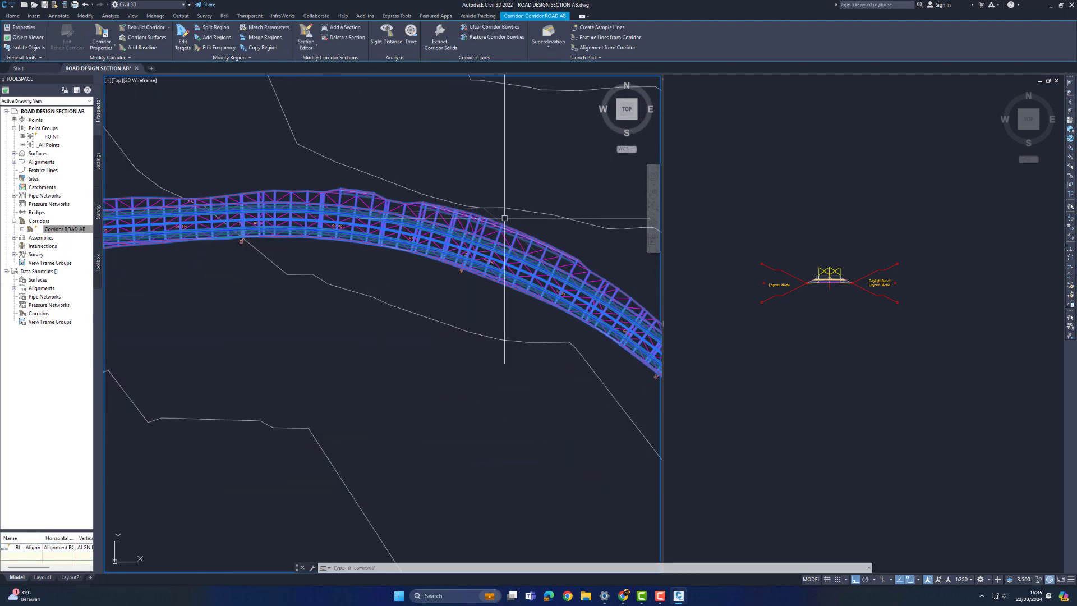
scroll(504, 218, up, 6)
key(Escape)
click(439, 286)
scroll(433, 275, down, 13)
middle_drag(432, 274, 611, 233)
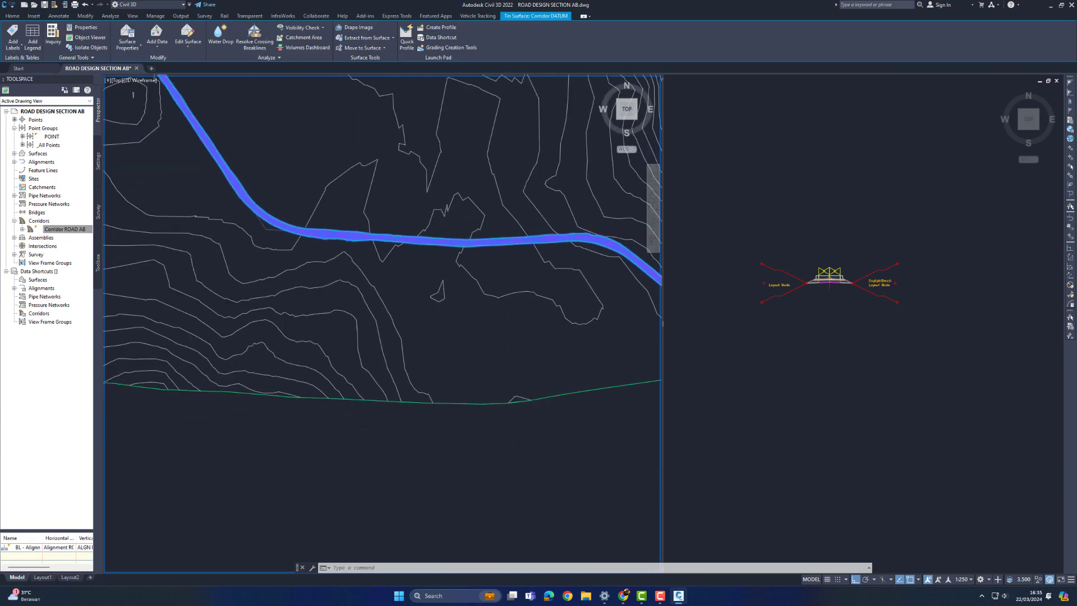
middle_drag(583, 265, 509, 260)
scroll(509, 259, down, 2)
scroll(521, 258, up, 8)
key(Escape)
scroll(443, 266, down, 2)
click(790, 312)
scroll(786, 307, down, 4)
middle_drag(786, 306, 778, 223)
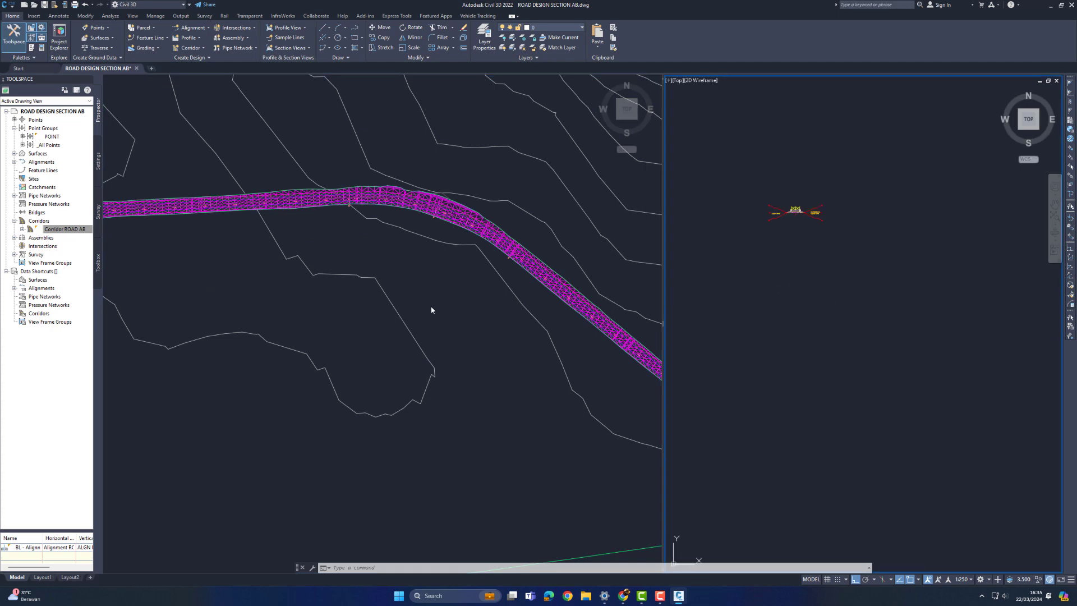
click(529, 356)
middle_drag(529, 356, 332, 259)
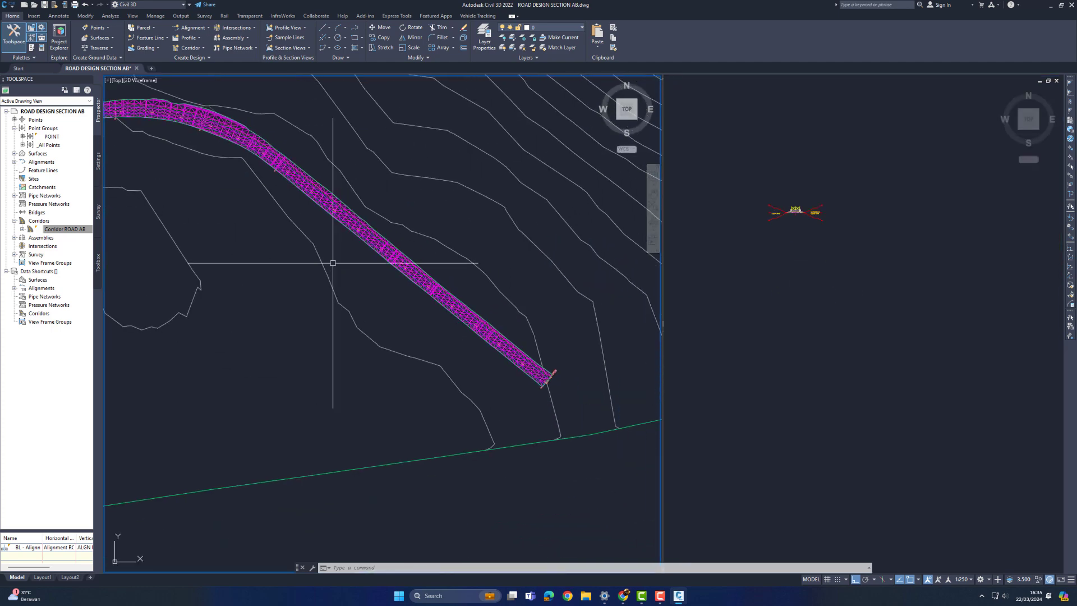
Step: Edit the Corridor DATUM surface's style to hide its triangles and border
click(14, 153)
right_click(62, 162)
click(89, 280)
click(446, 279)
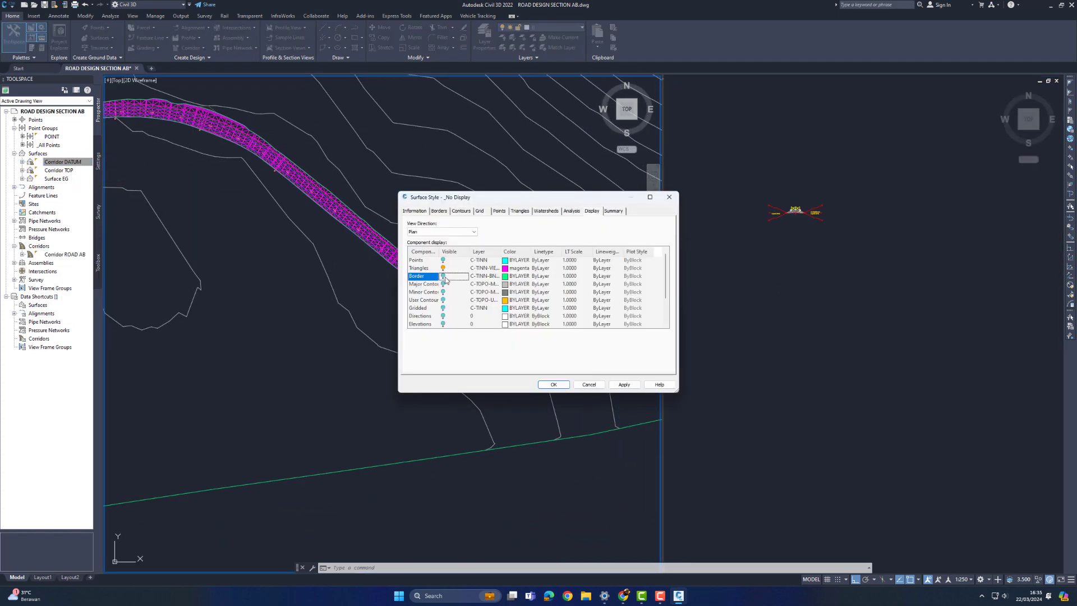
click(549, 386)
Step: Create a sample line group named SL CEK on Alignment ROAD AB, sampling Surface EG, the corridor and both corridor surfaces
scroll(493, 342, up, 3)
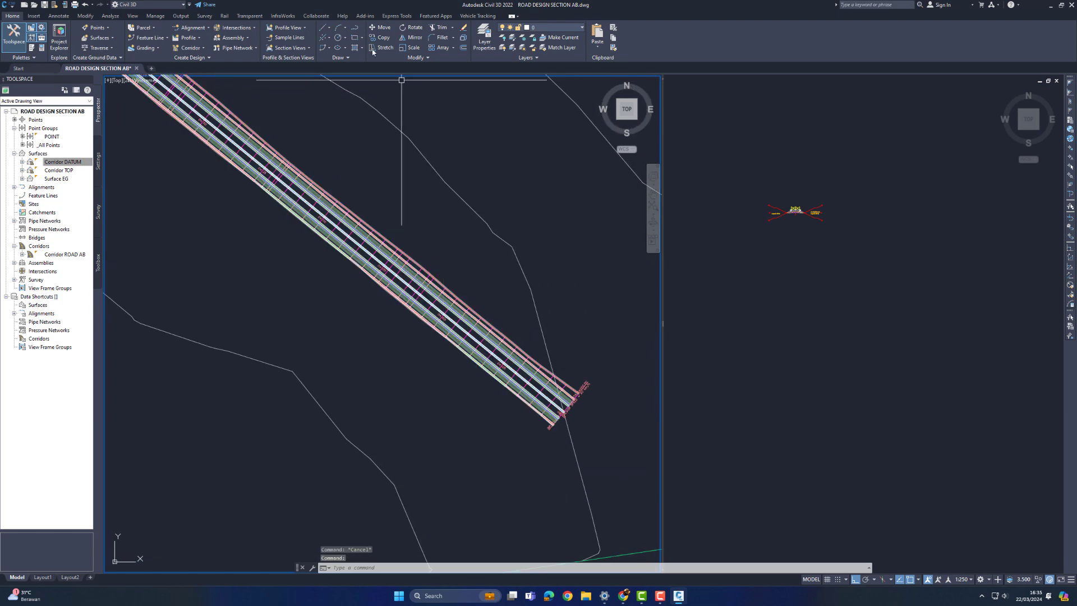
click(289, 37)
scroll(488, 360, up, 6)
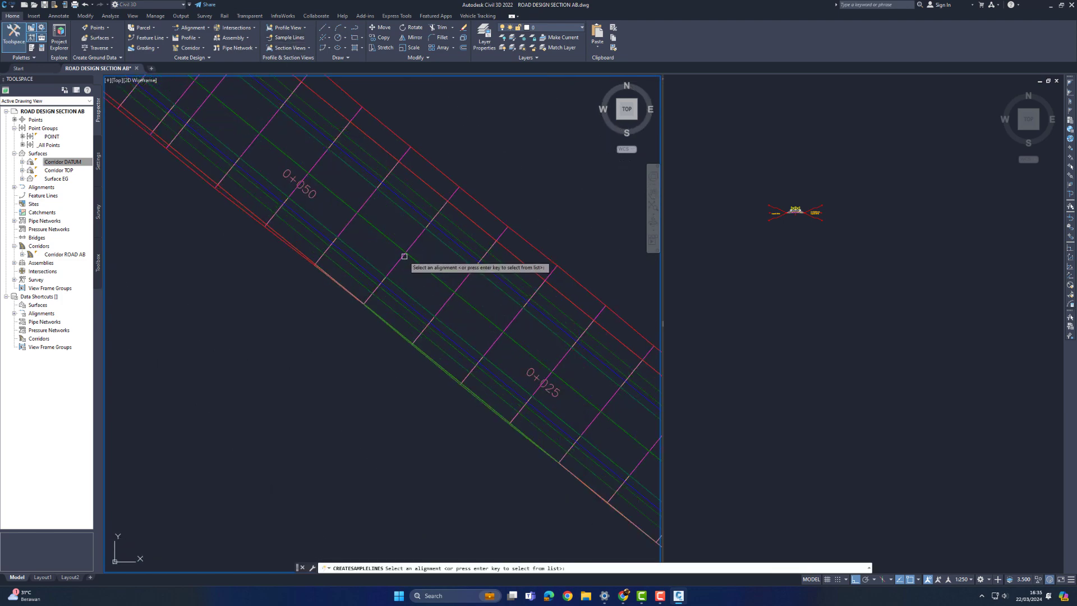
key(Return)
click(536, 345)
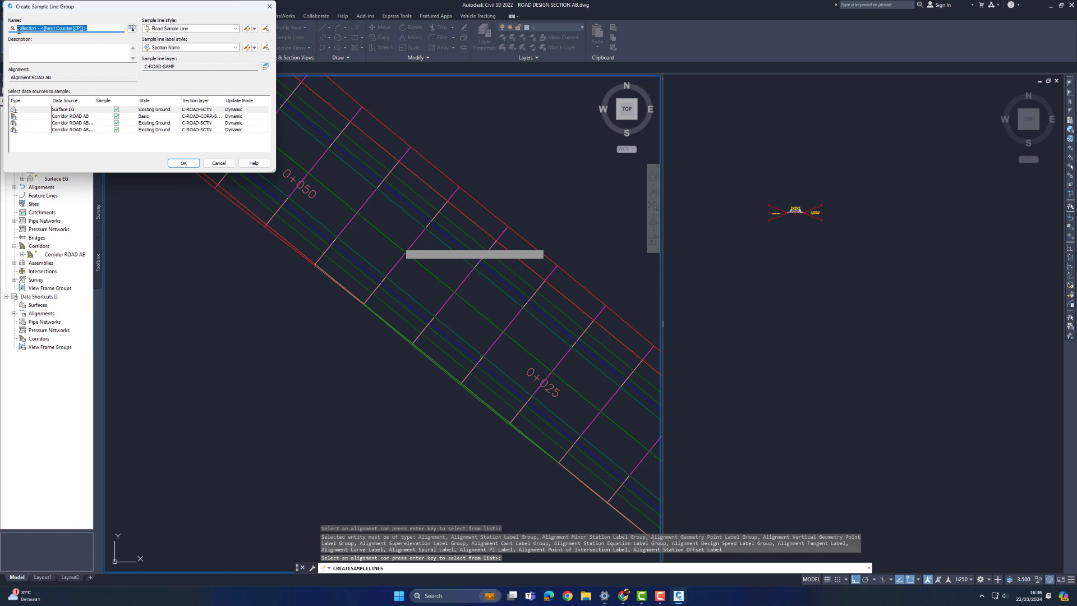
click(184, 164)
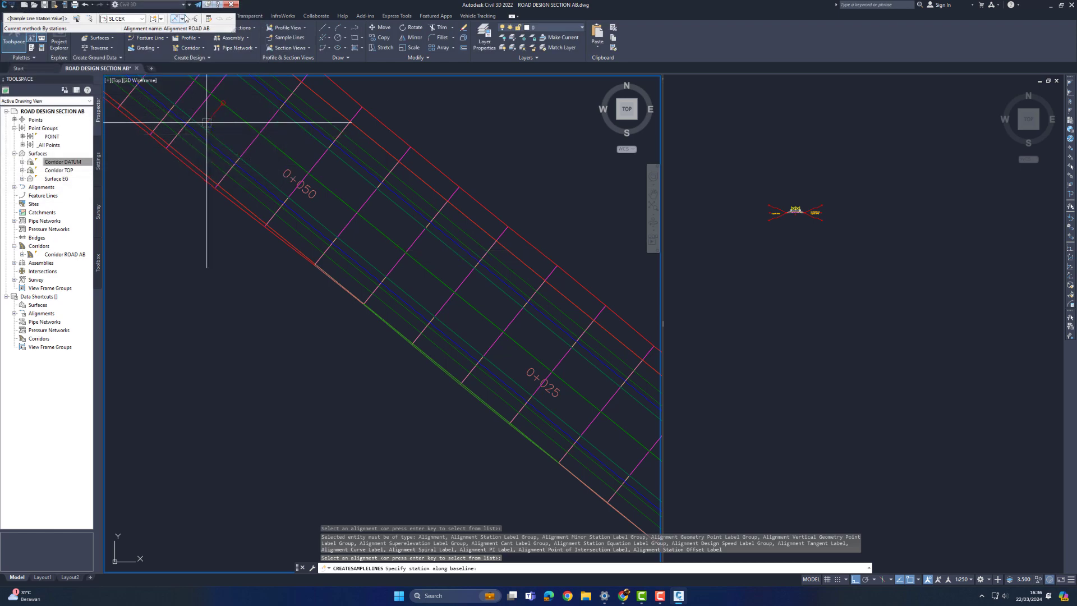
Step: Create sample lines by station range from the alignment start to station 0+025, with 10 m left and right swath widths
click(182, 19)
click(202, 26)
scroll(156, 113, down, 1)
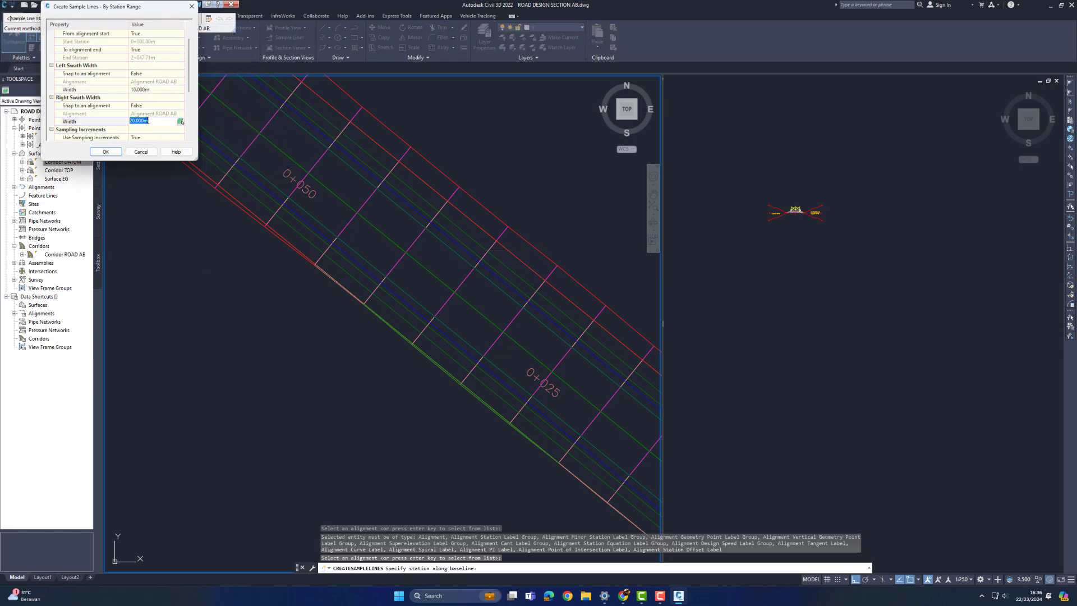
click(148, 50)
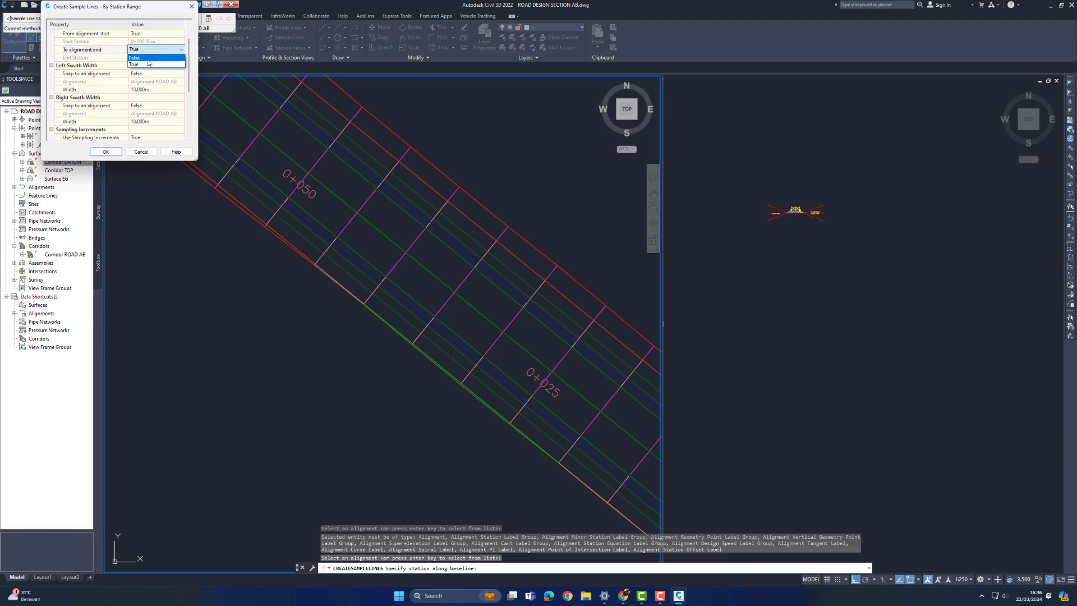
click(148, 58)
click(148, 58)
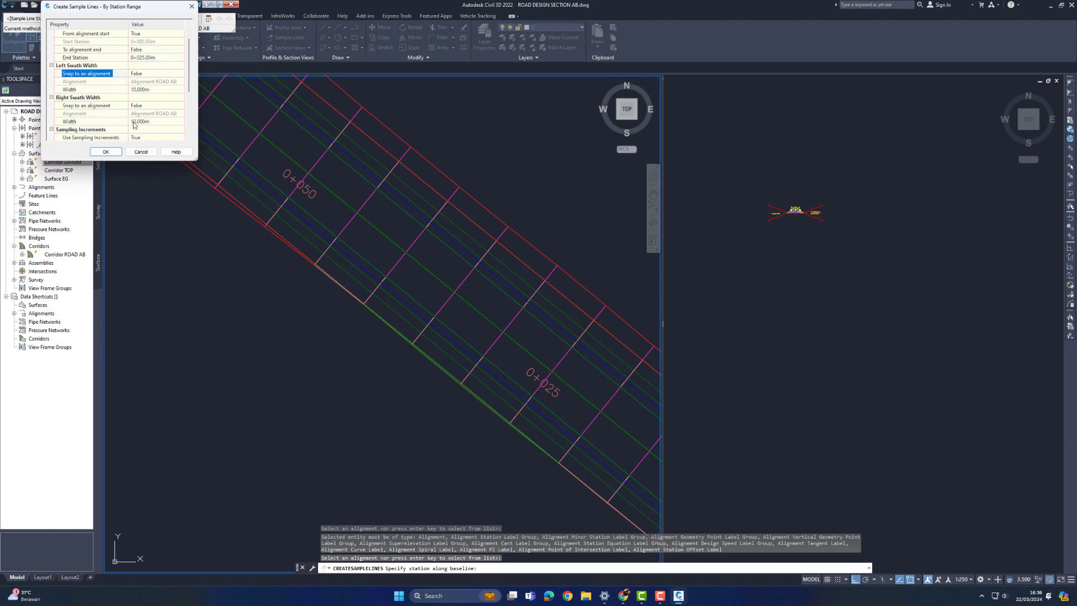
click(114, 153)
key(Escape)
middle_drag(620, 403, 370, 287)
Step: Delete the sample line at station 0+020 and undo the deletion
click(417, 218)
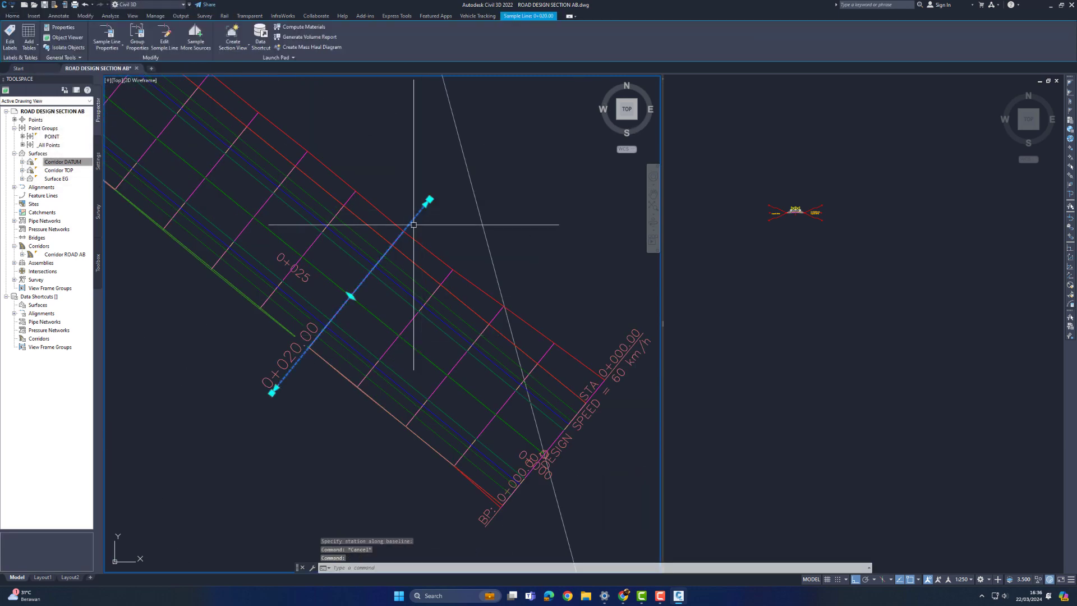
key(Delete)
scroll(570, 373, down, 4)
scroll(586, 358, up, 6)
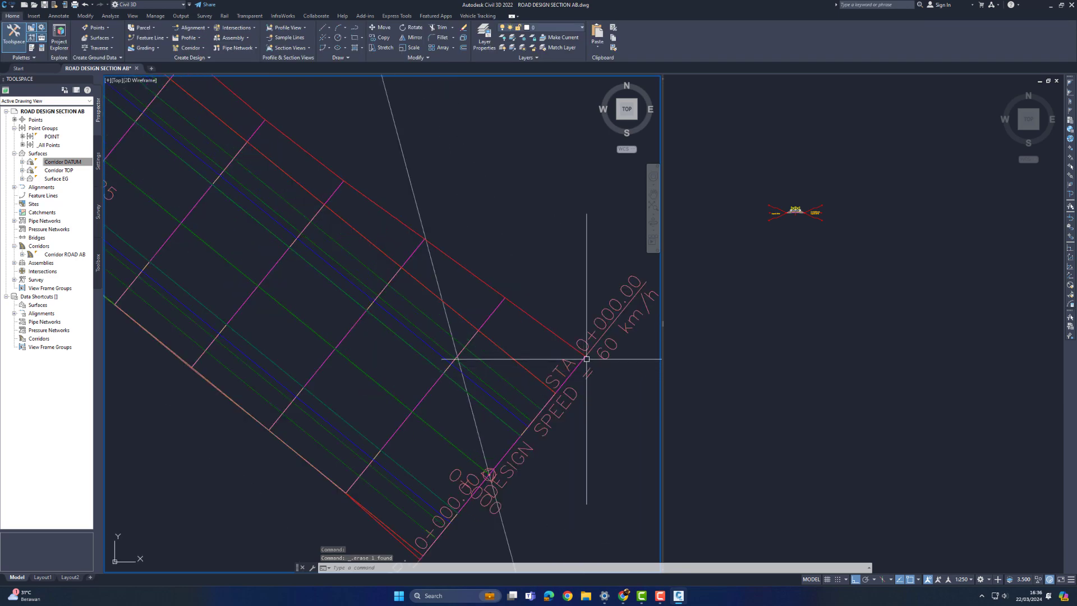
key(ctrl+z)
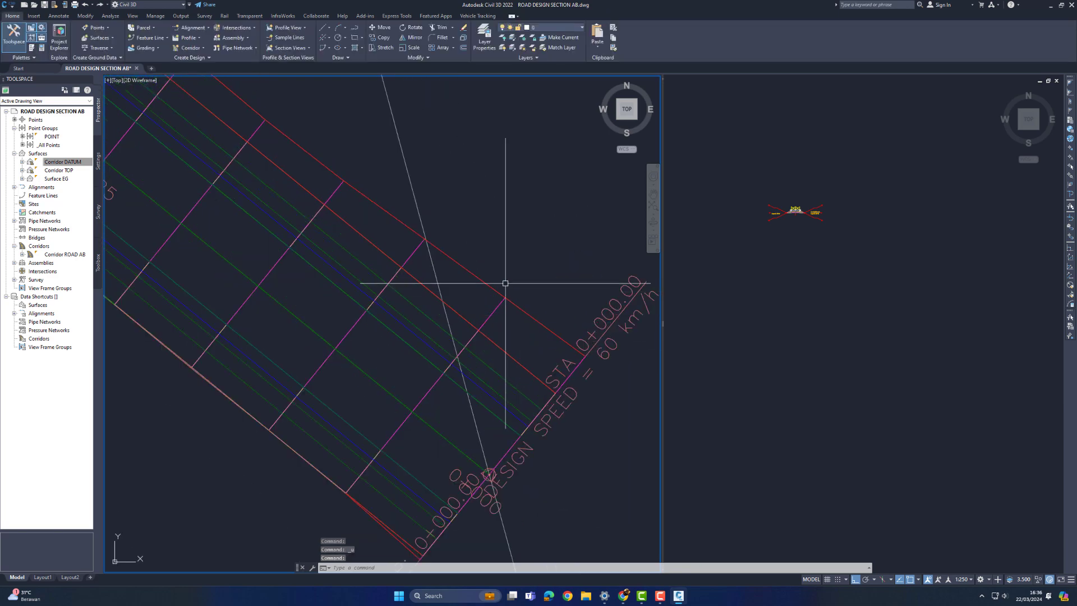
key(ctrl+z)
key(ctrl+z)
key(Escape)
key(Escape)
Step: Create a Road Section style section view with the Offsets Only band set for sample line 0+020, placed below the assembly
click(418, 221)
scroll(543, 359, down, 2)
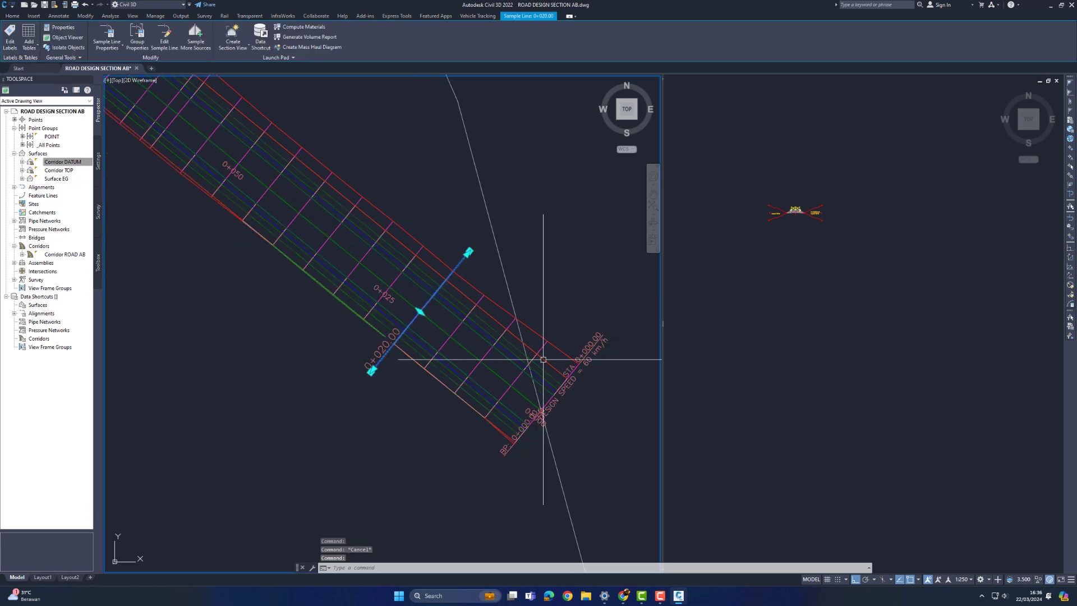
scroll(542, 400, up, 2)
click(235, 52)
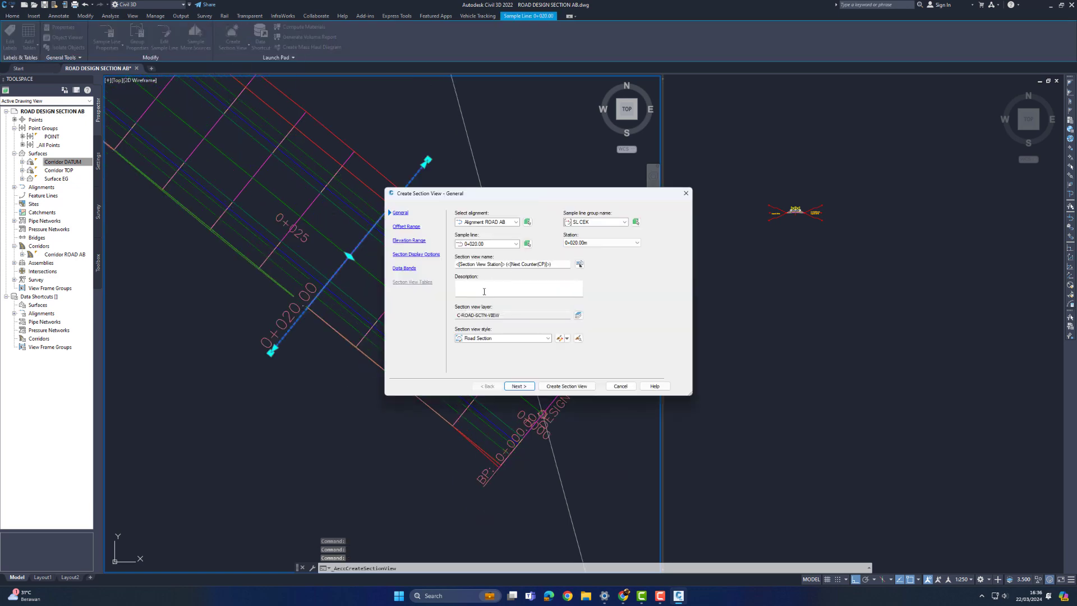
click(520, 386)
click(519, 385)
click(522, 387)
click(523, 388)
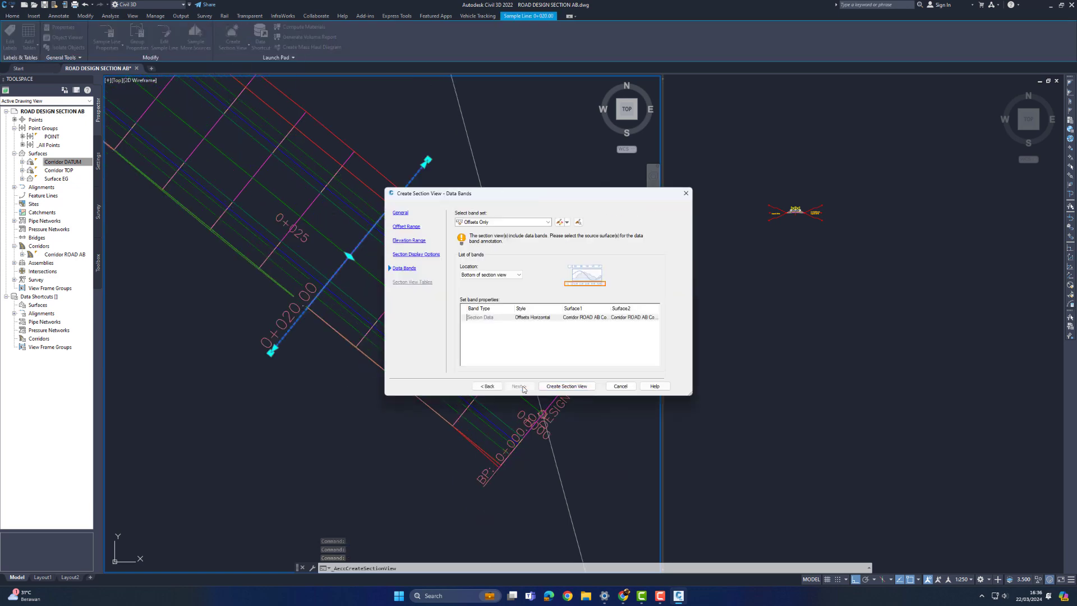
click(590, 387)
click(779, 341)
click(782, 340)
scroll(792, 306, up, 4)
middle_drag(812, 271, 819, 331)
key(Escape)
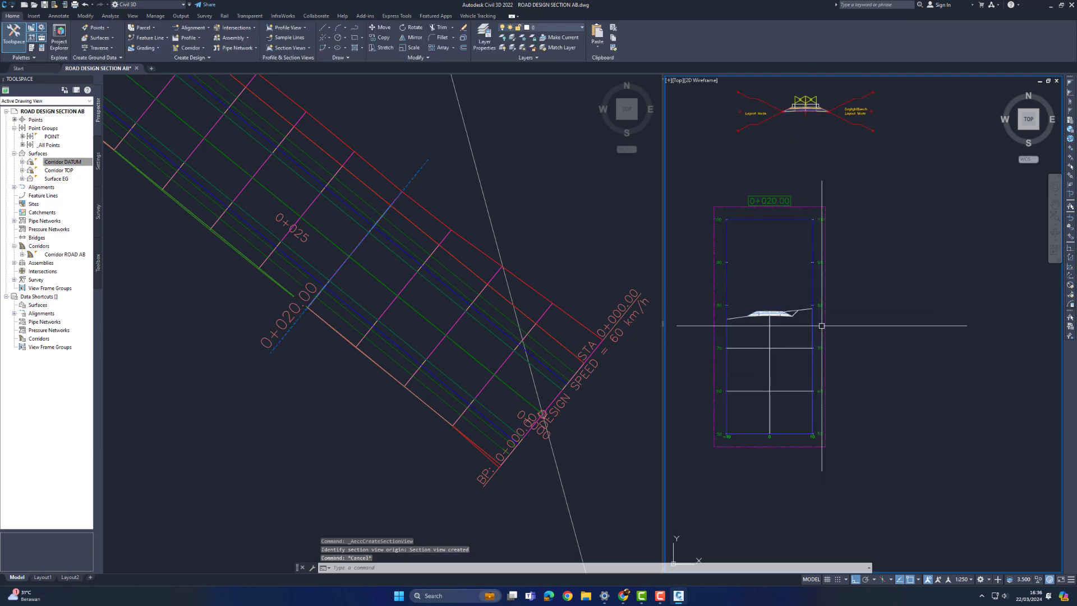
Step: Set the 0+020 section view's elevation range to user specified, from 60 m to 90 m
click(519, 392)
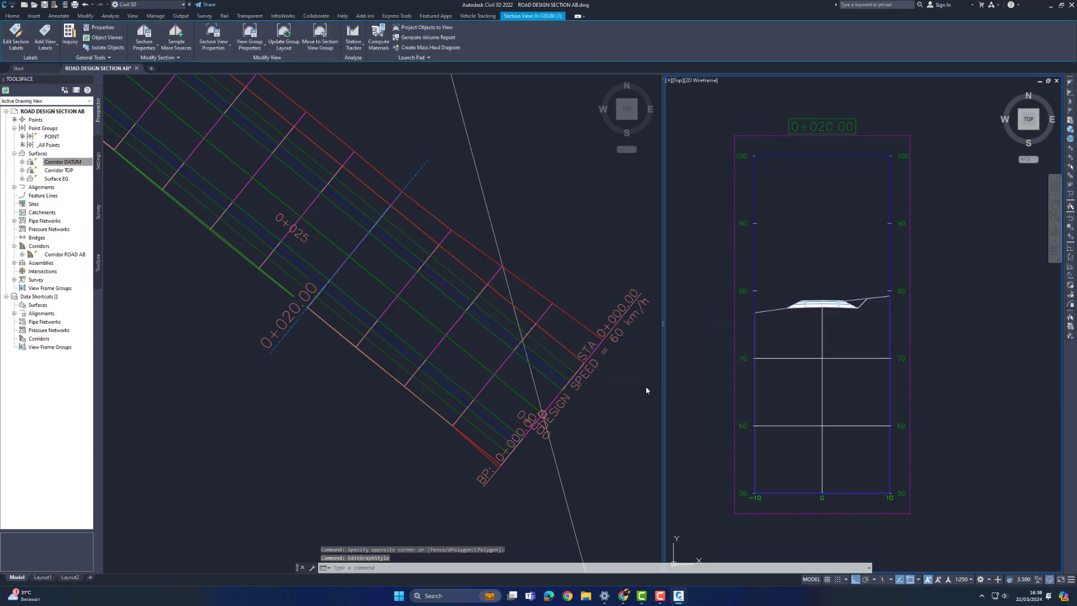
key(Escape)
click(839, 442)
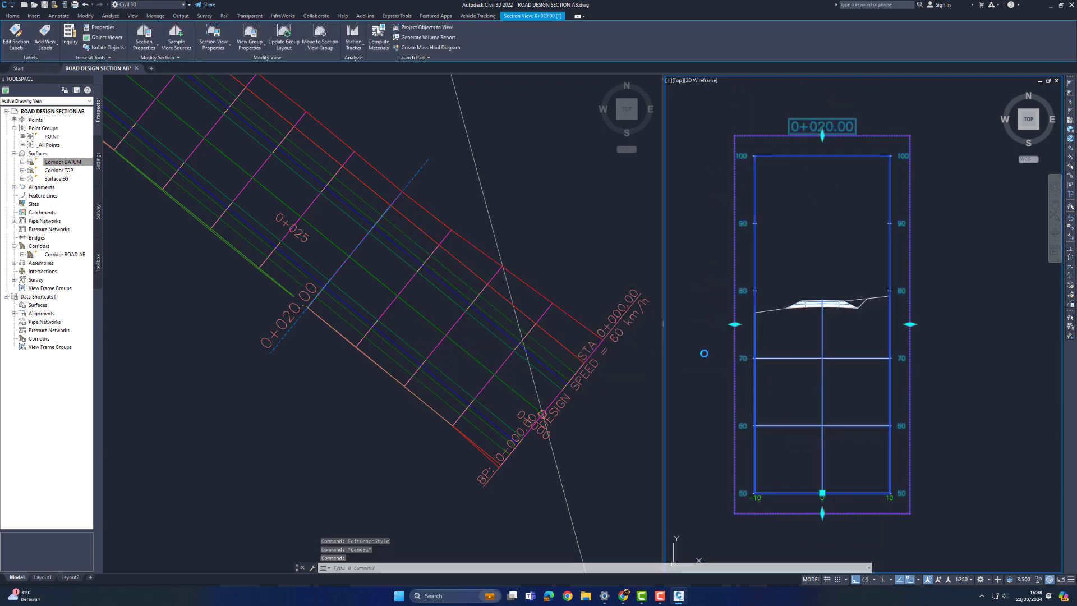
click(445, 211)
click(421, 211)
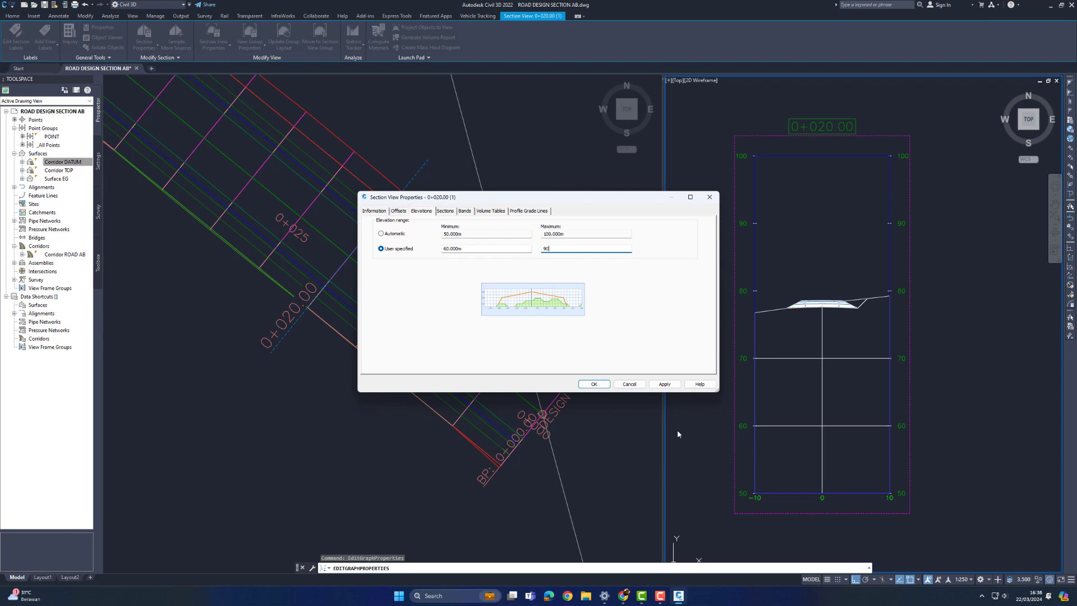
click(667, 385)
click(596, 386)
scroll(825, 382, up, 4)
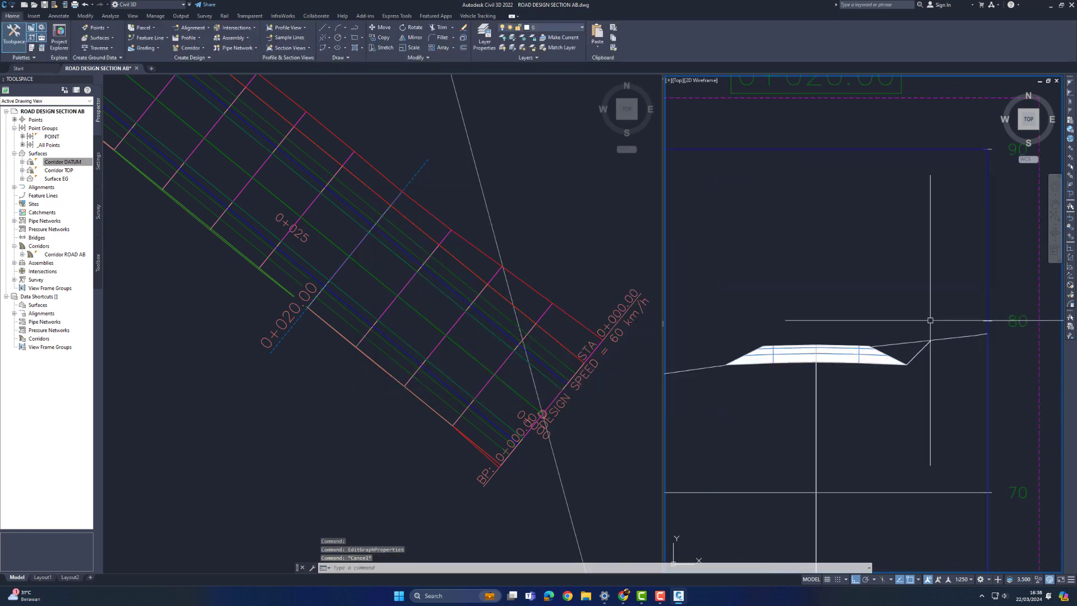
click(951, 339)
right_click(951, 340)
click(981, 446)
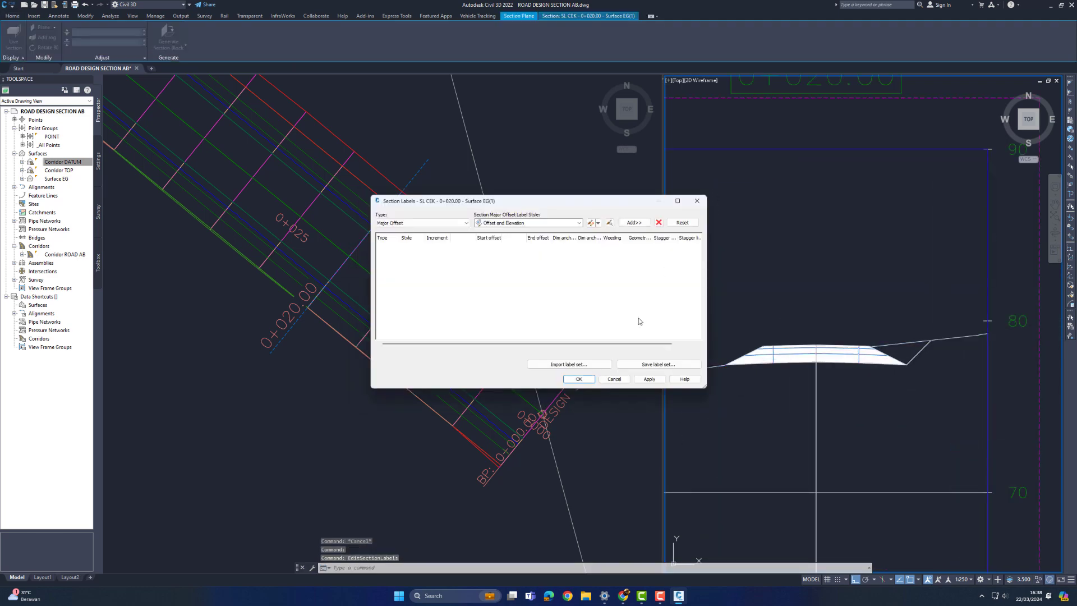
click(614, 380)
Step: Edit the Surface EG section's Existing Ground style to draw its segments in red with the DASHED2 linetype
scroll(877, 349, down, 2)
click(877, 350)
right_click(877, 350)
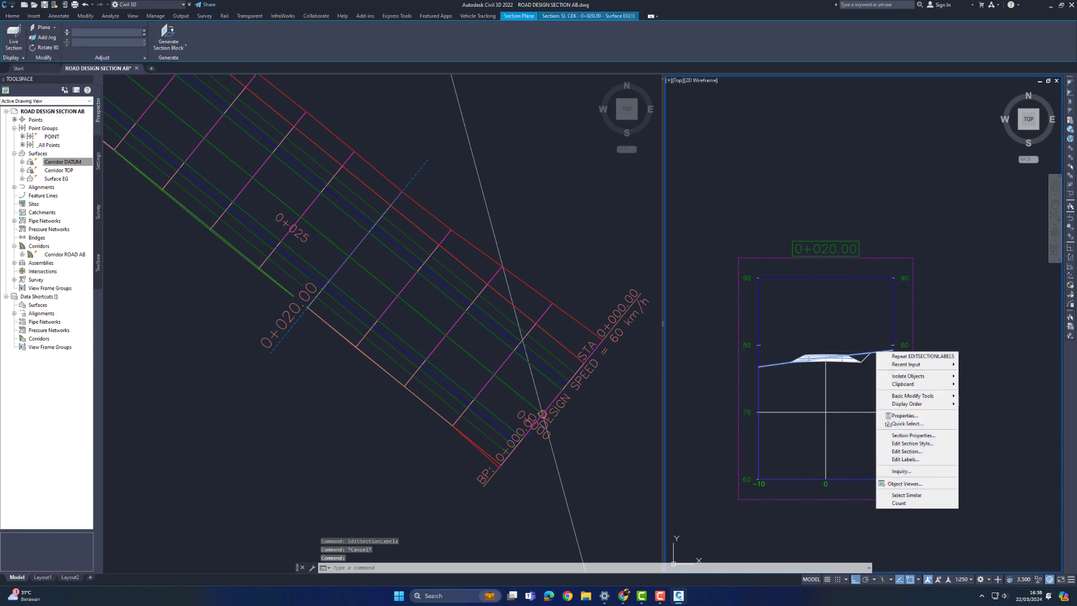
click(931, 445)
click(437, 212)
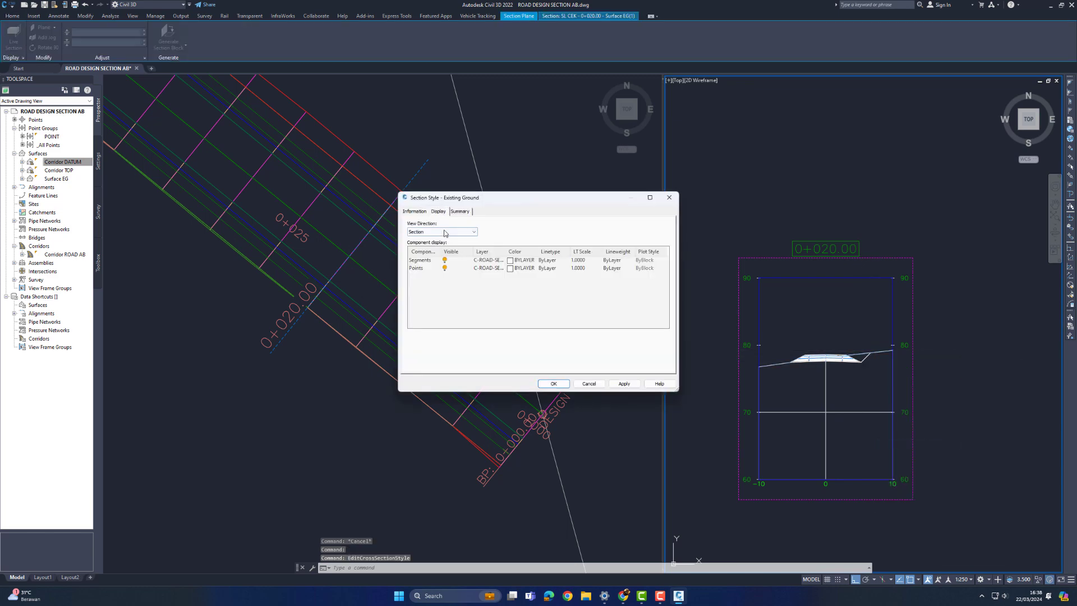
click(511, 260)
click(474, 315)
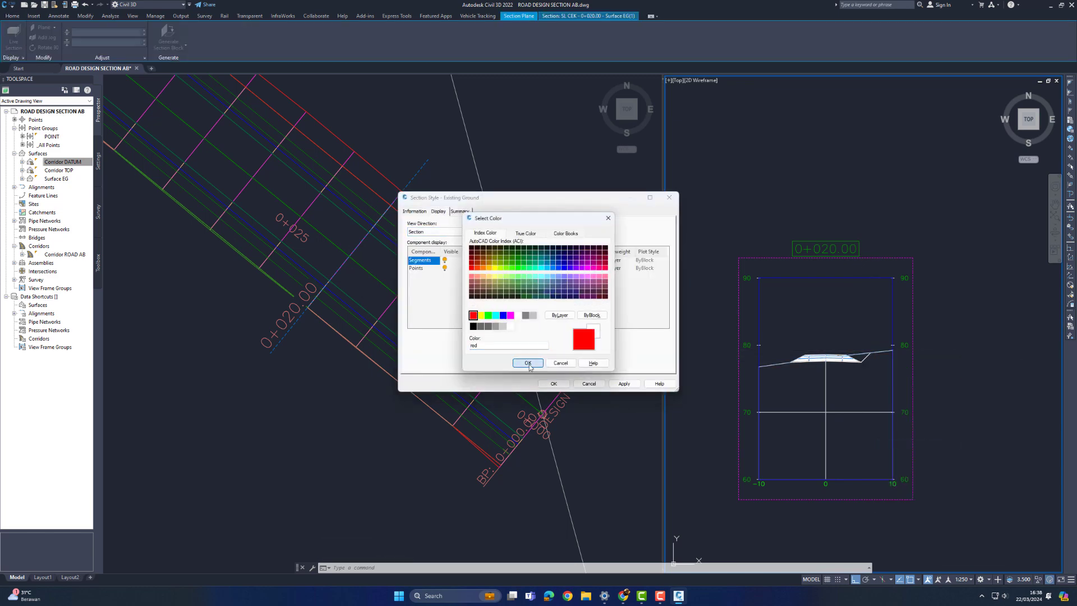
click(528, 364)
click(548, 261)
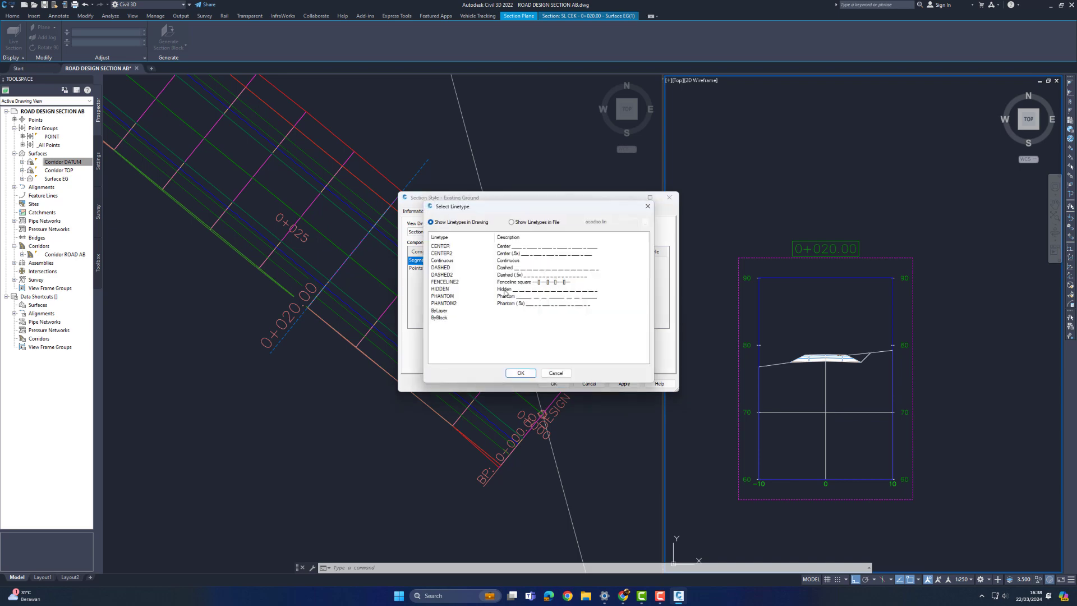
click(520, 373)
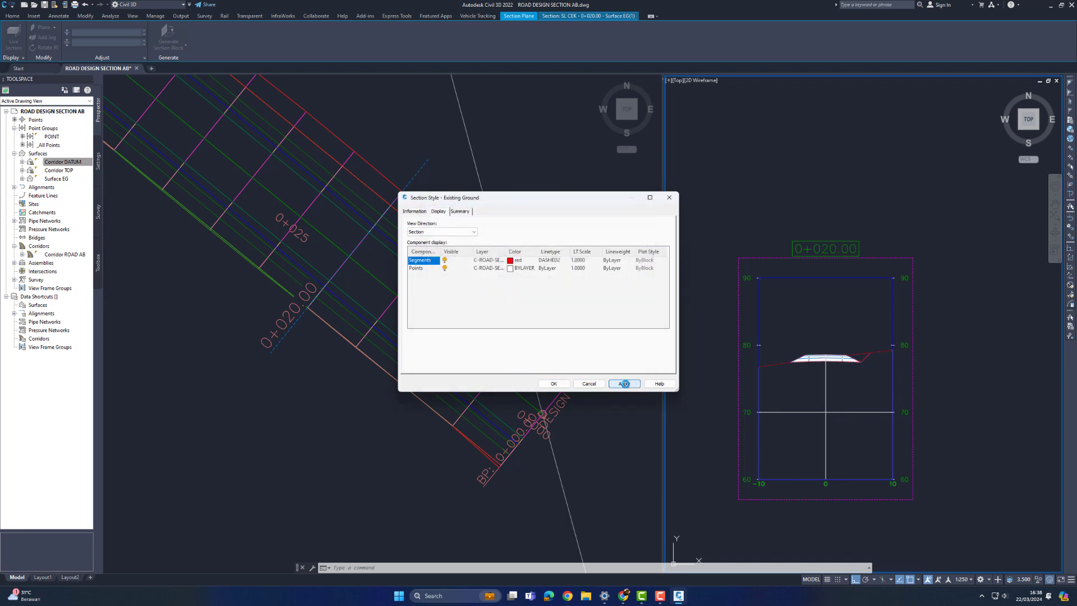
click(553, 384)
key(Escape)
scroll(939, 324, up, 5)
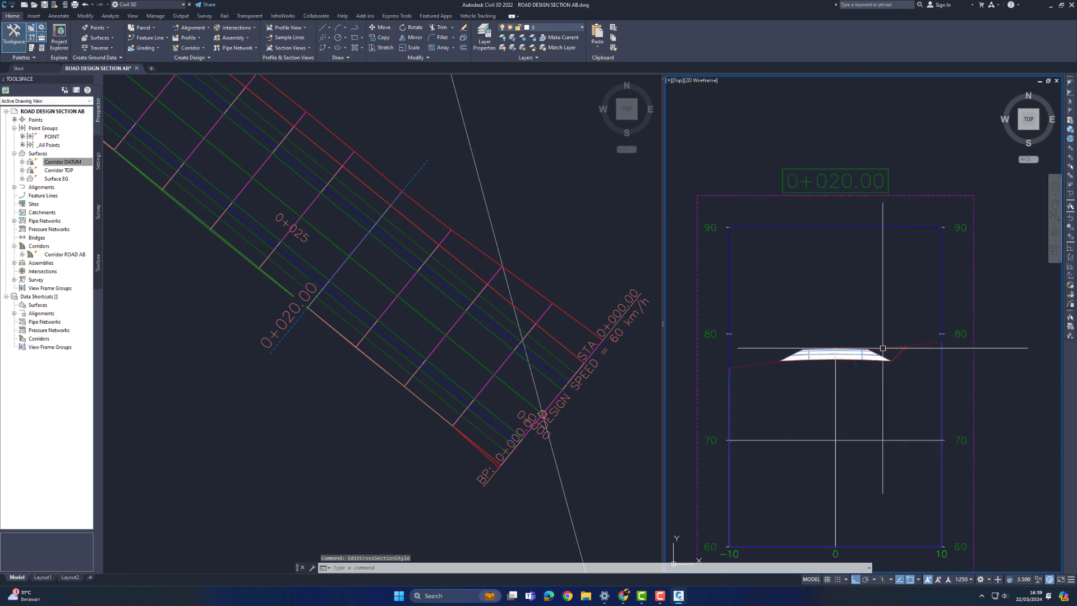
click(938, 324)
right_click(938, 324)
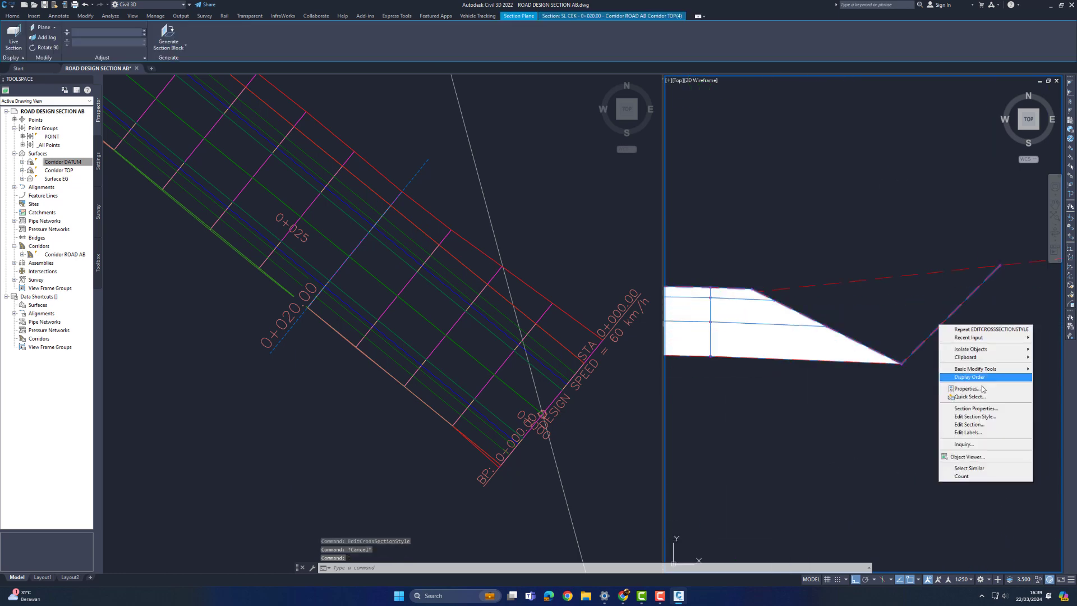
key(Escape)
key(Escape)
scroll(874, 273, down, 10)
scroll(876, 270, up, 6)
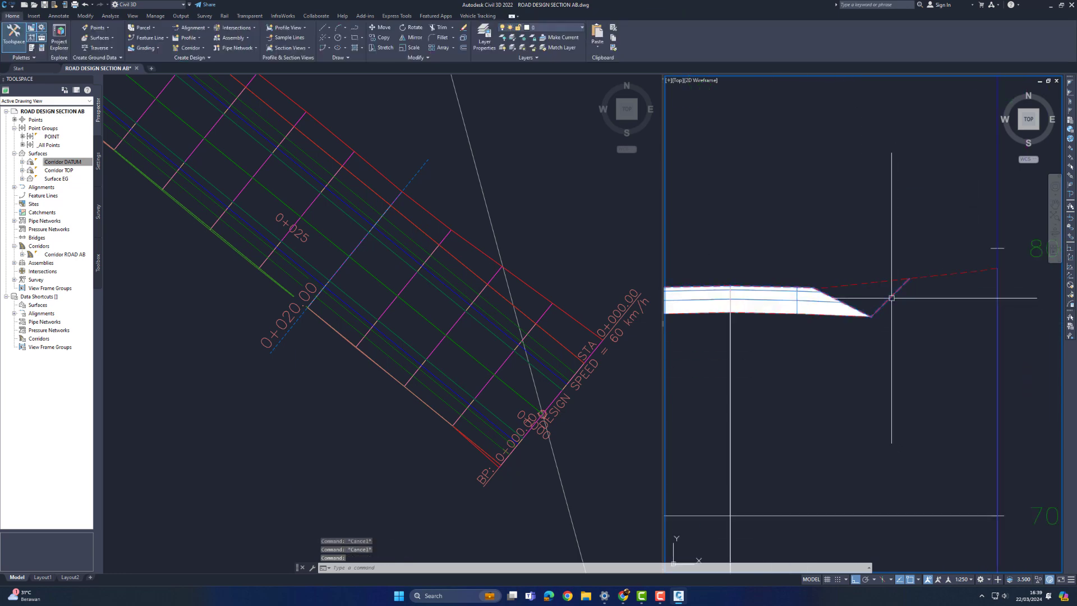
Step: Check which section style the Corridor TOP section uses and close the style without changes
click(892, 298)
right_click(891, 298)
click(928, 391)
click(415, 212)
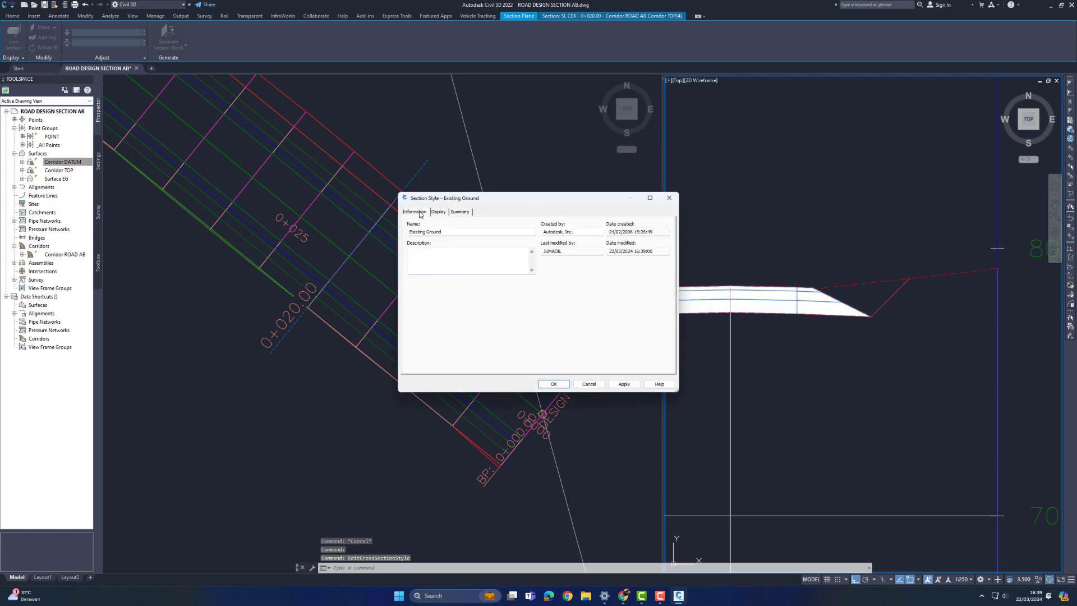
click(597, 384)
key(Escape)
scroll(856, 348, down, 4)
middle_drag(856, 348, 918, 316)
key(Escape)
Step: Move the 0+020 sample line along the alignment to about station 0+070
click(387, 246)
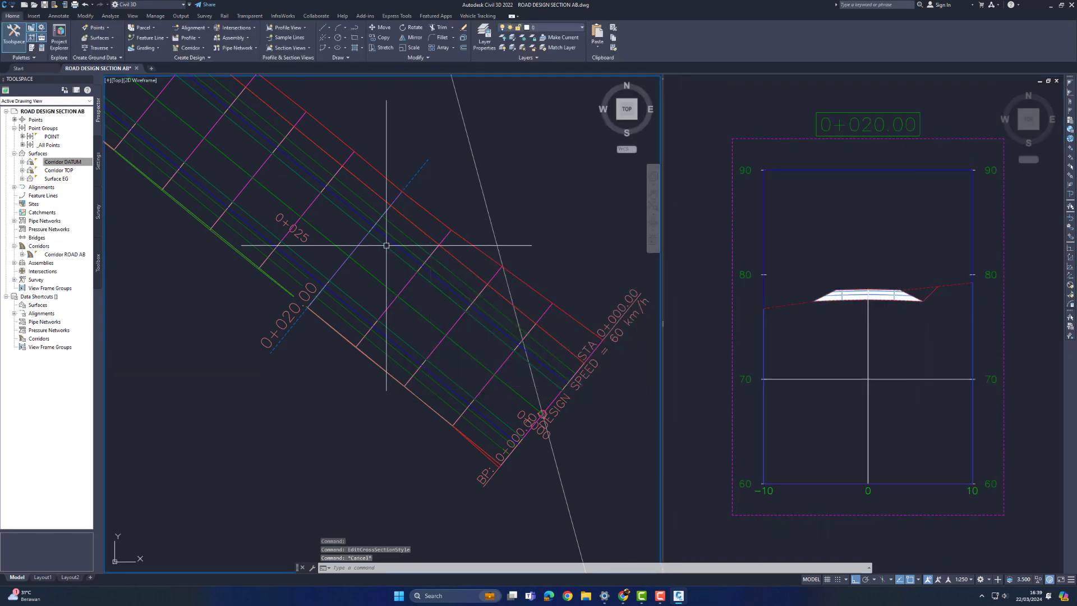
middle_drag(384, 245, 434, 305)
click(465, 235)
scroll(465, 235, down, 2)
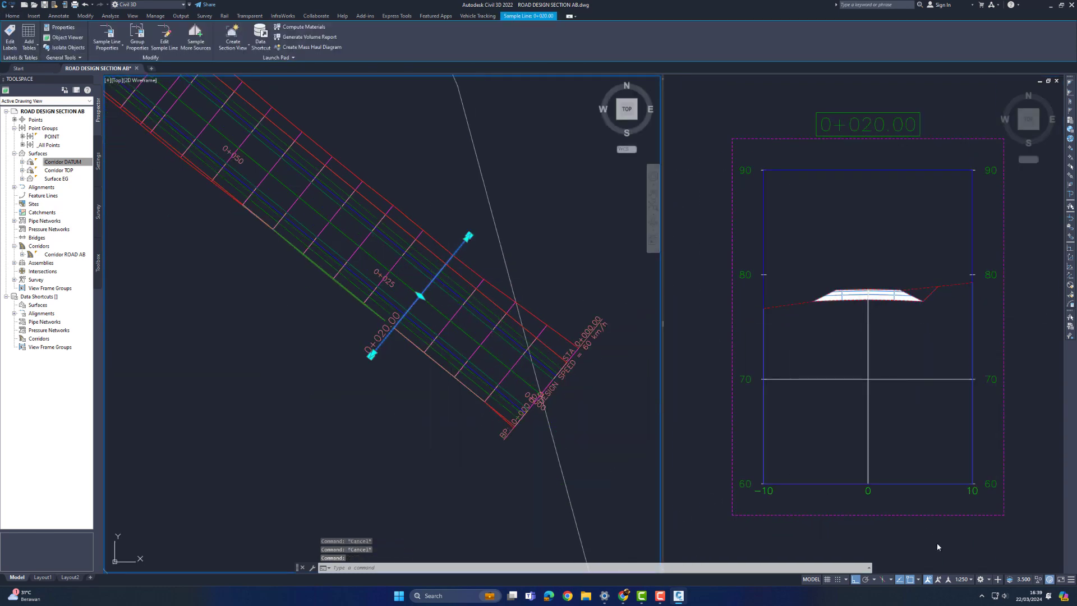
click(420, 296)
scroll(447, 358, down, 4)
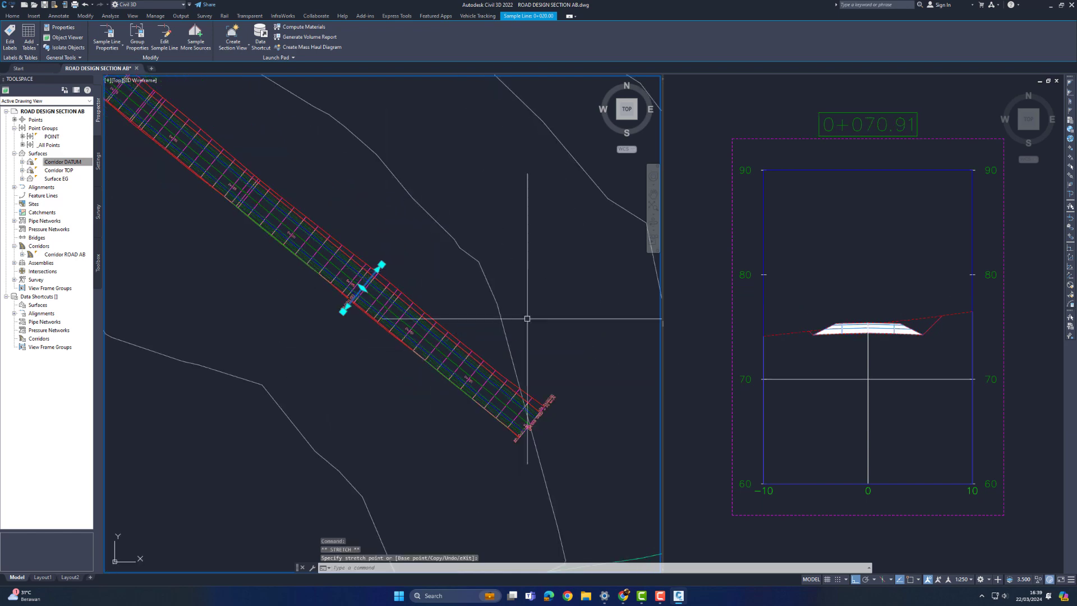
Step: Move the sample line farther along the road, just past the first curve, and inspect its cross section
scroll(273, 235, down, 3)
middle_drag(185, 187, 432, 308)
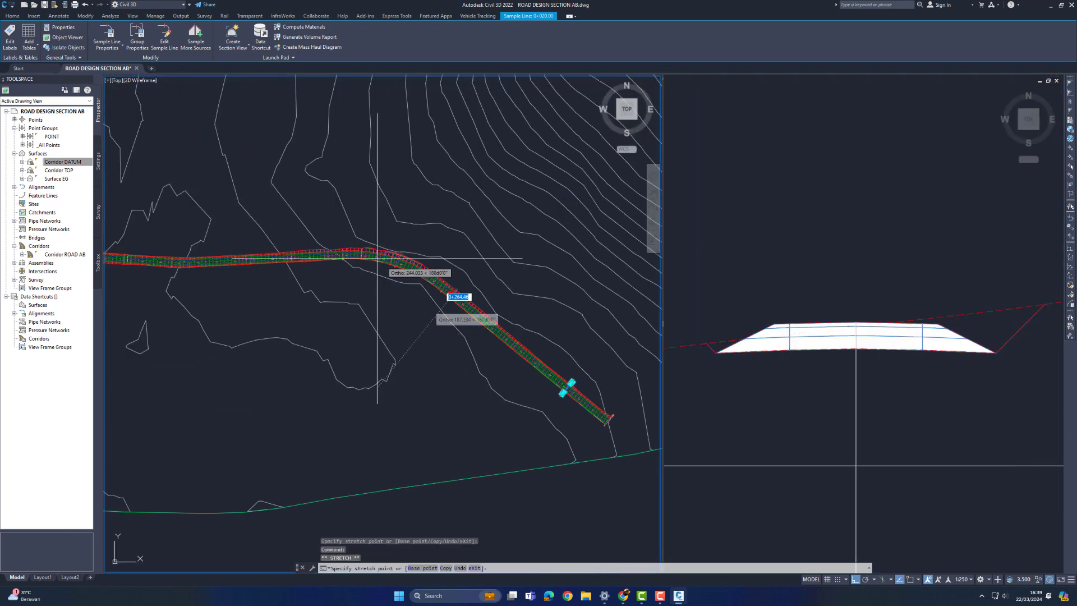
click(330, 253)
click(897, 393)
scroll(897, 393, down, 4)
middle_drag(892, 442, 895, 269)
scroll(895, 268, up, 2)
scroll(895, 269, up, 3)
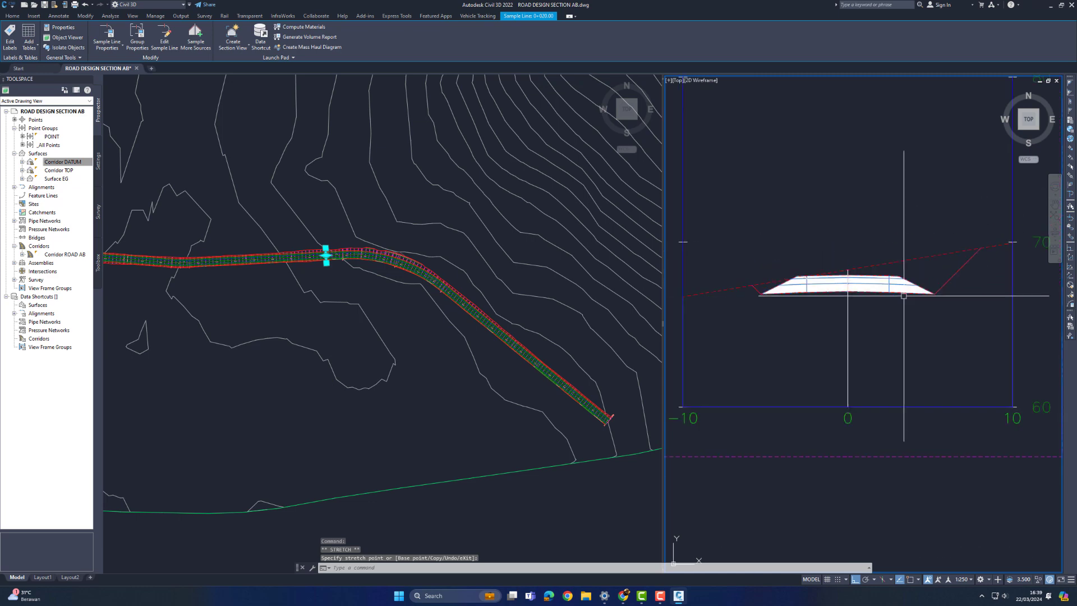
scroll(327, 255, up, 4)
Step: Move the sample line back into the curve to about station 0+369 and extend its right end beyond the cut slope
click(327, 255)
click(581, 272)
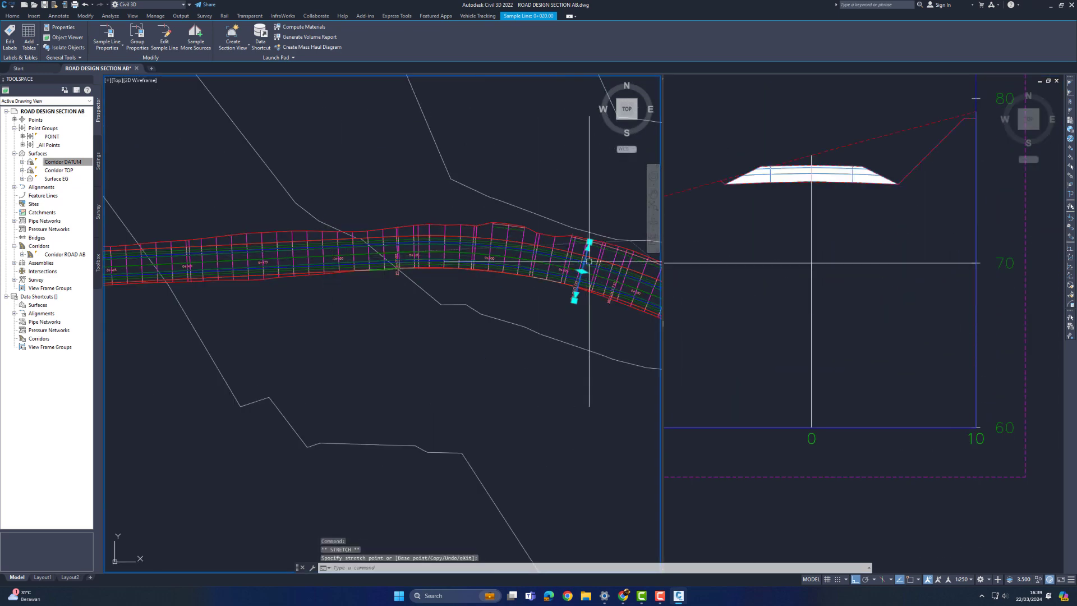
click(900, 168)
scroll(900, 168, up, 3)
scroll(765, 264, down, 5)
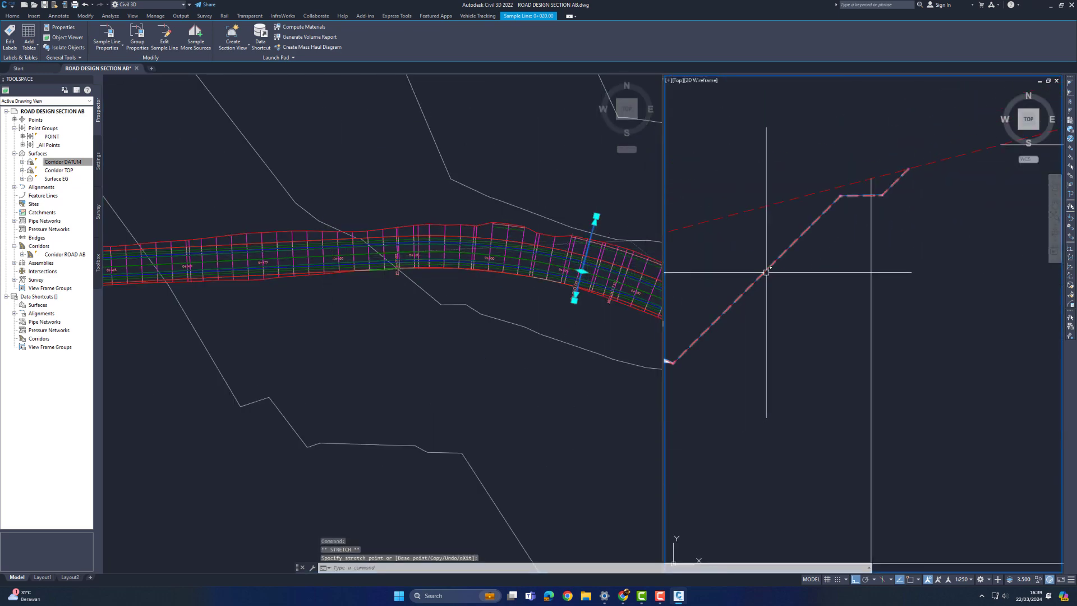
Step: Extend the left end of the sample line at station 0+369.09 farther outward from the road
click(588, 287)
scroll(588, 287, up, 2)
click(581, 298)
click(573, 315)
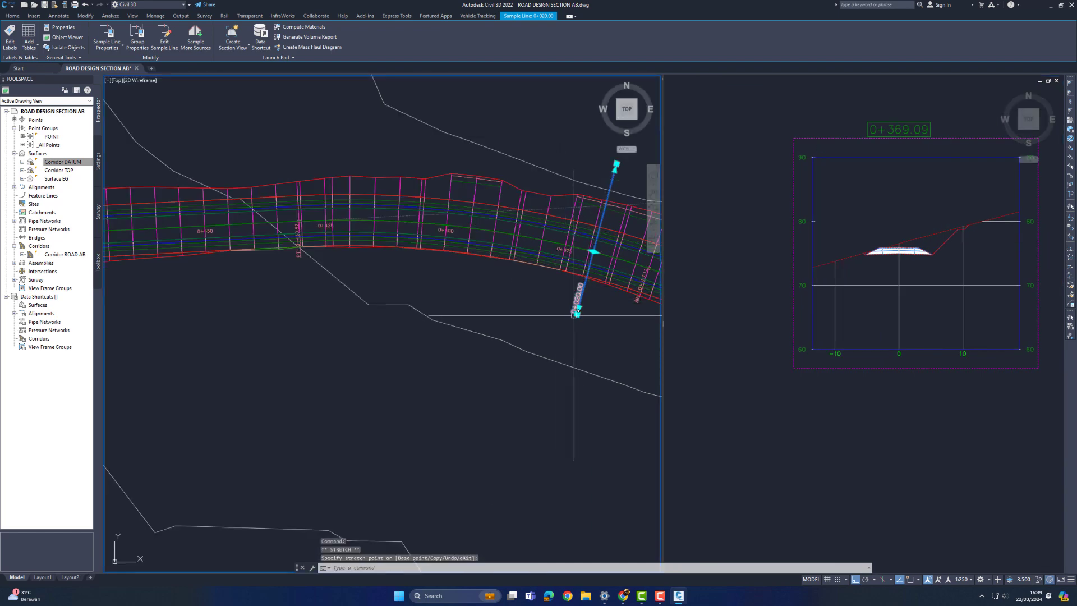
click(813, 317)
scroll(814, 318, down, 8)
click(590, 315)
key(Escape)
Step: Move the sample line along the alignment to about station 0+814
click(584, 293)
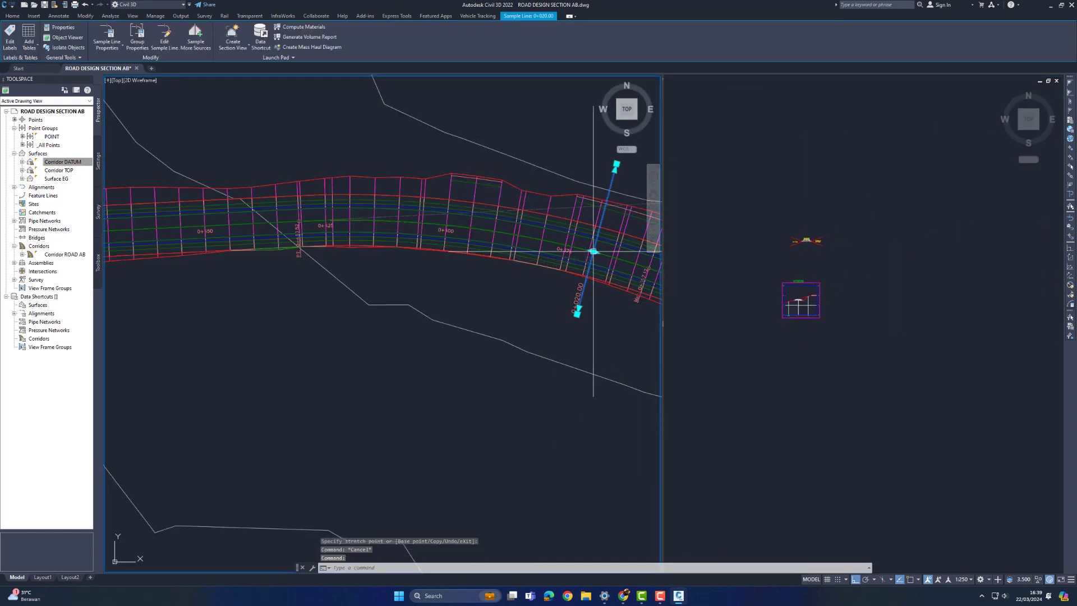
click(594, 250)
scroll(527, 247, down, 4)
middle_drag(269, 264, 466, 330)
scroll(336, 314, down, 2)
scroll(366, 316, up, 4)
click(366, 316)
click(870, 319)
scroll(870, 319, up, 5)
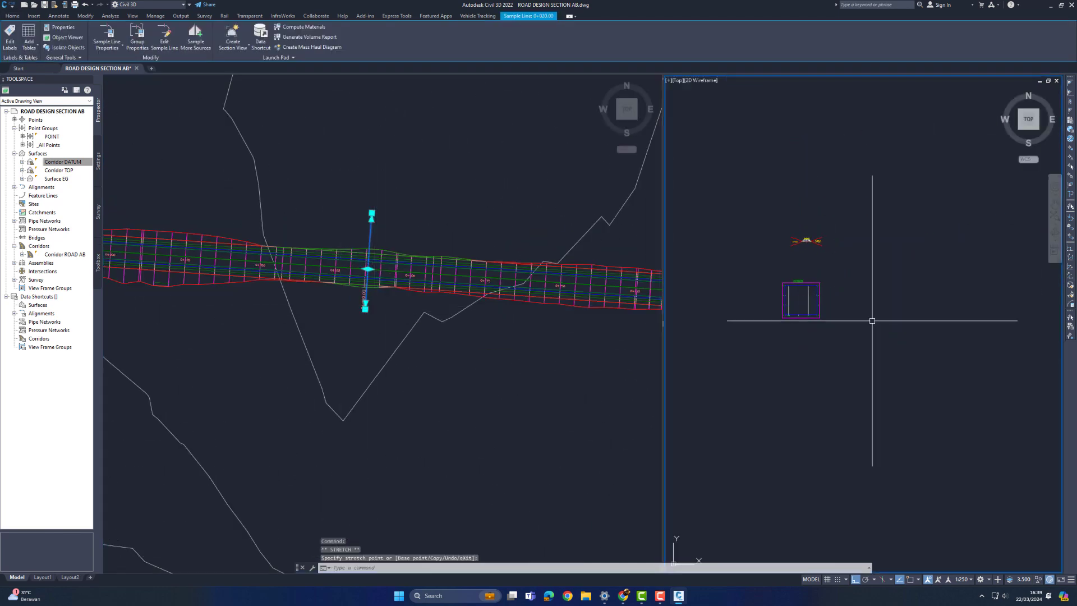
key(Escape)
click(759, 314)
right_click(759, 314)
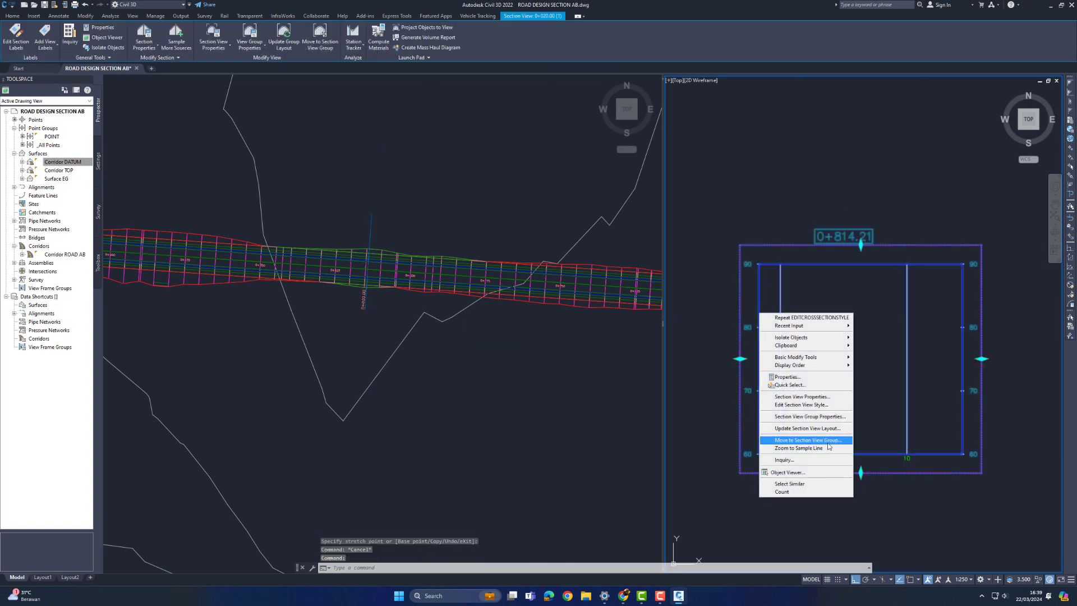
click(824, 405)
key(Escape)
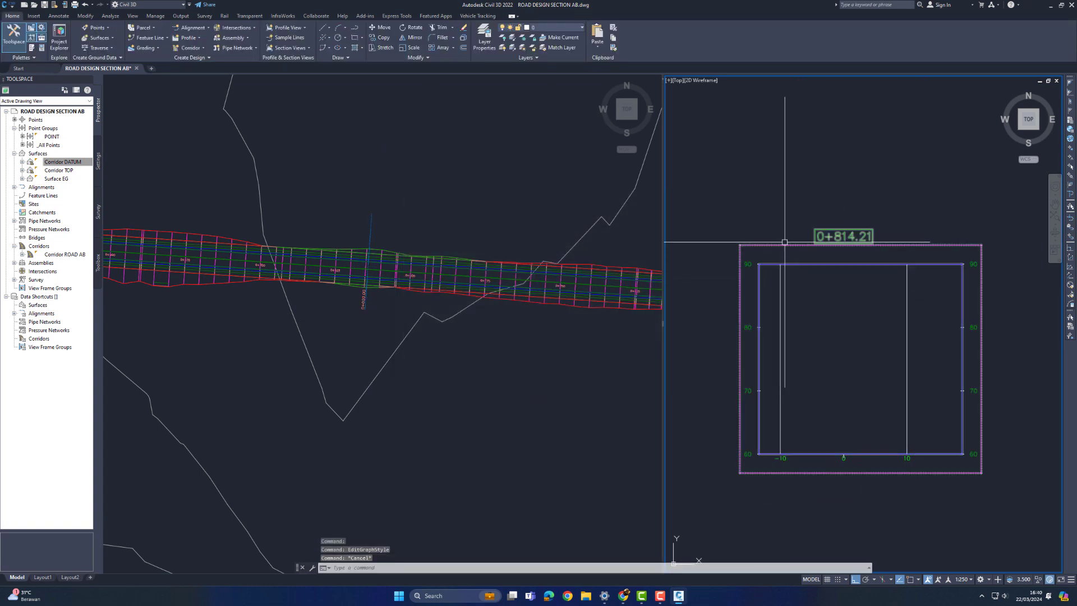
click(784, 241)
right_click(780, 256)
click(845, 339)
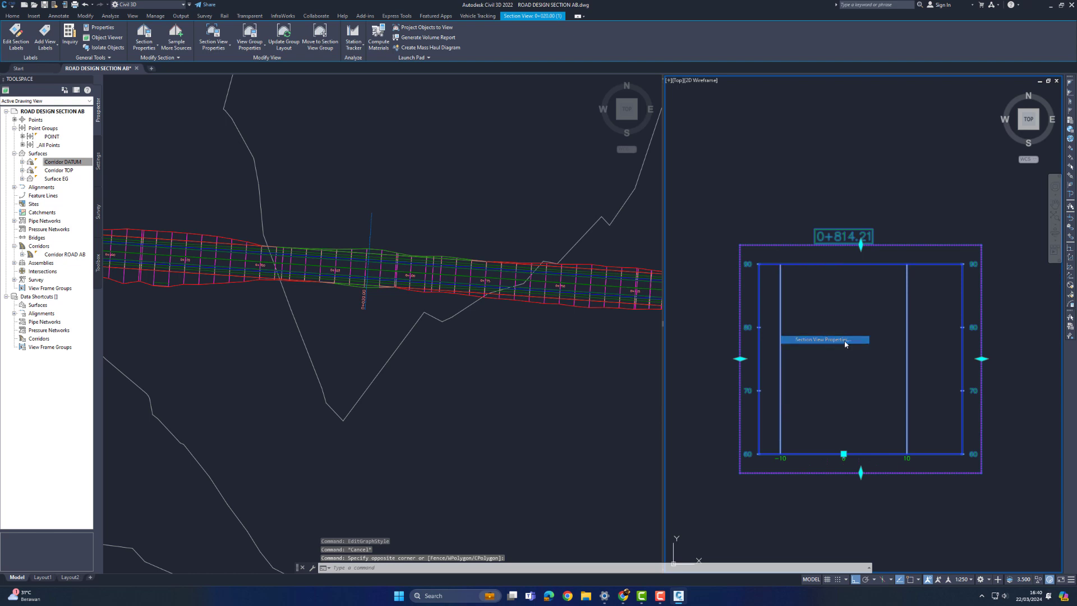
click(631, 385)
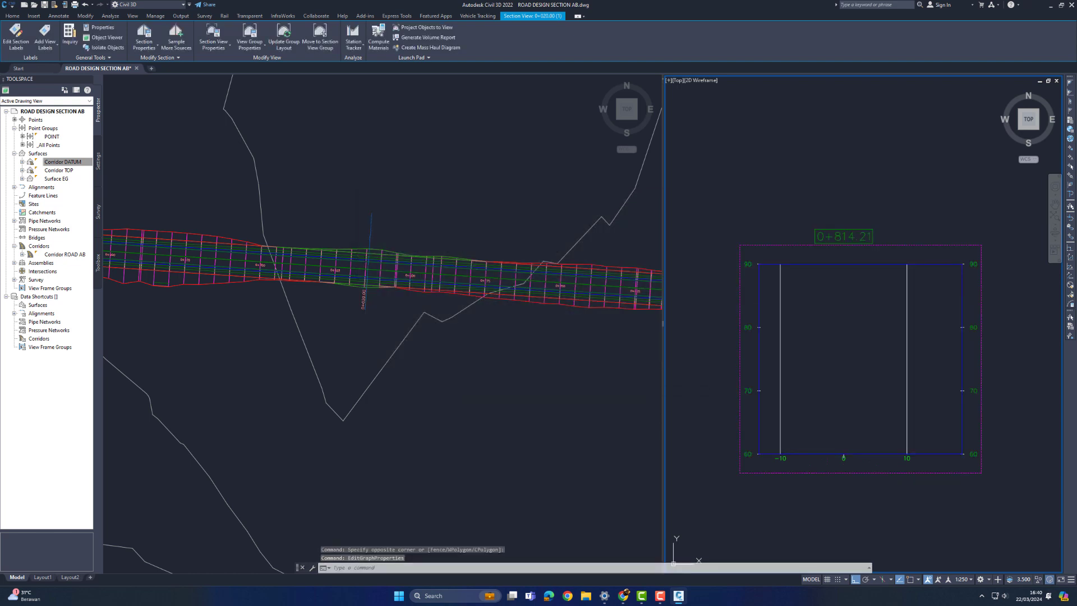
Step: Set the elevation range of the section view at station 0+814.21 to automatic
click(780, 293)
right_click(781, 287)
click(805, 370)
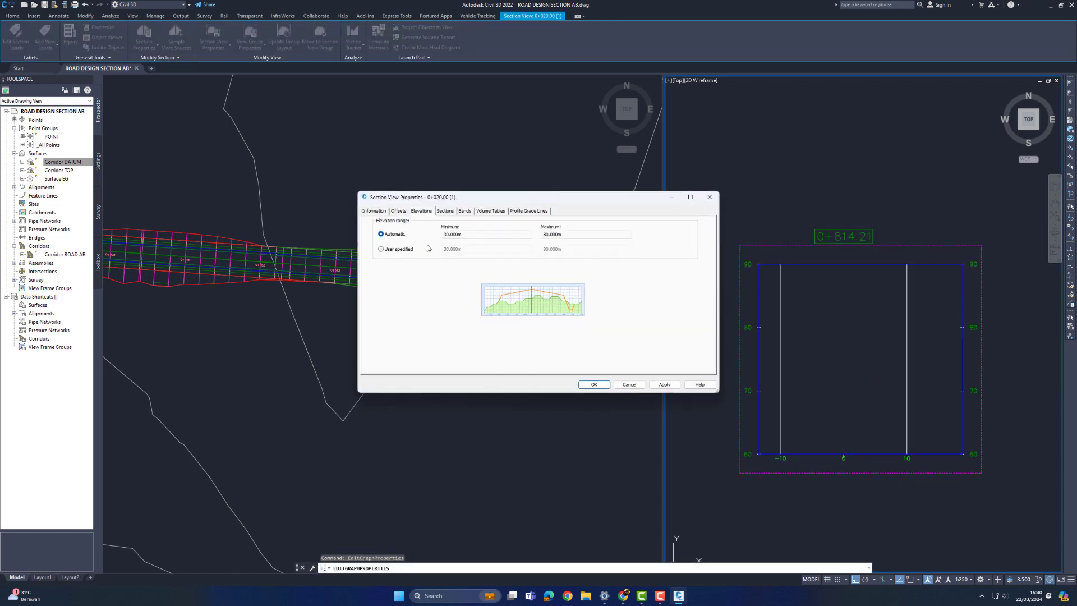
click(665, 384)
click(594, 384)
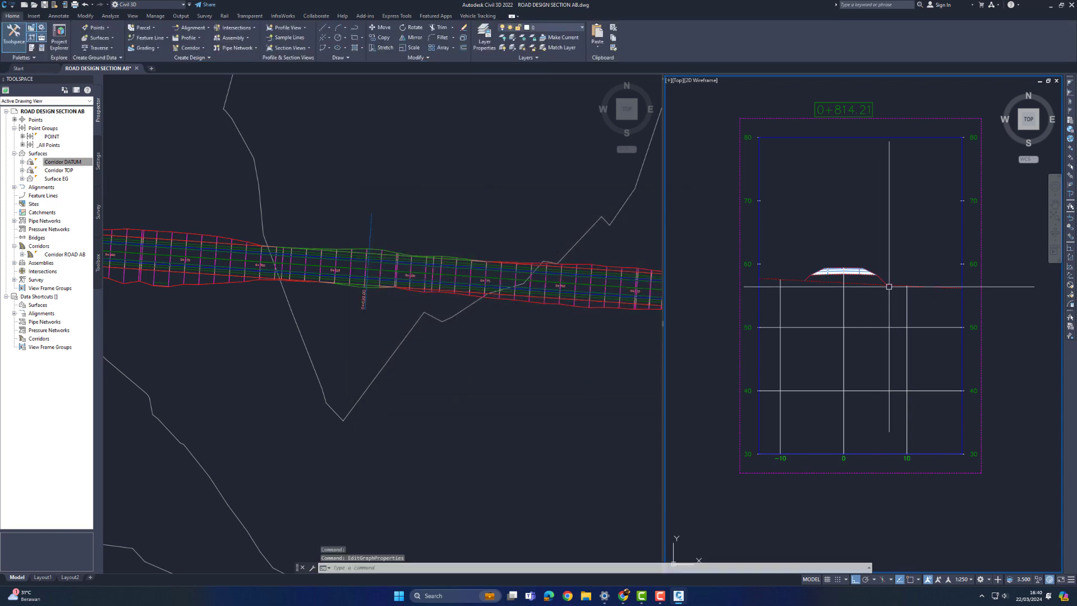
Step: Move the sample line along the alignment to the straight between the two northernmost bends and inspect its cross section
scroll(891, 283, up, 2)
scroll(383, 298, up, 2)
click(364, 247)
click(363, 250)
scroll(393, 269, down, 6)
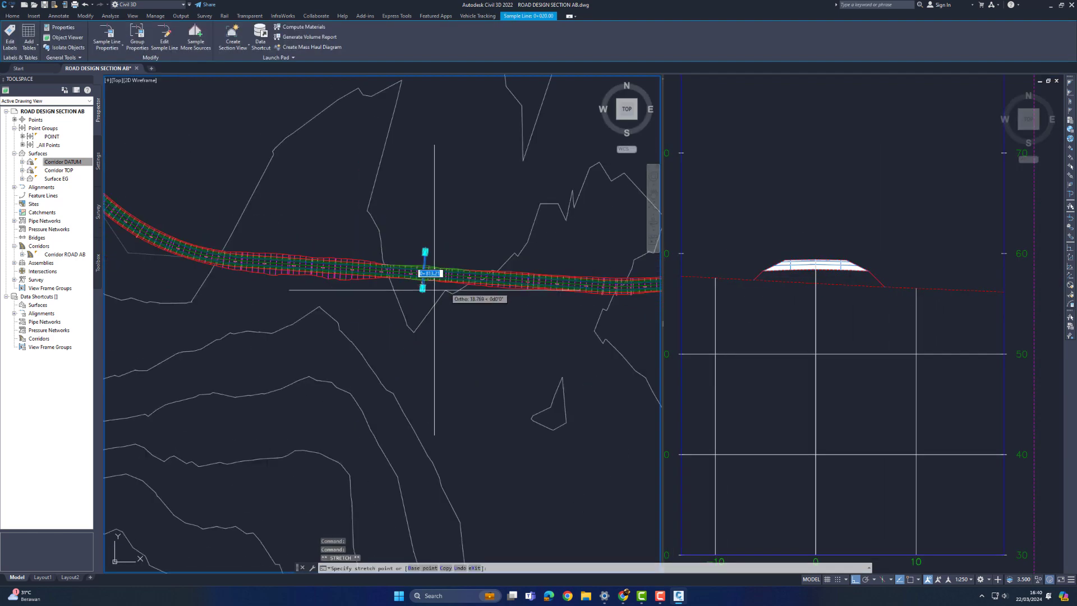
middle_drag(253, 182, 359, 406)
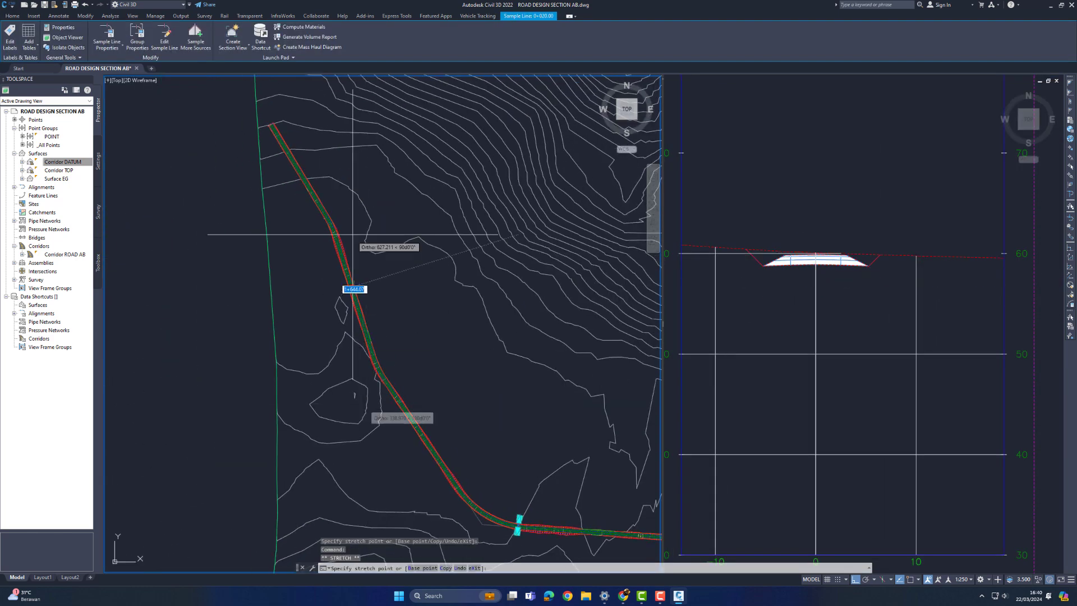
scroll(331, 247, up, 6)
click(314, 267)
scroll(320, 236, down, 2)
key(Escape)
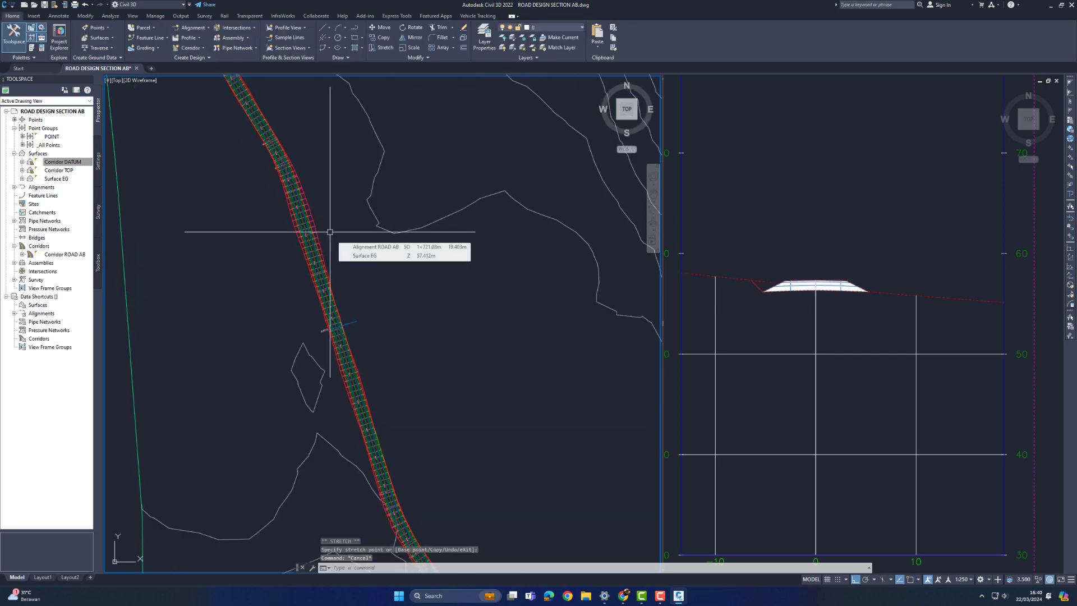
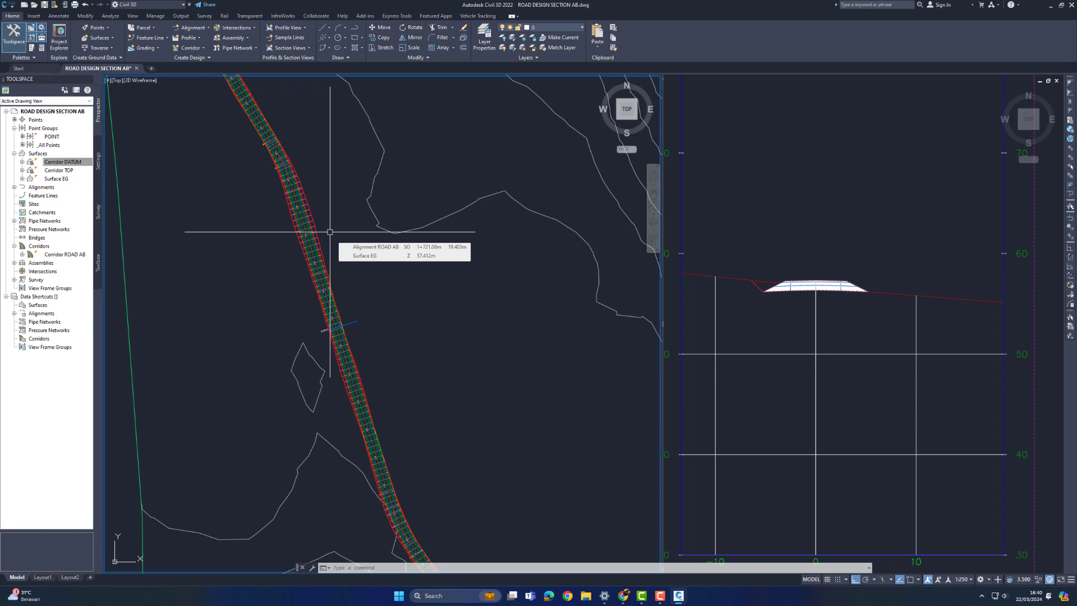
Step: Delete the trial section view and the sample line it was cut from
scroll(359, 319, up, 5)
middle_drag(358, 324, 391, 276)
key(Escape)
key(Escape)
scroll(415, 251, down, 7)
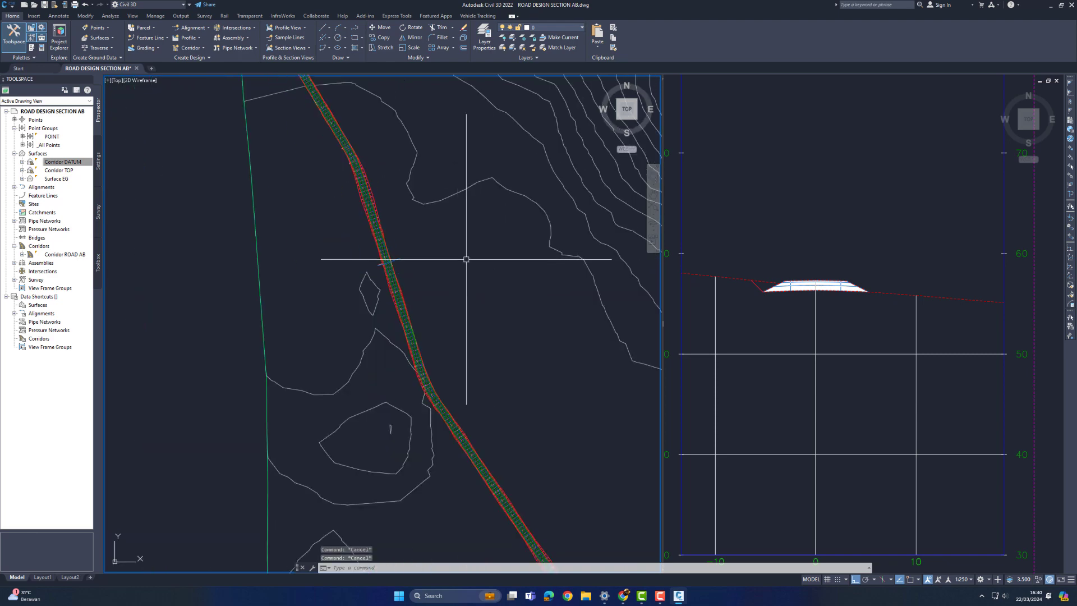
scroll(465, 258, up, 2)
click(760, 292)
scroll(760, 293, down, 5)
click(778, 320)
key(Delete)
click(387, 265)
click(383, 266)
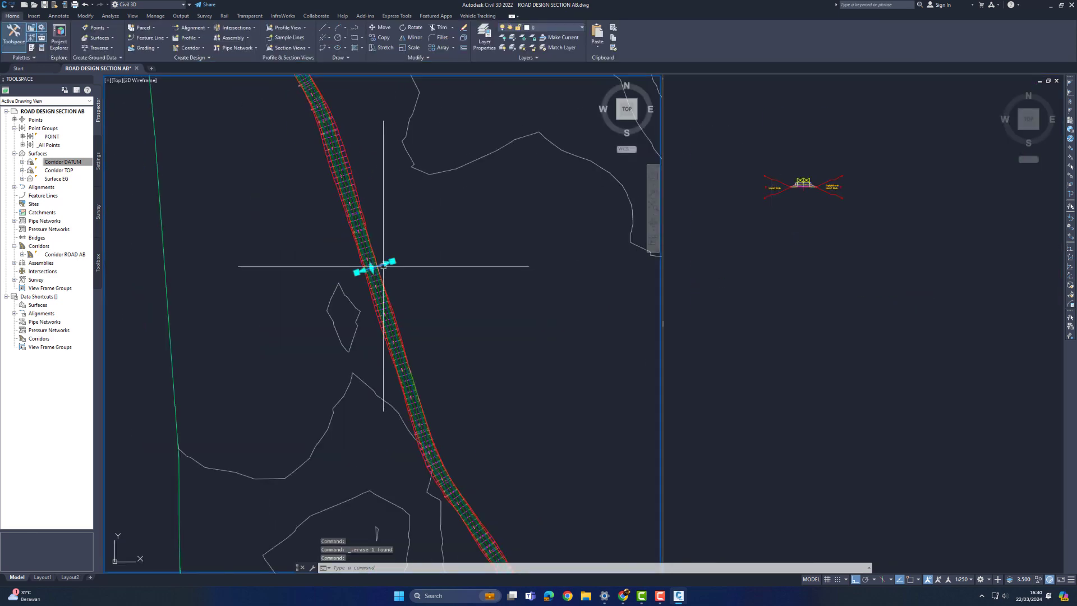
key(Delete)
Step: Delete the sample line group SL CEK from Alignment ROAD AB
scroll(438, 273, down, 2)
scroll(433, 274, down, 3)
scroll(616, 505, up, 3)
middle_drag(615, 505, 168, 280)
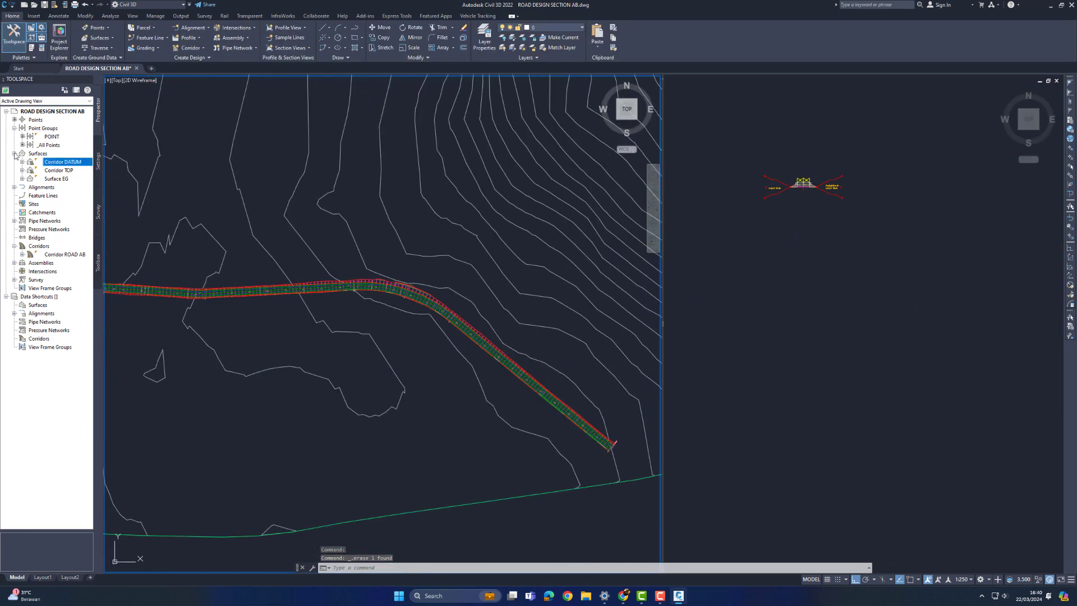
click(14, 187)
click(22, 195)
click(30, 204)
click(38, 238)
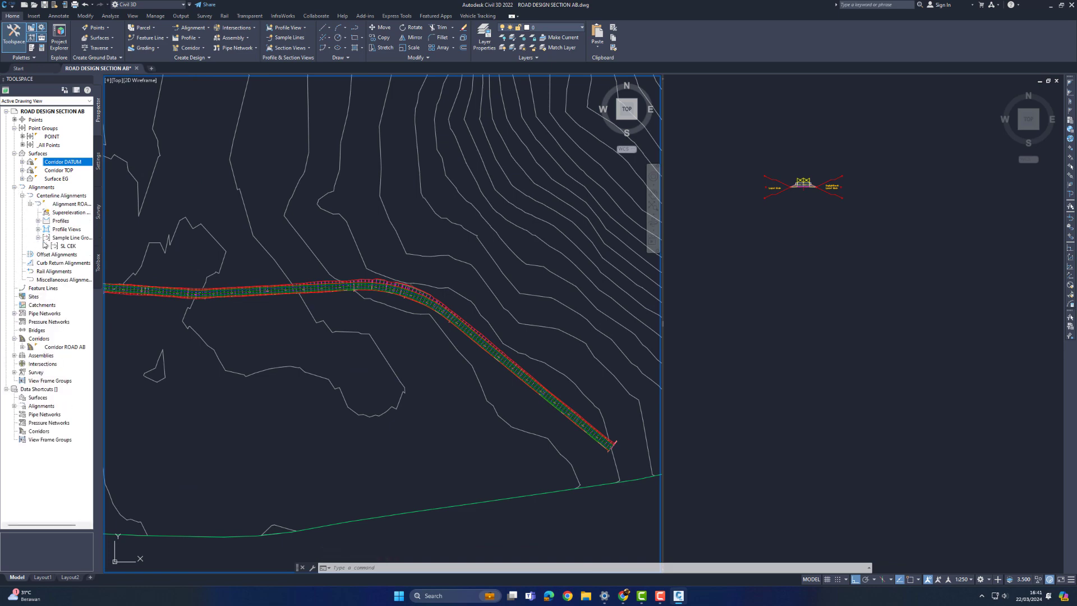
right_click(65, 245)
click(89, 262)
click(545, 315)
Step: Create a sample line group named SL ROAD AB on Alignment ROAD AB, sampling the EG surface, the corridor and both corridor surfaces
scroll(612, 435, up, 5)
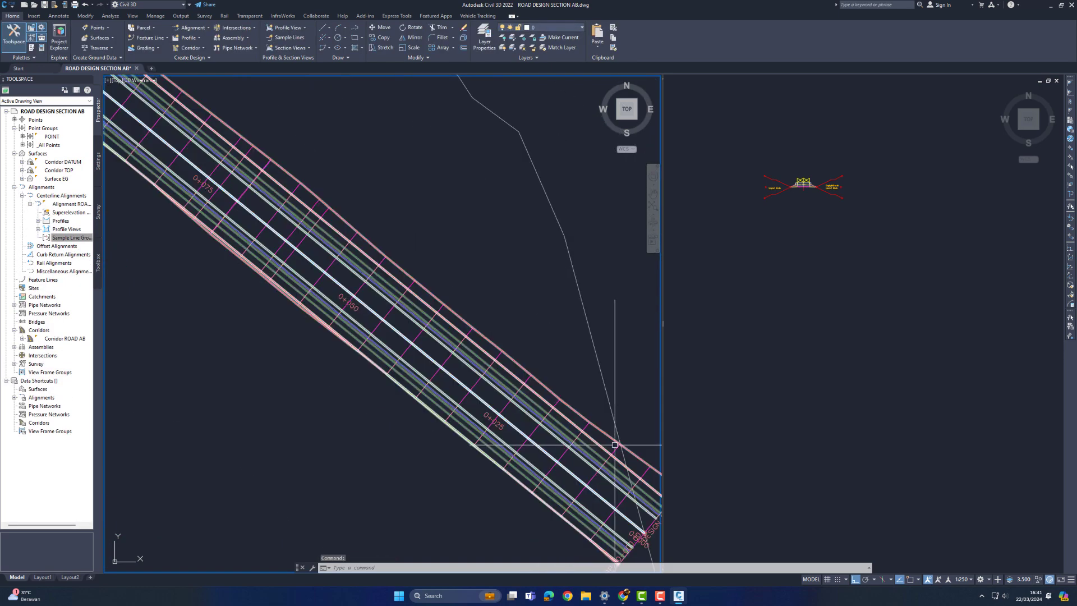
click(288, 38)
scroll(452, 352, up, 2)
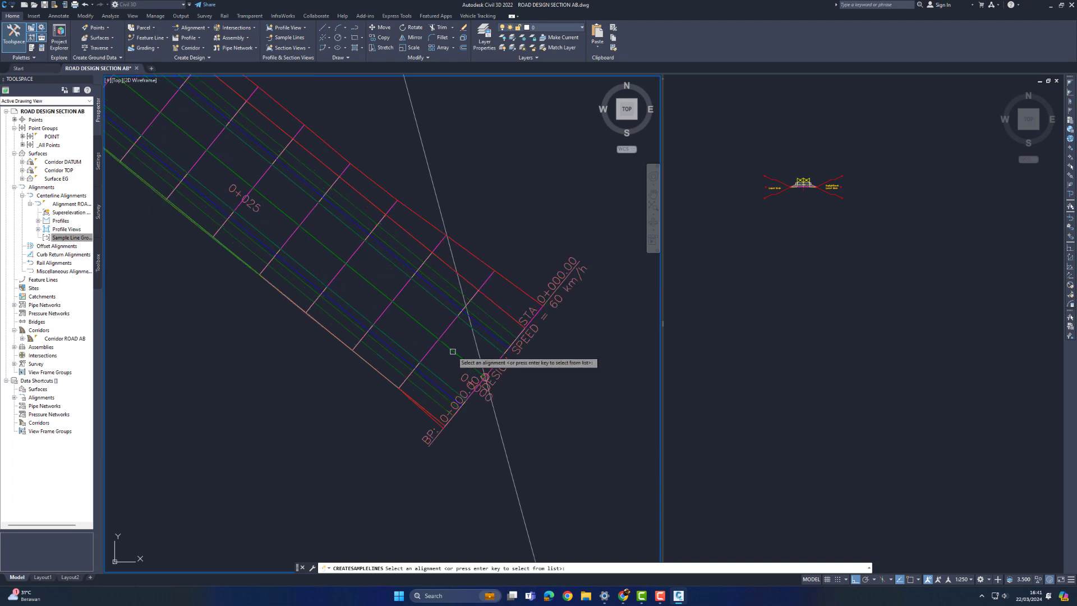
click(449, 349)
key(Return)
click(538, 345)
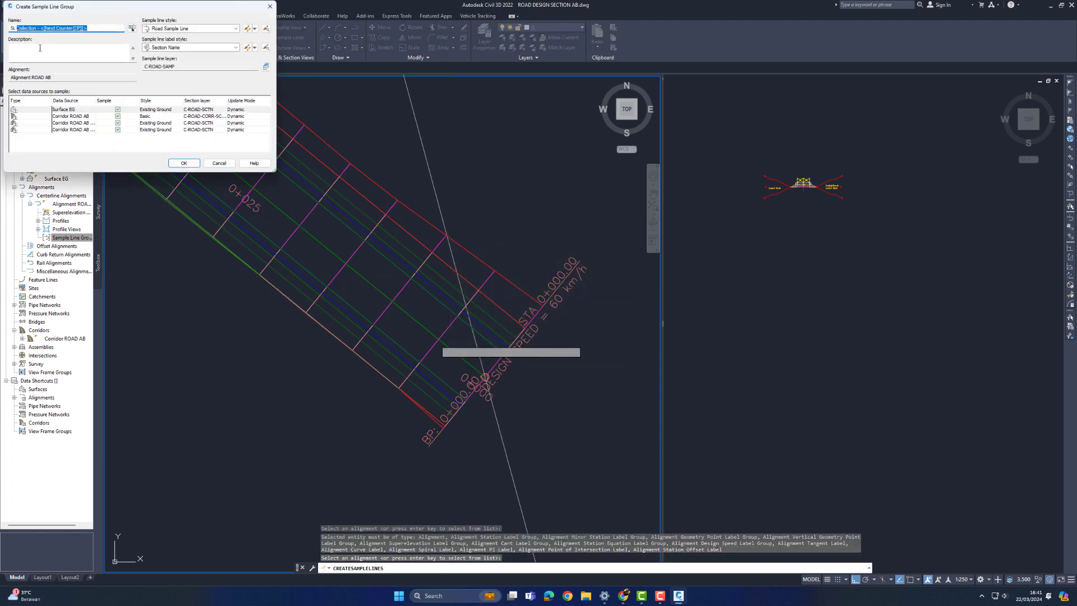
click(179, 164)
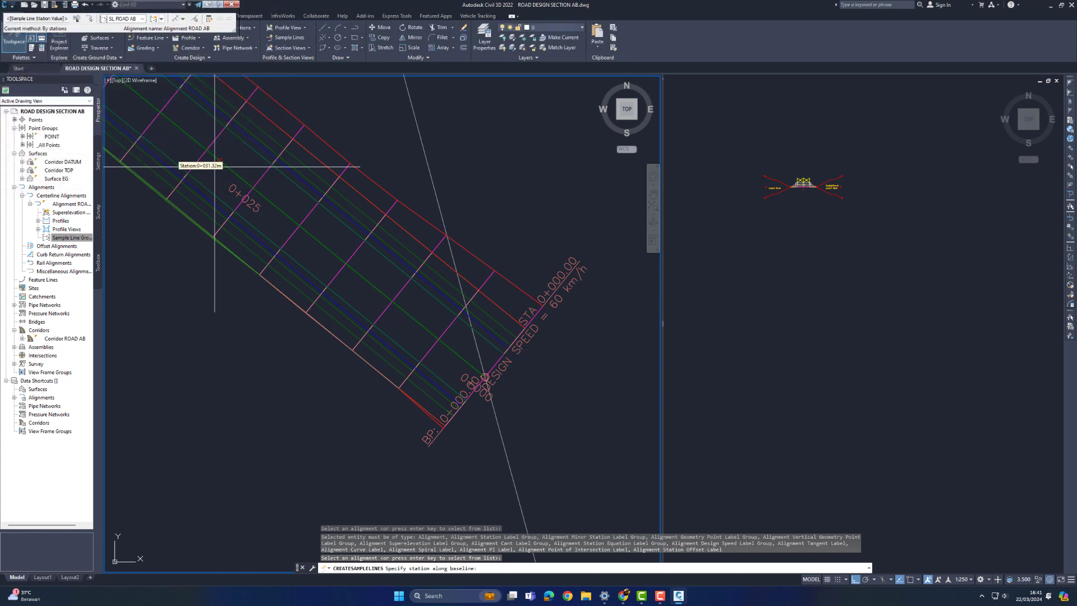
Step: Define sample lines by station range through to the alignment end, with 15 m swath widths on both sides
click(179, 19)
click(188, 29)
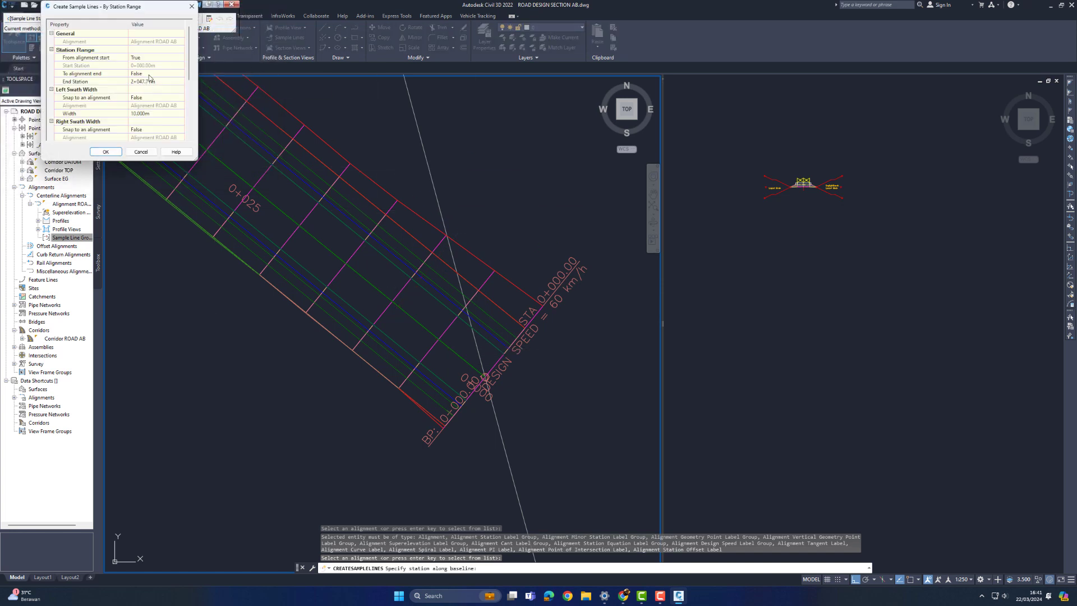
click(153, 77)
scroll(148, 105, down, 1)
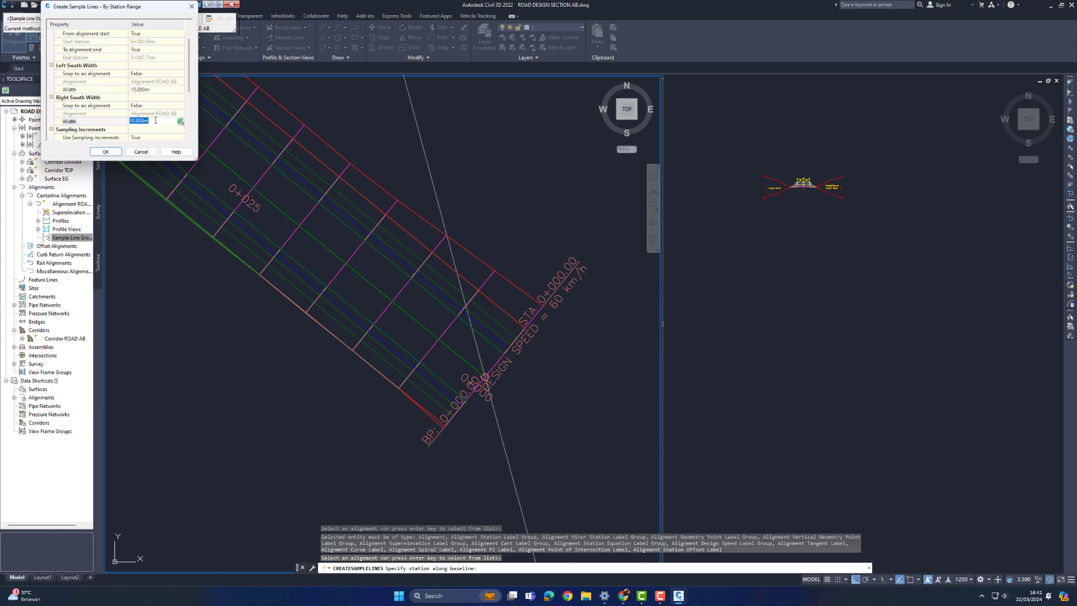
text(15)
Step: Set the sampling increments along tangents and curves to 25 m and create the sample lines
click(155, 138)
scroll(168, 121, down, 3)
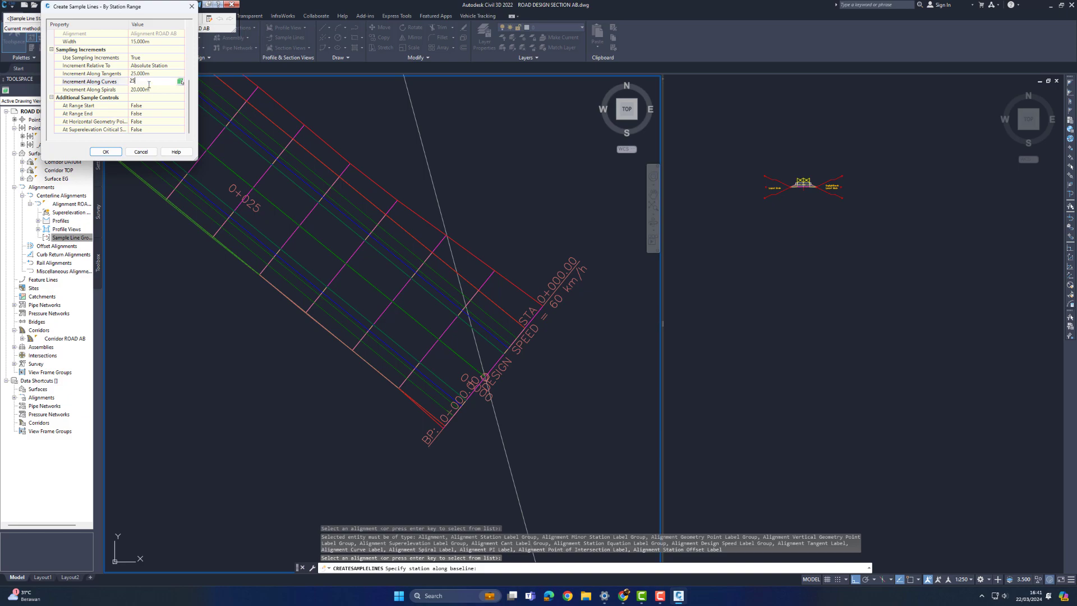
text(25)
click(112, 152)
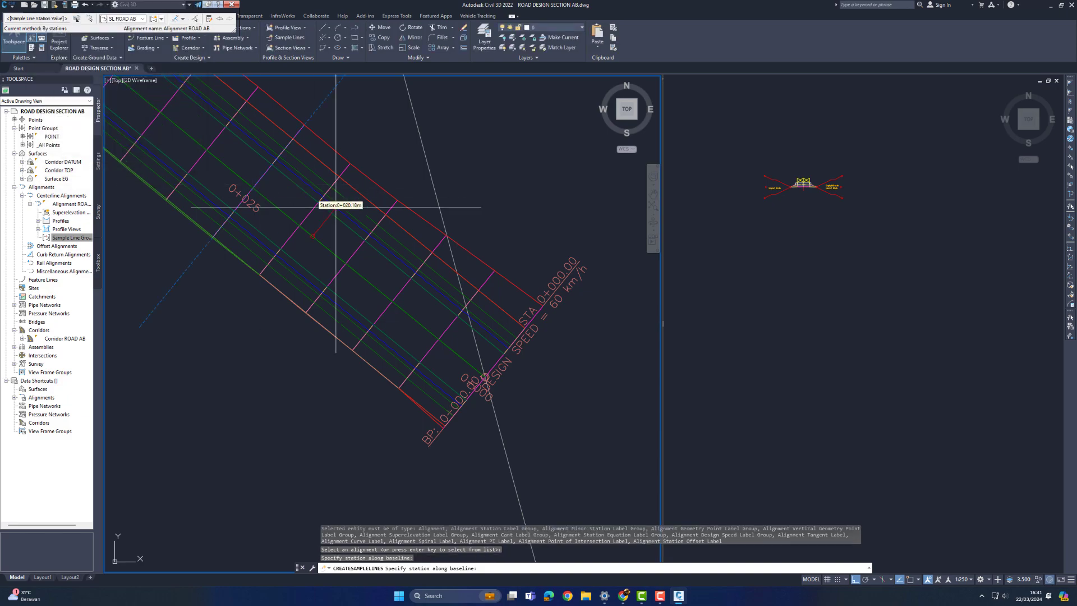
key(Return)
Step: Widen the viewport showing the road assembly by shifting the divider between the two viewports
scroll(454, 271, down, 5)
scroll(454, 271, down, 4)
click(726, 321)
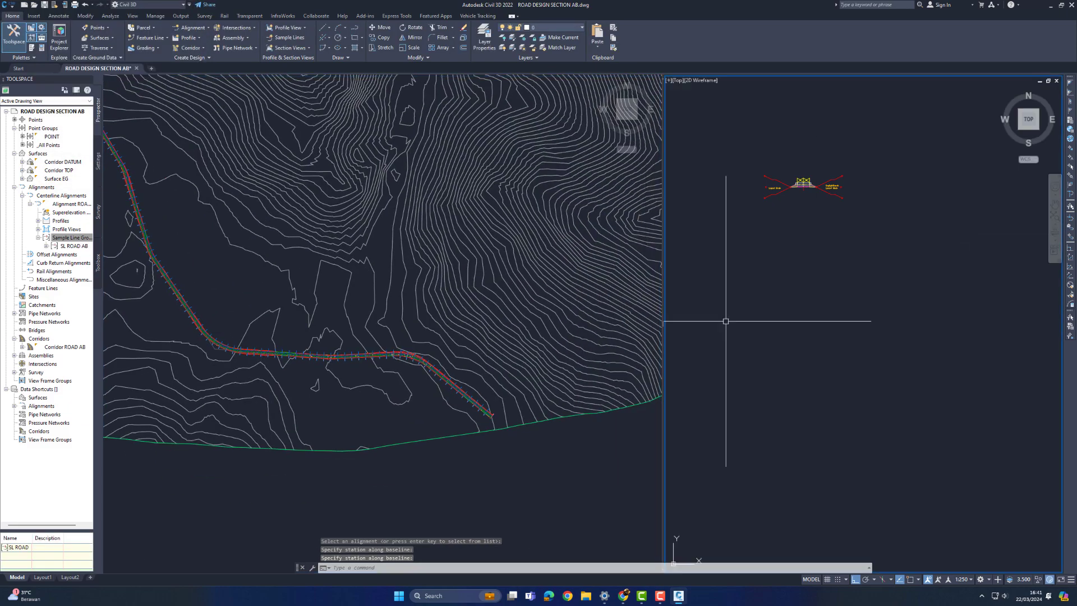
drag(663, 326, 508, 326)
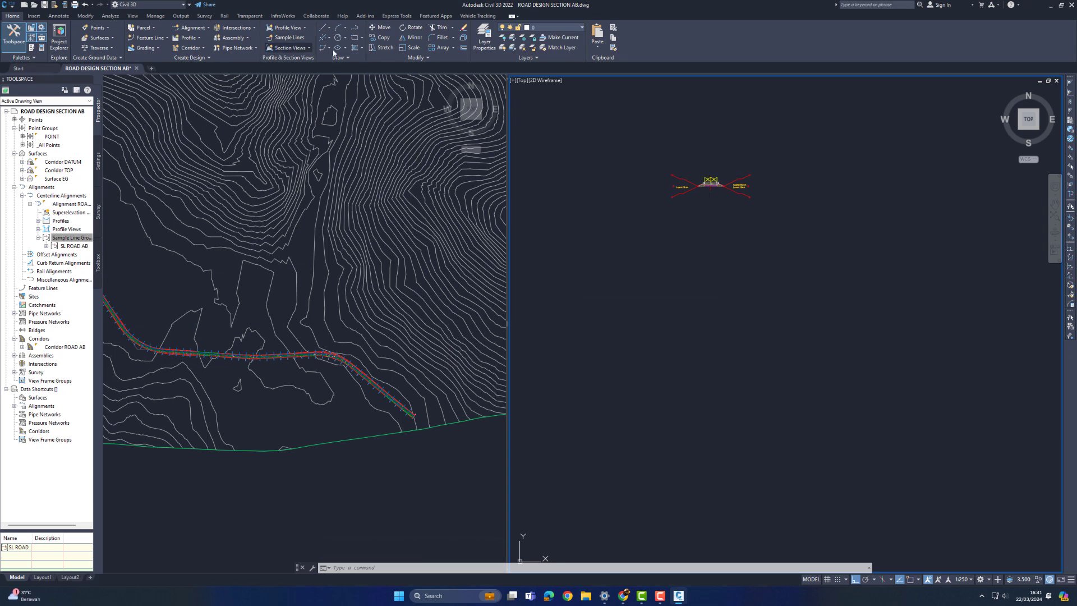
Step: Create multiple section views for SL ROAD AB with Draft placement and the Basic plot style, and place them in empty space below the assembly
click(308, 49)
click(314, 71)
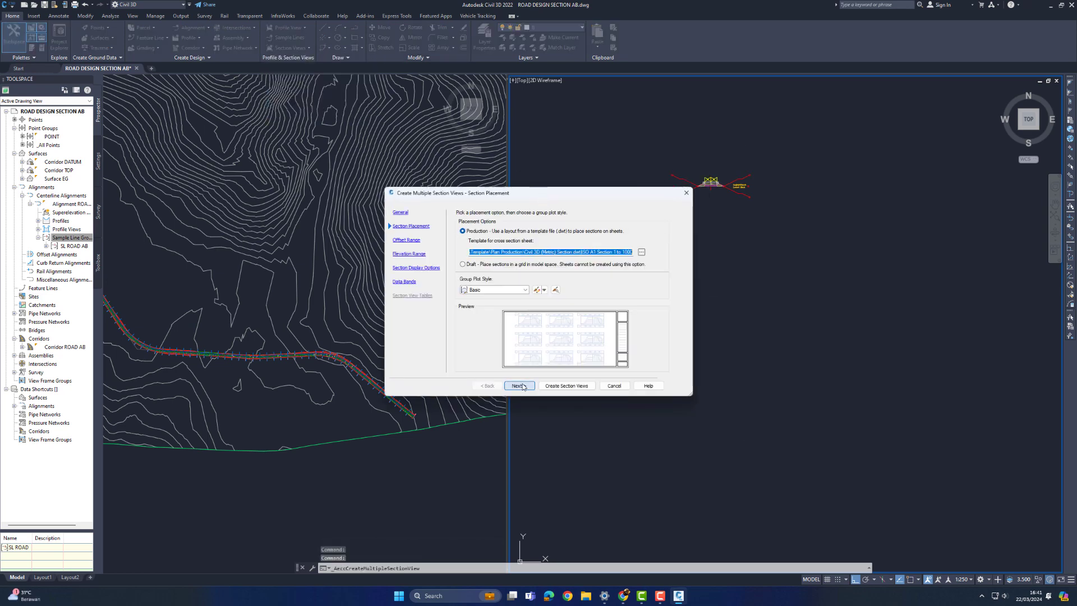
click(463, 264)
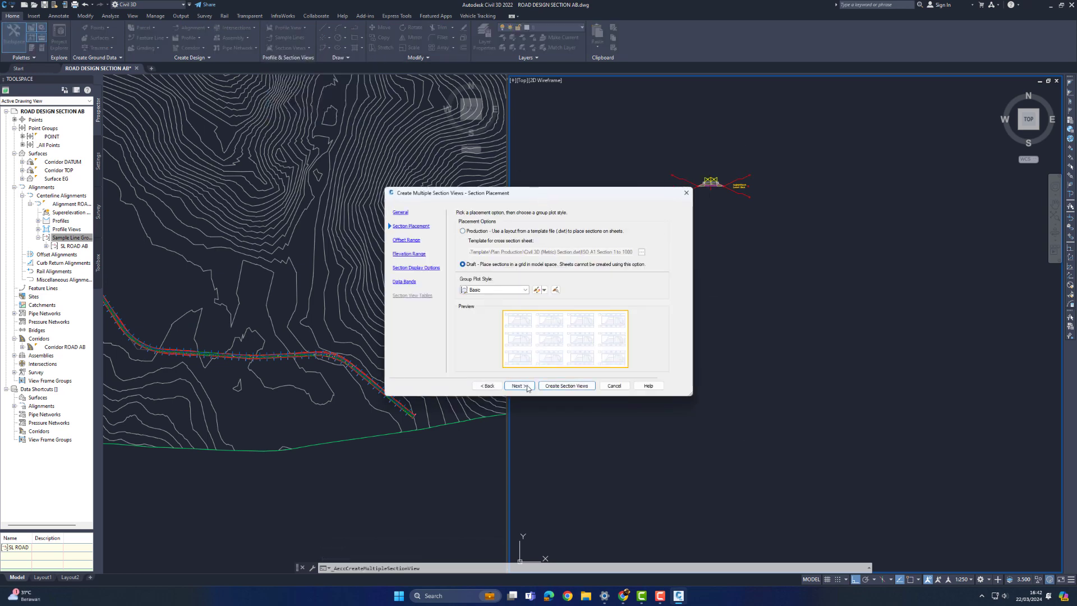
click(519, 385)
click(519, 385)
click(518, 385)
click(518, 385)
click(567, 386)
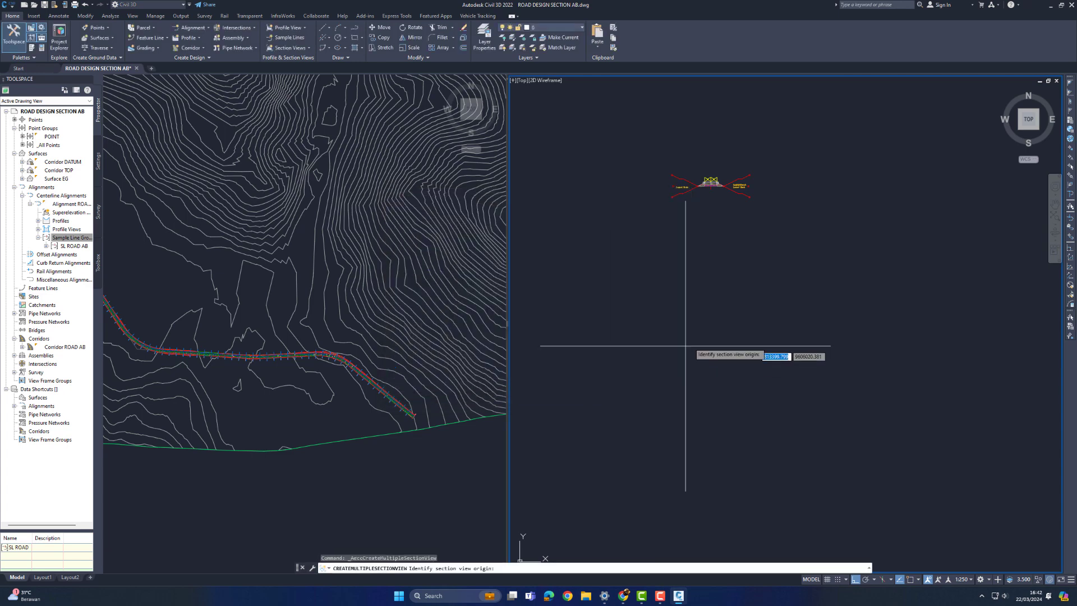
scroll(721, 257, down, 4)
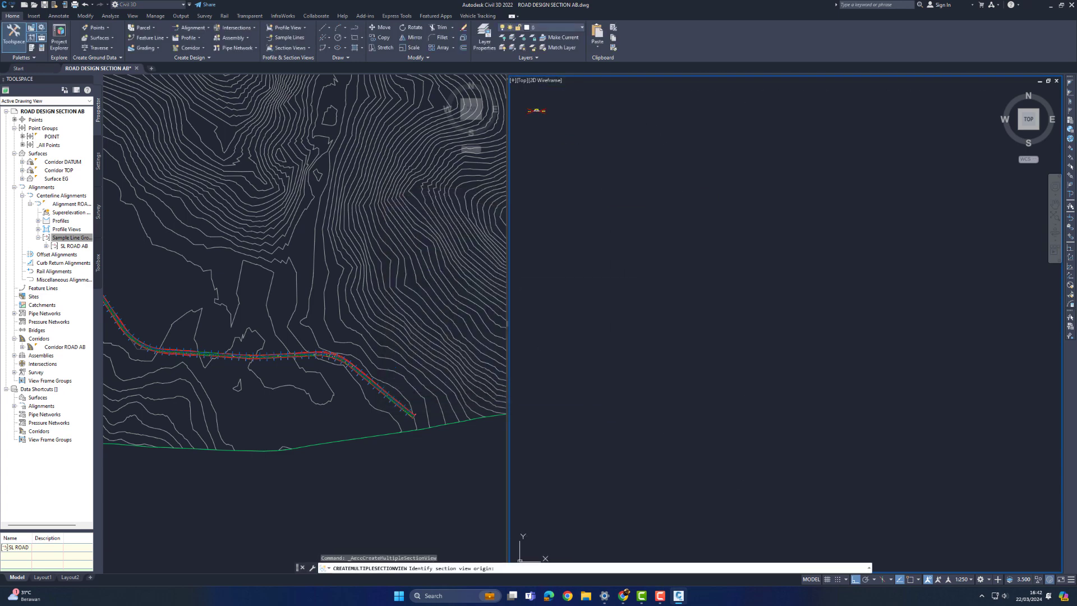
click(839, 258)
Step: Examine the road cross sections in the grid of section views, from the first stations through to the last rows
scroll(732, 258, up, 8)
key(Escape)
click(667, 260)
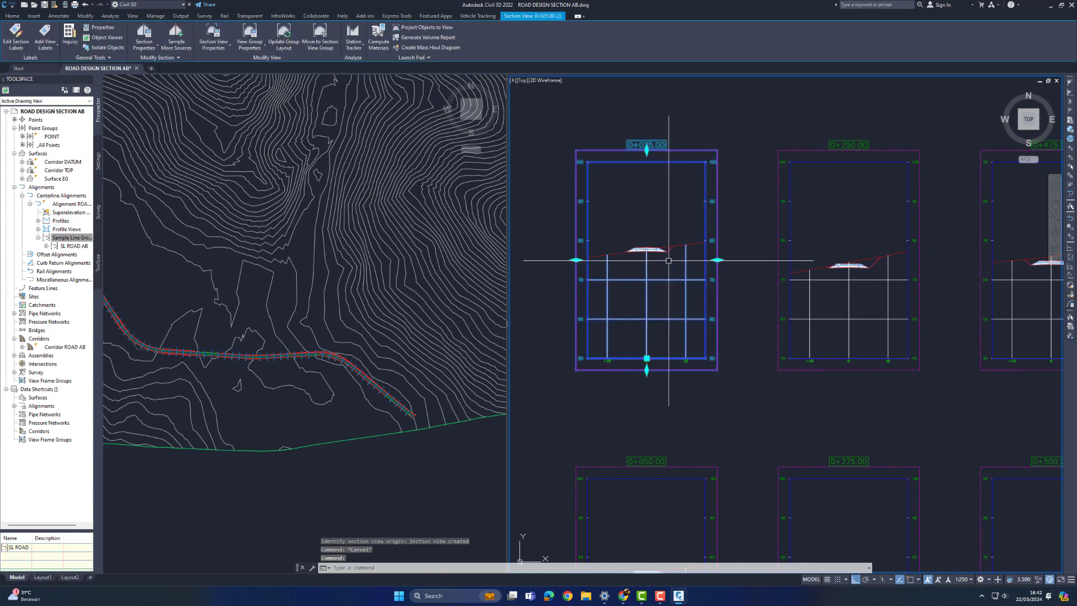
scroll(869, 269, down, 6)
scroll(886, 415, up, 4)
middle_drag(886, 415, 728, 192)
scroll(729, 193, down, 6)
scroll(815, 325, up, 2)
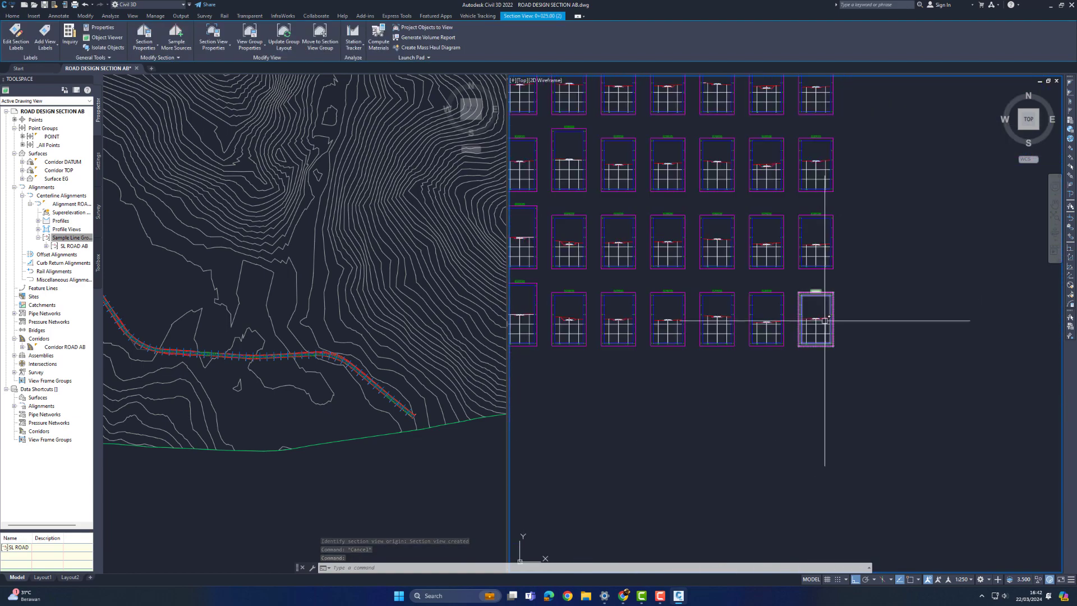
scroll(824, 320, up, 8)
key(Escape)
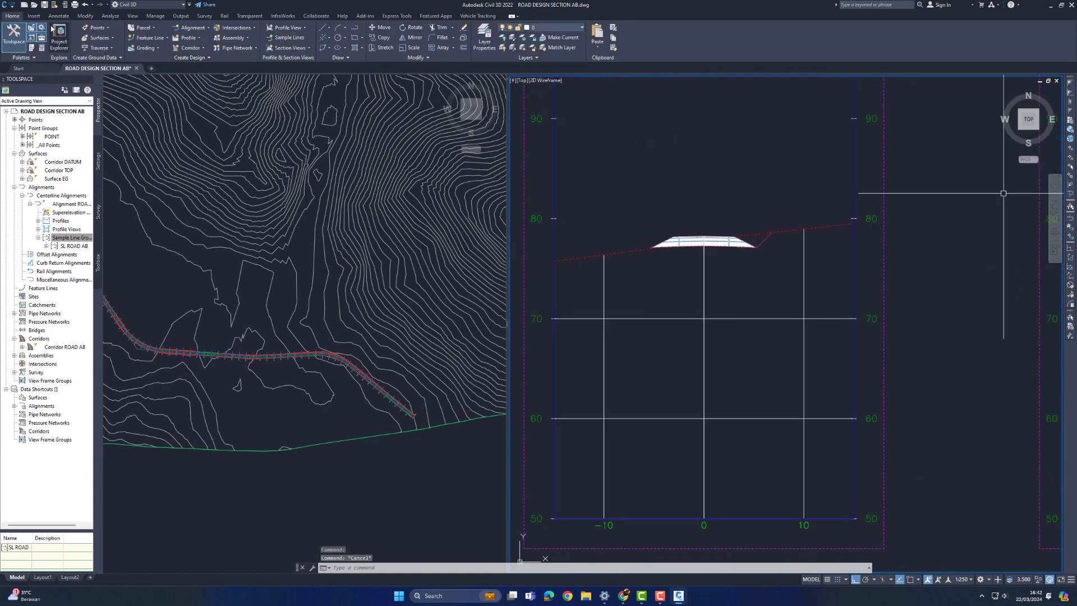
Step: Compute cut-and-fill materials for SL ROAD AB, with Surface EG as EG and Corridor ROAD AB Corridor TOP as DATUM
click(110, 16)
click(430, 27)
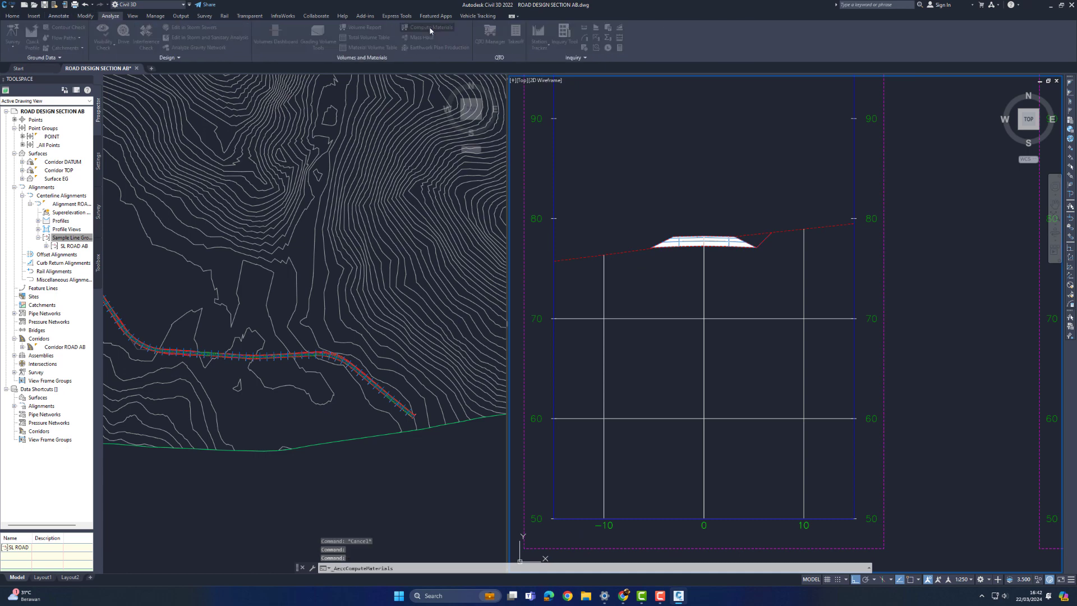
click(501, 320)
click(536, 258)
click(536, 258)
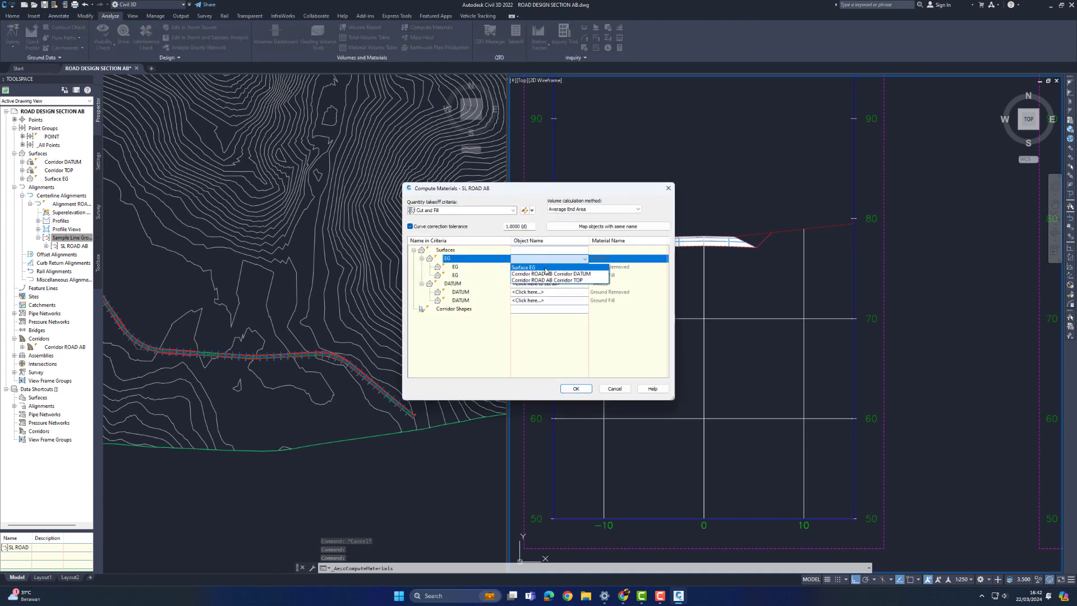
click(547, 283)
click(547, 283)
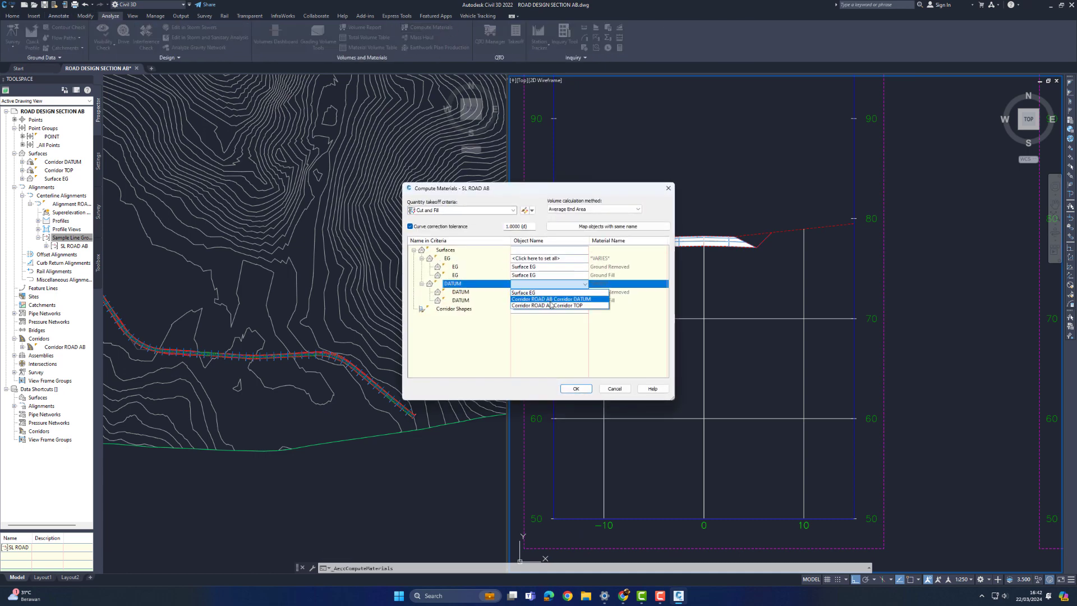
click(555, 306)
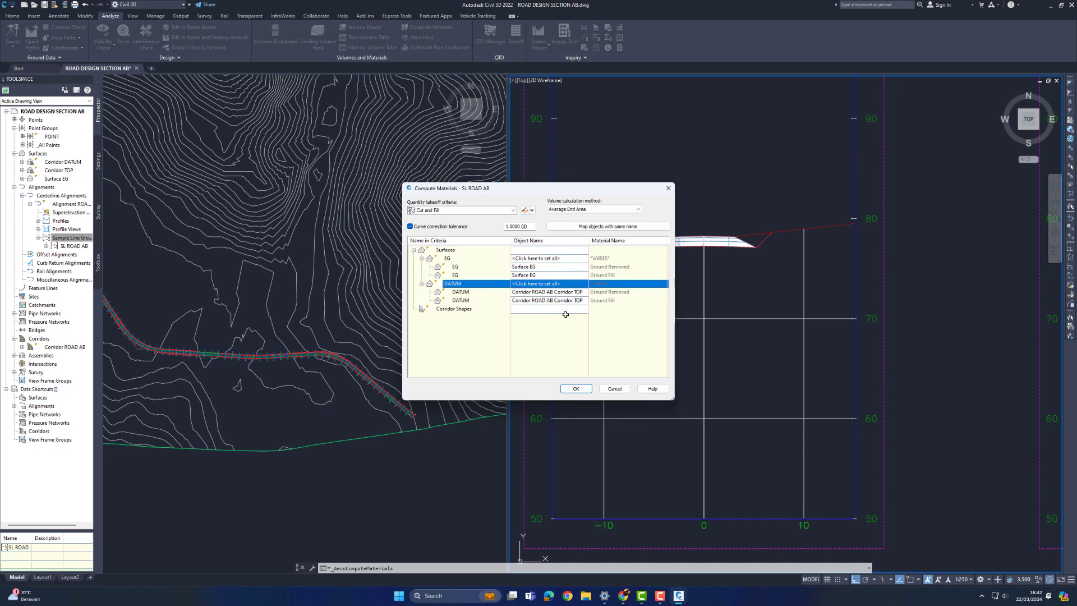
click(586, 387)
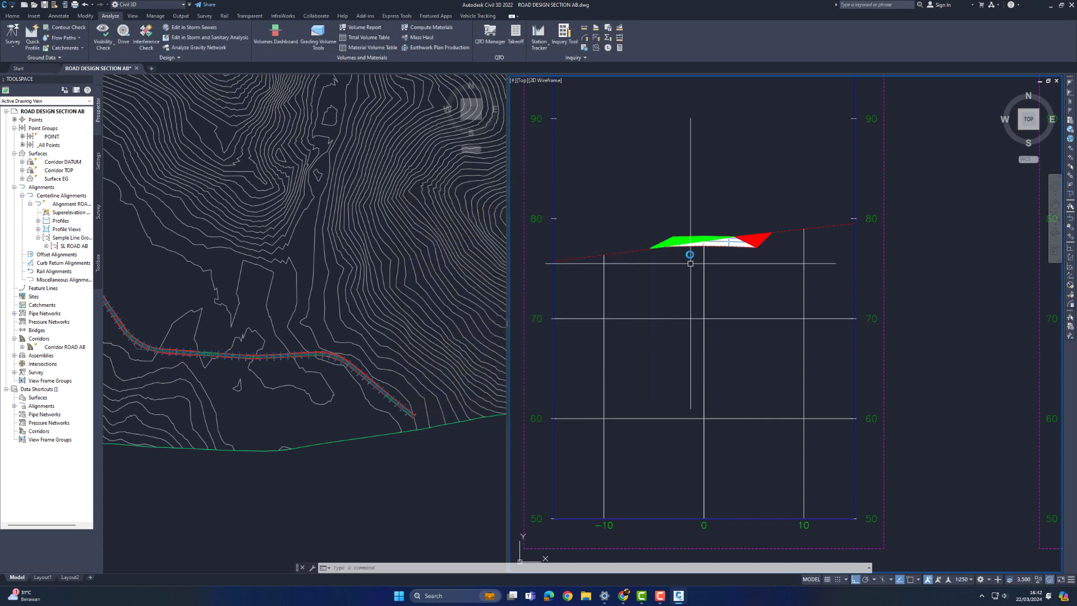
Step: In the SL ROAD AB material list, give the Cut Material shape style an ANSI31 area fill hatch at 45° with scale 0.025
scroll(690, 263, up, 5)
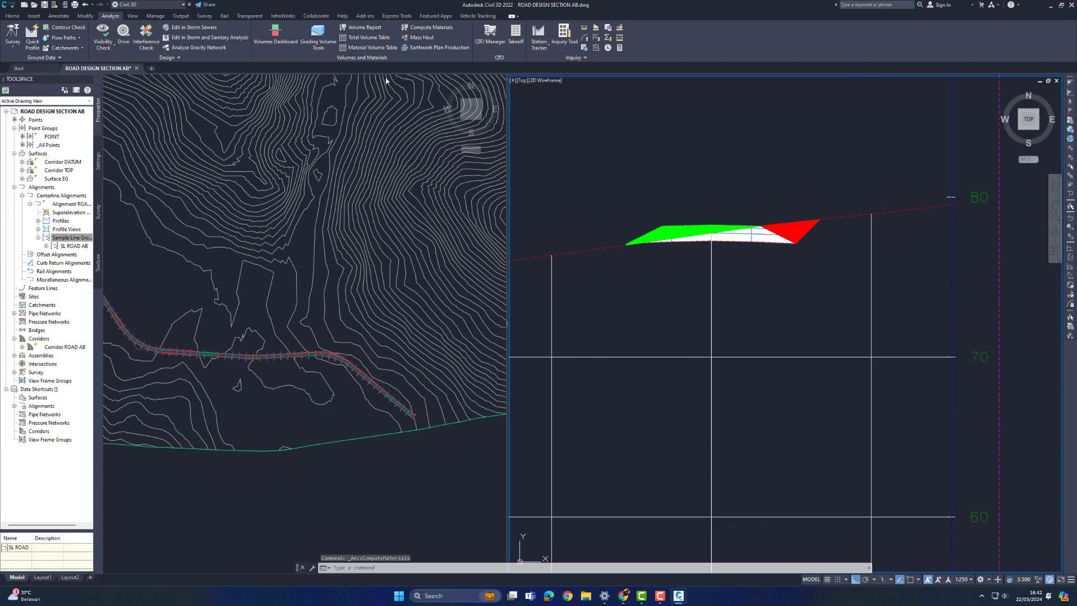
click(427, 26)
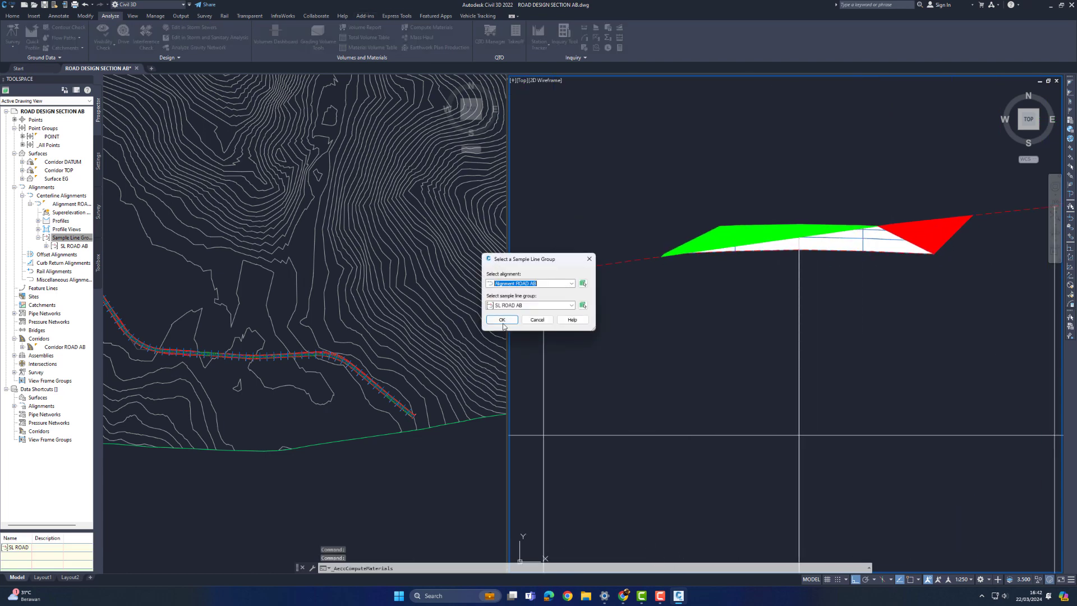
click(502, 323)
click(312, 235)
click(321, 243)
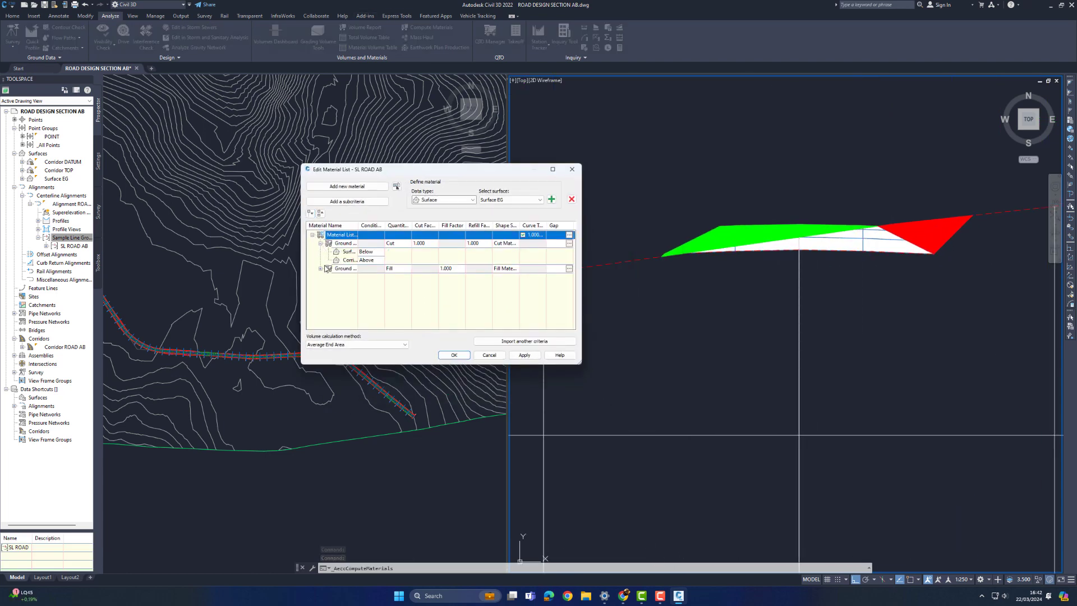
click(483, 270)
click(507, 244)
click(582, 292)
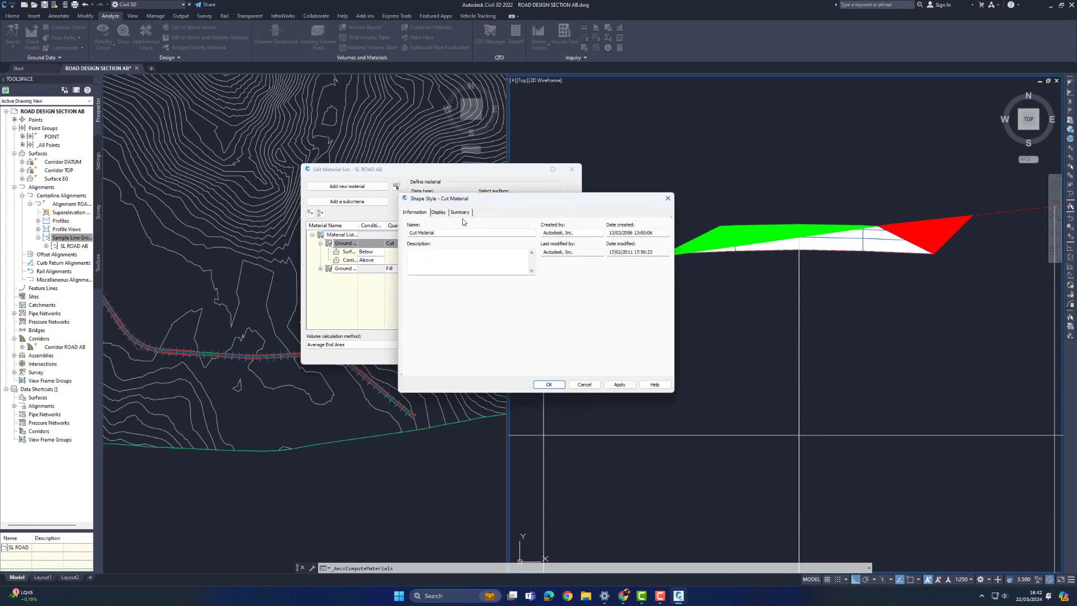
click(438, 212)
click(442, 232)
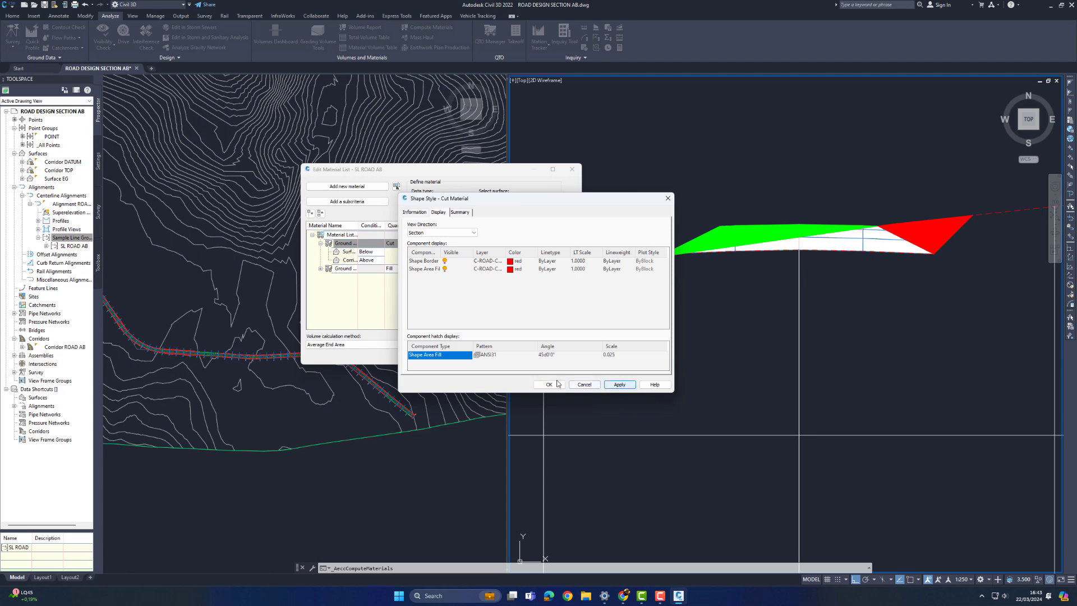
click(557, 384)
click(503, 307)
click(525, 355)
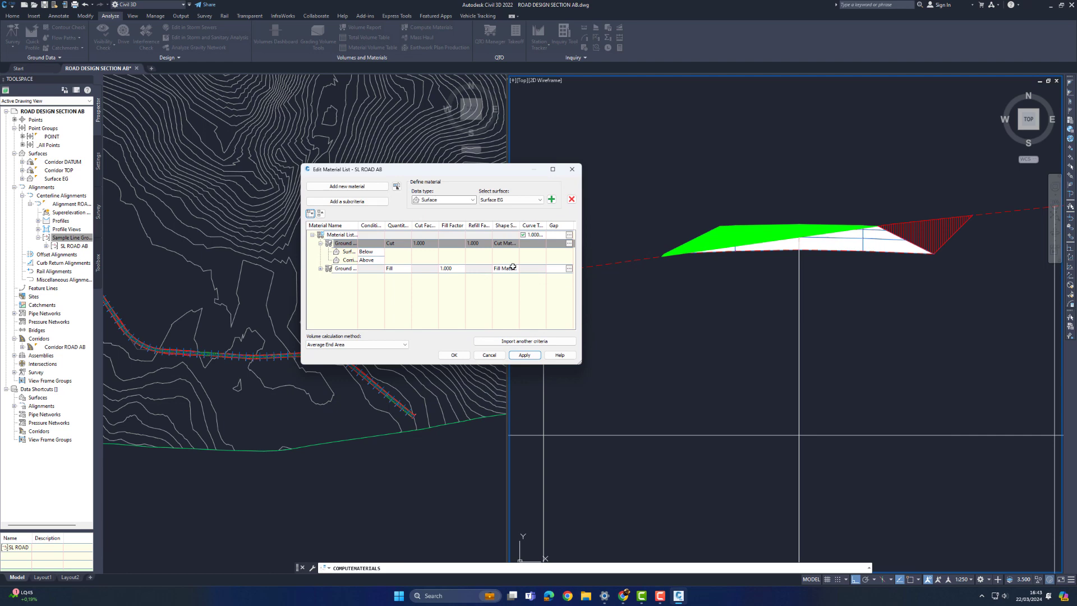
Step: Adjust the area fill hatch scale of the Fill Material shape style and accept the material list
click(513, 268)
click(581, 292)
click(459, 234)
click(457, 259)
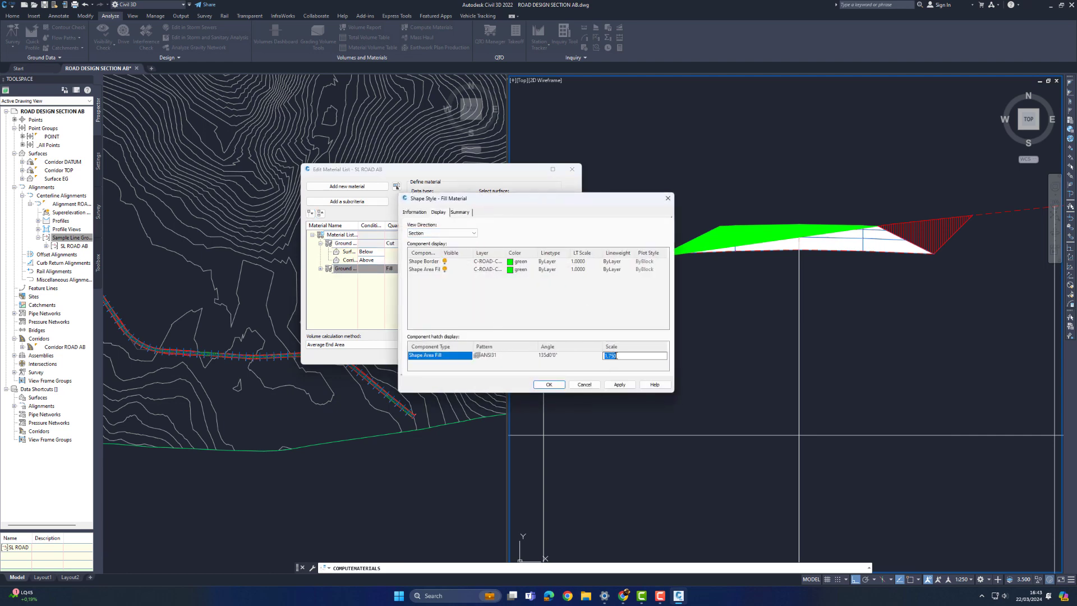
click(553, 386)
click(530, 302)
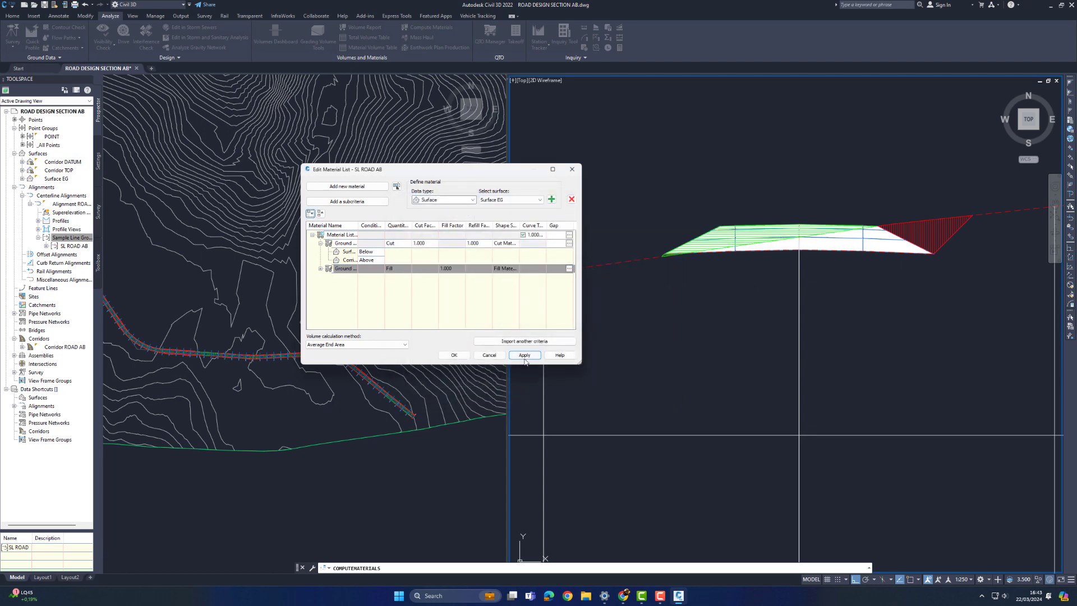
click(453, 355)
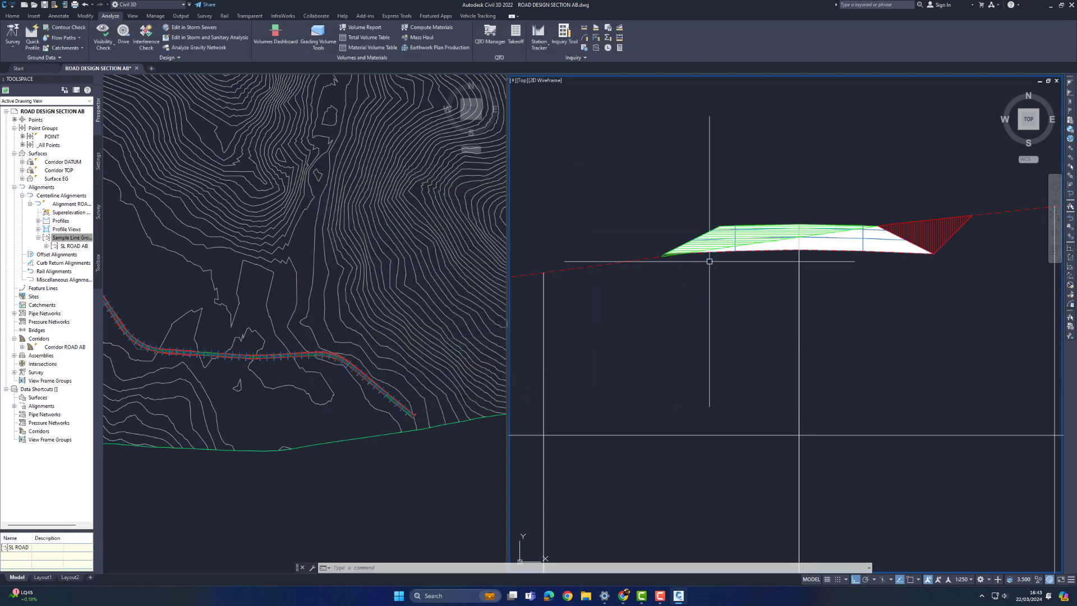
Step: Examine the cut and fill hatching in the section views across the different stations
scroll(710, 261, down, 1)
middle_drag(709, 261, 634, 492)
scroll(769, 468, down, 2)
middle_drag(768, 468, 685, 226)
scroll(809, 264, down, 4)
scroll(819, 261, up, 5)
middle_drag(818, 262, 918, 238)
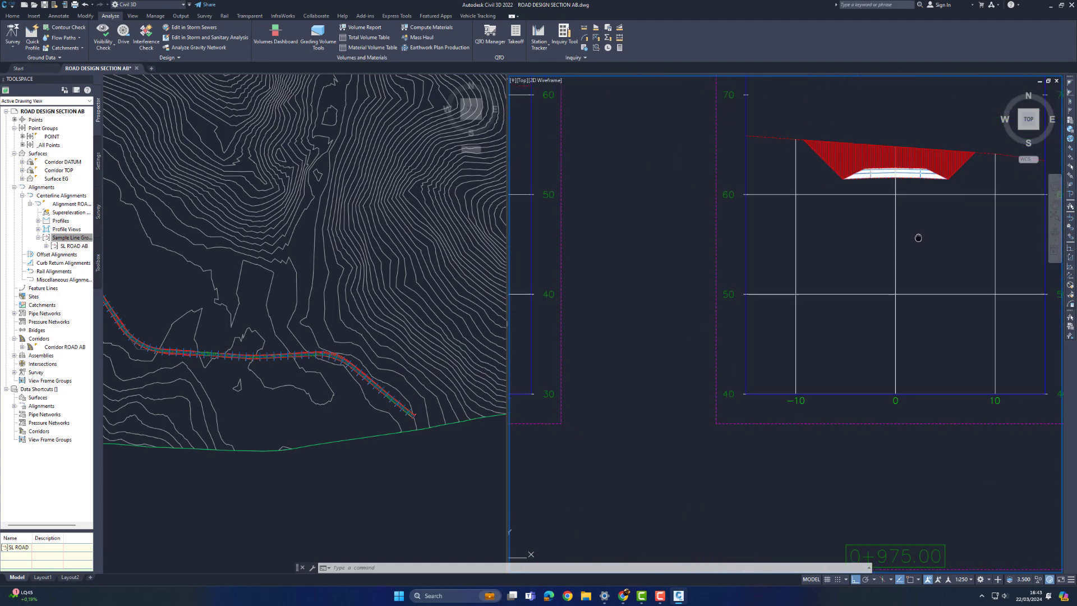
scroll(918, 238, down, 6)
scroll(759, 278, up, 5)
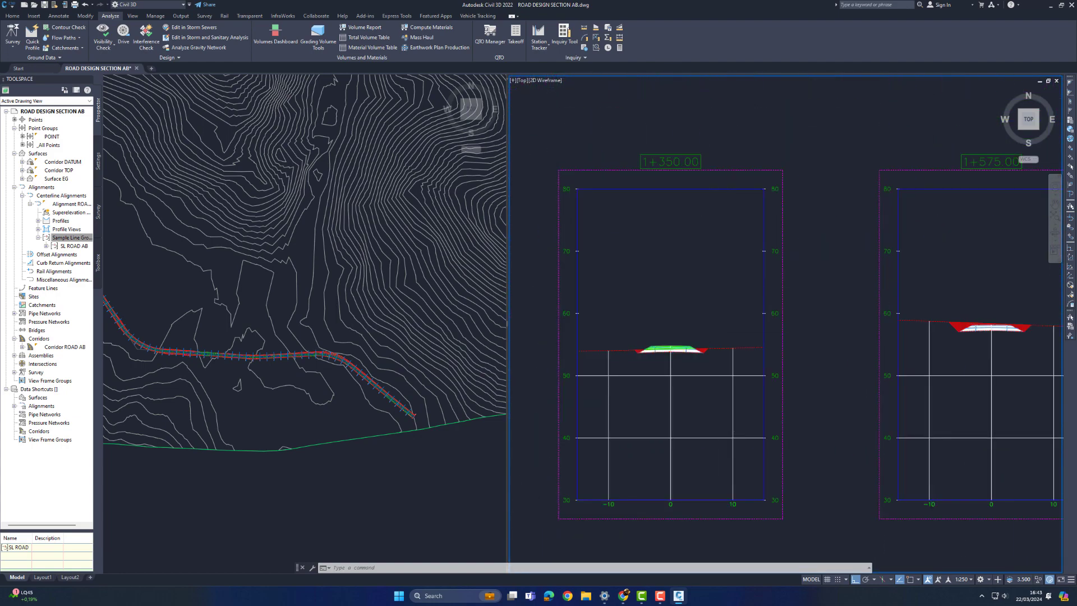
scroll(790, 361, down, 5)
scroll(702, 361, up, 3)
scroll(722, 324, down, 3)
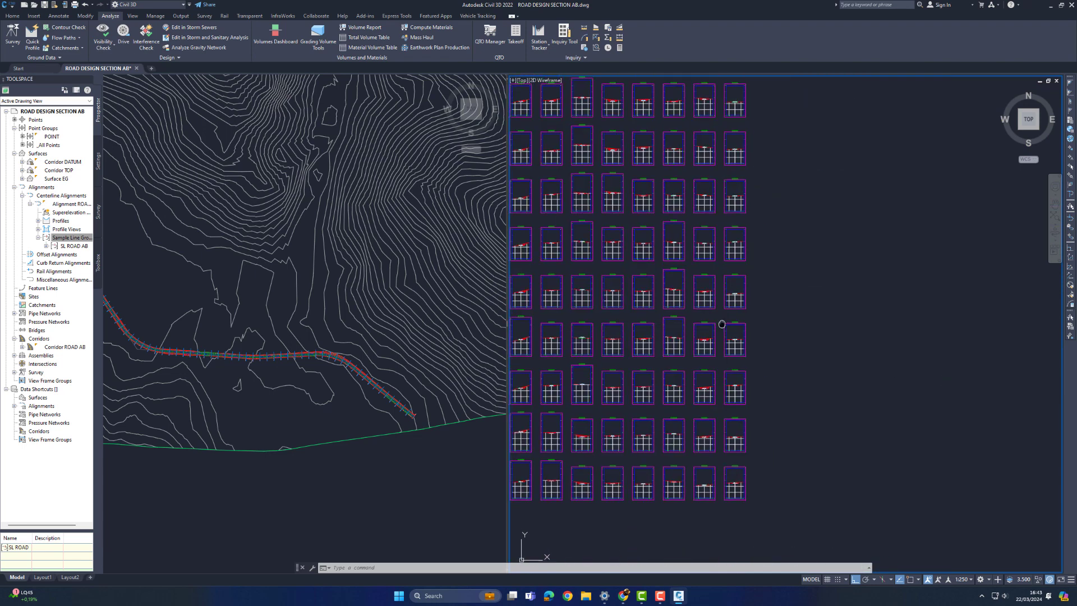
Step: Create a TIN volume surface in the Volumes Dashboard with Surface EG as base and Corridor TOP as comparison surface
click(275, 35)
click(41, 9)
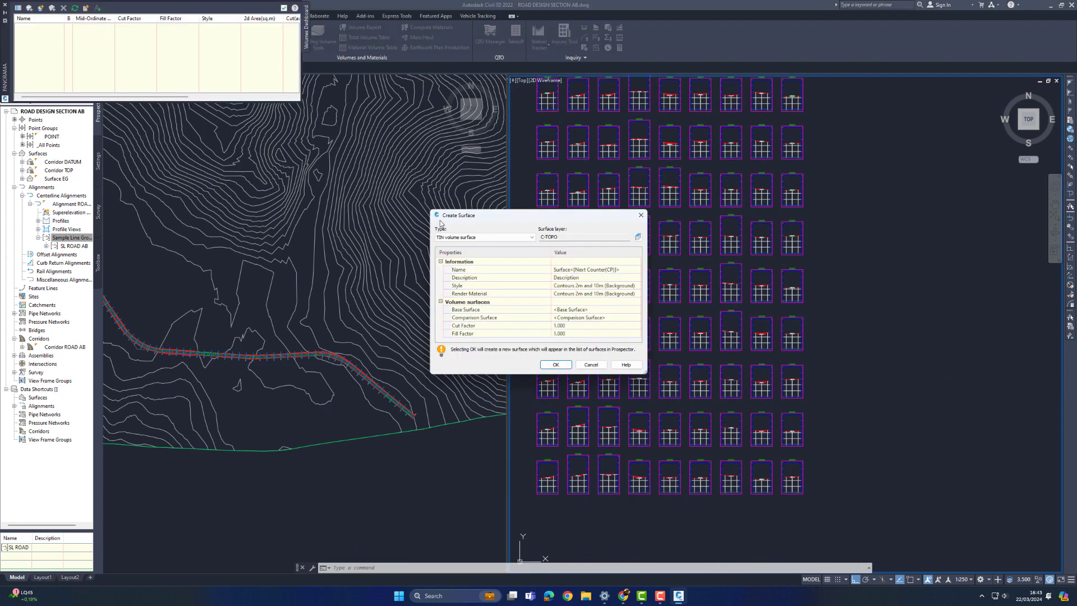
click(637, 309)
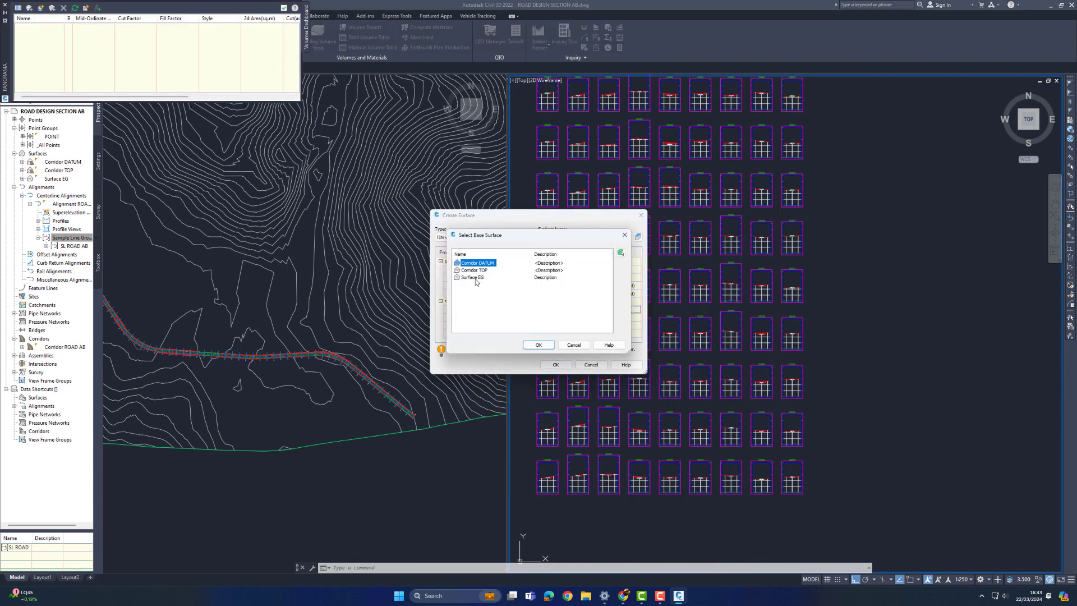
click(548, 346)
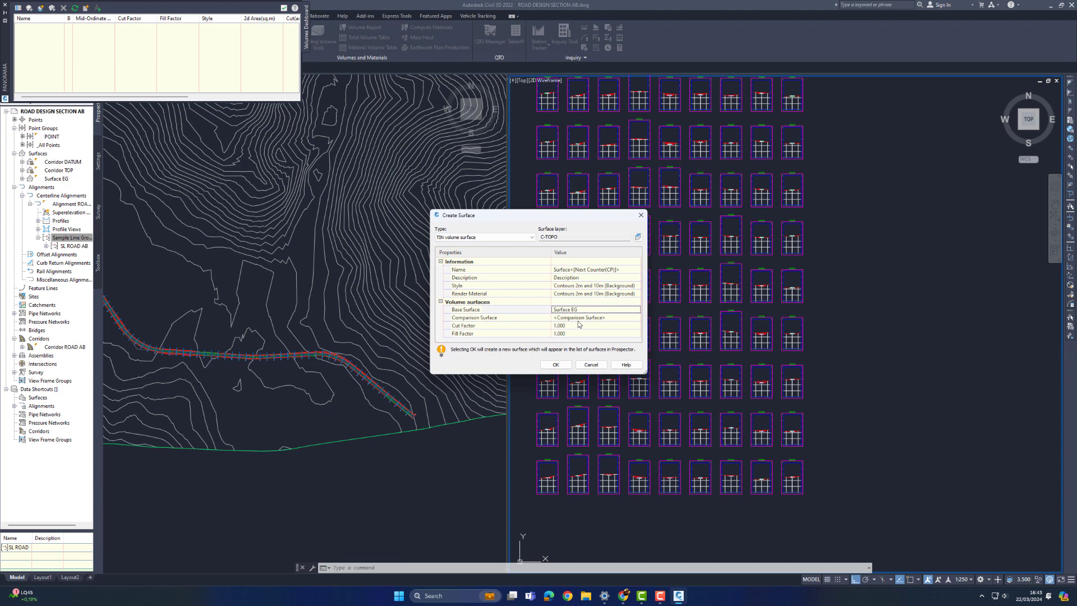
click(636, 318)
click(538, 345)
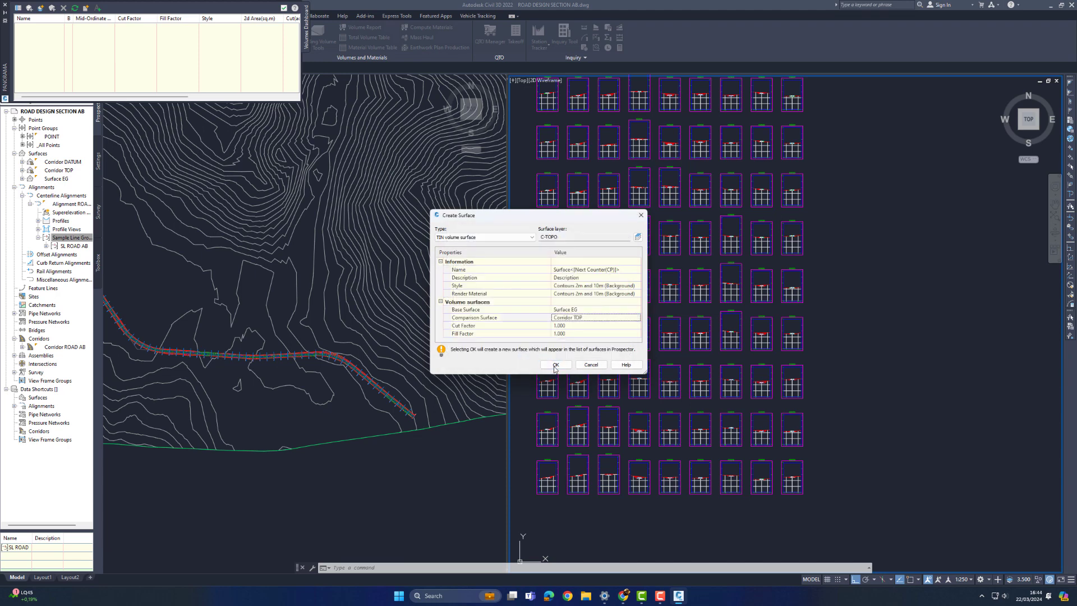
click(555, 364)
Step: Insert the cut/fill summary of the volume surface into the drawing just below the grid of section views
mouse_move(150, 97)
mouse_down()
mouse_move(228, 97)
mouse_move(155, 97)
mouse_up()
scroll(790, 348, down, 4)
scroll(793, 482, up, 4)
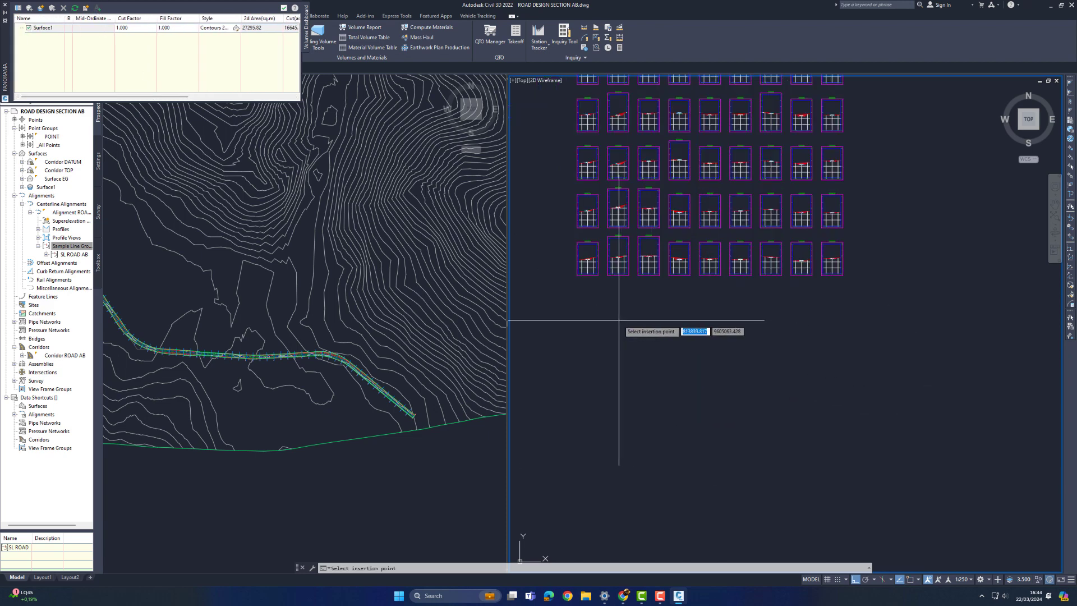
click(620, 322)
Step: Scale up the Cut/Fill Summary table so that it is slightly wider than the section view grid
click(710, 365)
click(706, 353)
text(sc)
key(Return)
click(706, 354)
scroll(689, 362, down, 7)
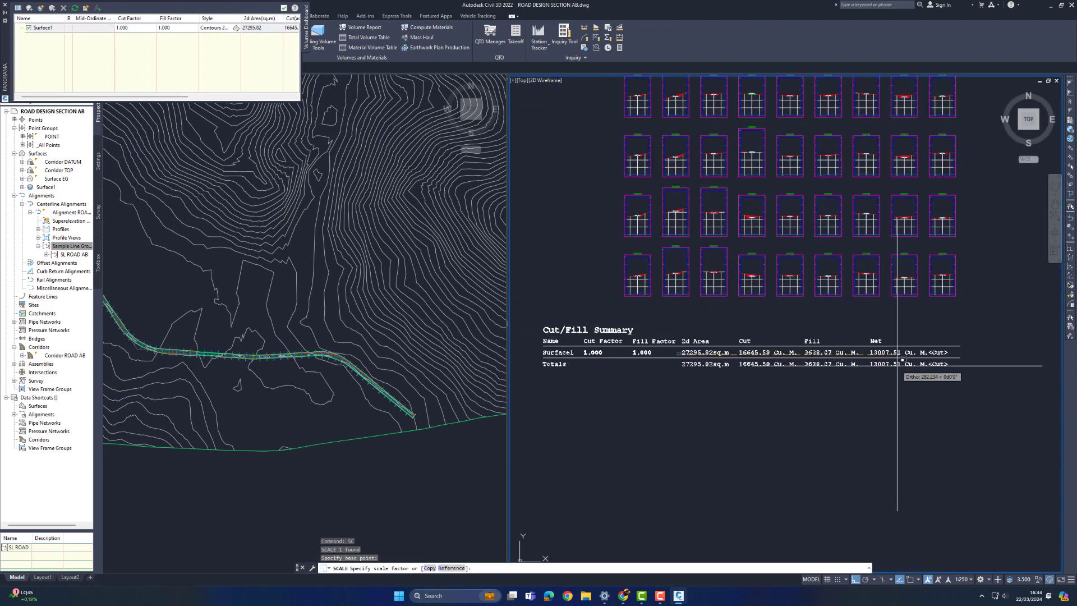
click(899, 364)
Step: Create a dynamic Cut and Fill total volume table for Alignment ROAD AB and SL ROAD AB, and place it beside the section views
middle_drag(881, 360, 760, 353)
scroll(760, 354, up, 2)
scroll(762, 353, down, 4)
scroll(762, 353, down, 3)
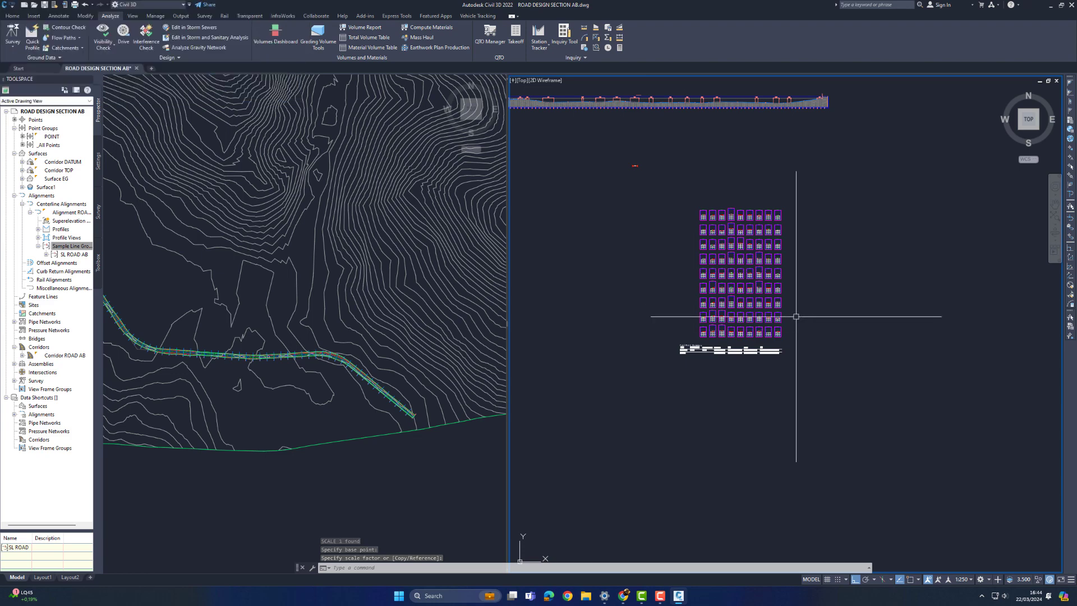
scroll(870, 266, up, 2)
click(363, 38)
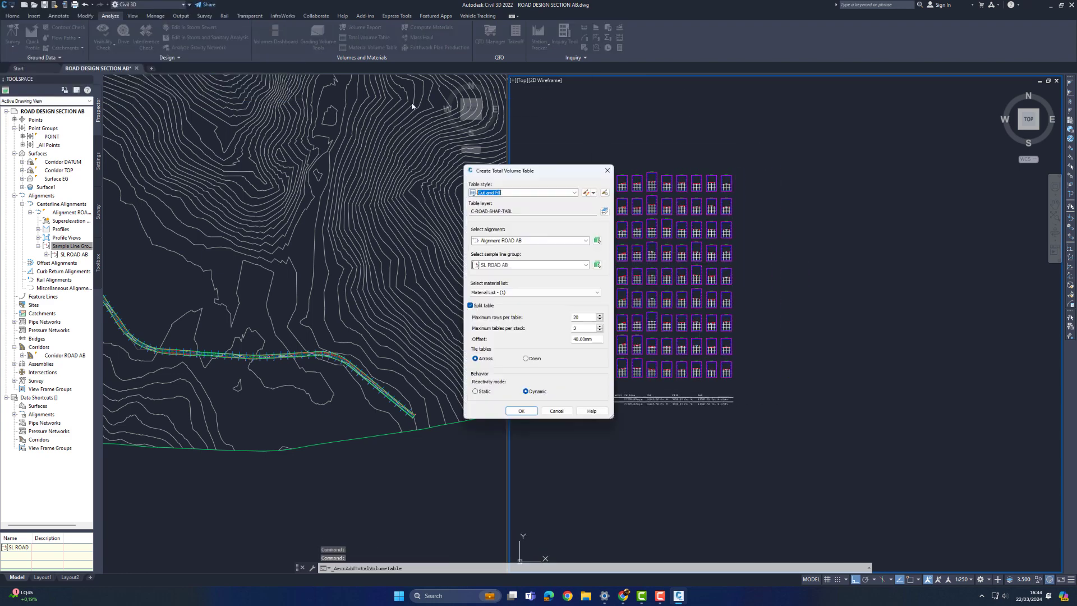
click(519, 242)
click(522, 266)
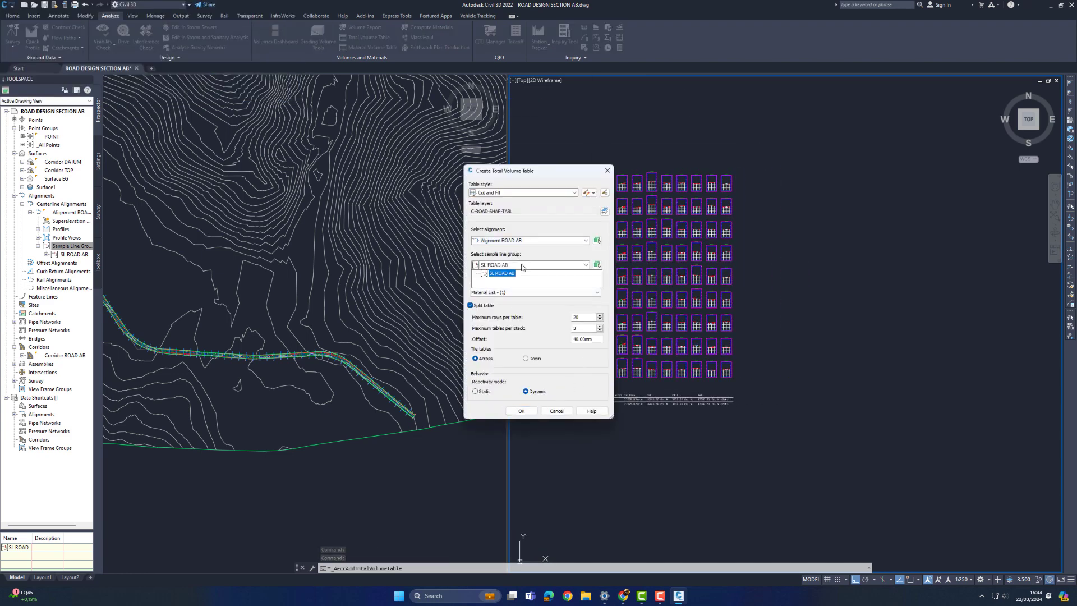
click(522, 265)
click(519, 294)
click(521, 411)
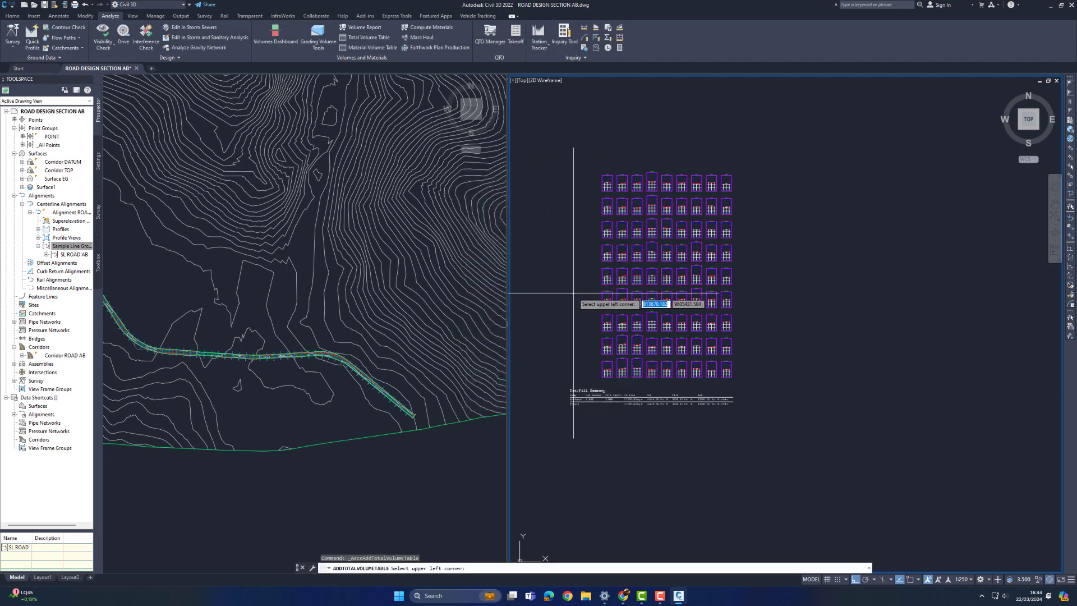
scroll(793, 240, up, 5)
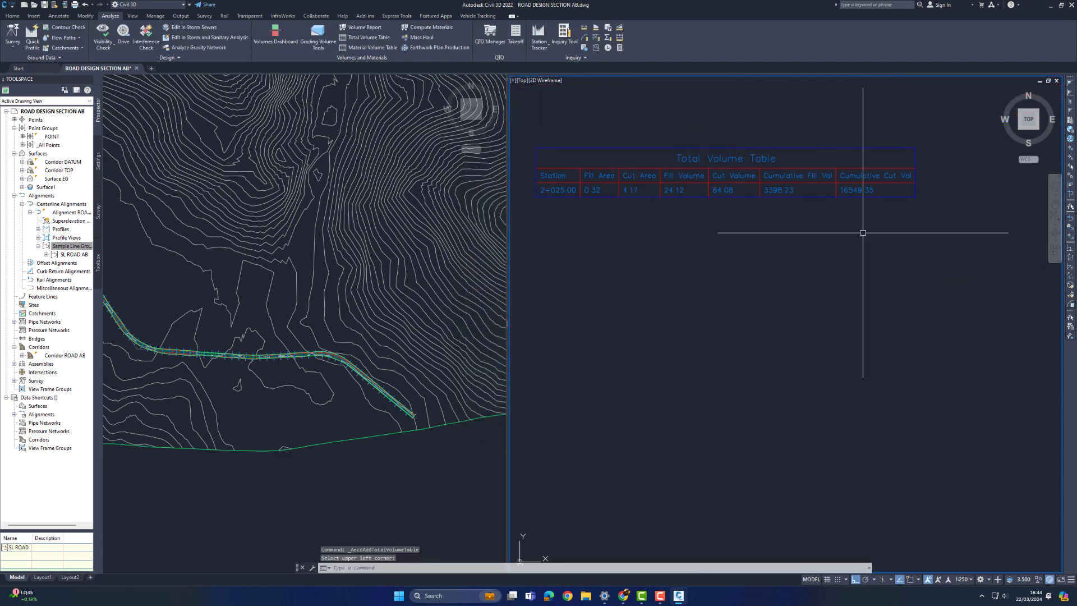
Step: Examine the total volume tables and the cut/fill summary around the section views
scroll(814, 204, up, 2)
scroll(811, 224, down, 12)
middle_drag(639, 301, 781, 262)
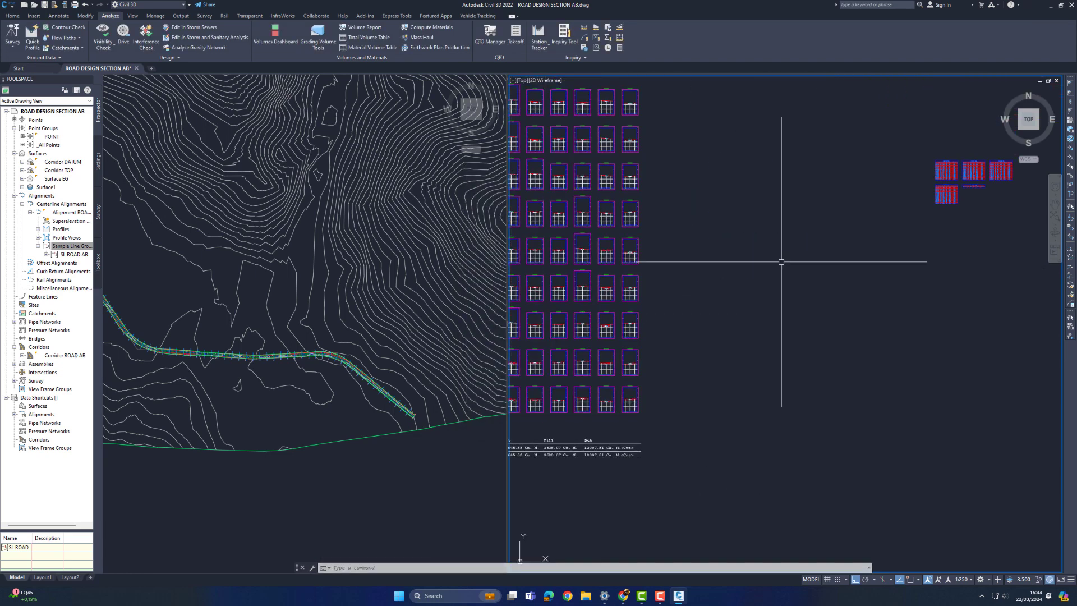
scroll(618, 470, up, 4)
middle_drag(618, 470, 921, 374)
scroll(757, 360, down, 8)
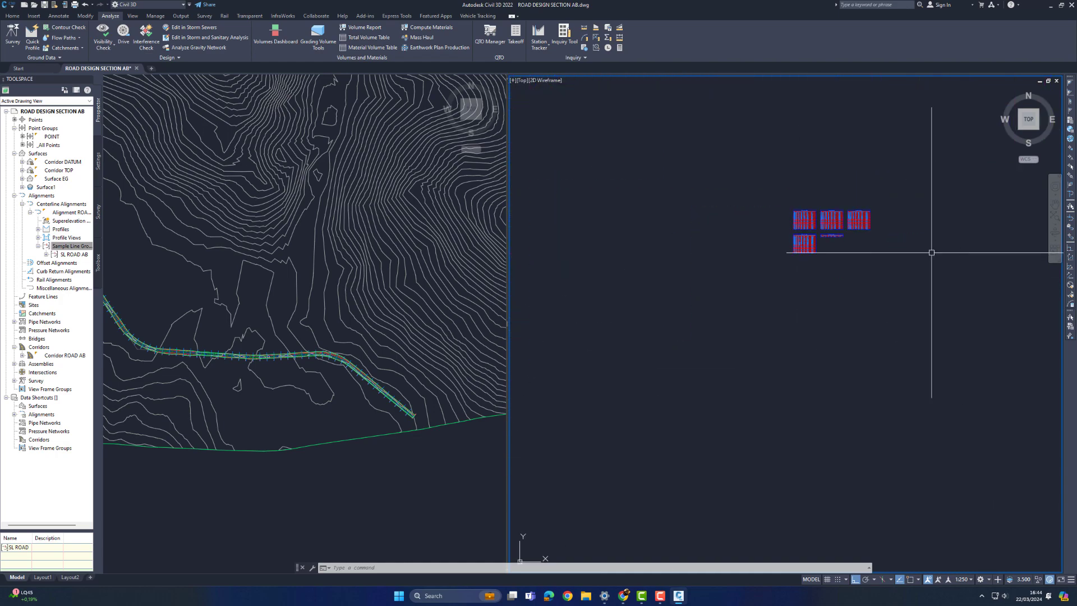
scroll(925, 218, up, 3)
scroll(786, 220, up, 2)
middle_drag(785, 220, 804, 159)
Step: Widen the viewport showing the surface and road plan, and fit the road and section views into their viewports
click(462, 335)
scroll(461, 336, down, 3)
middle_drag(461, 337, 480, 395)
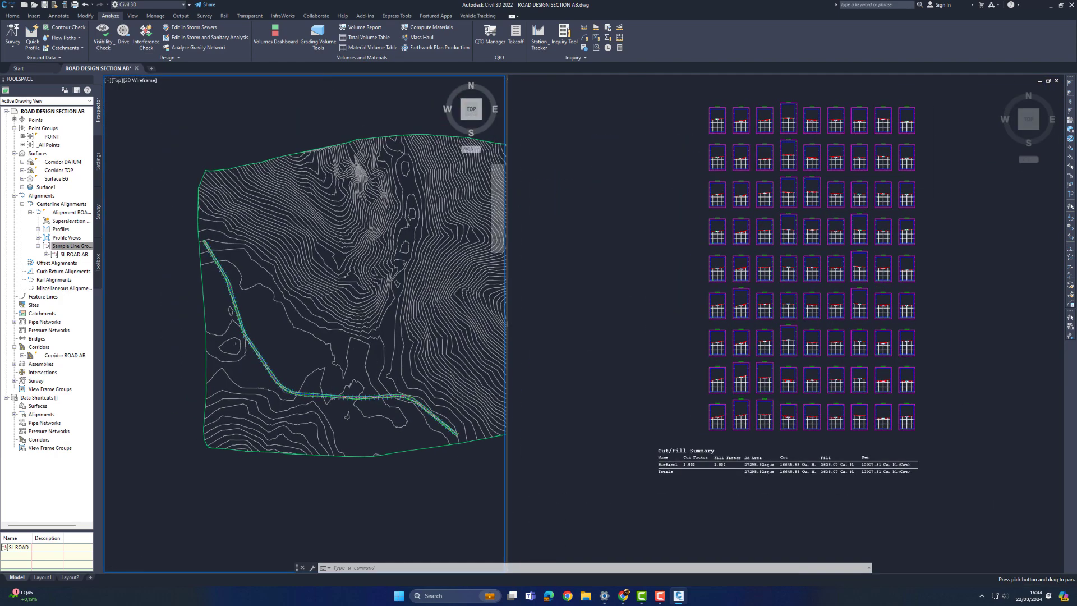
scroll(393, 393, up, 9)
drag(508, 327, 637, 331)
scroll(608, 339, down, 4)
scroll(735, 336, up, 2)
middle_drag(736, 331, 902, 336)
click(488, 349)
scroll(489, 349, down, 4)
scroll(489, 348, down, 2)
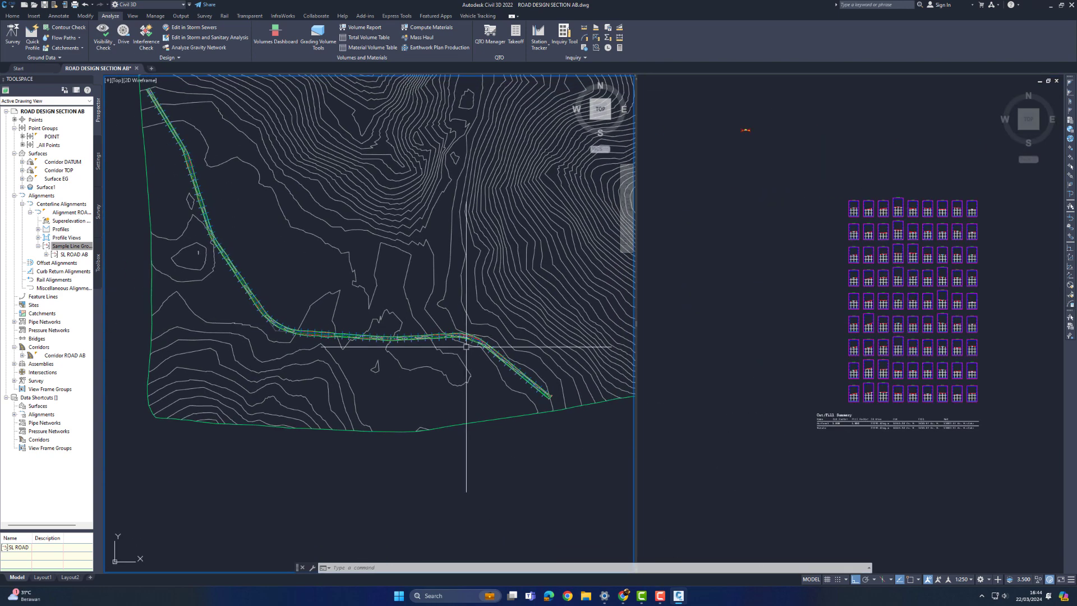